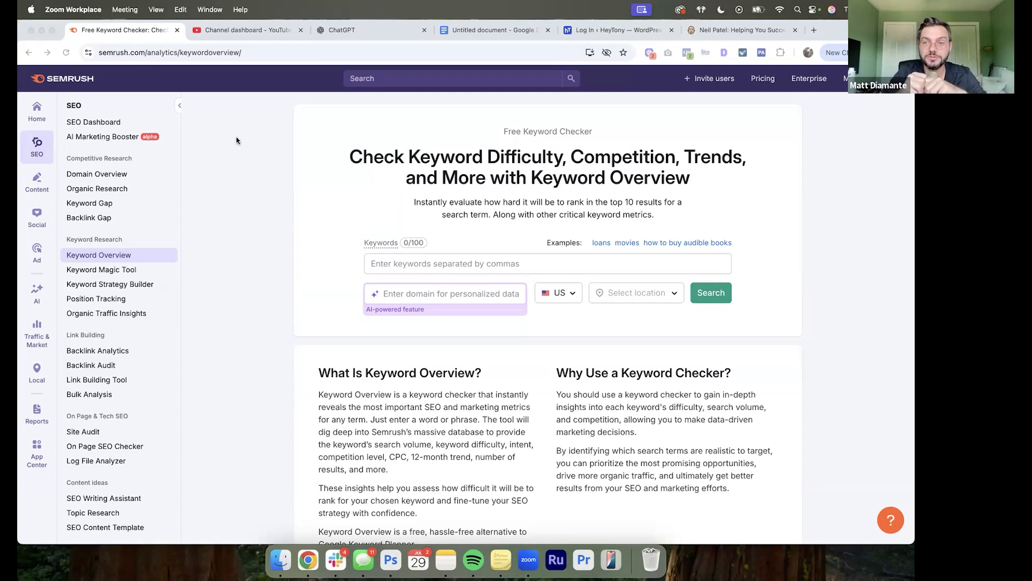
pyautogui.click(206, 185)
pyautogui.click(130, 202)
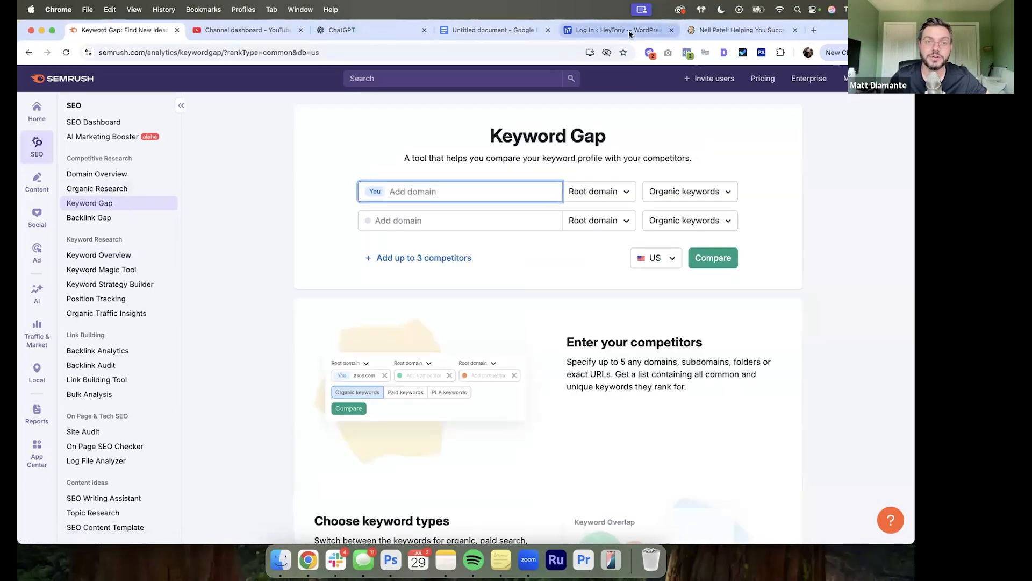
pyautogui.click(613, 30)
pyautogui.click(136, 50)
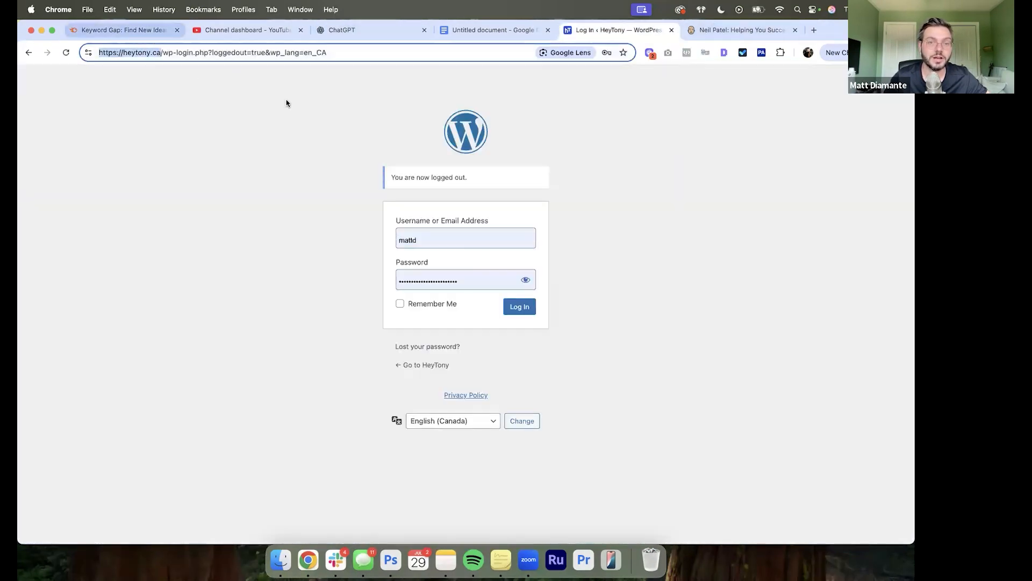
pyautogui.press('super+w')
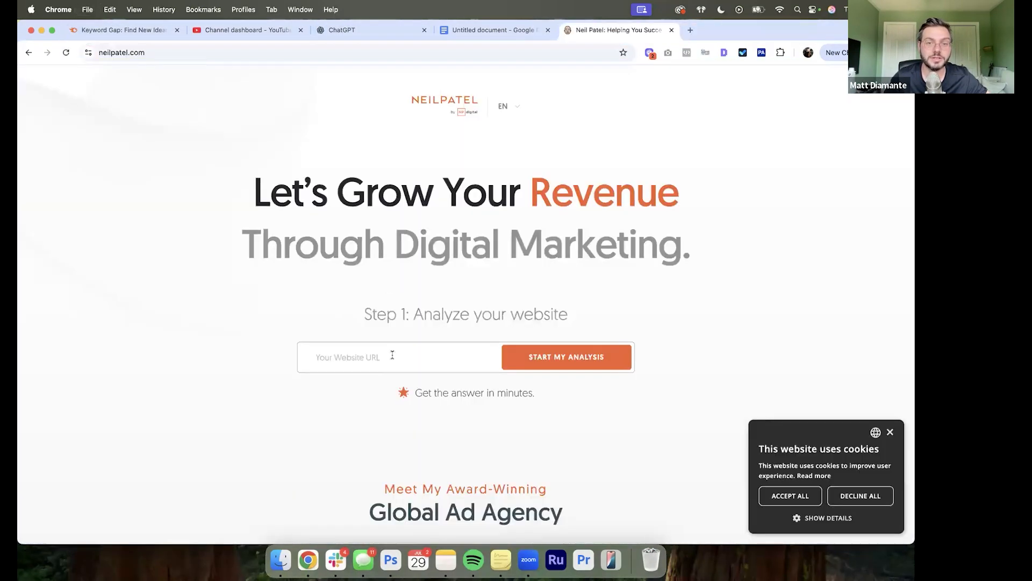
pyautogui.click(497, 30)
pyautogui.click(344, 30)
pyautogui.click(232, 37)
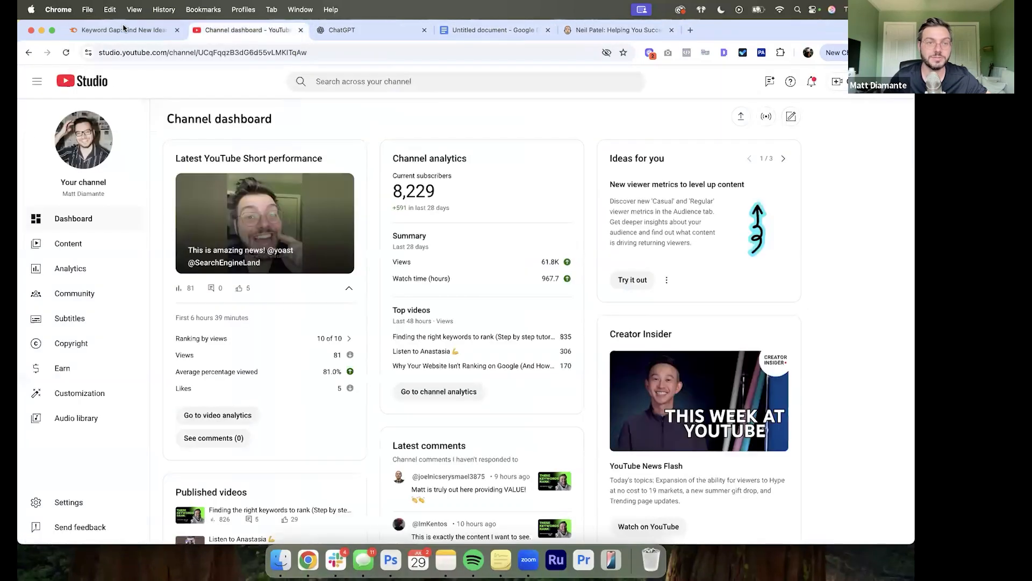
pyautogui.click(169, 33)
pyautogui.write('https://heytony.ca/')
# Step: Add the neilpatel.com address, copied from its open page, as the competitor domain and run the comparison
pyautogui.click(625, 33)
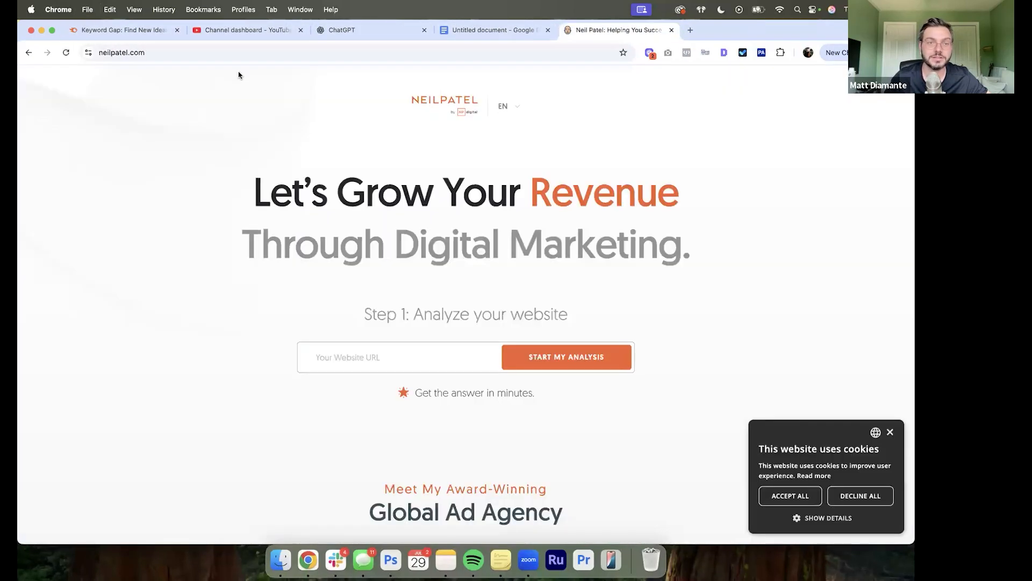
pyautogui.click(223, 51)
pyautogui.press('super+c')
pyautogui.click(130, 31)
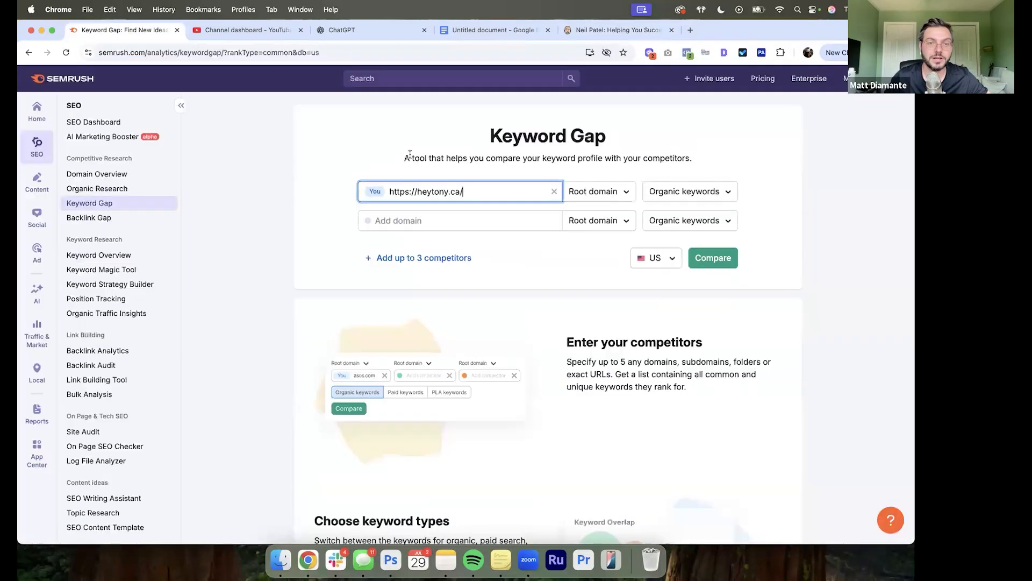
pyautogui.click(468, 222)
pyautogui.press('super+v')
pyautogui.click(714, 258)
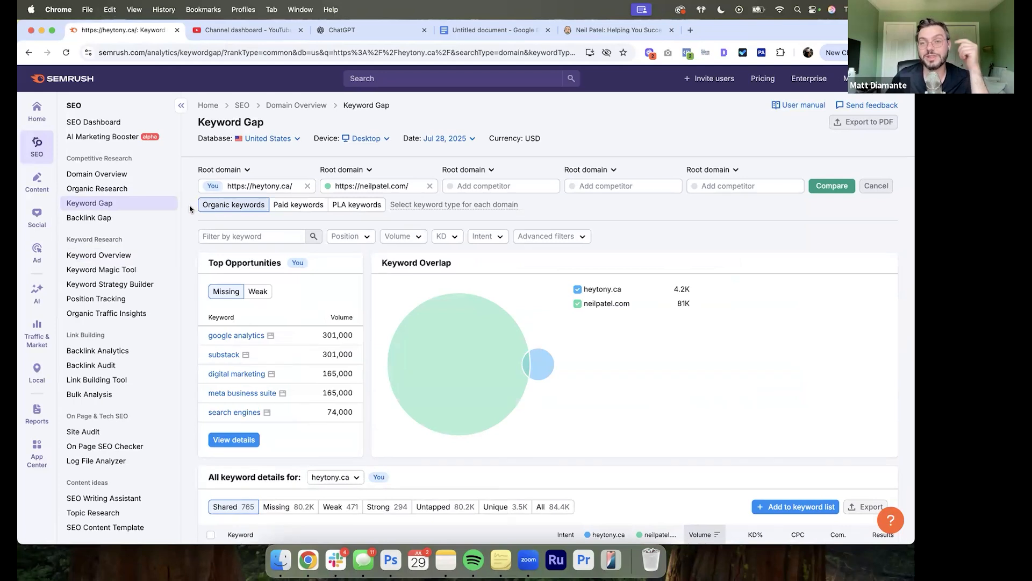
# Step: Filter the keyword comparison to a custom keyword difficulty range of 0 to 30
pyautogui.moveTo(453, 341)
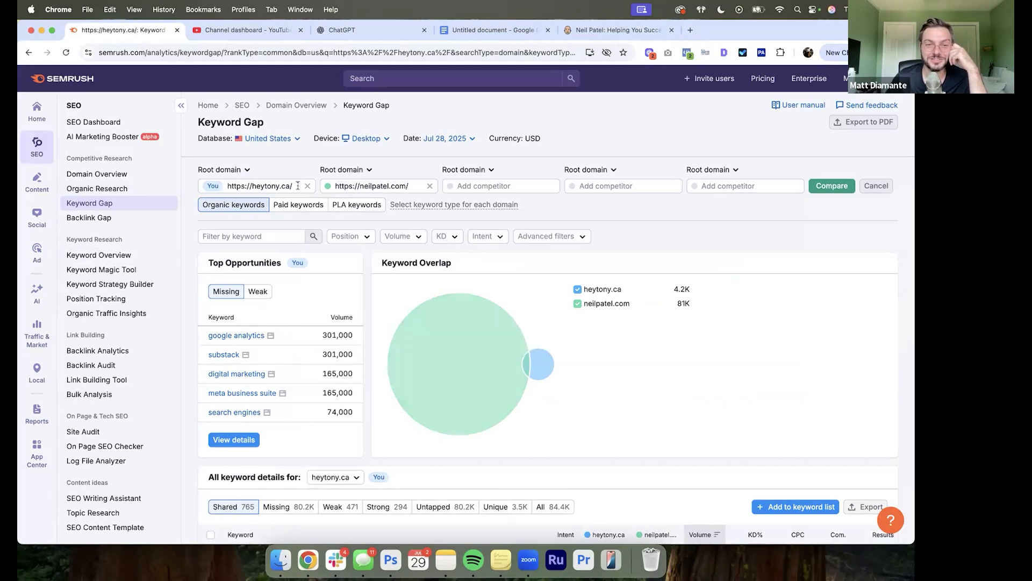
pyautogui.click(452, 236)
pyautogui.click(457, 383)
pyautogui.write('0')
pyautogui.press('Tab')
pyautogui.write('30')
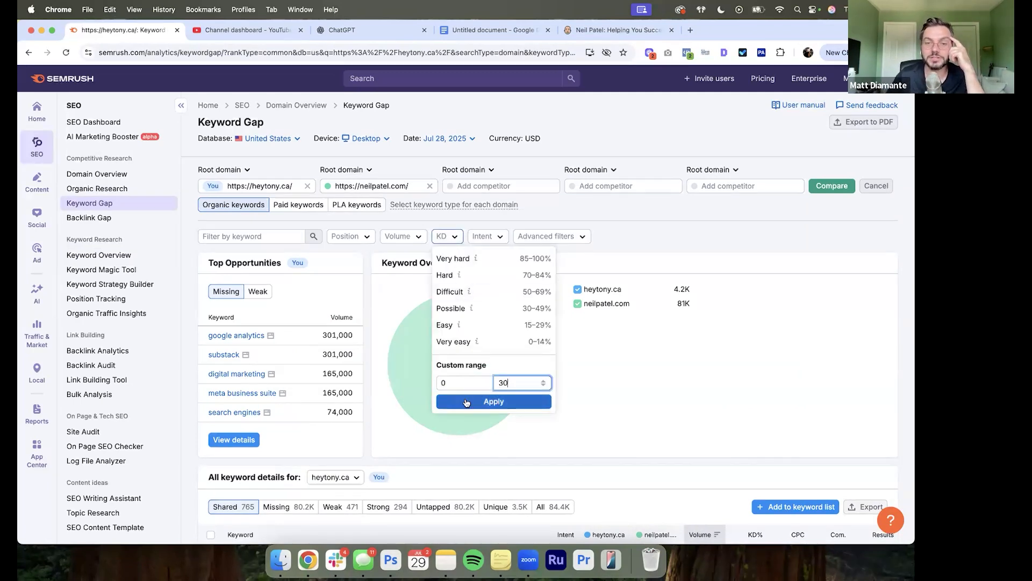
pyautogui.click(466, 403)
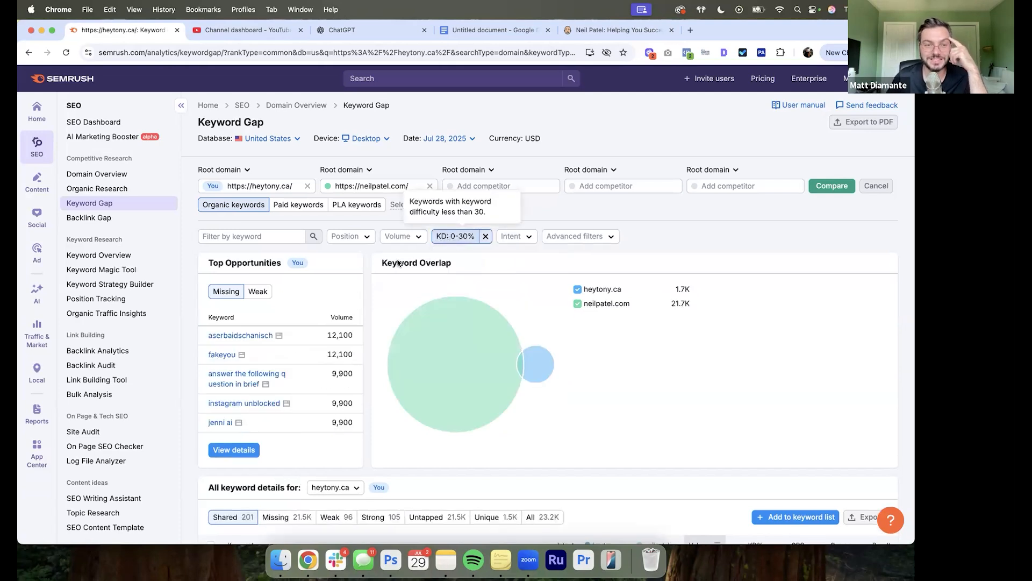
# Step: Examine the search volume, difficulty and both domains' rankings in the shared keywords table
pyautogui.scroll(-3, 378, 271)
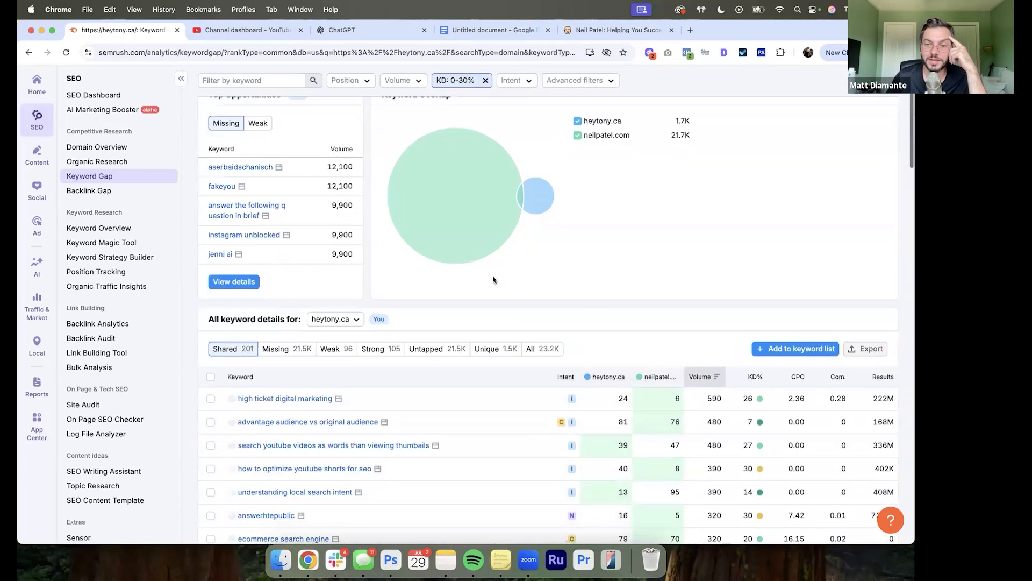
pyautogui.scroll(-2, 613, 309)
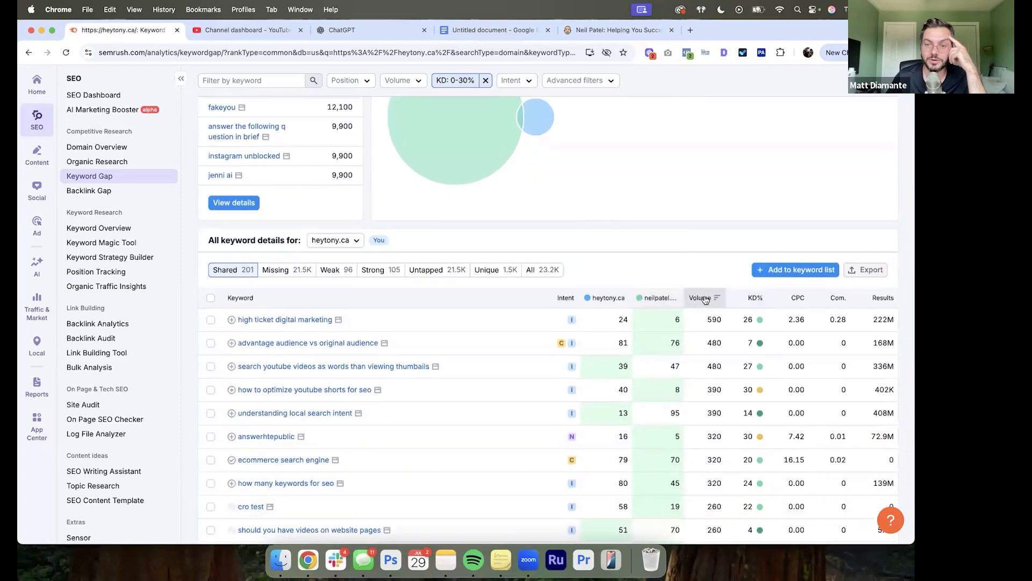
pyautogui.moveTo(705, 300)
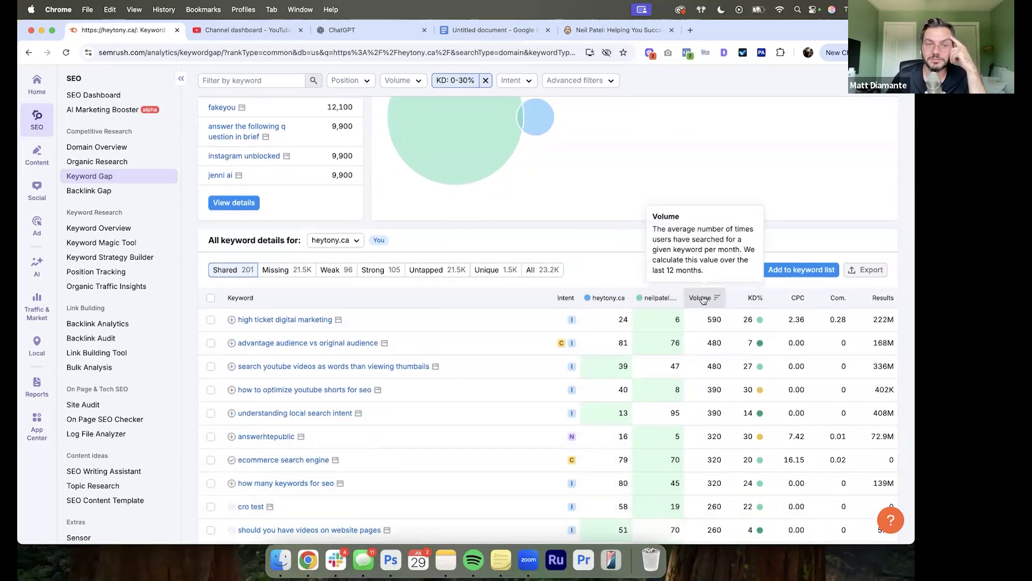
pyautogui.scroll(-2, 702, 299)
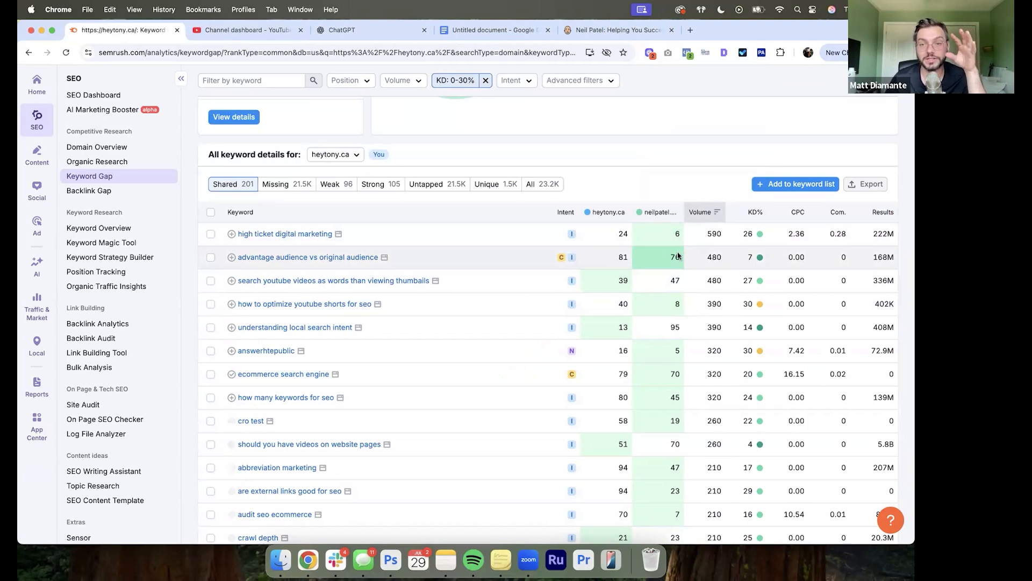
pyautogui.scroll(6, 679, 255)
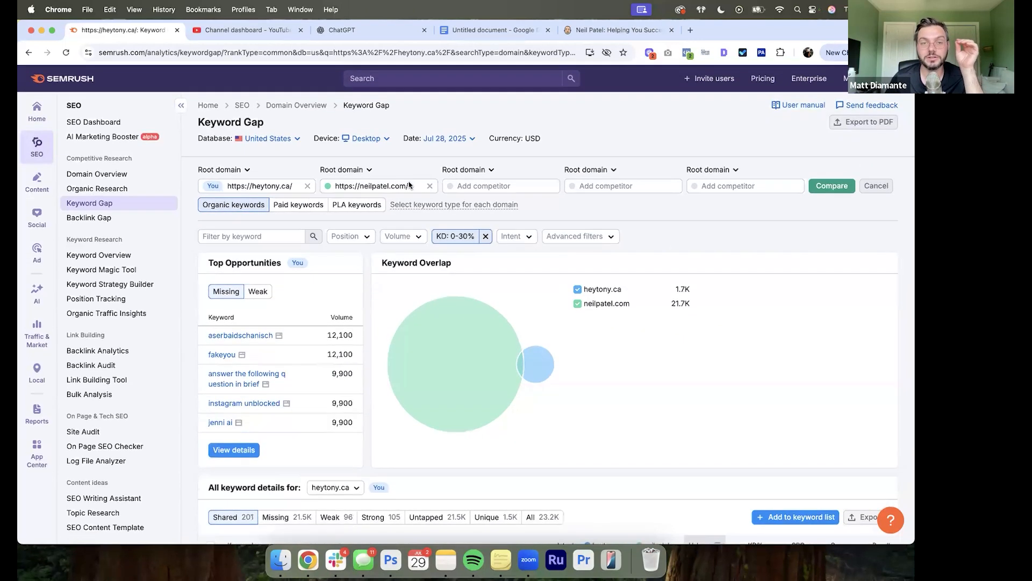
pyautogui.scroll(-6, 504, 279)
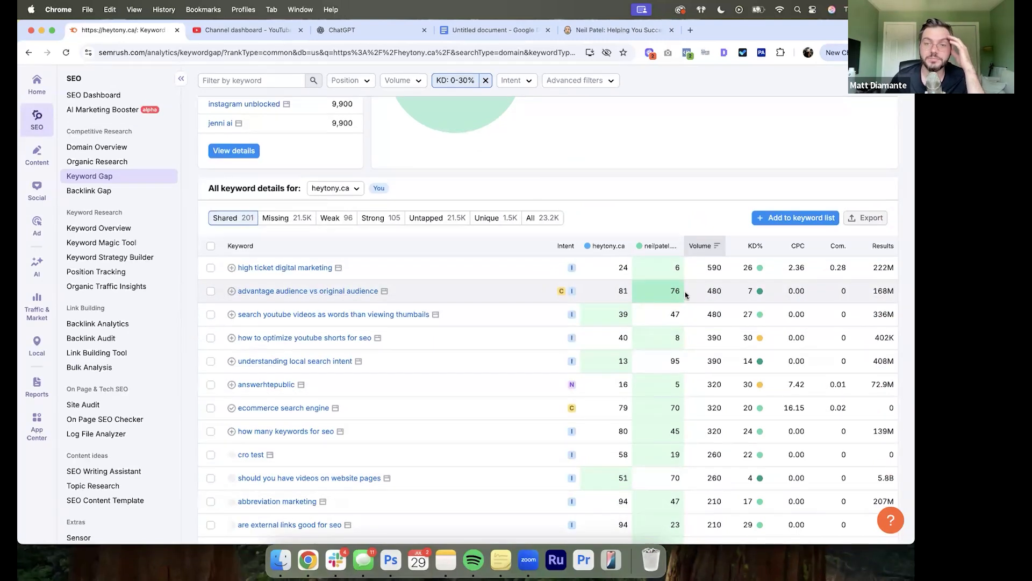
pyautogui.moveTo(760, 293)
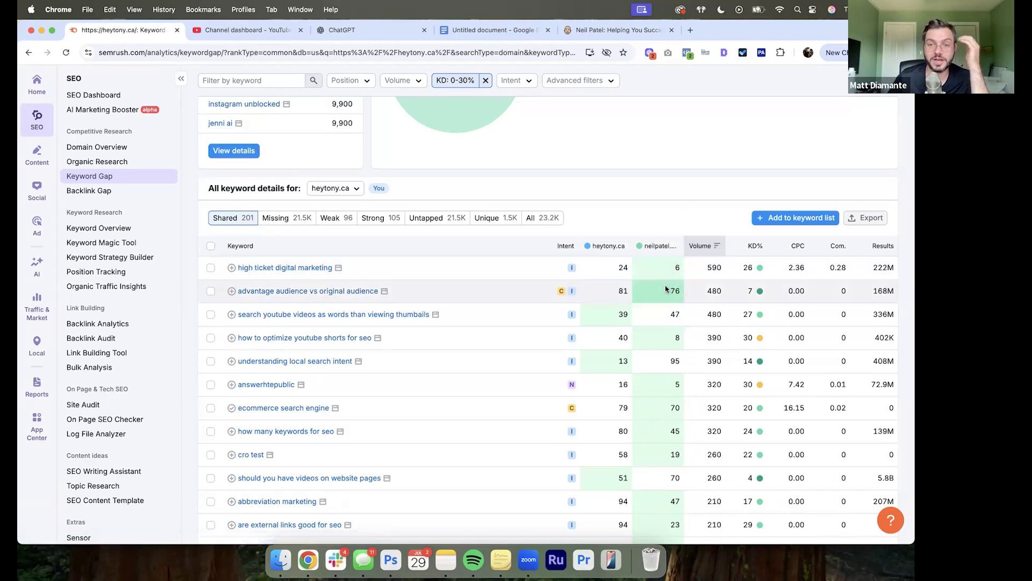
# Step: Browse the full shared keywords list and check which heytony.ca page ranks for "advantage audience vs original audience"
pyautogui.scroll(-1, 666, 289)
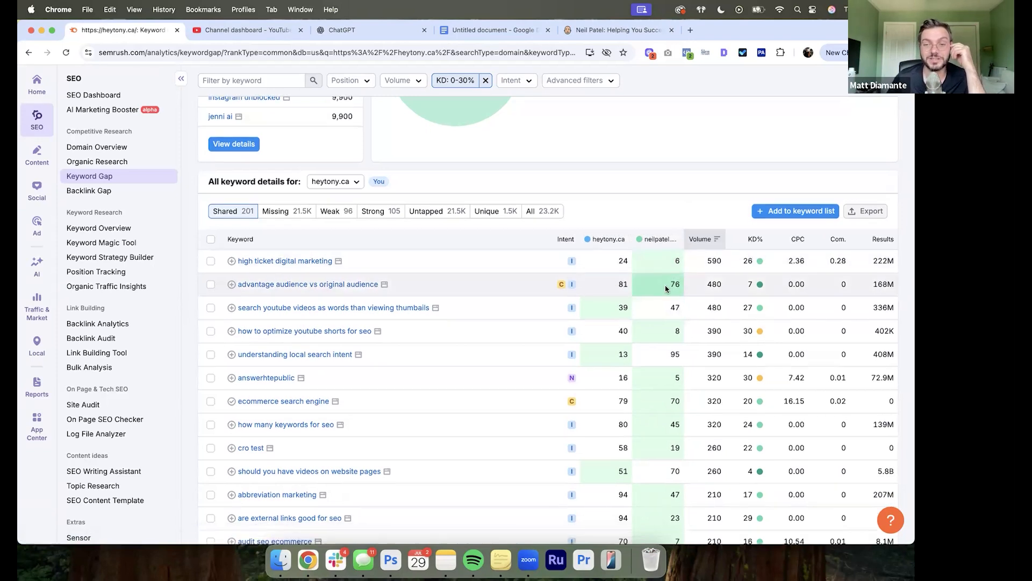
pyautogui.scroll(-20, 666, 289)
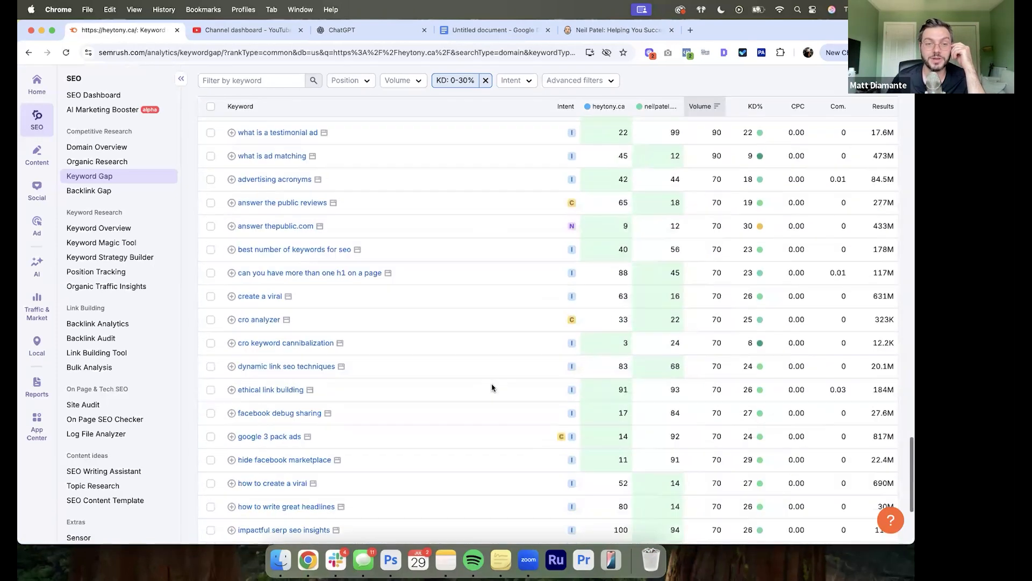
pyautogui.scroll(-4, 492, 388)
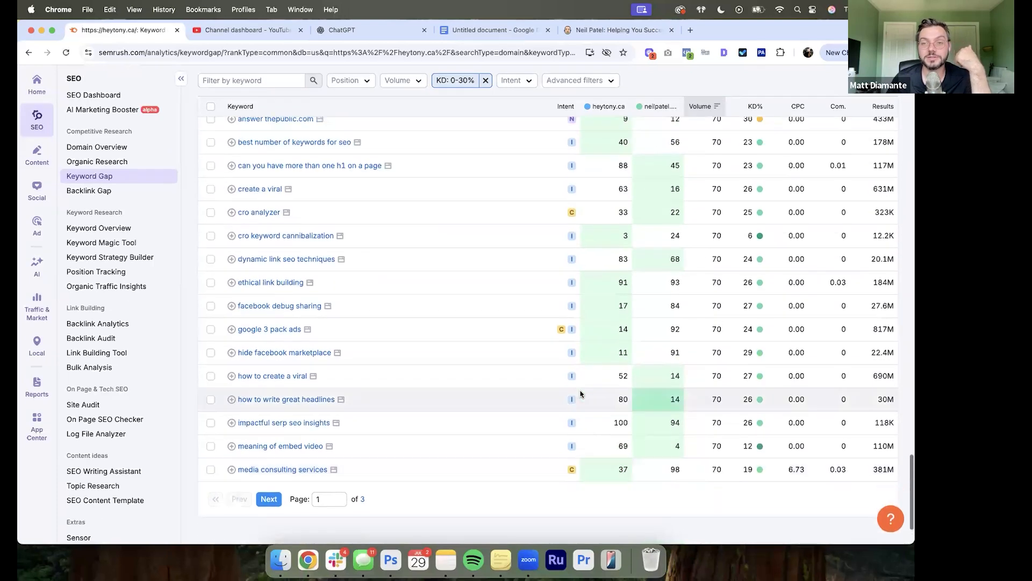
pyautogui.scroll(20, 581, 394)
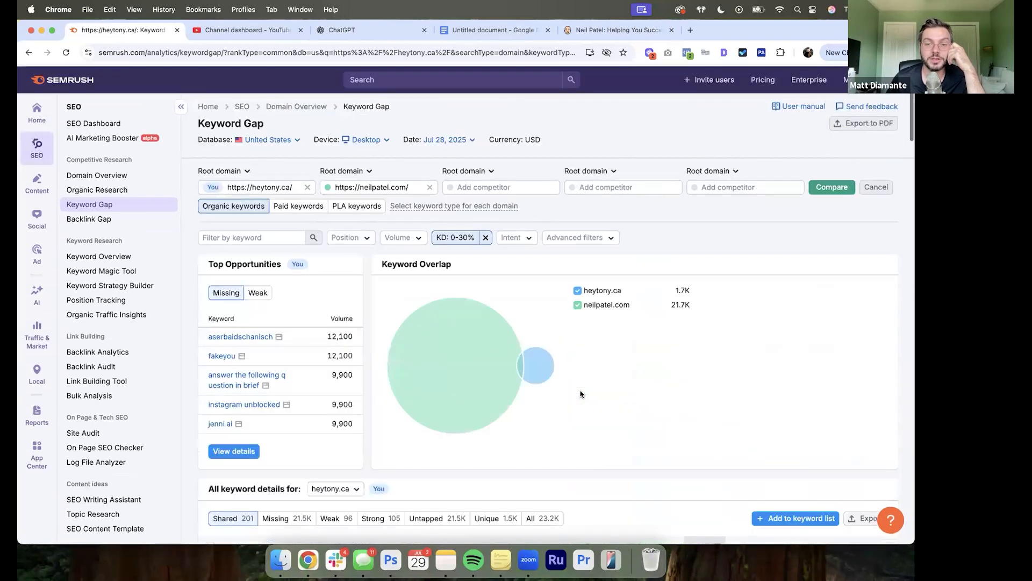
pyautogui.scroll(-10, 581, 394)
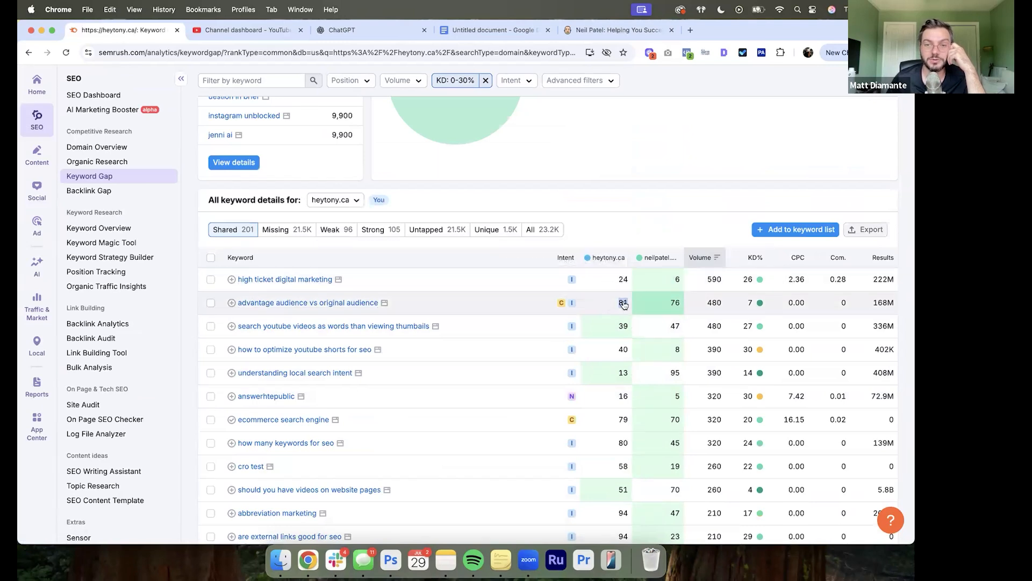
pyautogui.moveTo(624, 304)
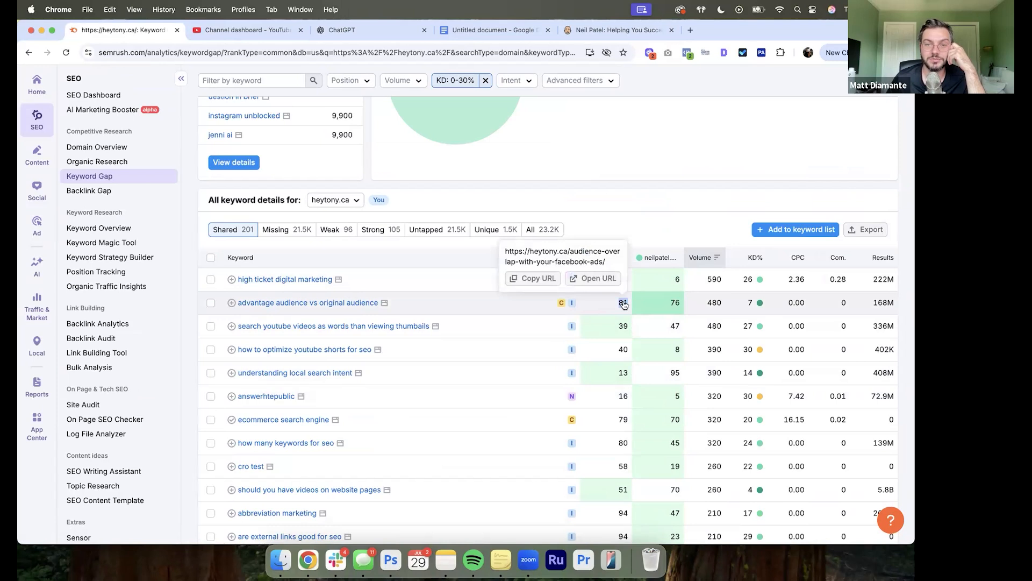
# Step: Open the overview of "advantage audience vs original audience" and examine its volume, keyword difficulty and trend
pyautogui.click(349, 304)
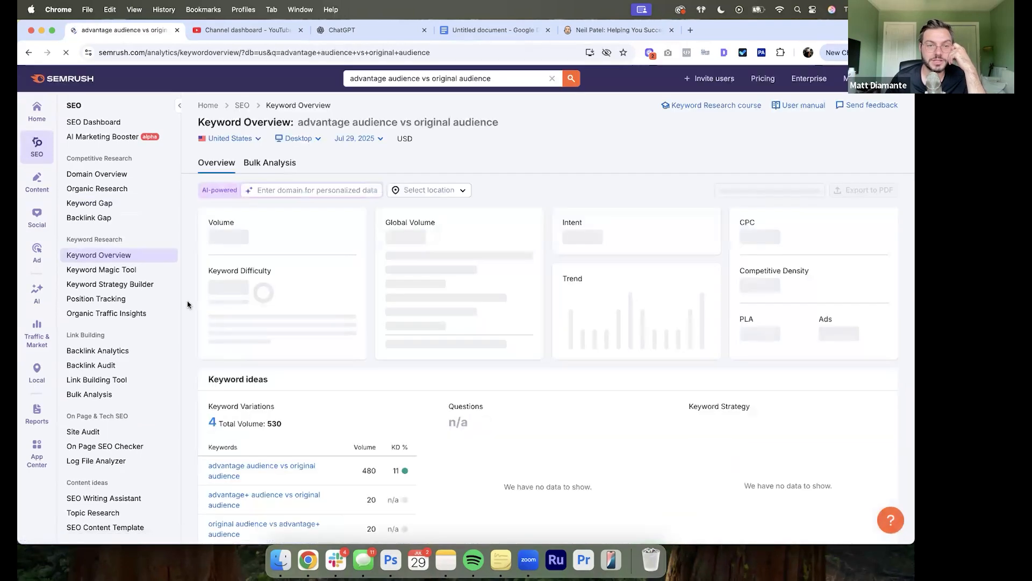
pyautogui.scroll(-1, 192, 304)
pyautogui.moveTo(238, 288)
pyautogui.mouseDown()
pyautogui.moveTo(213, 269)
pyautogui.moveTo(209, 210)
pyautogui.moveTo(222, 300)
pyautogui.moveTo(247, 299)
pyautogui.mouseUp()
pyautogui.click(247, 299)
pyautogui.scroll(-5, 248, 298)
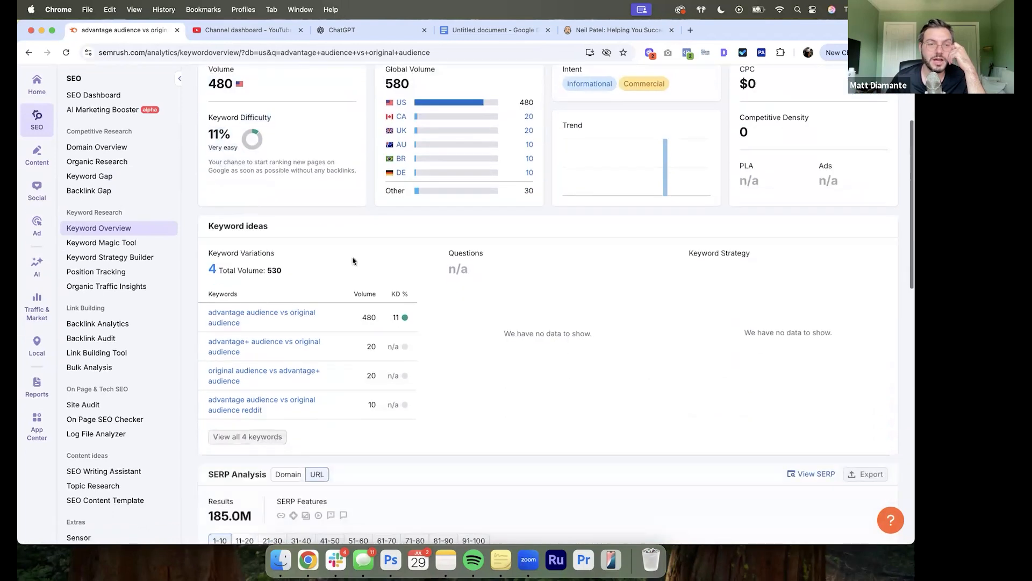
pyautogui.scroll(2, 406, 244)
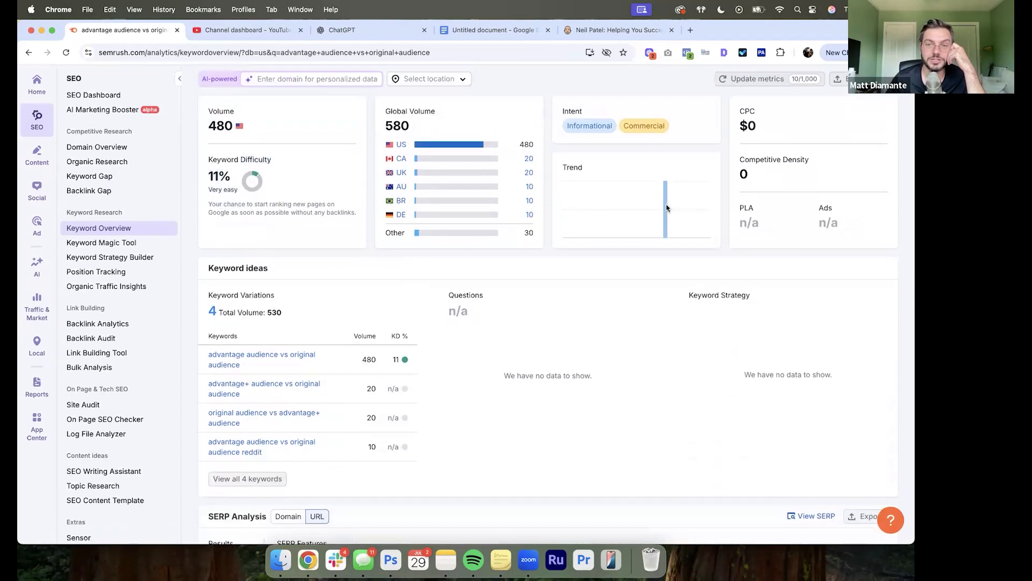
pyautogui.scroll(1, 666, 205)
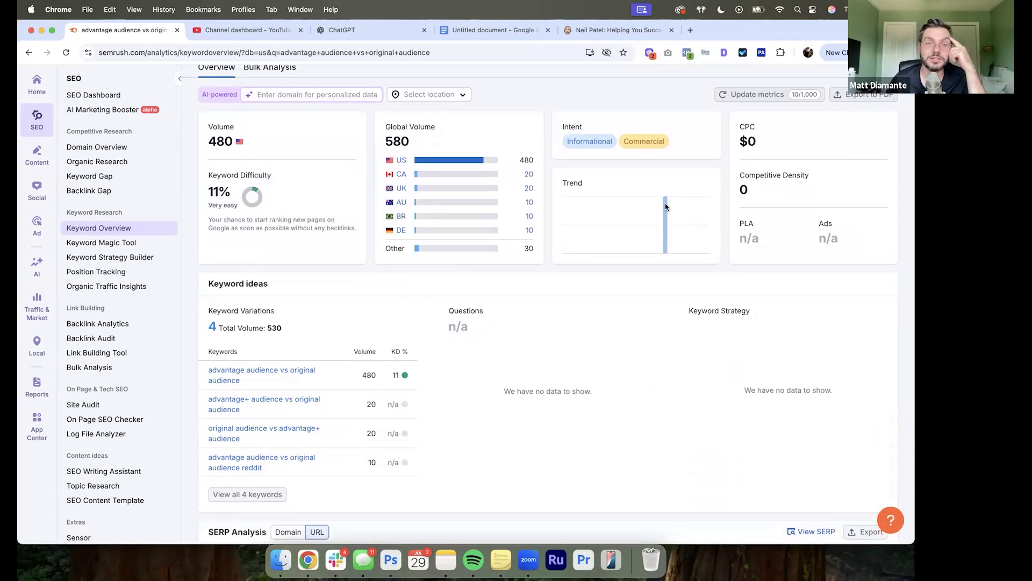
pyautogui.scroll(2, 665, 206)
pyautogui.scroll(-8, 396, 203)
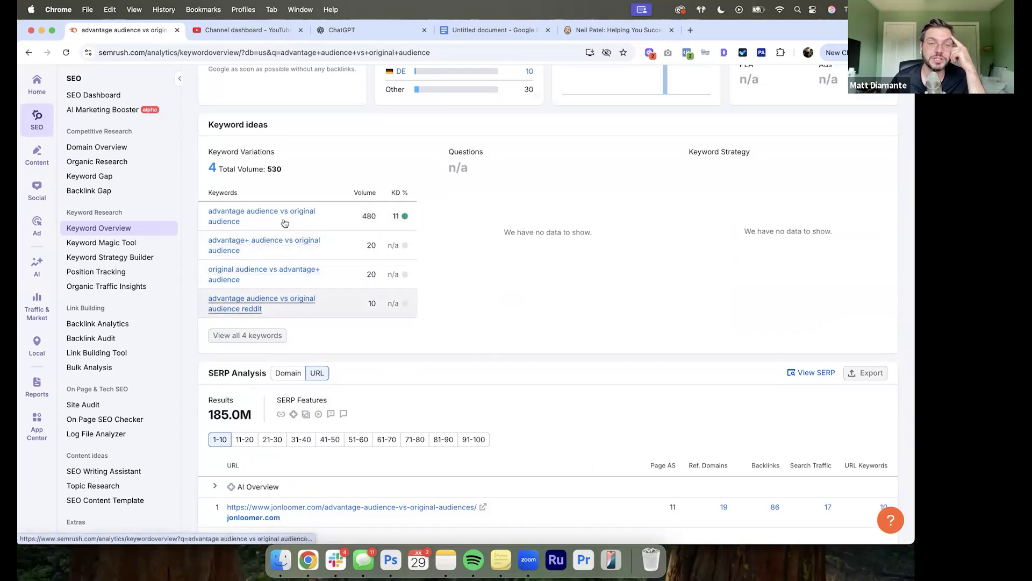
pyautogui.click(339, 210)
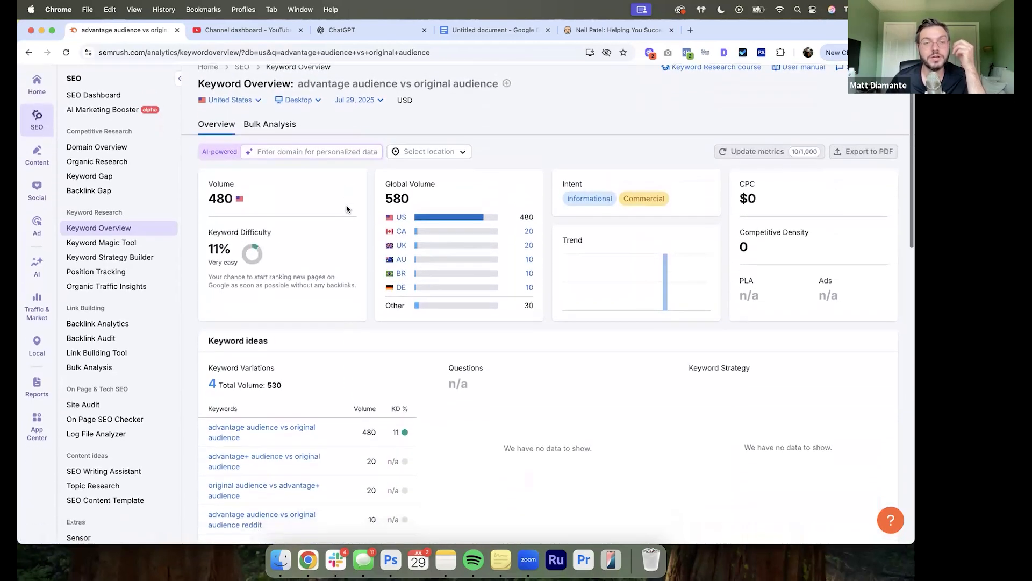
pyautogui.moveTo(208, 232); pyautogui.dragTo(290, 262)
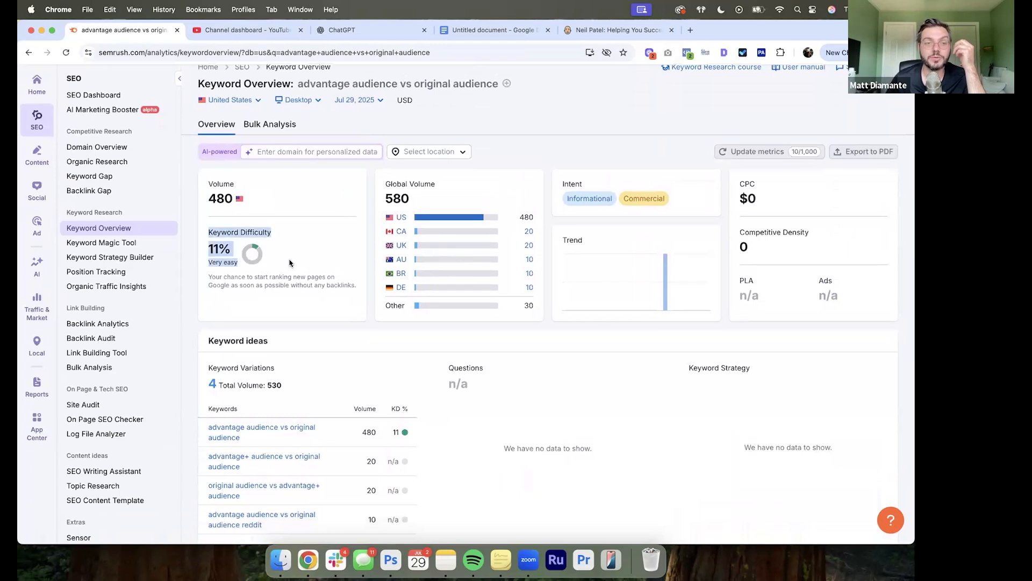
pyautogui.click(289, 263)
# Step: Review the keyword variations and the top-ranking pages in the SERP analysis for this keyword
pyautogui.scroll(-3, 314, 317)
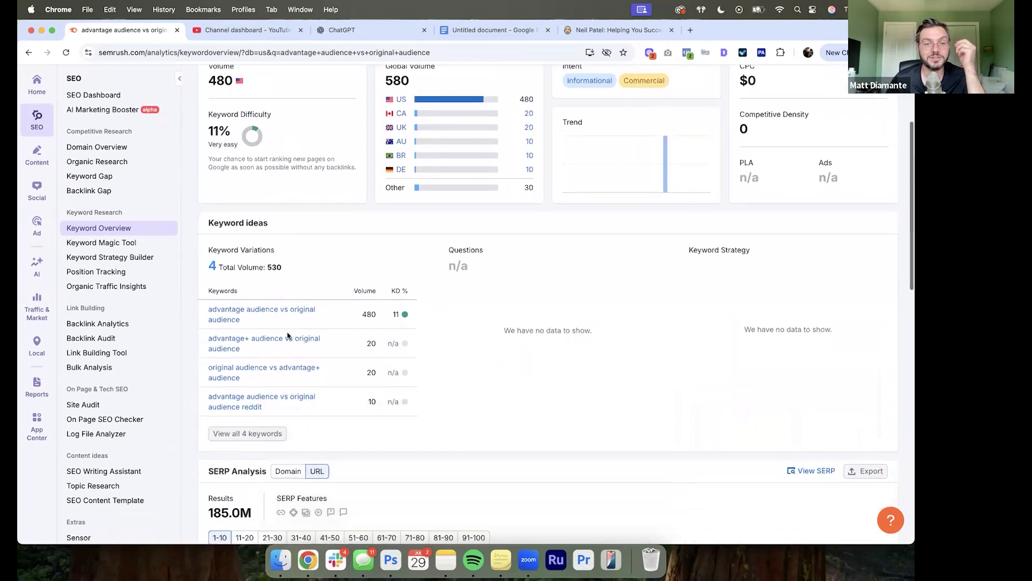
pyautogui.scroll(-1, 315, 317)
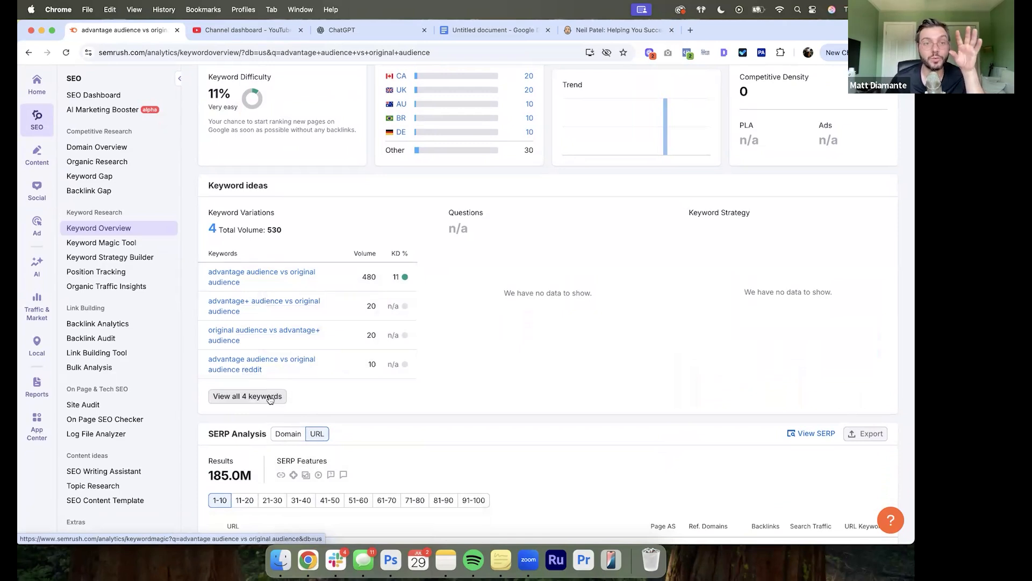
pyautogui.scroll(-1, 270, 399)
pyautogui.scroll(1, 270, 399)
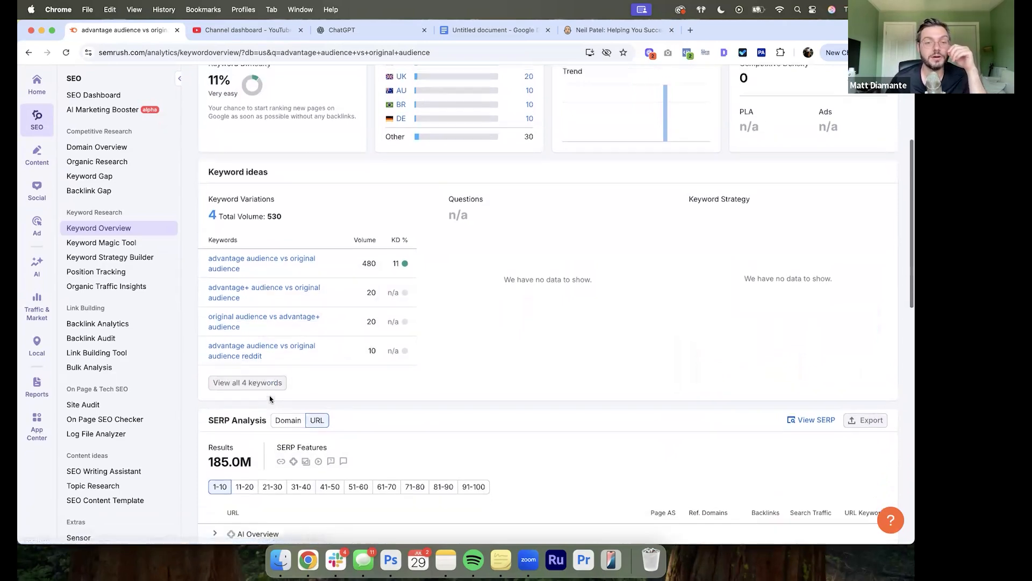
pyautogui.scroll(1, 270, 399)
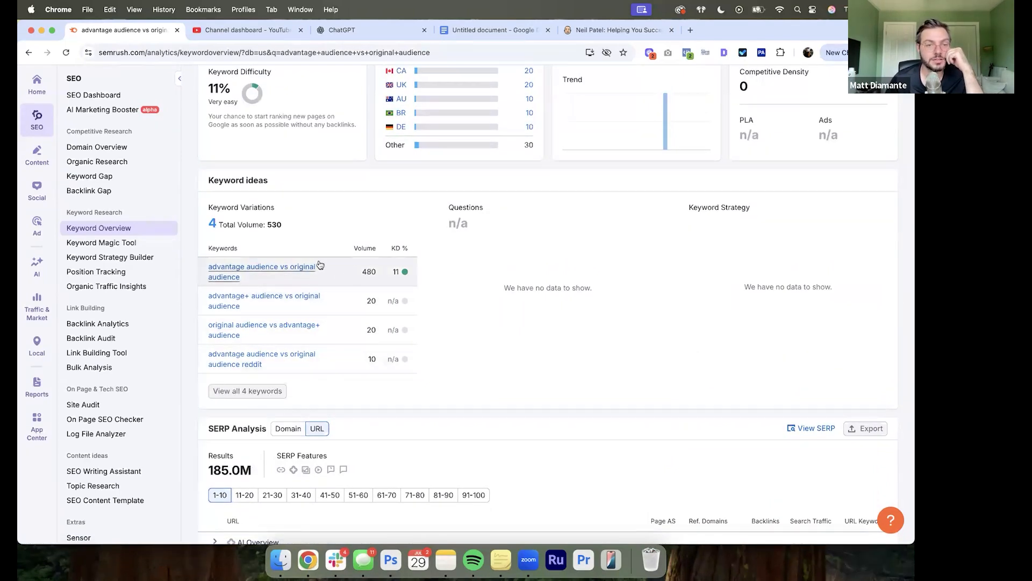
pyautogui.scroll(-5, 300, 270)
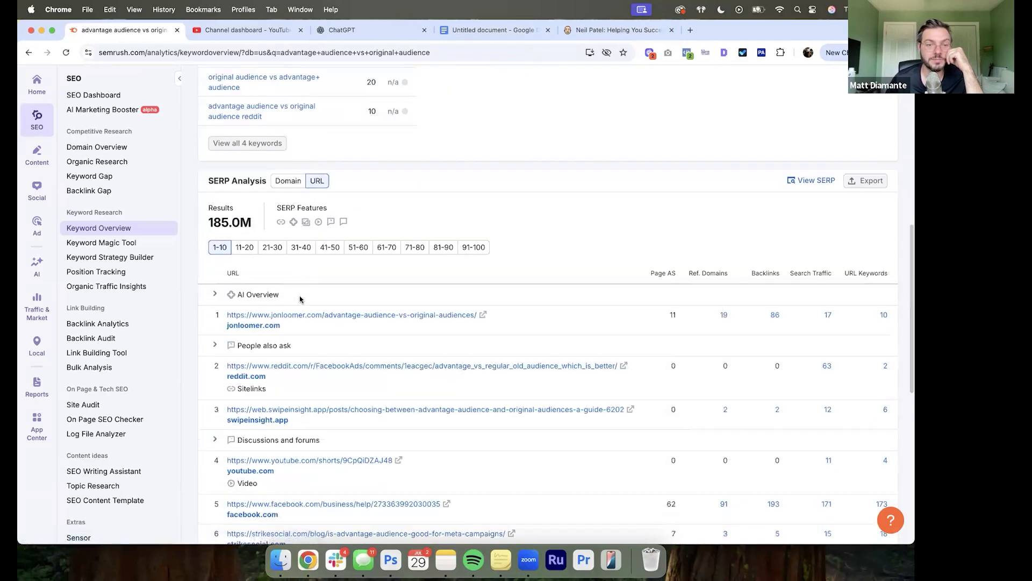
# Step: Open the ranking pages from jonloomer.com, swipeinsight.app and strikesocial.com out of the SERP analysis, each in its own browser tab
pyautogui.scroll(1, 301, 313)
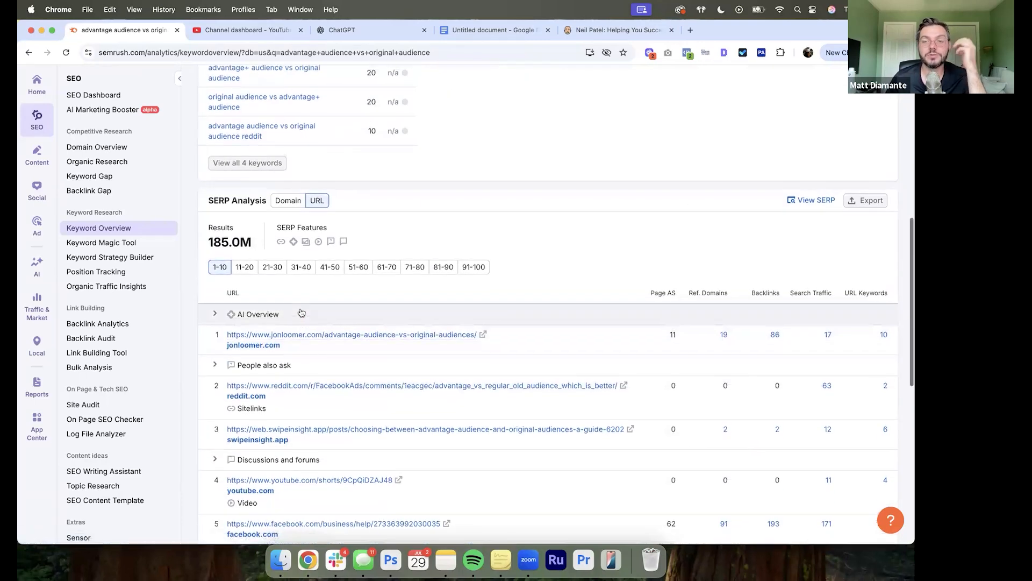
pyautogui.scroll(-1, 549, 229)
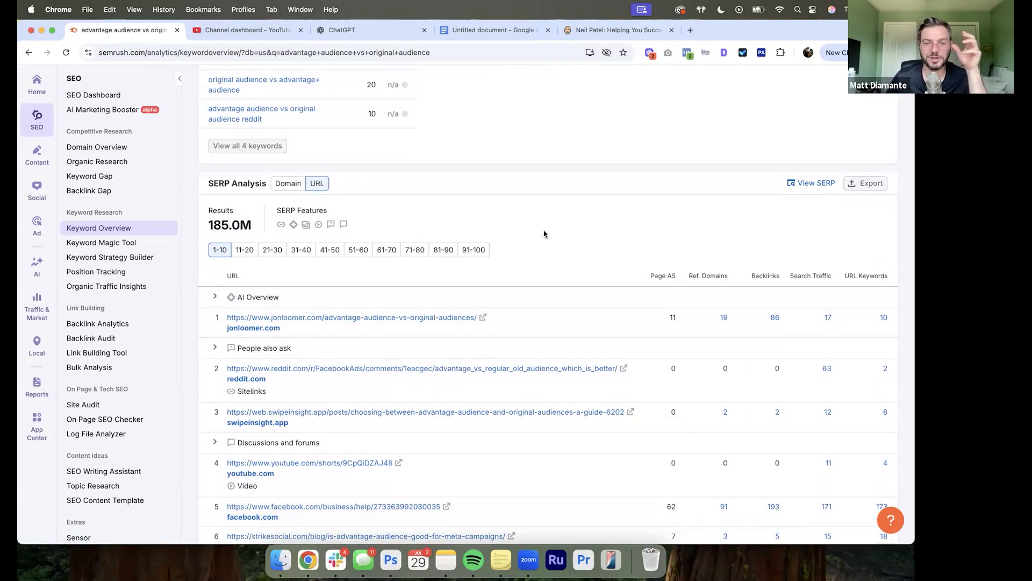
pyautogui.scroll(-1, 544, 232)
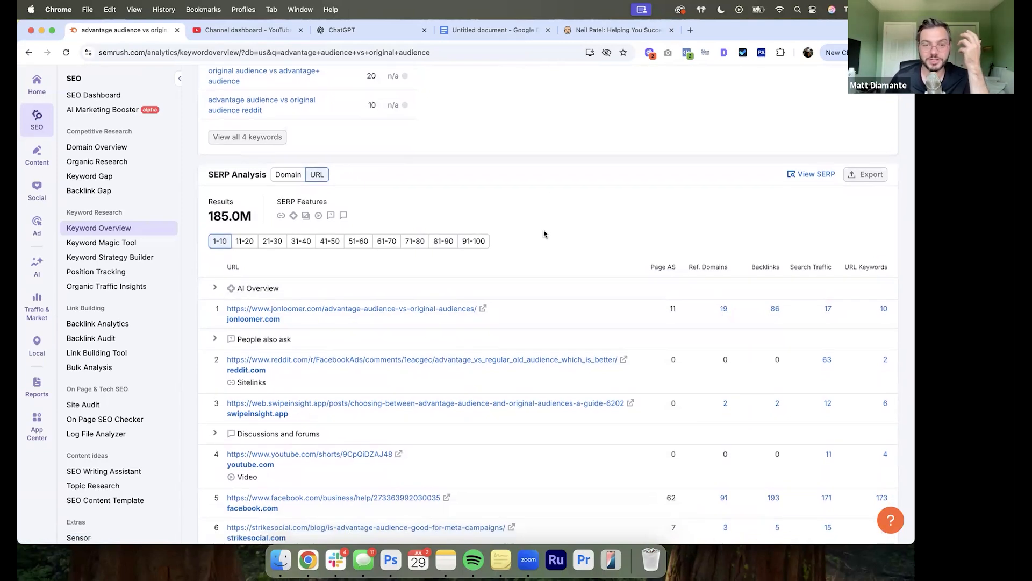
pyautogui.scroll(-3, 543, 231)
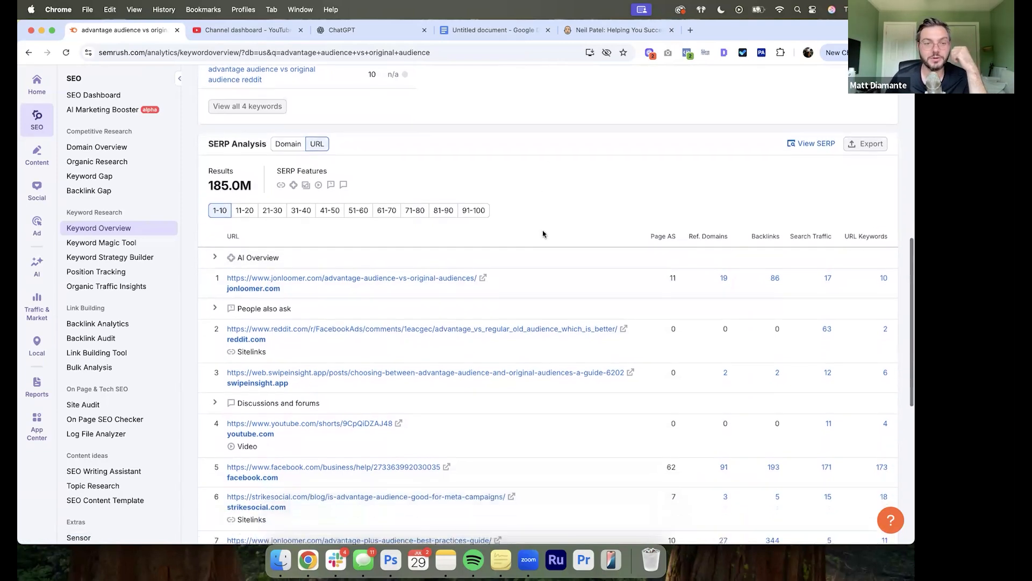
pyautogui.click(483, 278)
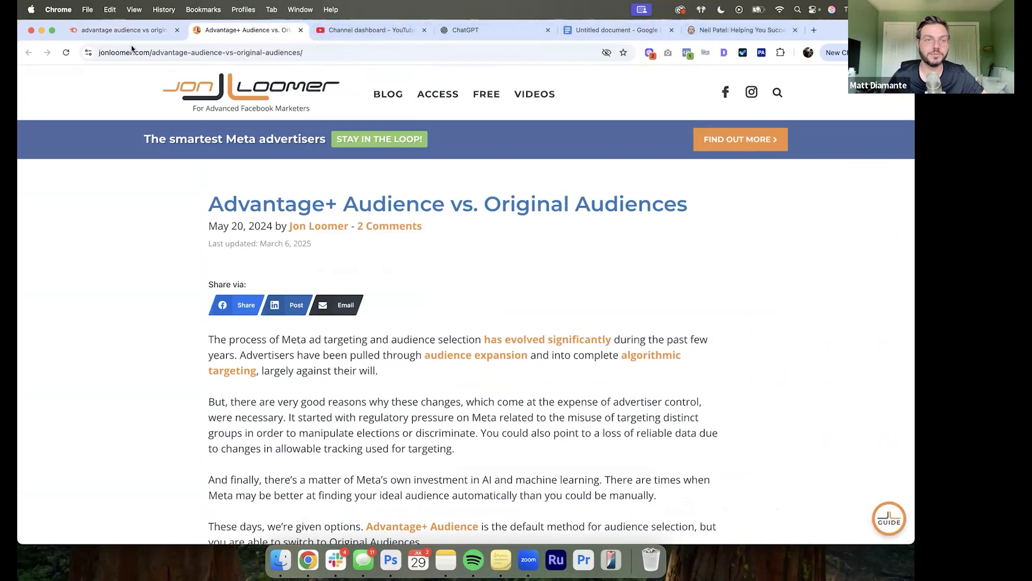
pyautogui.click(126, 30)
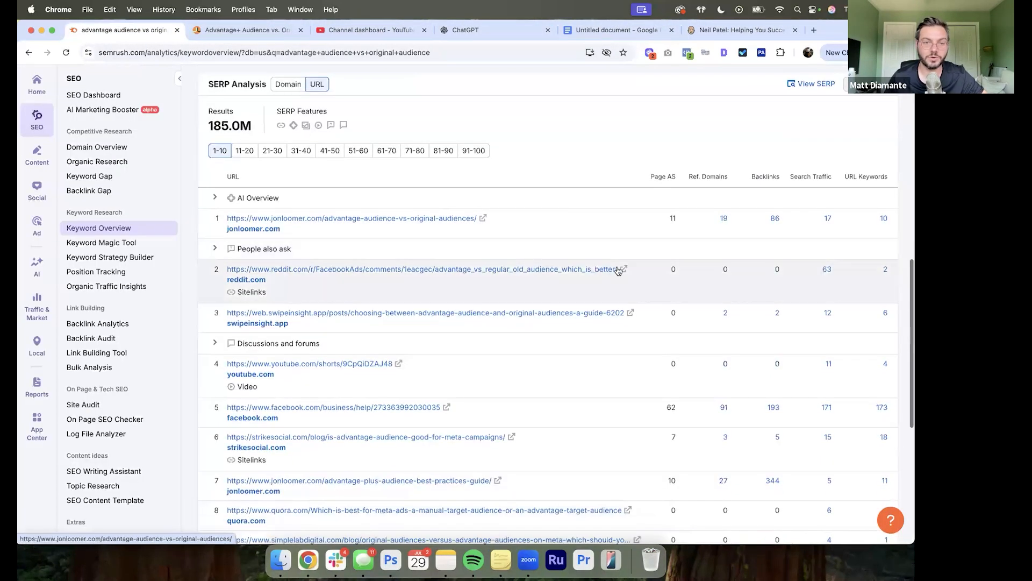
pyautogui.click(631, 313)
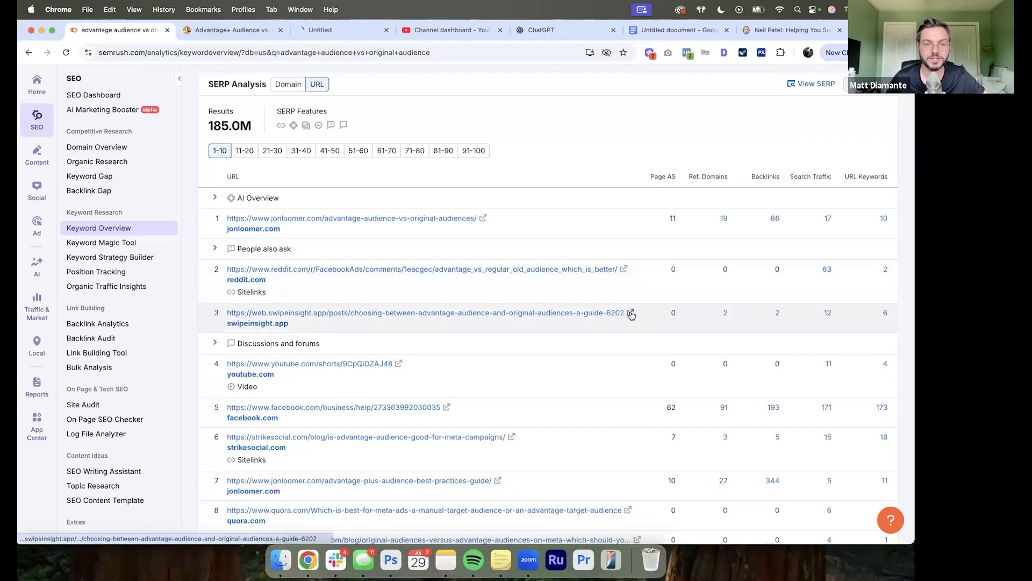
pyautogui.scroll(-2, 629, 312)
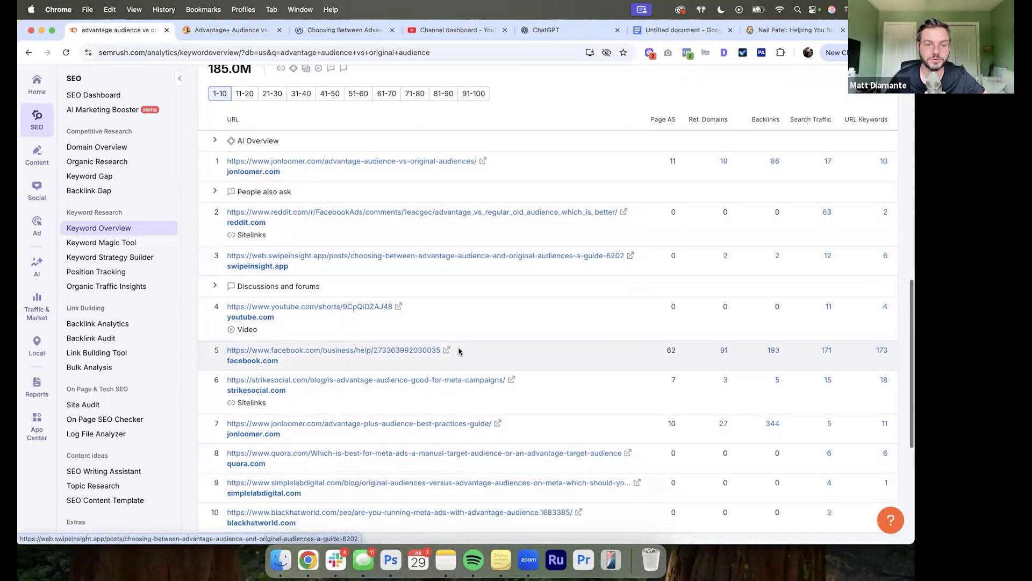
pyautogui.scroll(-1, 459, 350)
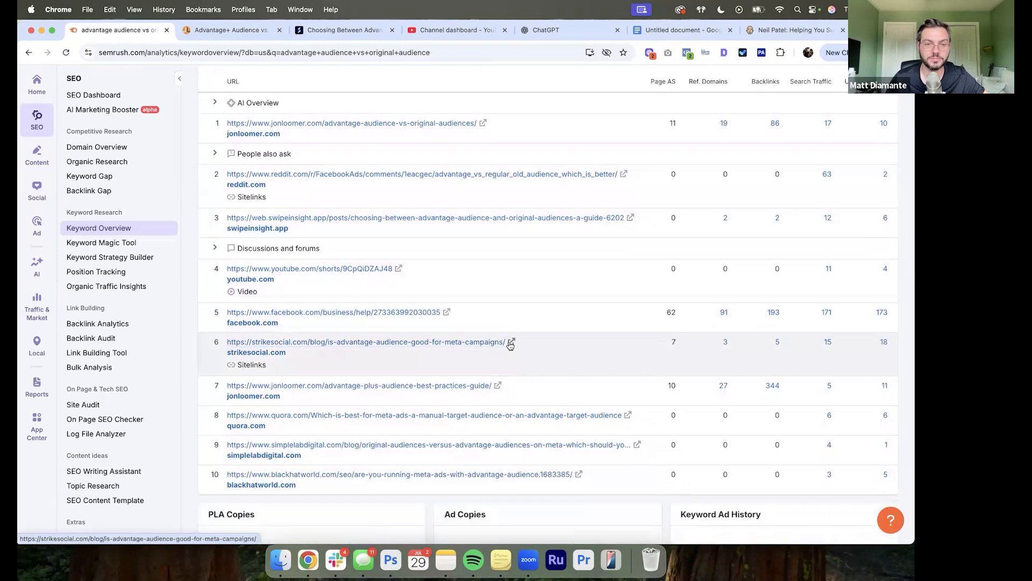
pyautogui.click(511, 343)
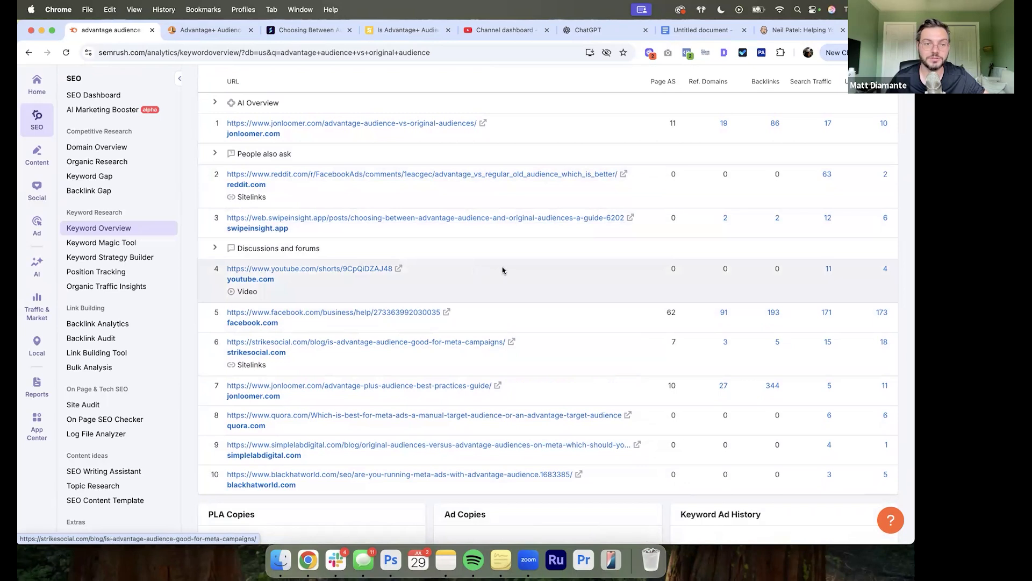
# Step: Skim the jonloomer.com article "Advantage+ Audience vs. Original Audiences" that ranks first for the keyword
pyautogui.scroll(-1, 503, 270)
pyautogui.scroll(1, 502, 291)
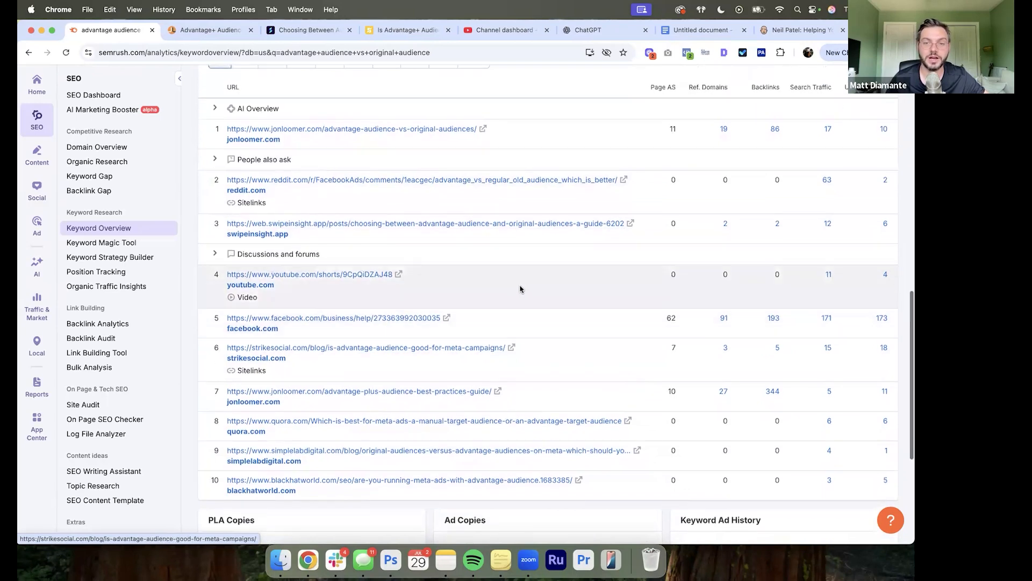
pyautogui.scroll(1, 519, 290)
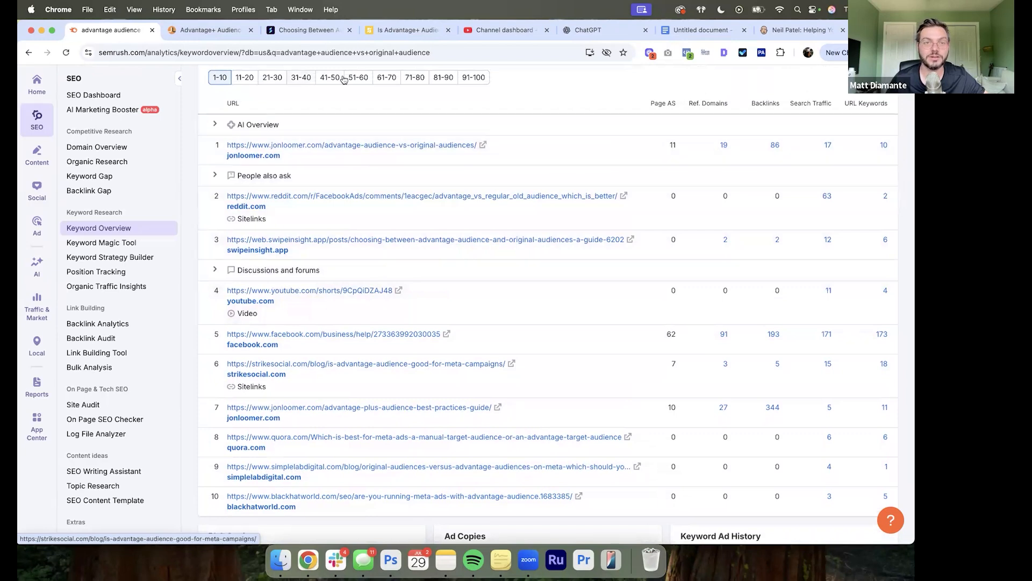
pyautogui.click(226, 31)
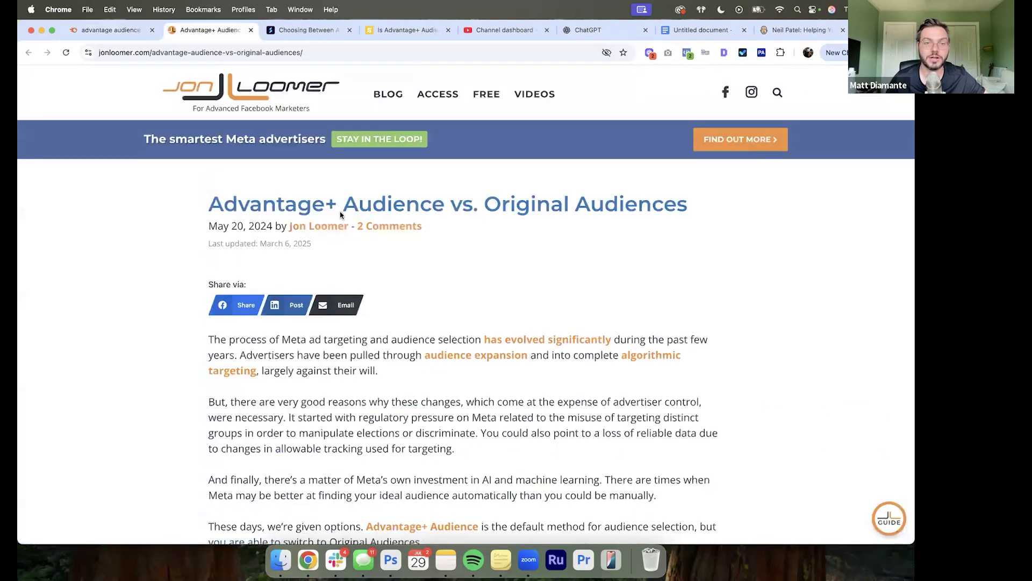
pyautogui.scroll(-5, 340, 213)
pyautogui.scroll(5, 323, 209)
# Step: Compare the page authority, referring domains and backlinks of the ten ranking pages in the SERP analysis
pyautogui.click(110, 30)
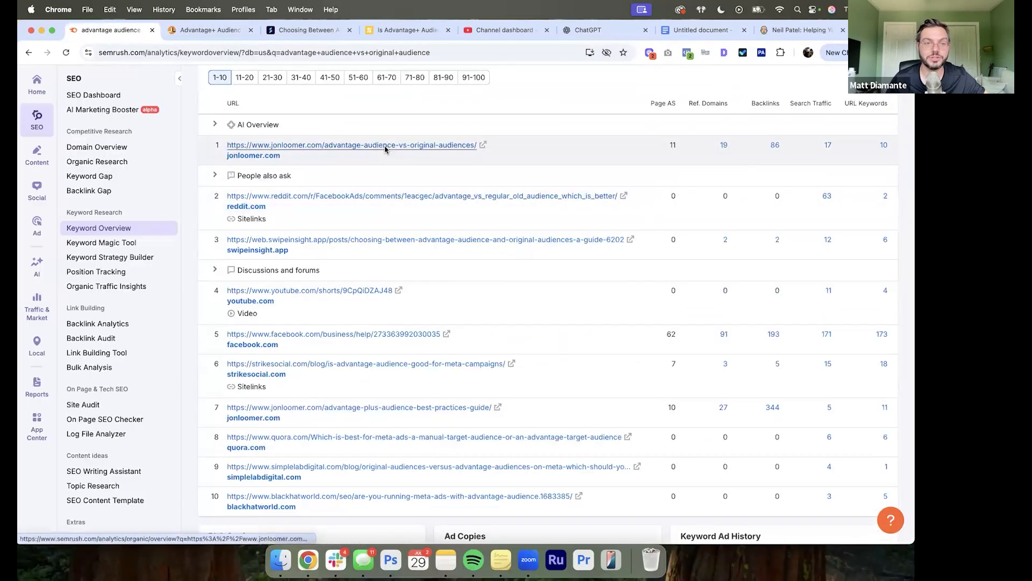
pyautogui.moveTo(743, 145)
pyautogui.mouseDown()
pyautogui.moveTo(657, 146)
pyautogui.moveTo(739, 144)
pyautogui.mouseUp()
pyautogui.click(657, 146)
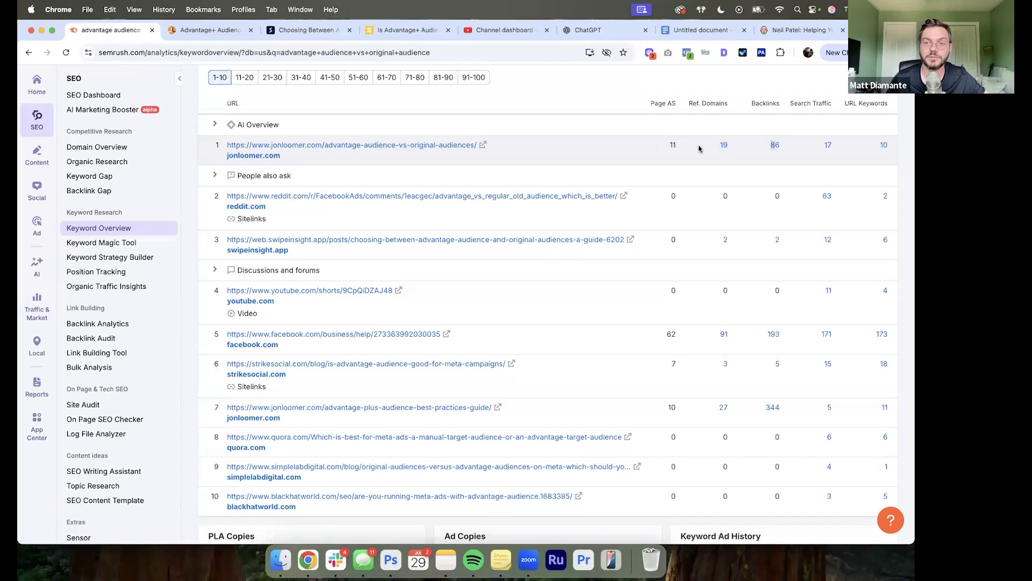
pyautogui.scroll(-1, 701, 151)
pyautogui.moveTo(729, 186); pyautogui.dragTo(714, 184)
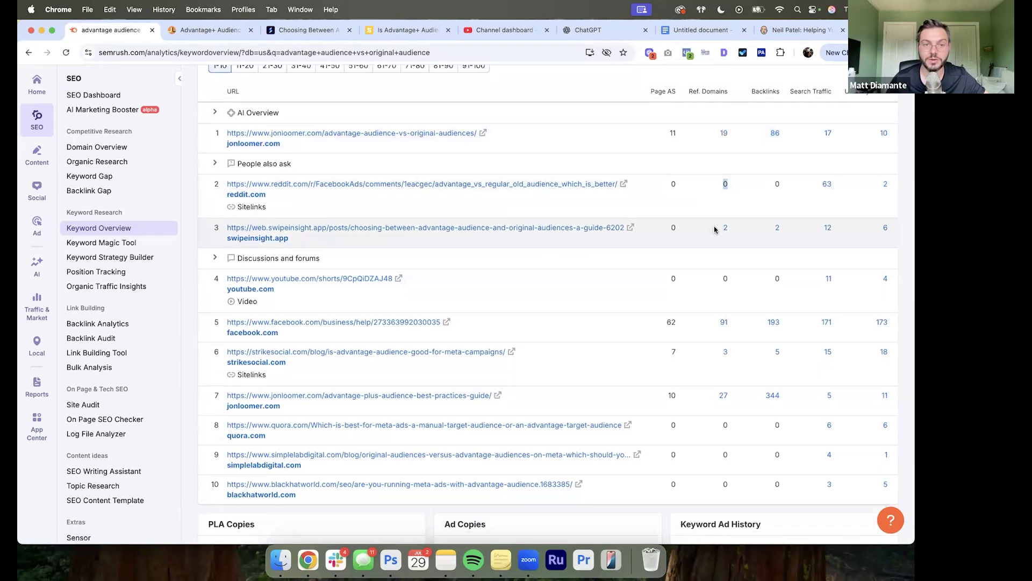
pyautogui.moveTo(736, 229); pyautogui.dragTo(717, 229)
pyautogui.scroll(-3, 717, 230)
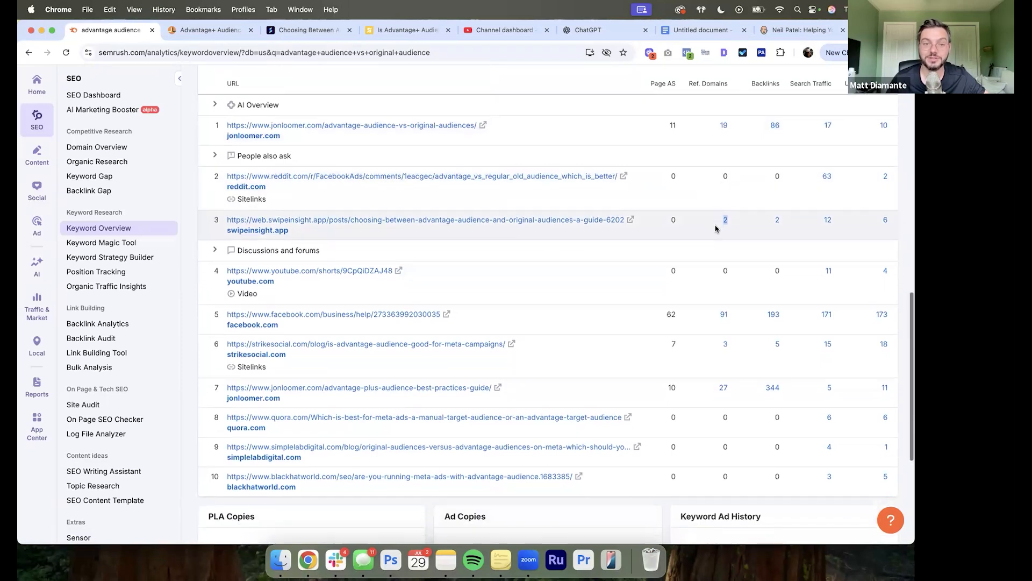
pyautogui.moveTo(734, 317); pyautogui.dragTo(704, 316)
pyautogui.scroll(1, 705, 316)
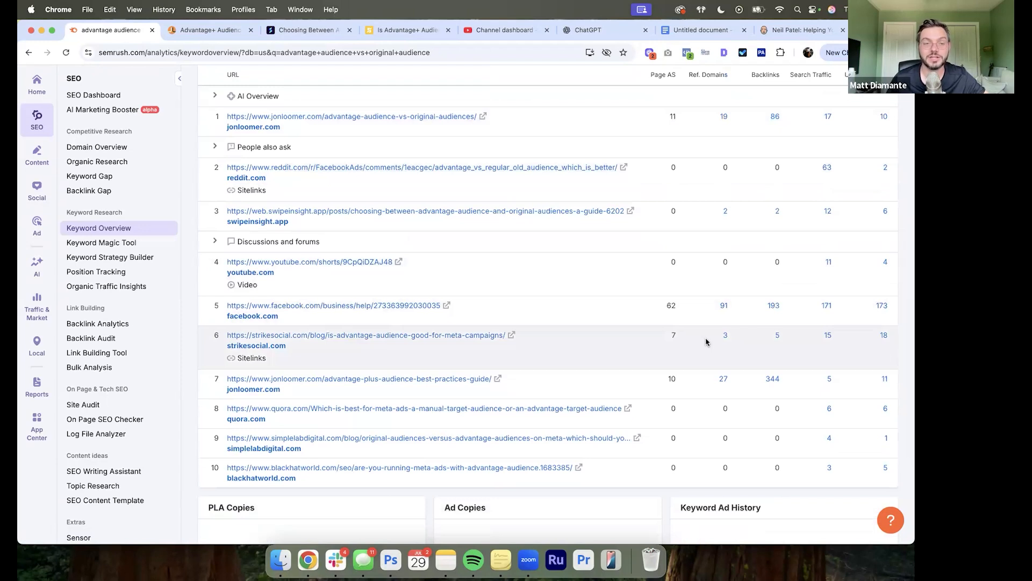
pyautogui.scroll(1, 706, 342)
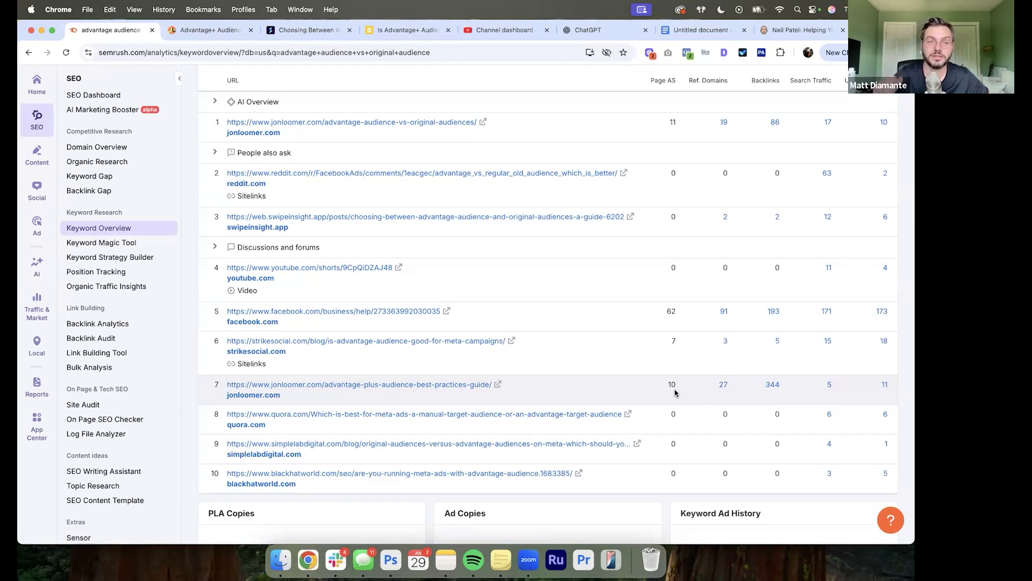
pyautogui.scroll(7, 675, 393)
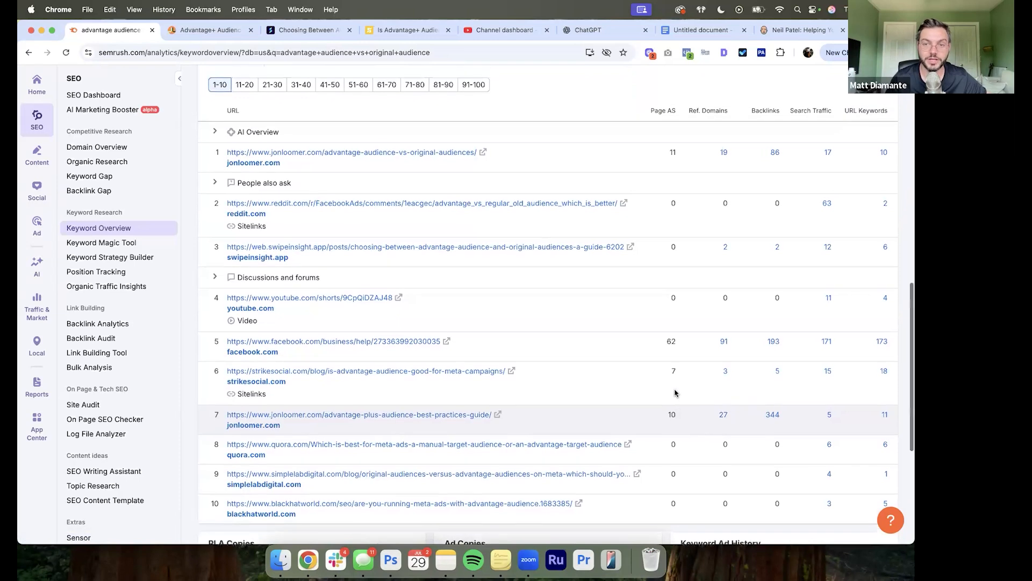
# Step: Copy the keyword "advantage audience vs original audience" from the keyword overview and search the jonloomer.com article for it
pyautogui.click(210, 30)
pyautogui.scroll(-1, 498, 202)
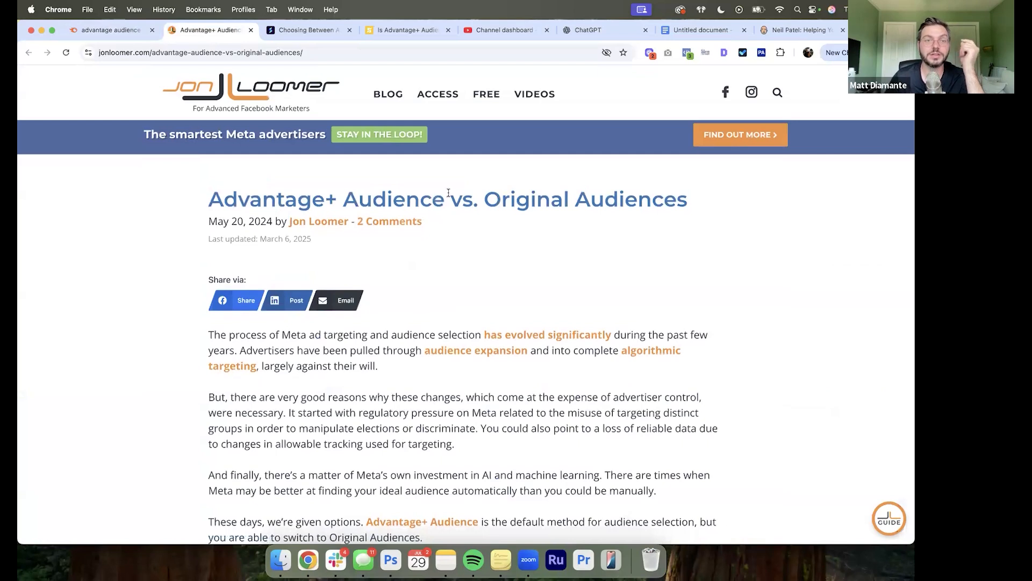
pyautogui.click(119, 30)
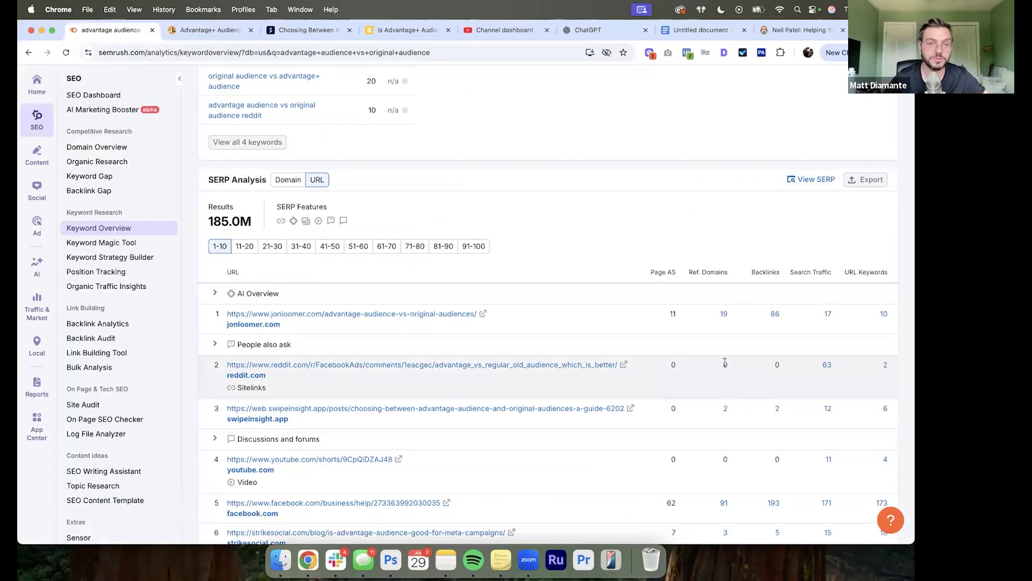
pyautogui.scroll(10, 560, 256)
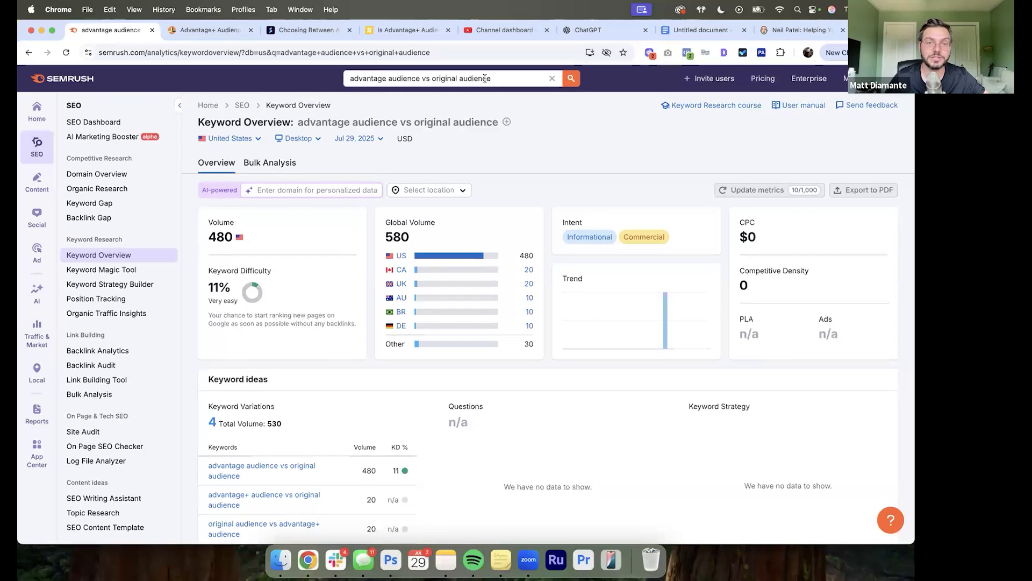
pyautogui.click(484, 78)
pyautogui.press('super+c')
pyautogui.click(204, 30)
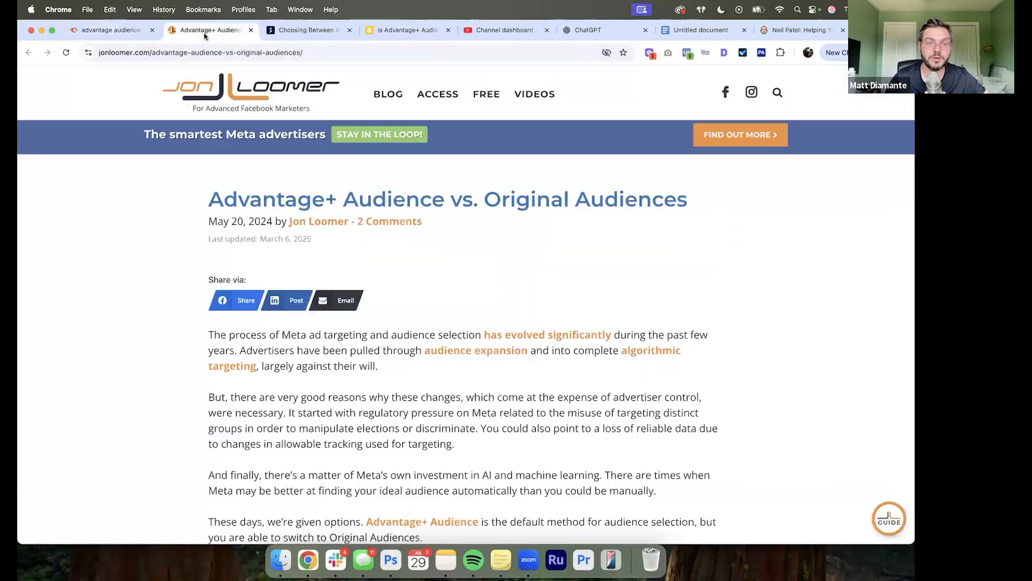
pyautogui.press('super+f')
pyautogui.press('super+v')
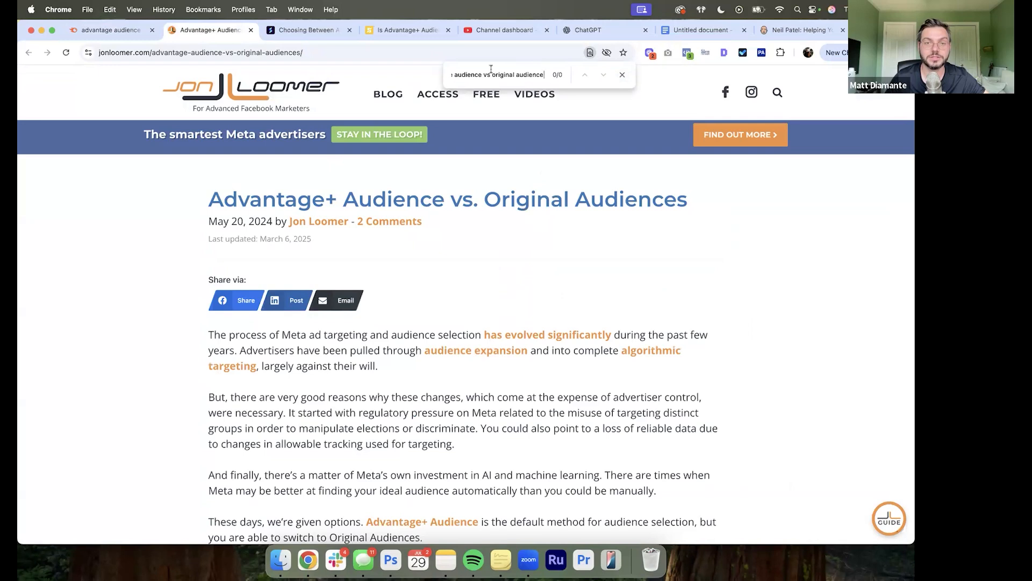
# Step: Refine the in-page search to "advantage+ audience vs. original audience" to match the wording of the article's title
pyautogui.write('.')
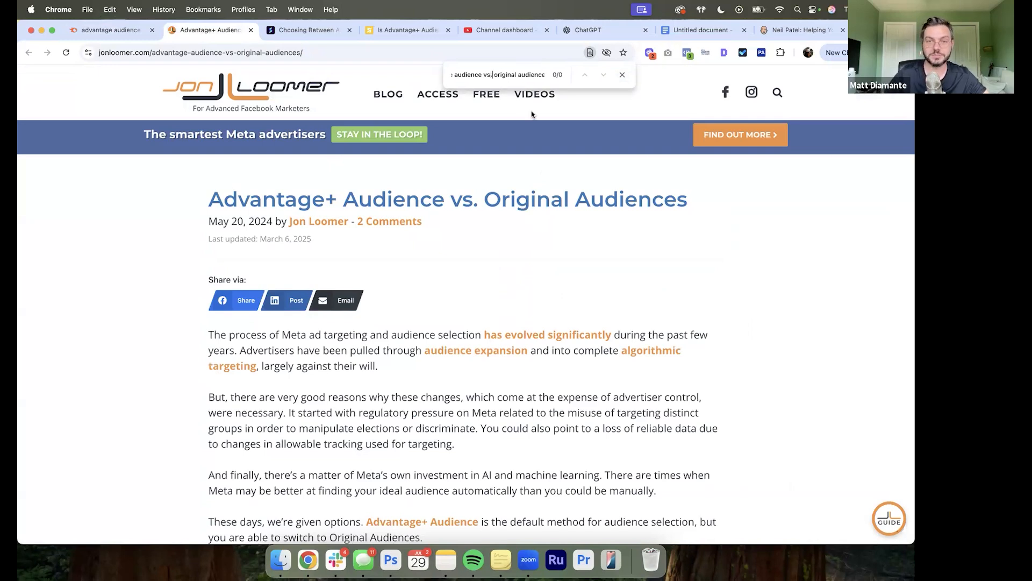
pyautogui.moveTo(463, 74); pyautogui.dragTo(420, 76)
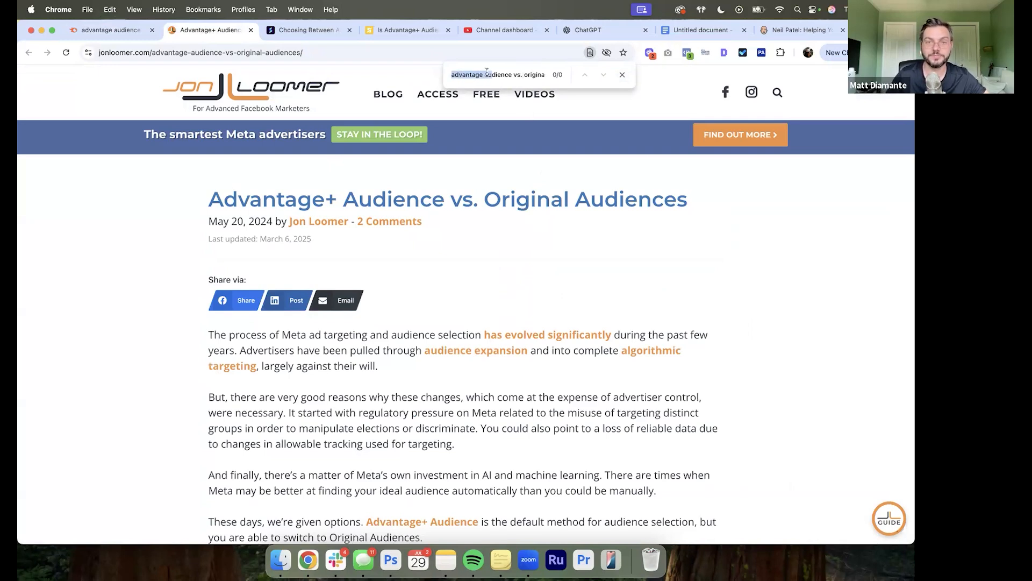
pyautogui.click(480, 75)
pyautogui.write('+')
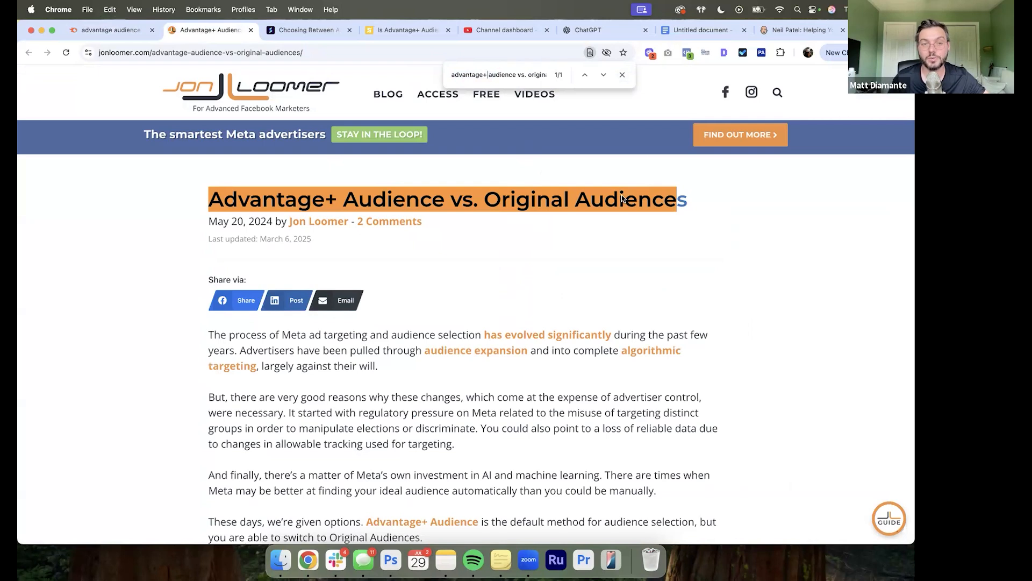
# Step: Inspect the article's H1 and heading structure, then its meta title, with the on-page SEO browser extension
pyautogui.click(725, 52)
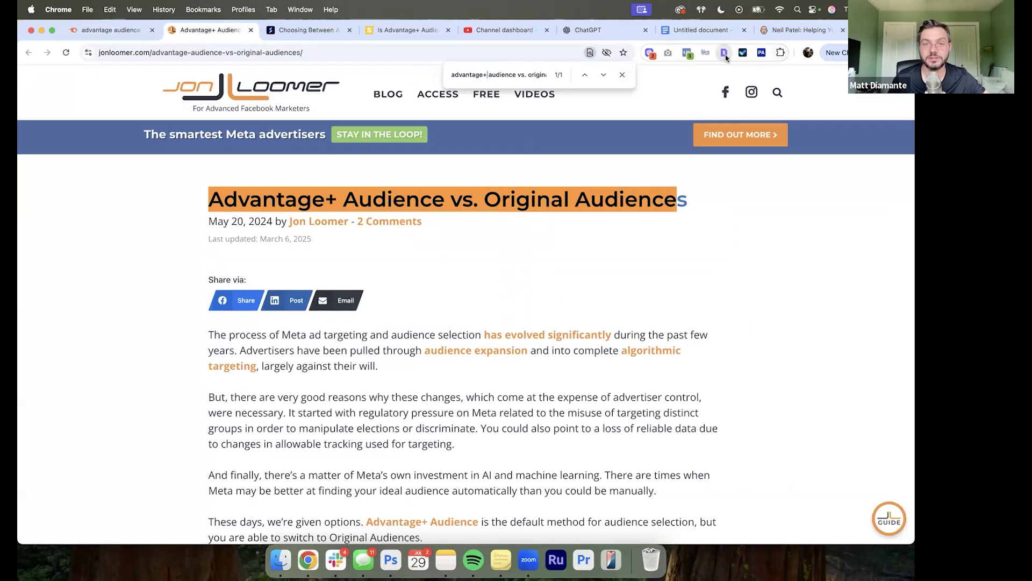
pyautogui.click(465, 93)
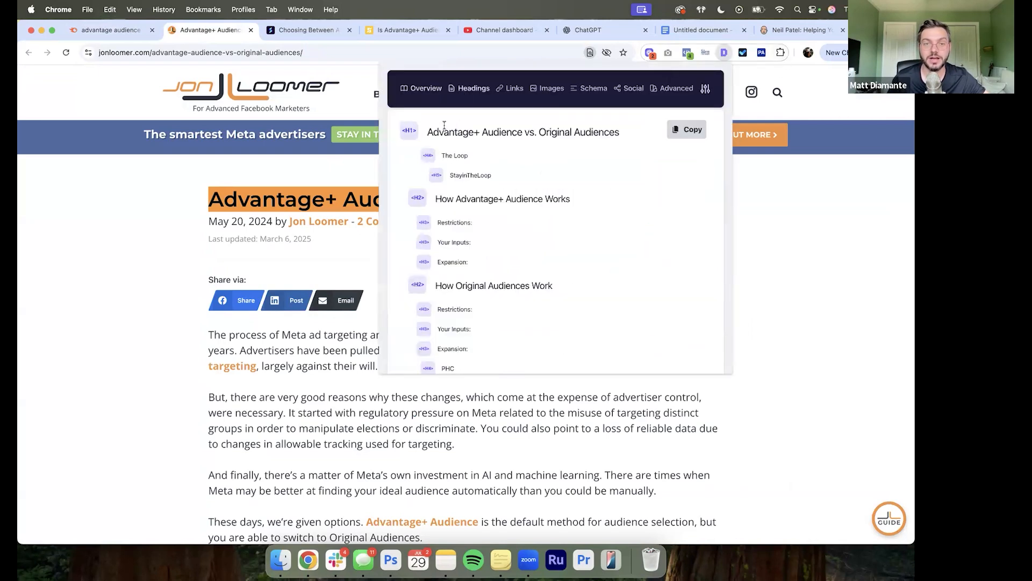
pyautogui.moveTo(462, 132); pyautogui.dragTo(549, 134)
pyautogui.click(549, 134)
pyautogui.click(437, 92)
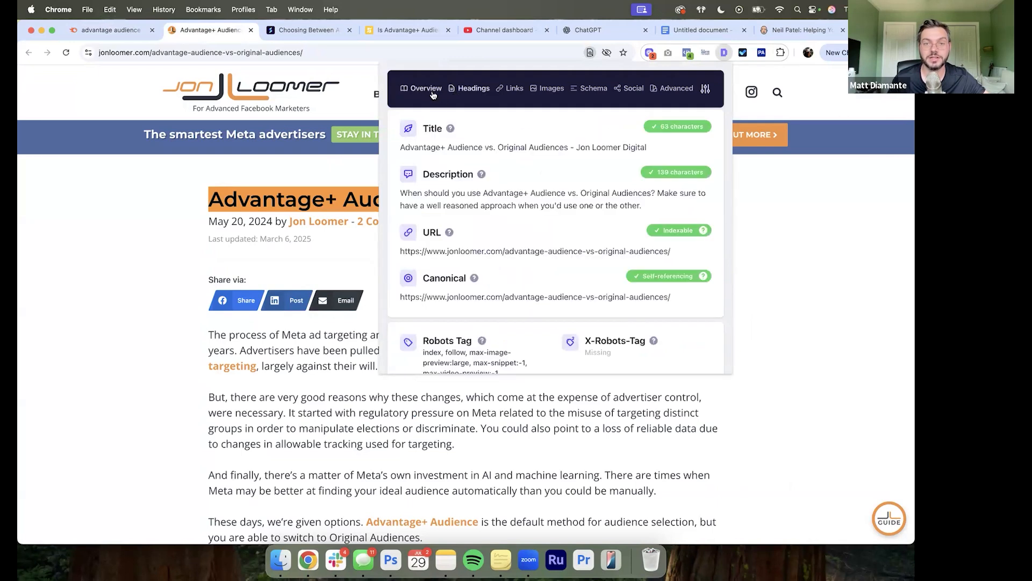
pyautogui.moveTo(405, 148); pyautogui.dragTo(570, 149)
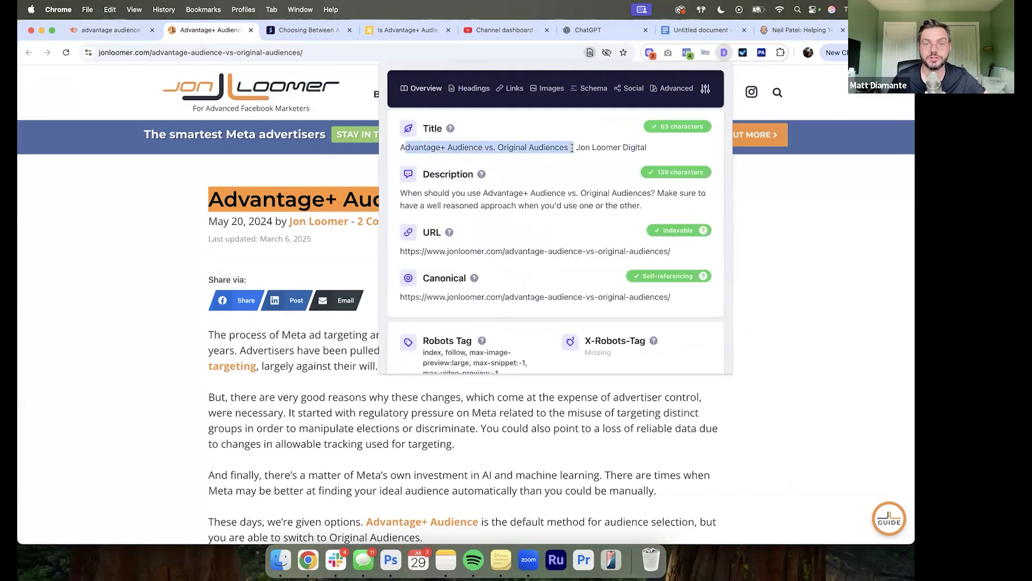
pyautogui.click(570, 149)
# Step: Search the swipeinsight.app guide for "advantage audience vs original audience"
pyautogui.click(305, 31)
pyautogui.press('super+f')
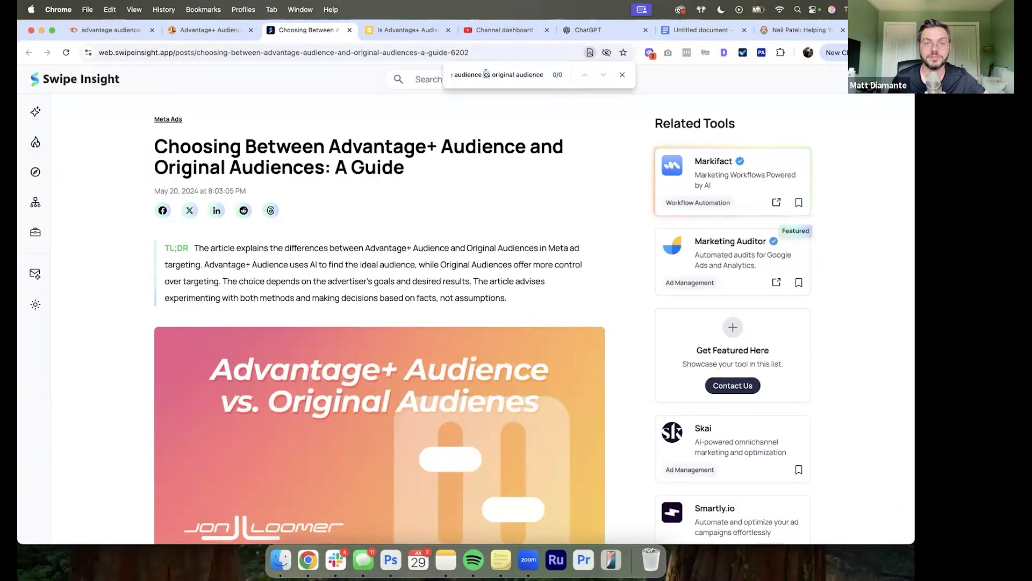
# Step: Look up the variant "advantage audience and original audience" in the Semrush keyword overview and request updated metrics for it
pyautogui.click(110, 30)
pyautogui.scroll(-5, 307, 270)
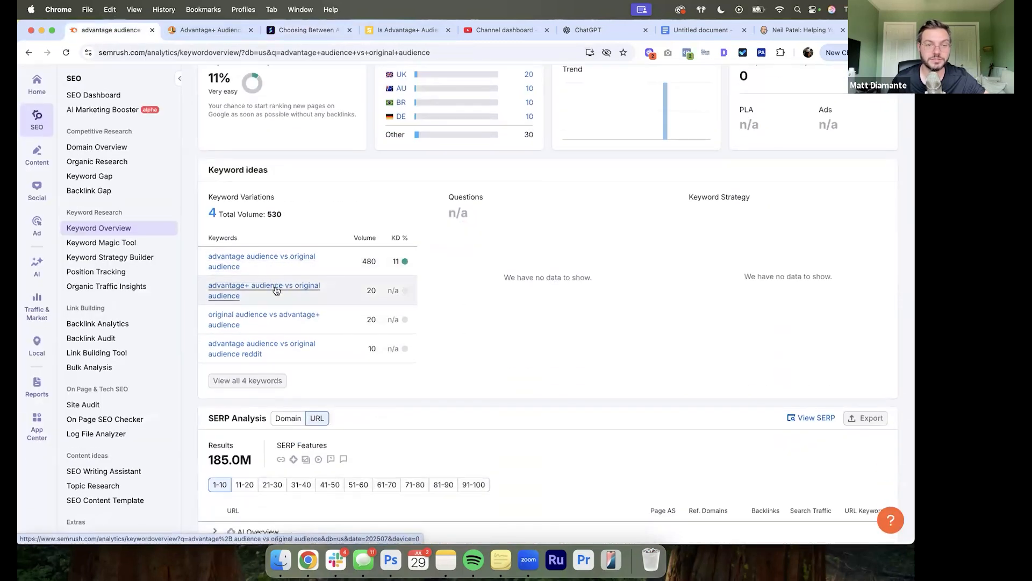
pyautogui.scroll(5, 333, 215)
pyautogui.click(407, 83)
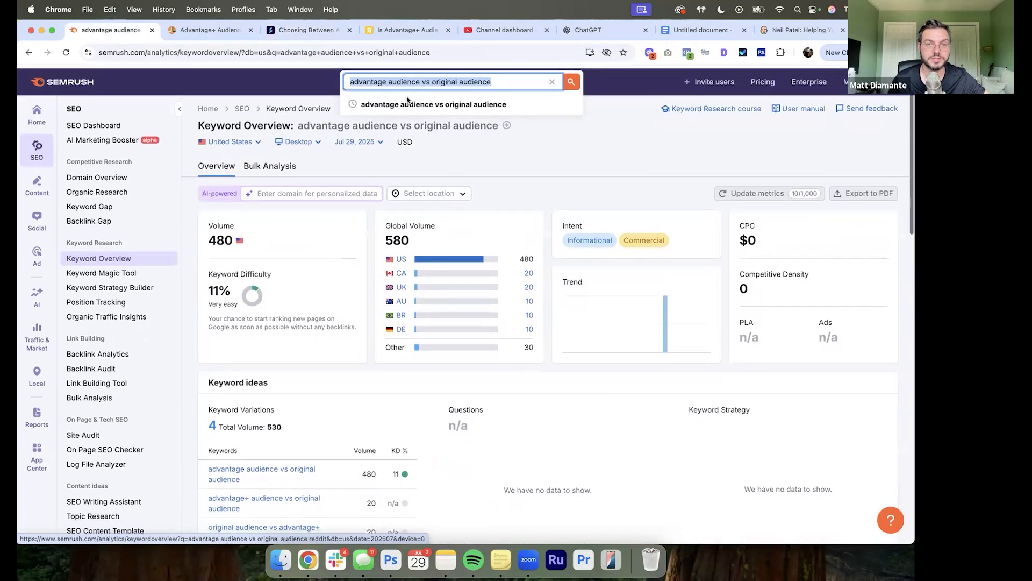
pyautogui.doubleClick(426, 78)
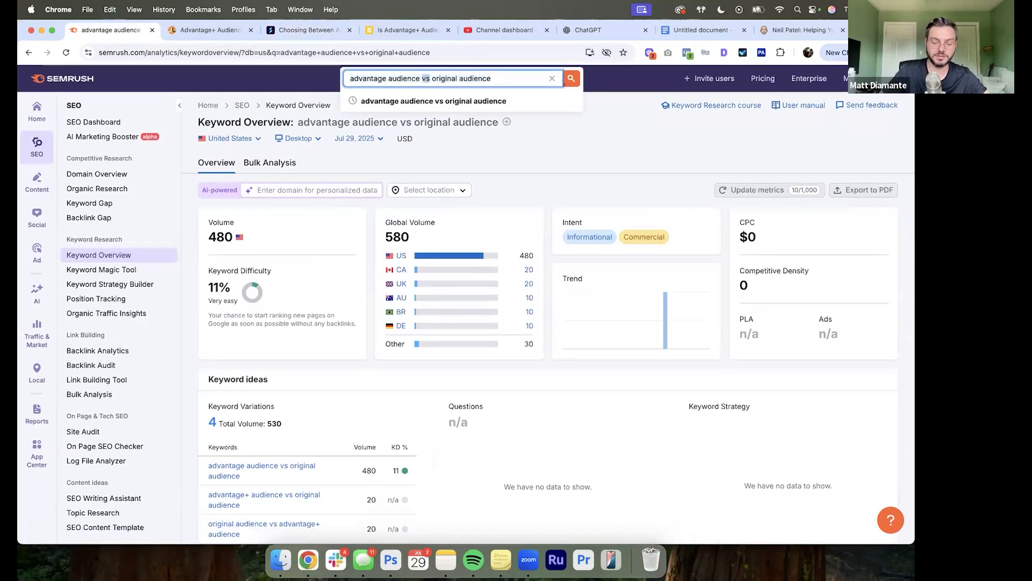
pyautogui.write('and')
pyautogui.press('Return')
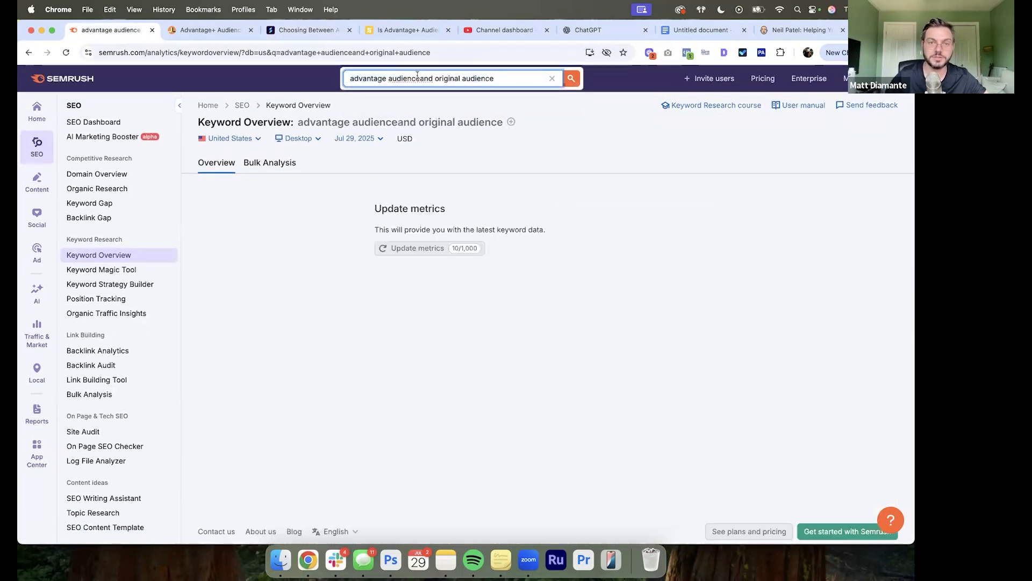
pyautogui.click(418, 77)
pyautogui.press('Return')
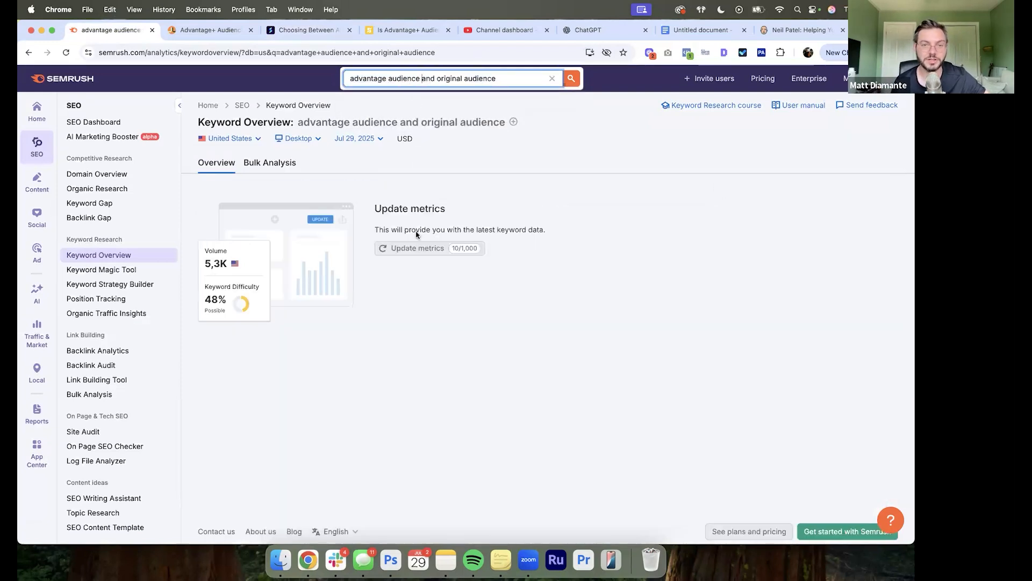
pyautogui.click(417, 248)
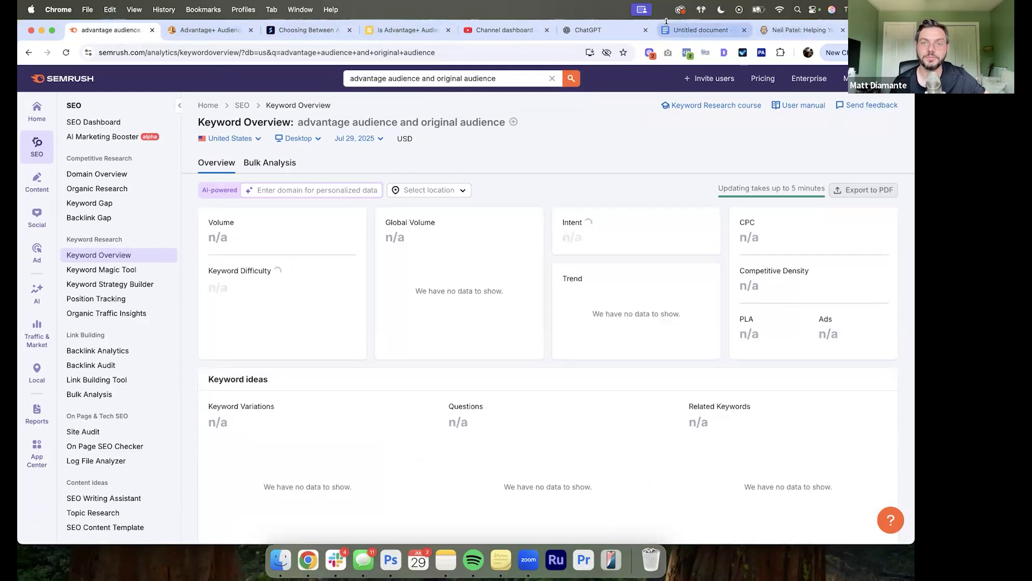
# Step: Return to the swipeinsight.app guide and search the page for just "vs"
pyautogui.click(296, 32)
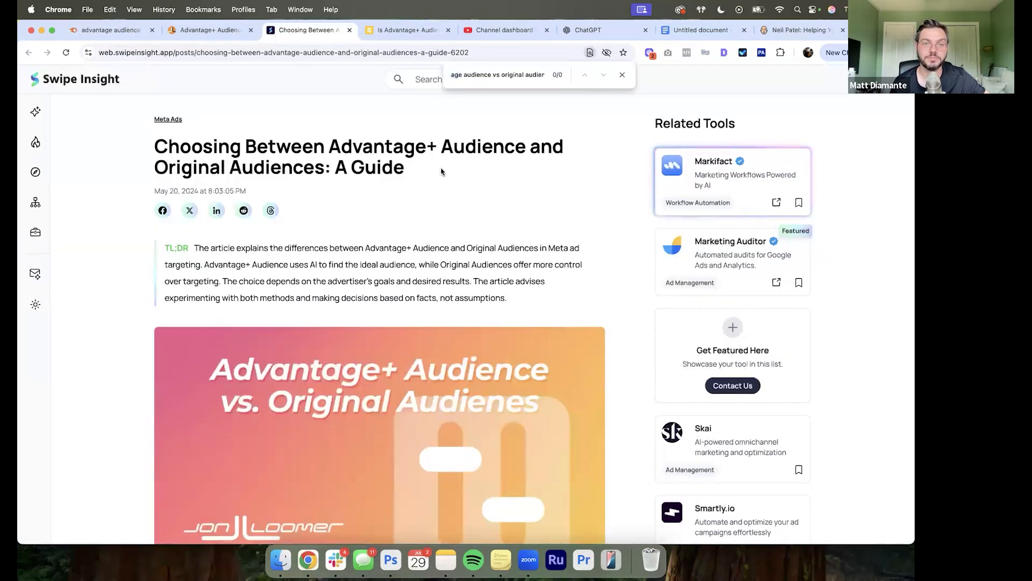
pyautogui.press('super+f')
pyautogui.write('vs')
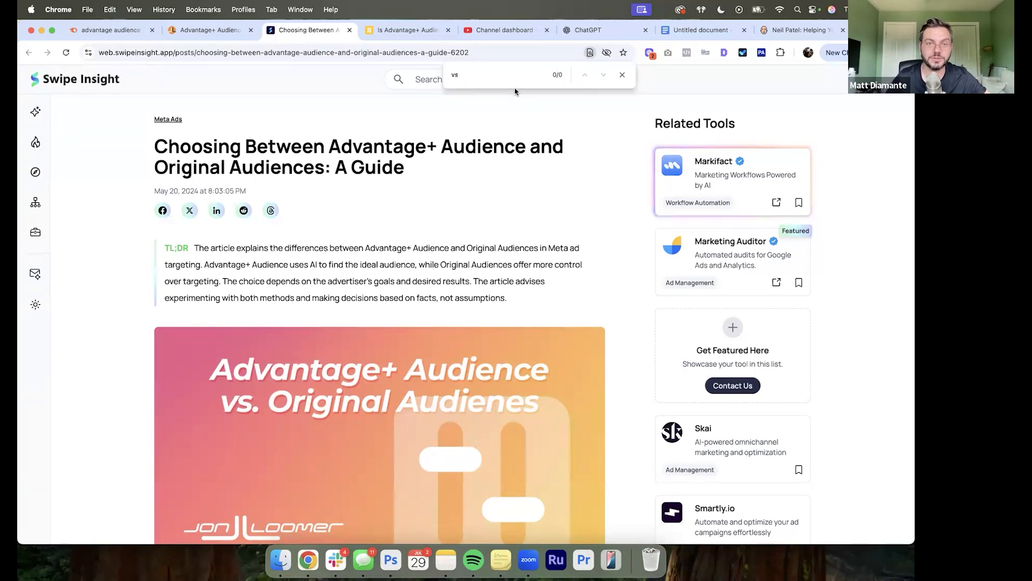
# Step: Examine the strikesocial.com article's title, sections and body for use of "advantage audience vs original audience"
pyautogui.click(408, 30)
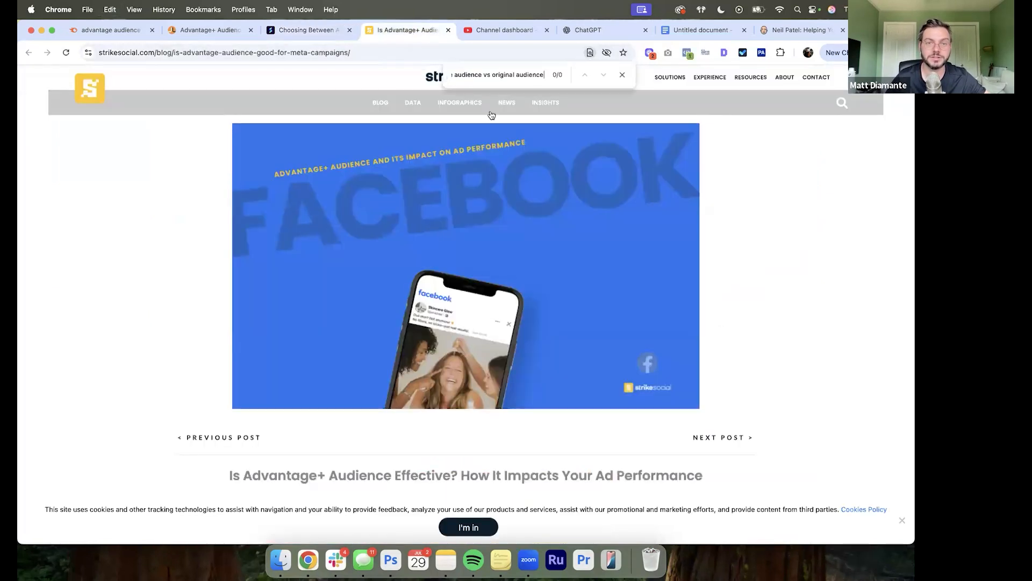
pyautogui.scroll(-4, 330, 302)
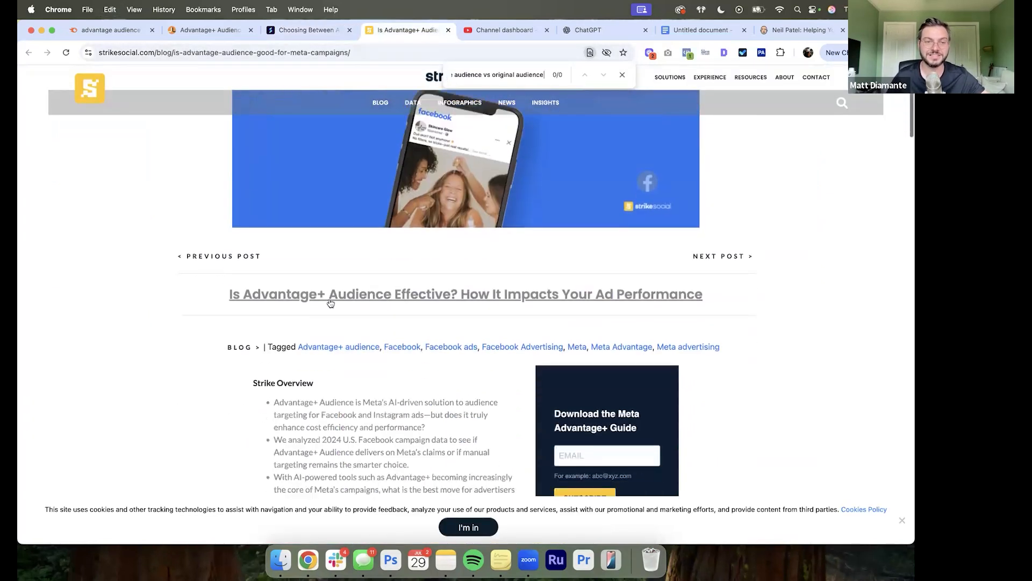
pyautogui.scroll(-10, 270, 292)
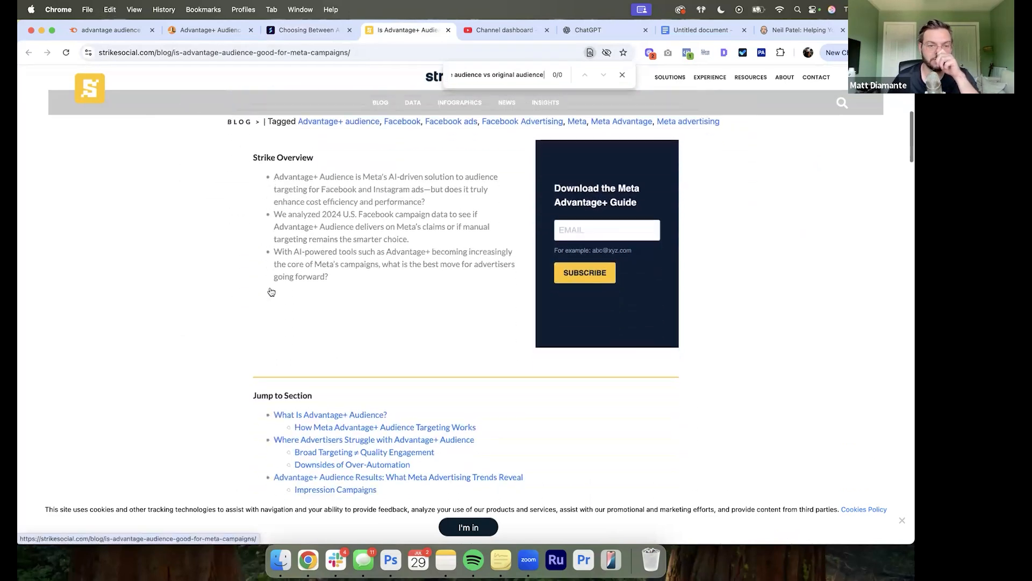
pyautogui.scroll(-15, 271, 291)
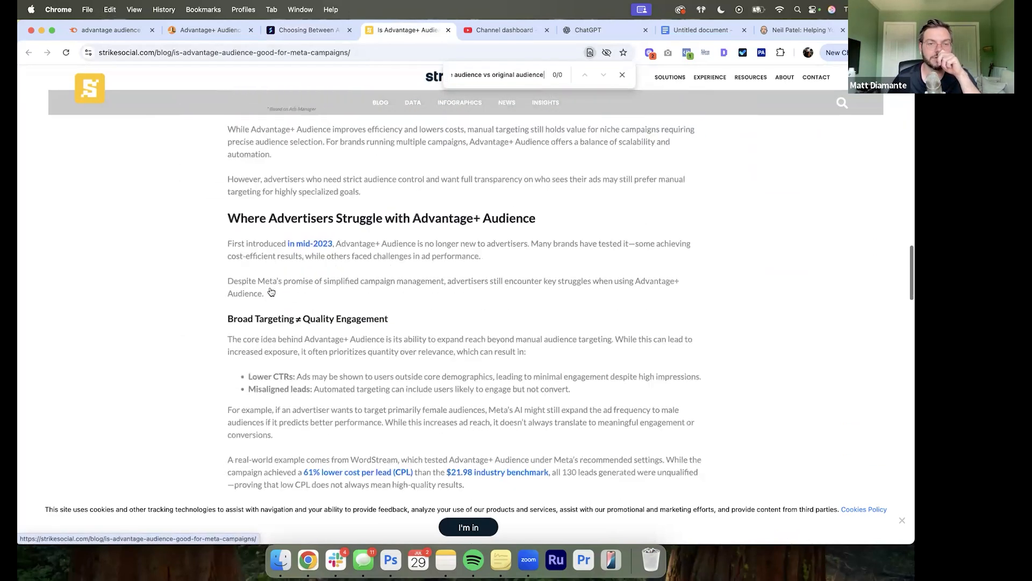
pyautogui.scroll(-20, 271, 291)
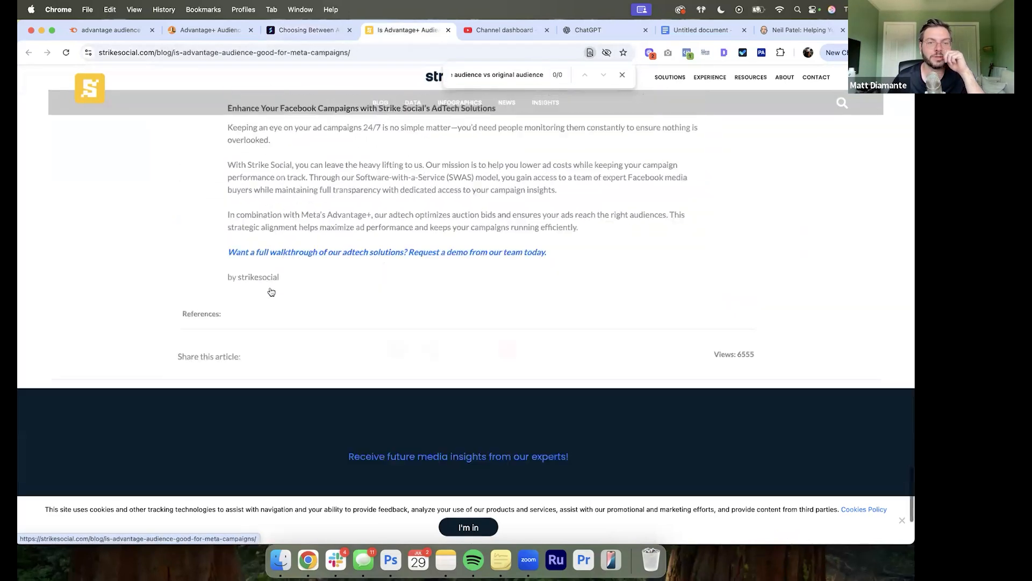
pyautogui.scroll(20, 271, 292)
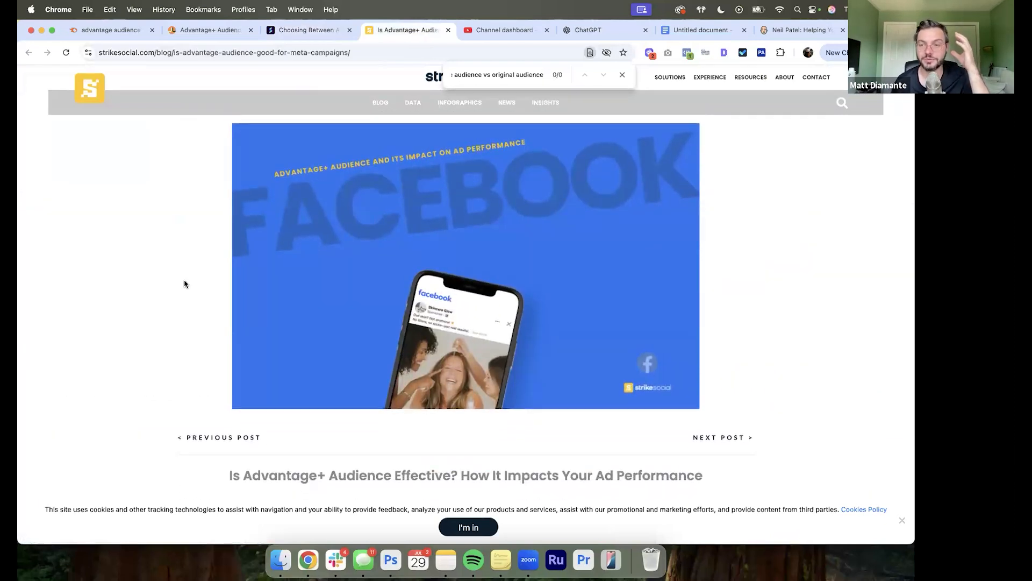
# Step: Close the three competitor article pages from jonloomer.com, swipeinsight.app and strikesocial.com
pyautogui.click(249, 30)
pyautogui.click(249, 31)
pyautogui.click(249, 30)
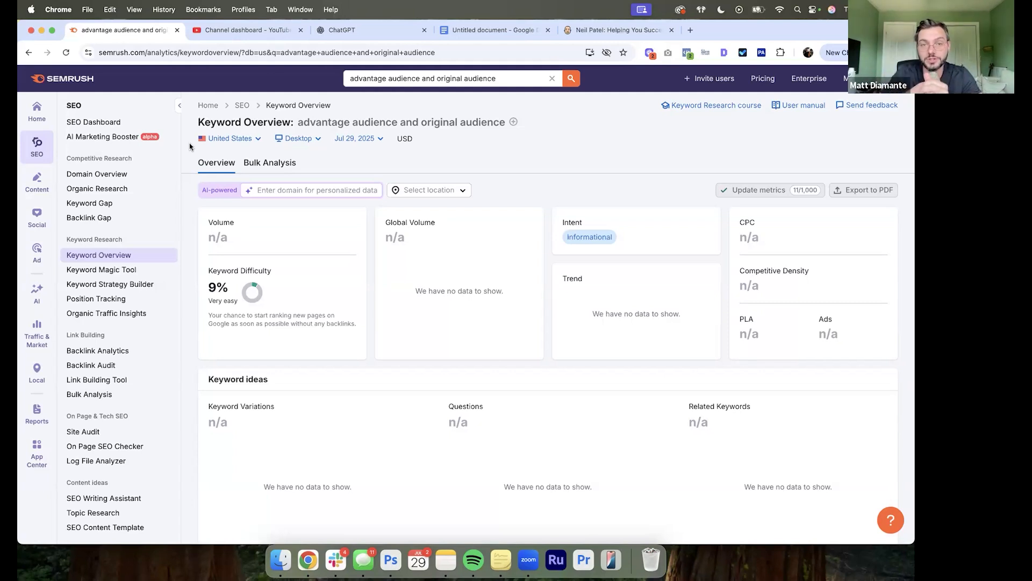
# Step: Switch to YouTube Studio, open the channel's video list and find the video "How much does SEO cost?"
pyautogui.click(232, 30)
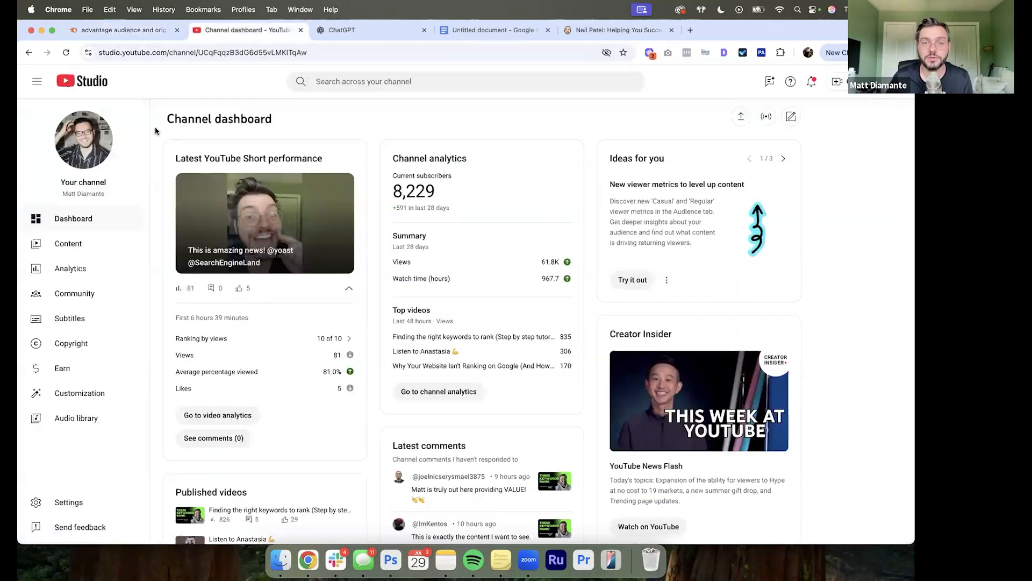
pyautogui.click(86, 245)
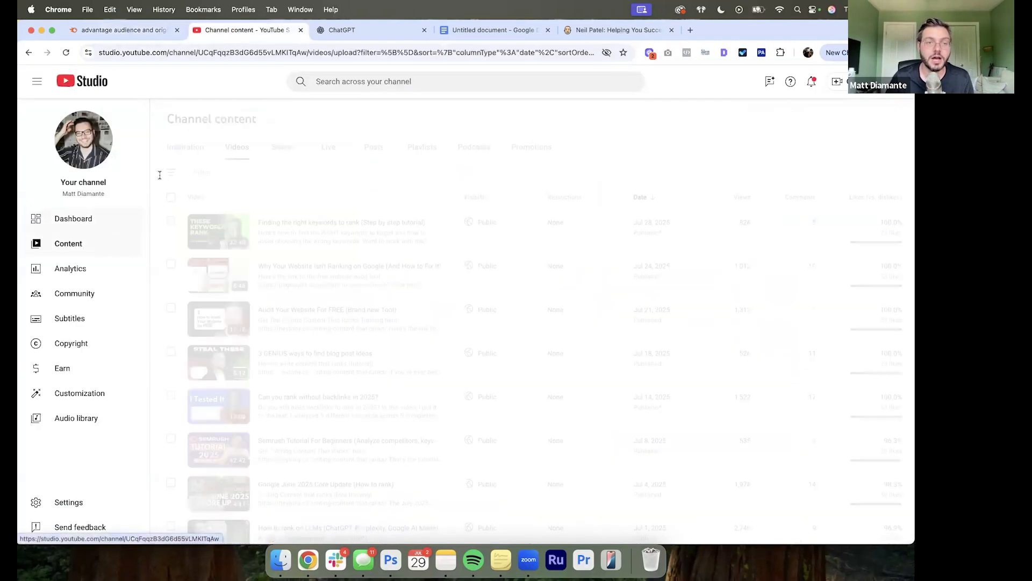
pyautogui.scroll(-2, 156, 172)
pyautogui.scroll(2, 156, 175)
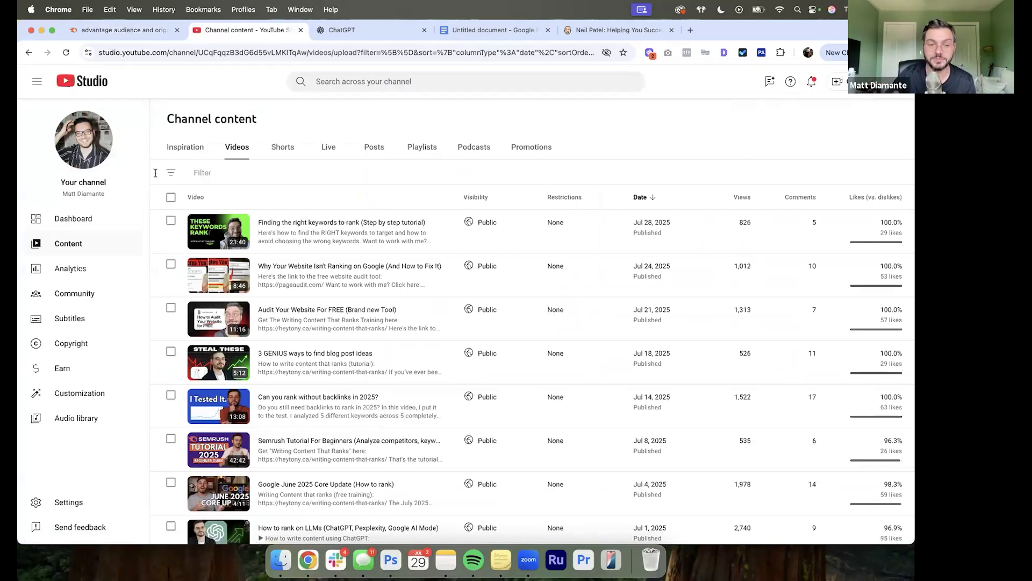
pyautogui.scroll(-3, 155, 173)
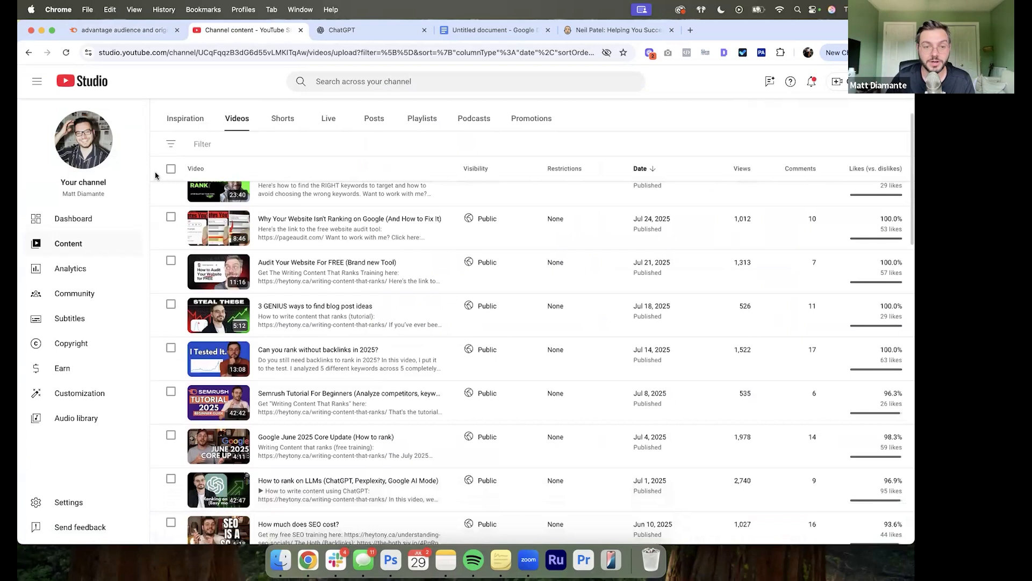
pyautogui.scroll(-1, 156, 175)
pyautogui.scroll(1, 155, 176)
pyautogui.scroll(-1, 155, 176)
pyautogui.scroll(-5, 155, 175)
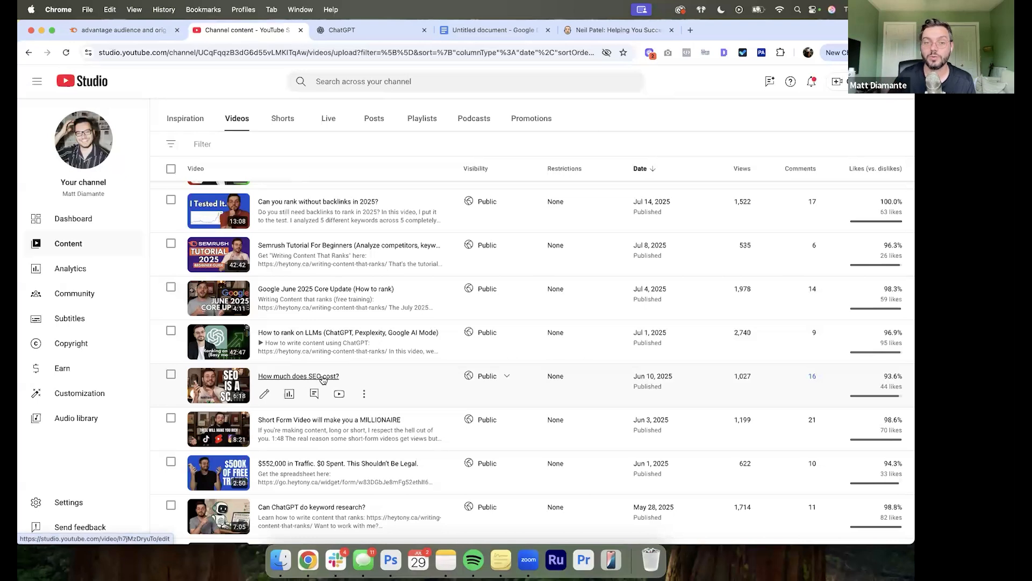
# Step: Open the English automatic captions of "How much does SEO cost?" in the subtitle editor and copy the entire transcript
pyautogui.click(266, 395)
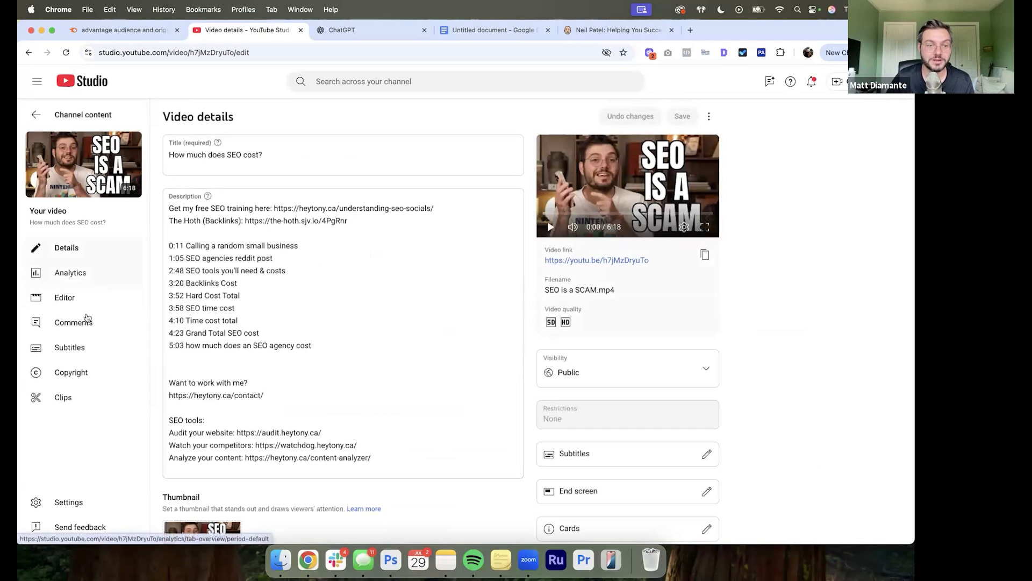
pyautogui.click(83, 345)
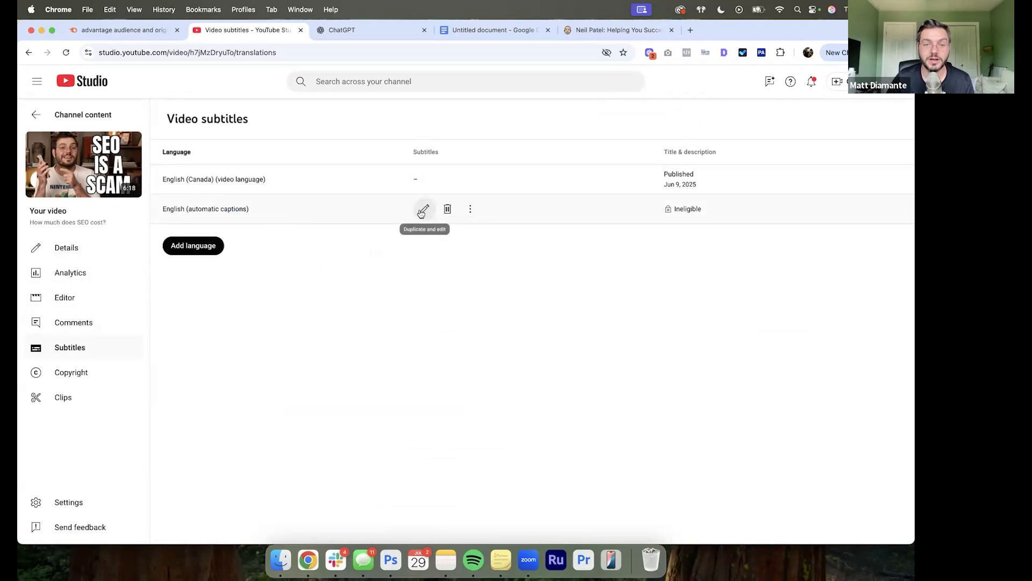
pyautogui.click(424, 211)
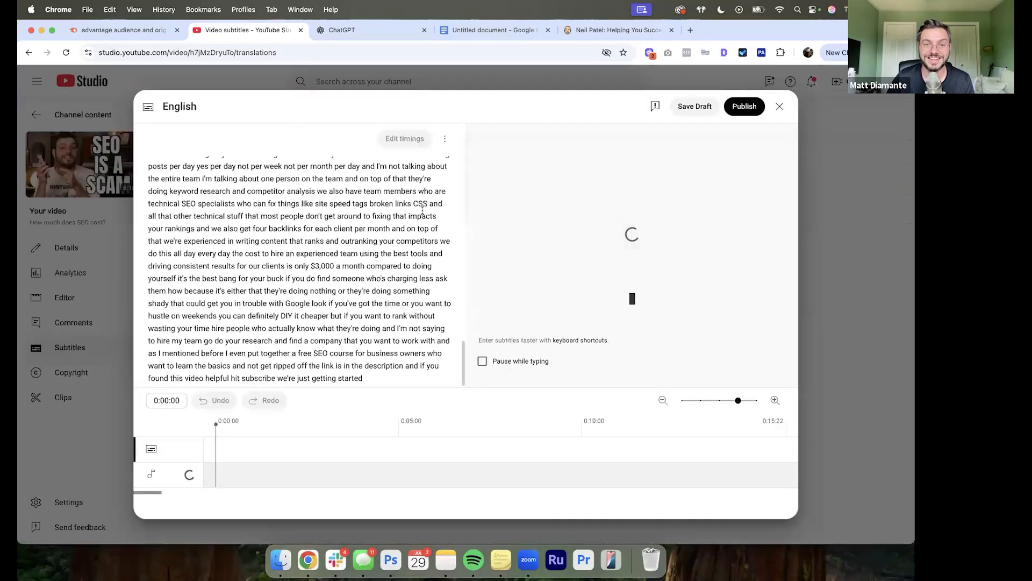
pyautogui.press('super+a')
pyautogui.press('super+c')
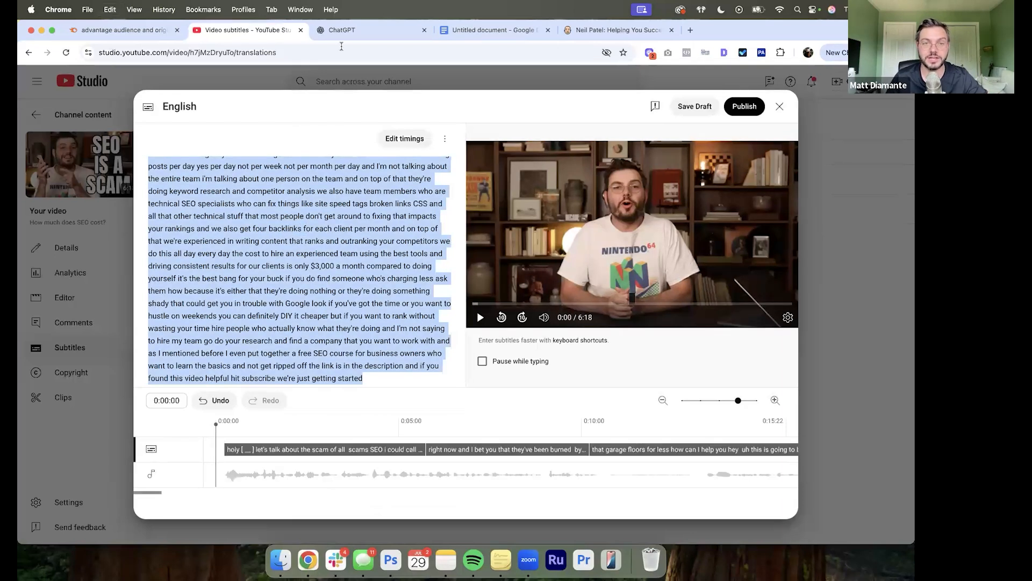
# Step: Switch to ChatGPT, submit the prompt "summarize this:" followed by the copied transcript, and view the summary
pyautogui.click(376, 30)
pyautogui.write('summarize this:')
pyautogui.hotkey('shift', 'Return')
pyautogui.hotkey('shift', 'Return')
pyautogui.press('super+v')
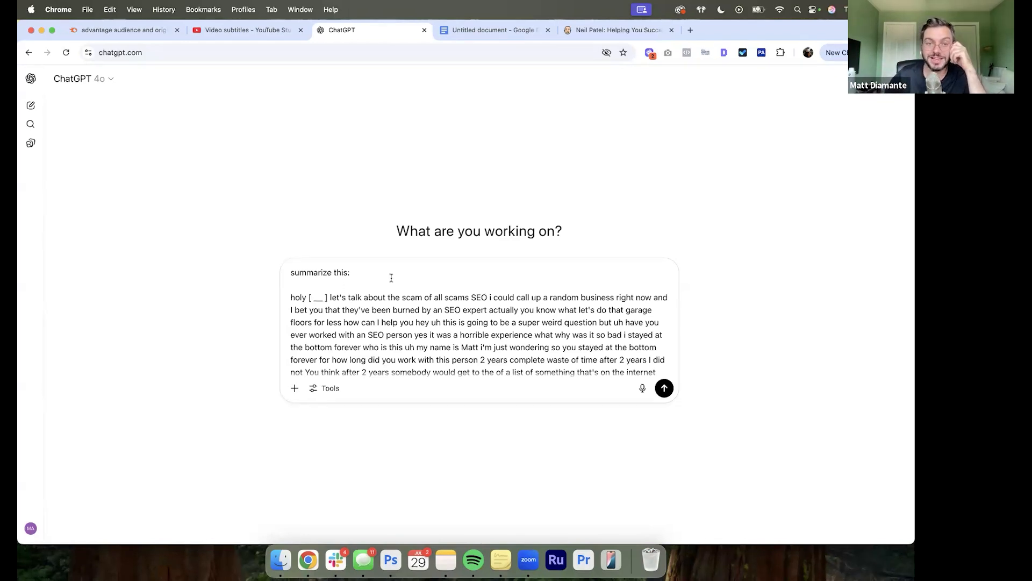
pyautogui.scroll(-15, 392, 277)
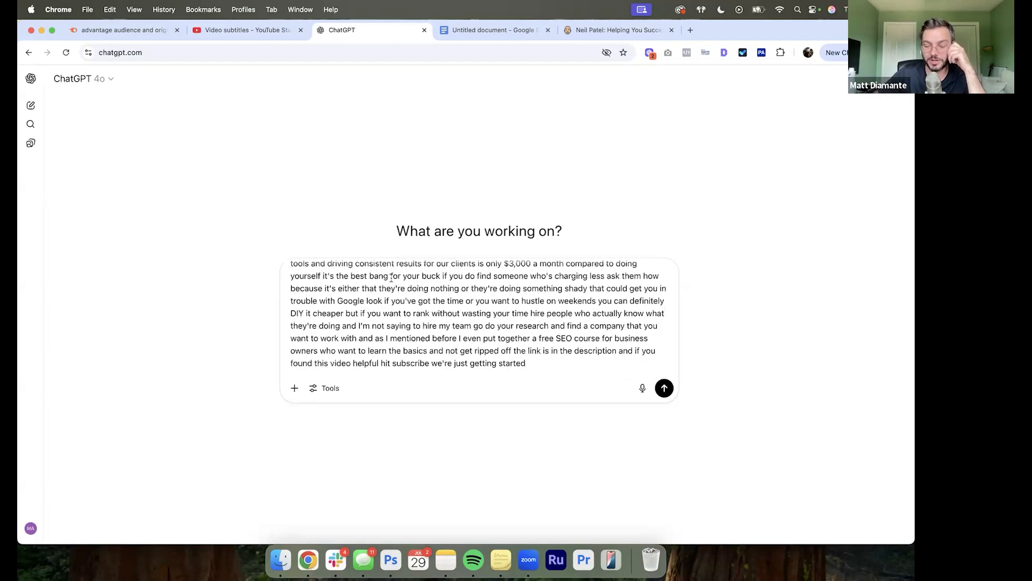
pyautogui.press('Return')
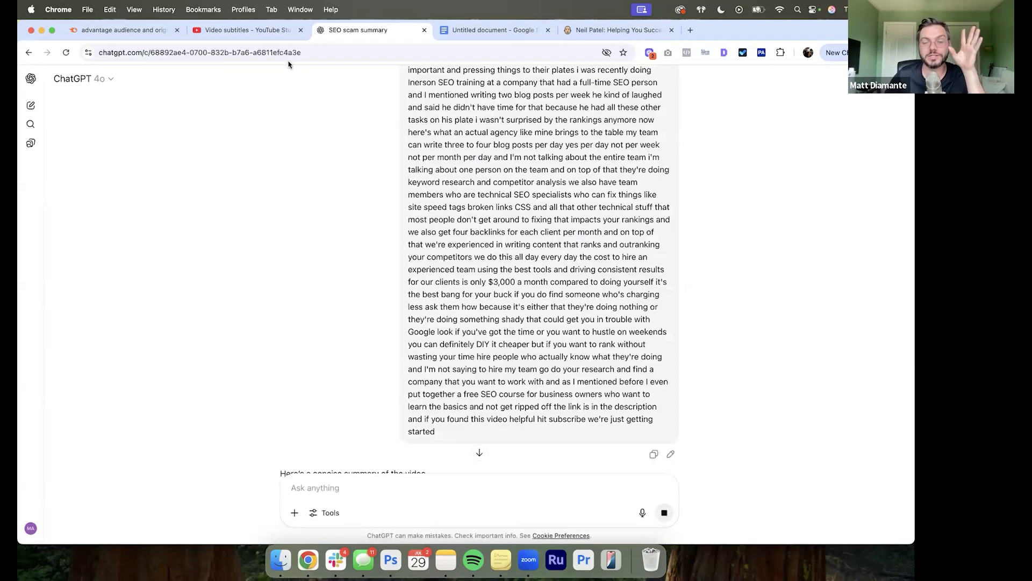
pyautogui.scroll(-3, 455, 211)
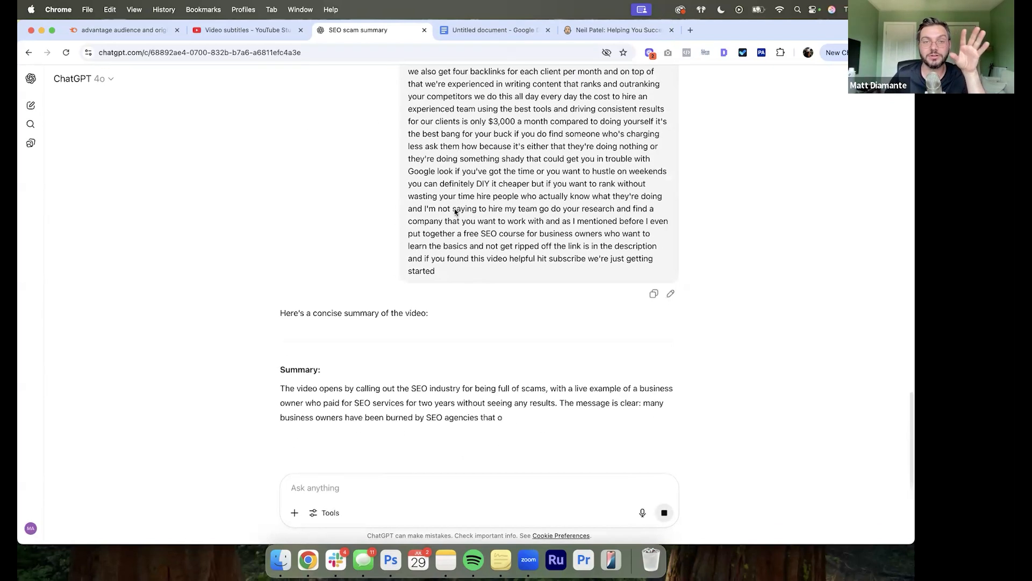
pyautogui.scroll(-1, 456, 212)
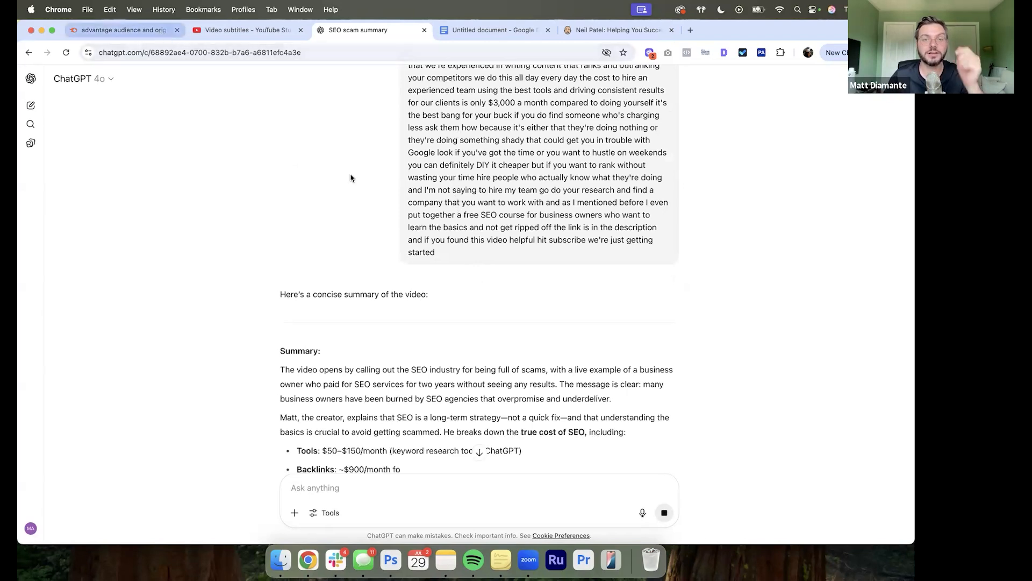
# Step: Switch back to Semrush and look up "how much does seo cost" in the keyword overview
pyautogui.click(137, 31)
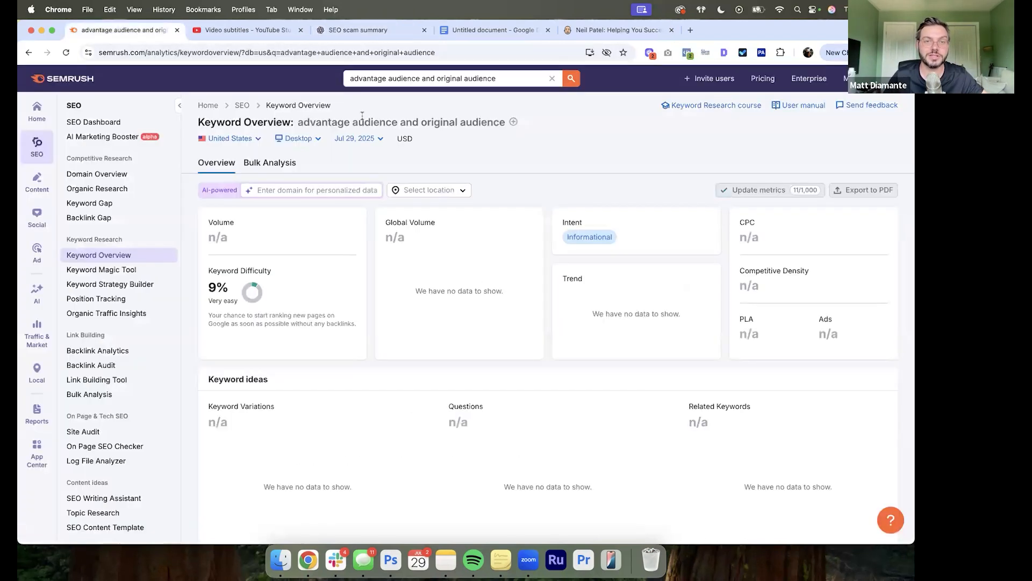
pyautogui.click(427, 73)
pyautogui.write('ho wmuc')
pyautogui.press('BackSpace')
pyautogui.press('BackSpace')
pyautogui.press('BackSpace')
pyautogui.press('BackSpace')
pyautogui.press('BackSpace')
pyautogui.write('w much')
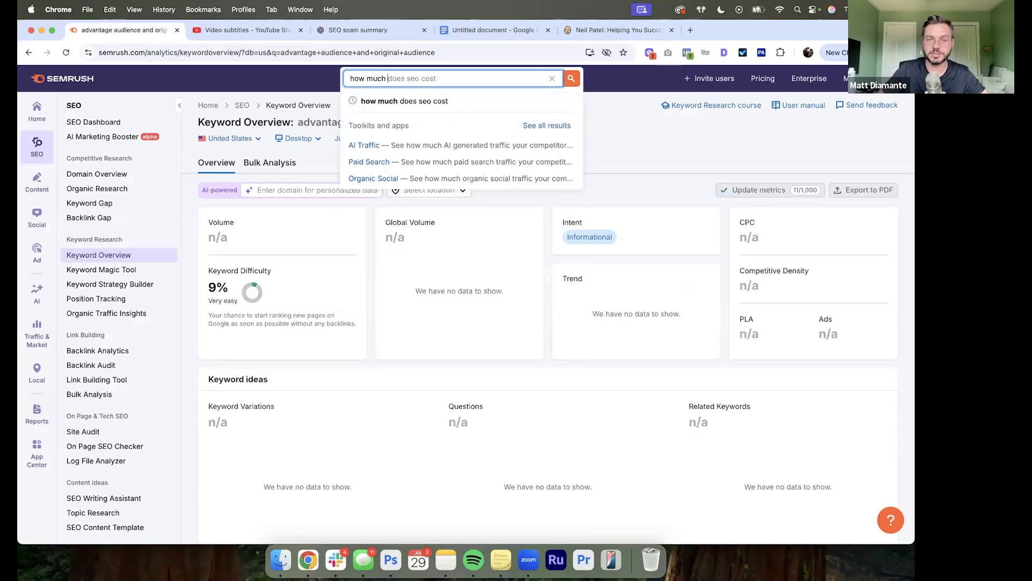
pyautogui.press('Return')
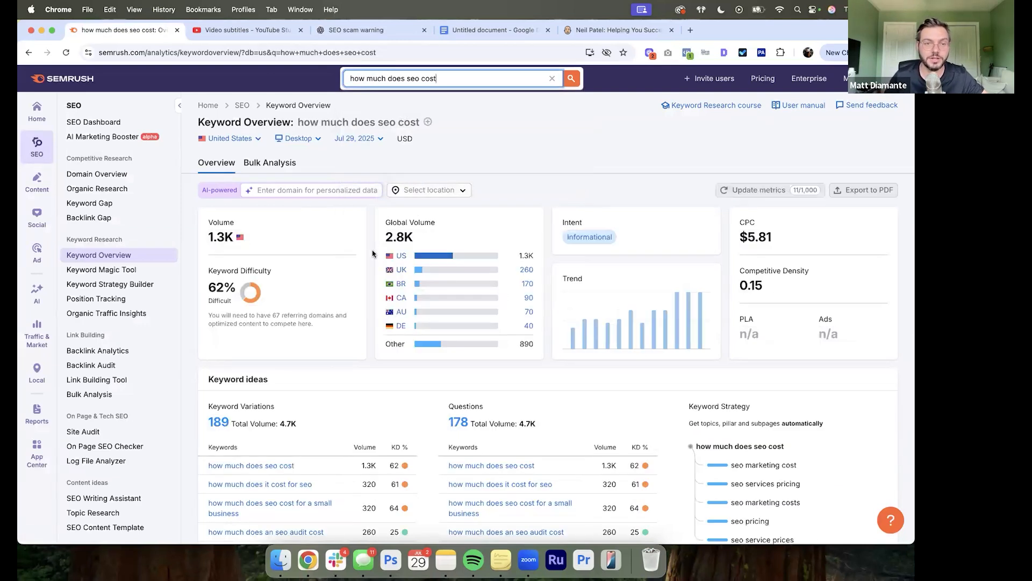
# Step: Open the ranking outerboxdesign.com, nutshell.com and foxxr.com pages from the SERP analysis in separate browser tabs, then return to the keyword metrics
pyautogui.scroll(-3, 372, 254)
pyautogui.scroll(-7, 371, 254)
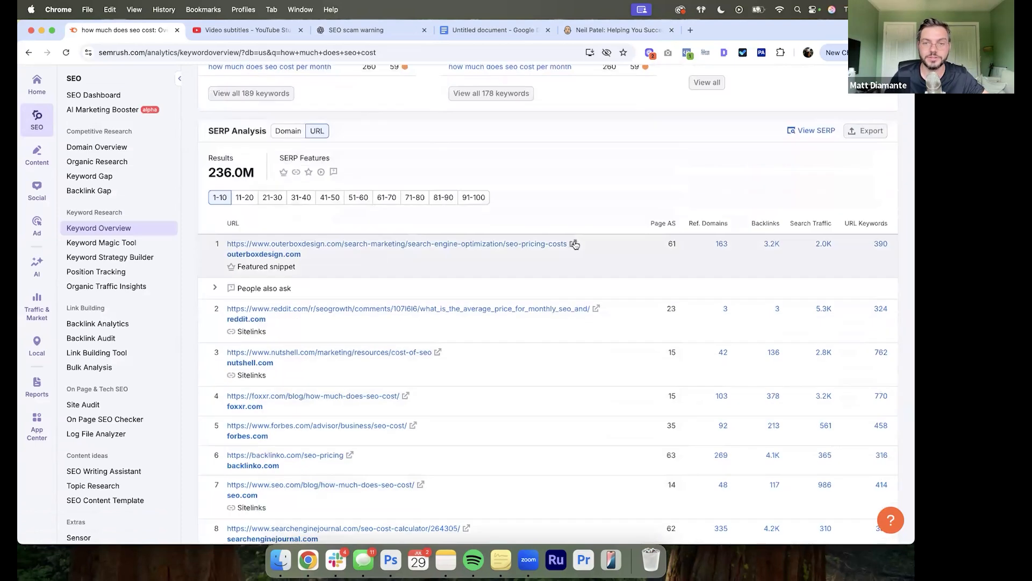
pyautogui.keyDown('super'); pyautogui.click(573, 243); pyautogui.keyUp('super')
pyautogui.keyDown('super'); pyautogui.click(437, 352); pyautogui.keyUp('super')
pyautogui.keyDown('super'); pyautogui.click(406, 396); pyautogui.keyUp('super')
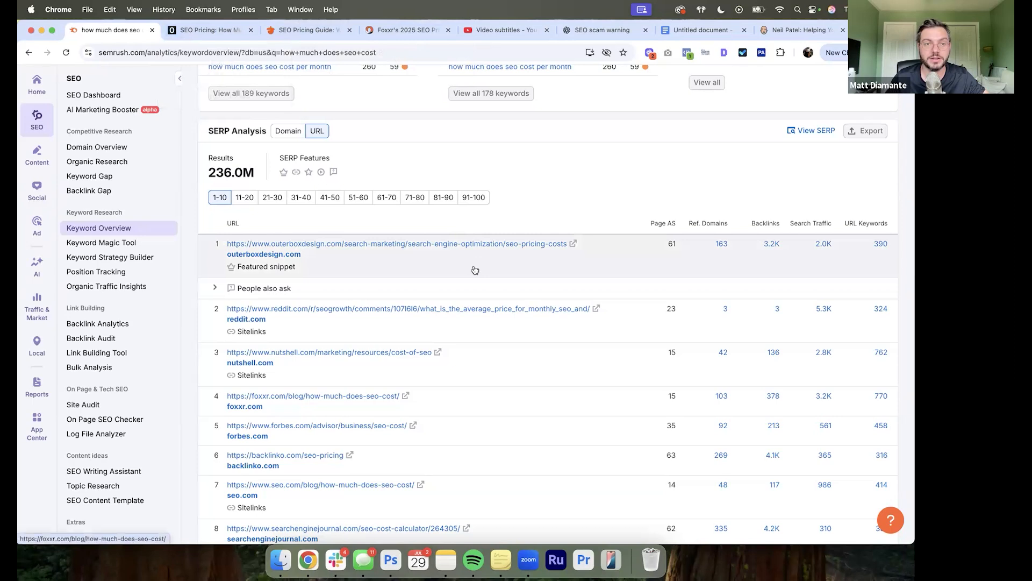
pyautogui.scroll(6, 475, 268)
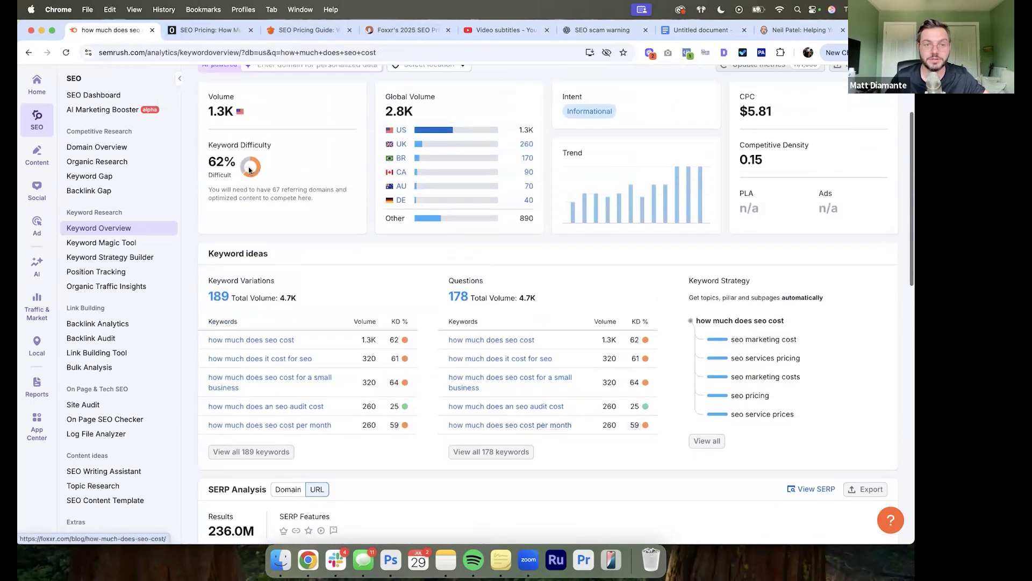
# Step: Compare the referring domains of the top ten SERP results with the keyword difficulty requirement for "how much does seo cost"
pyautogui.scroll(-10, 436, 275)
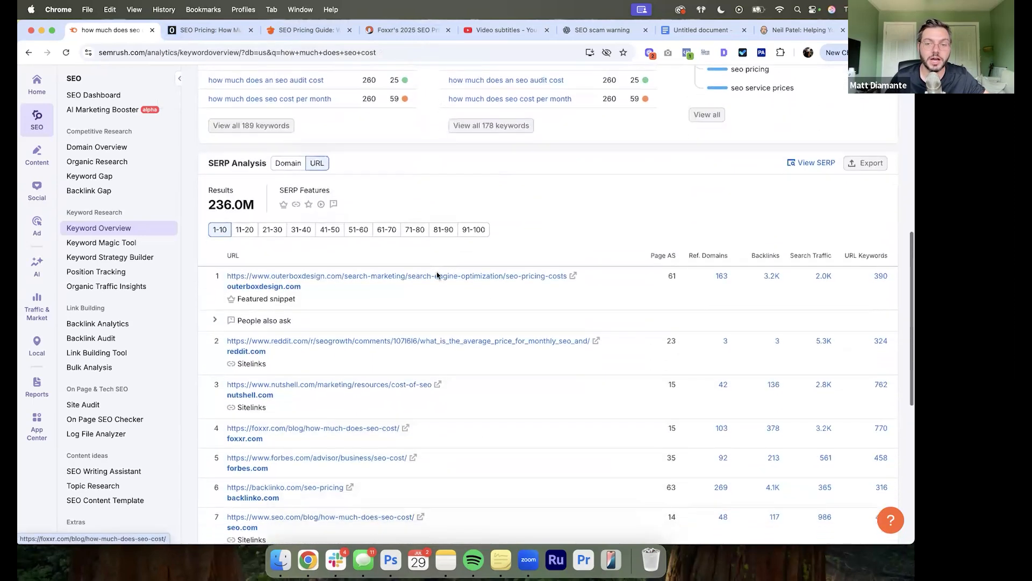
pyautogui.scroll(3, 437, 275)
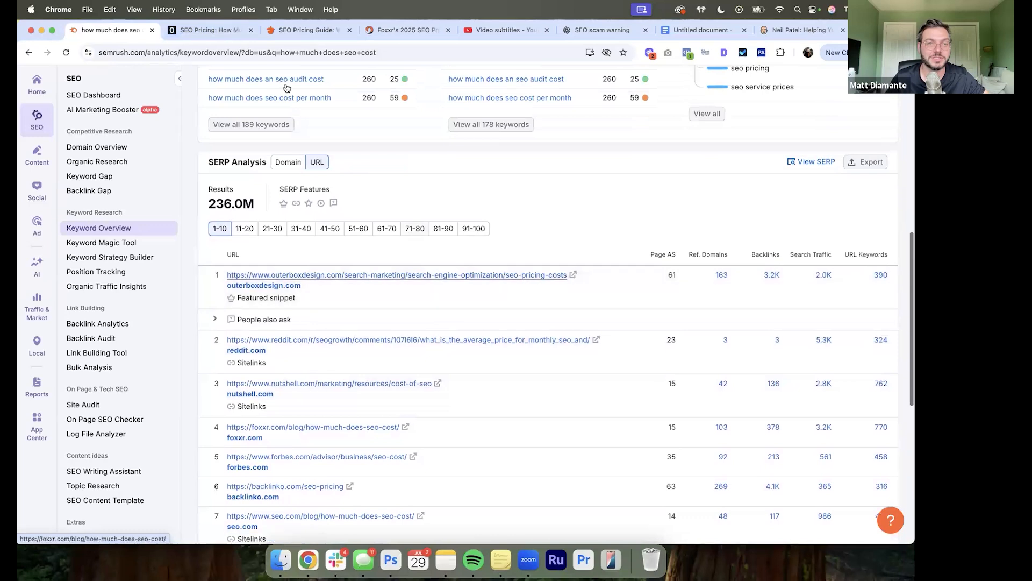
pyautogui.click(211, 30)
pyautogui.click(110, 30)
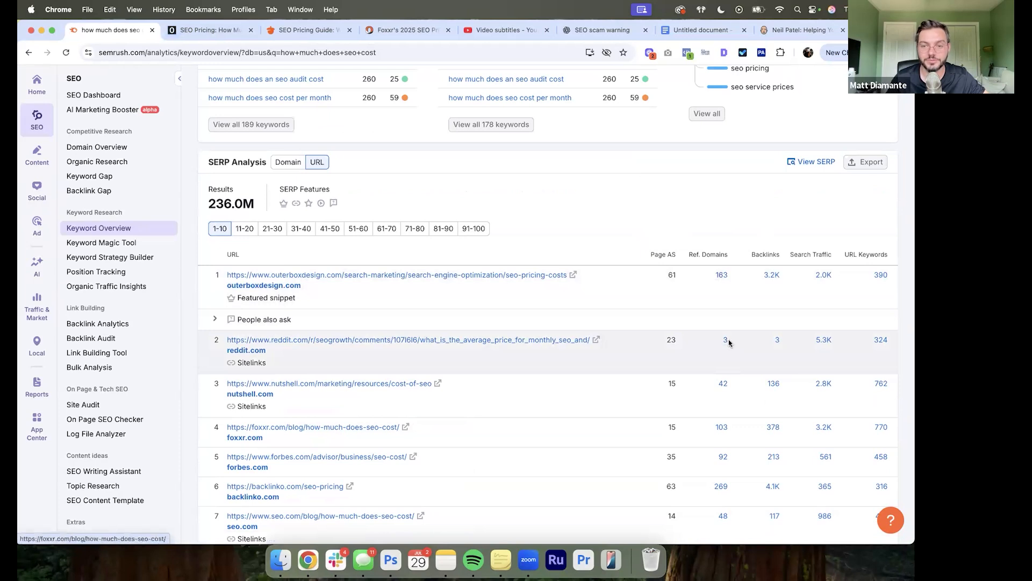
pyautogui.scroll(-3, 723, 381)
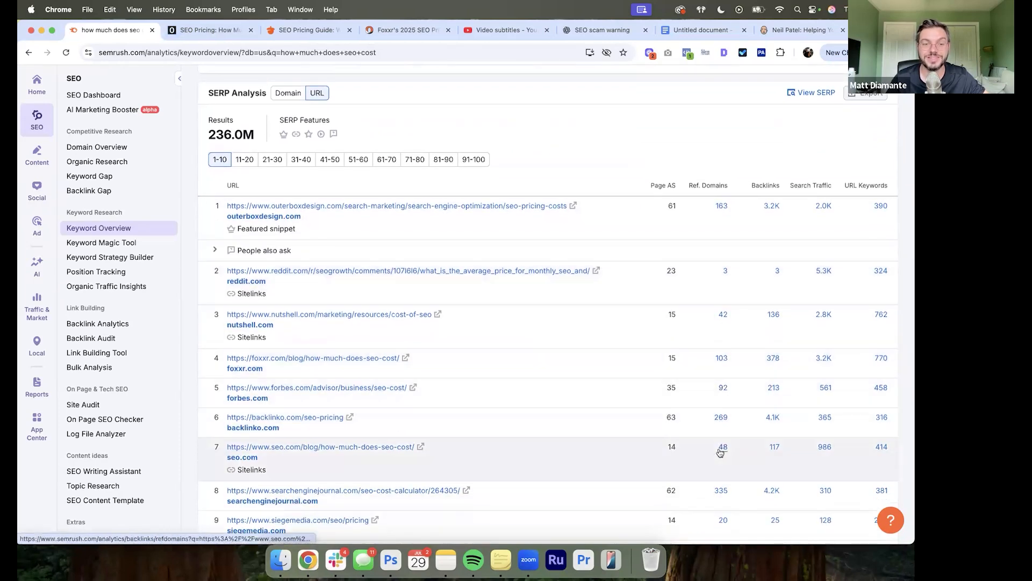
pyautogui.scroll(-3, 720, 452)
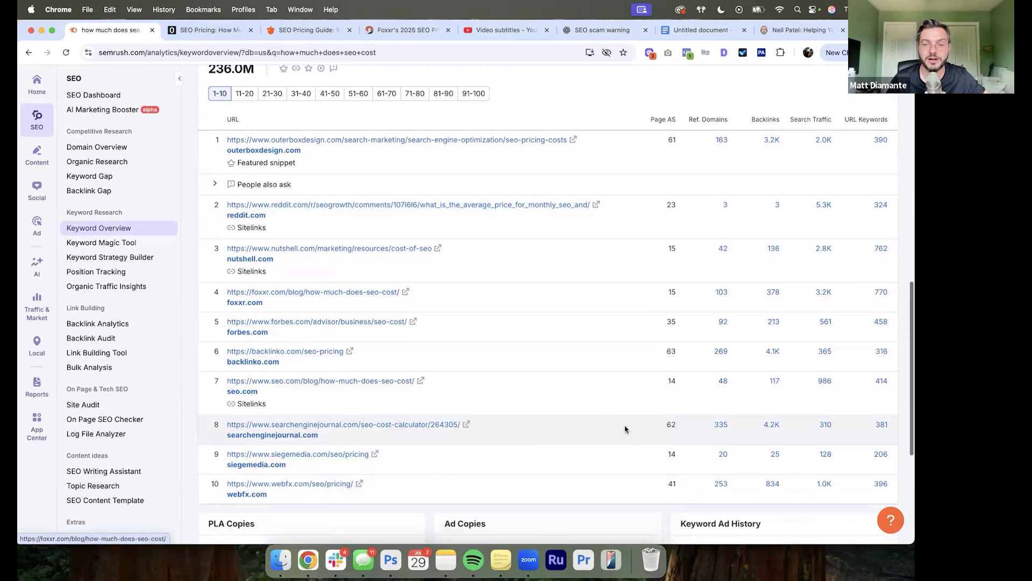
pyautogui.scroll(20, 625, 428)
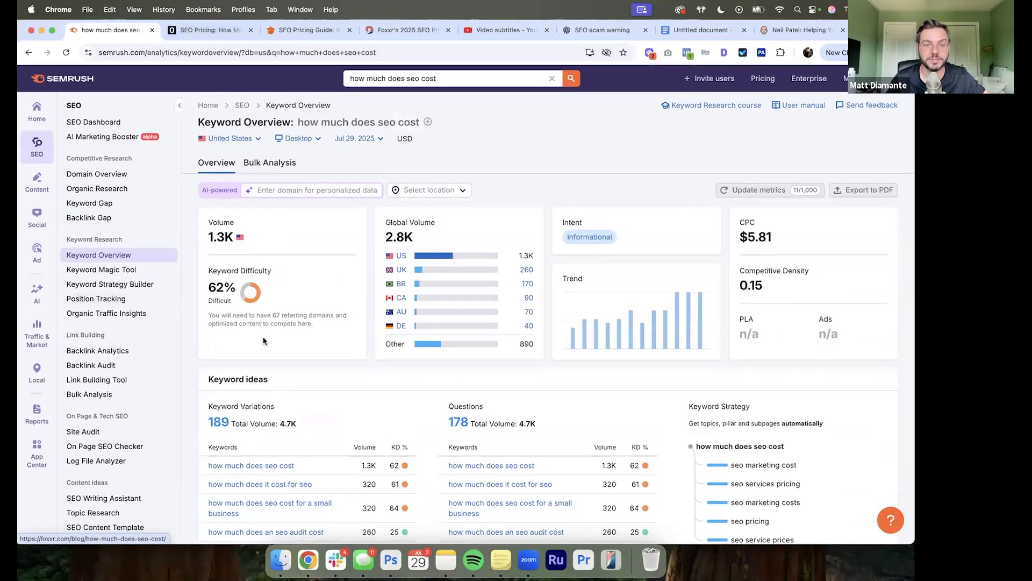
pyautogui.moveTo(219, 314); pyautogui.dragTo(306, 331)
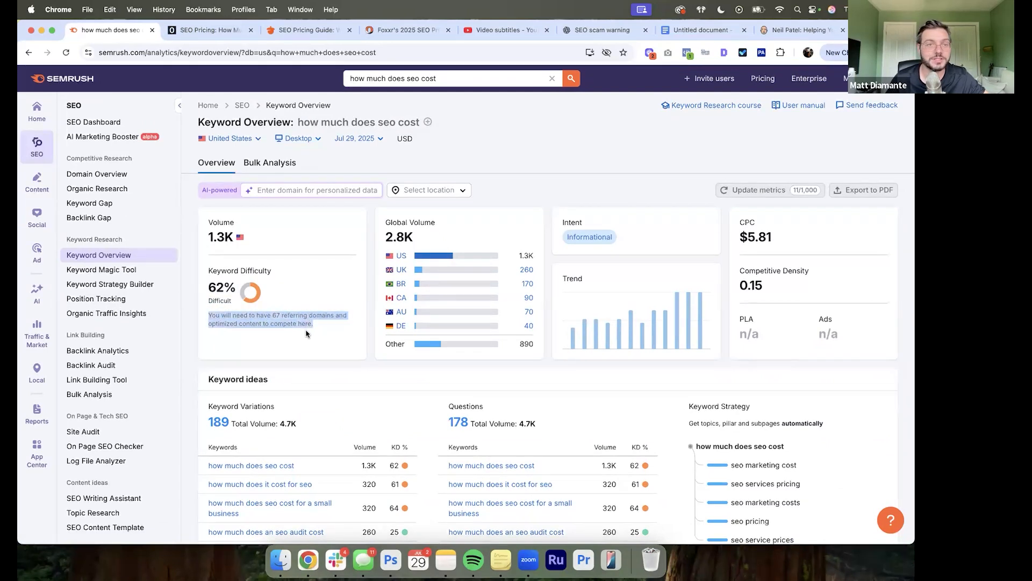
pyautogui.click(306, 333)
# Step: Reject the cookies on the OuterBox SEO pricing article and look over the Nutshell and Foxxr competitor pages
pyautogui.click(202, 34)
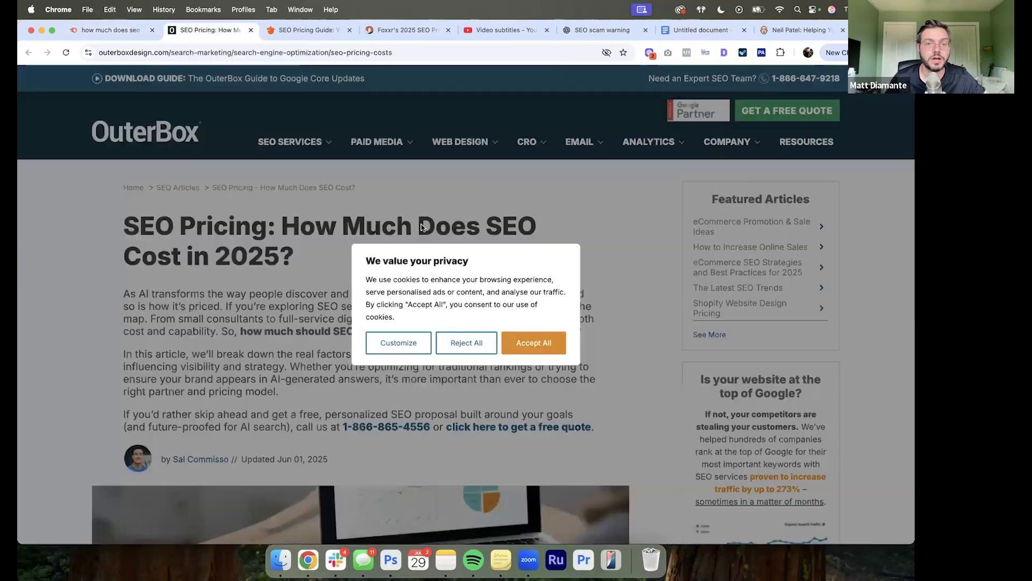
pyautogui.click(467, 342)
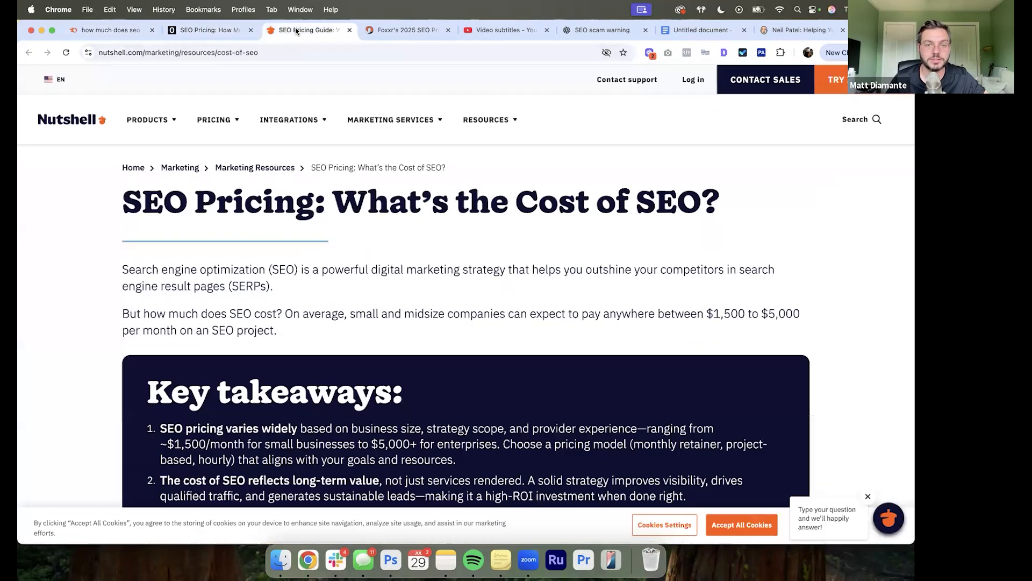
pyautogui.click(304, 30)
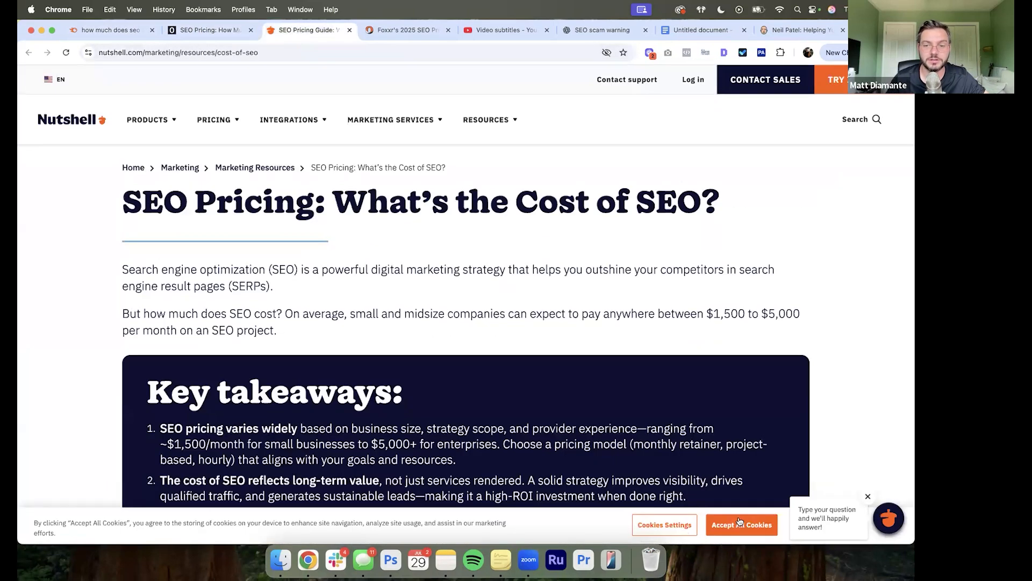
pyautogui.scroll(-3, 751, 524)
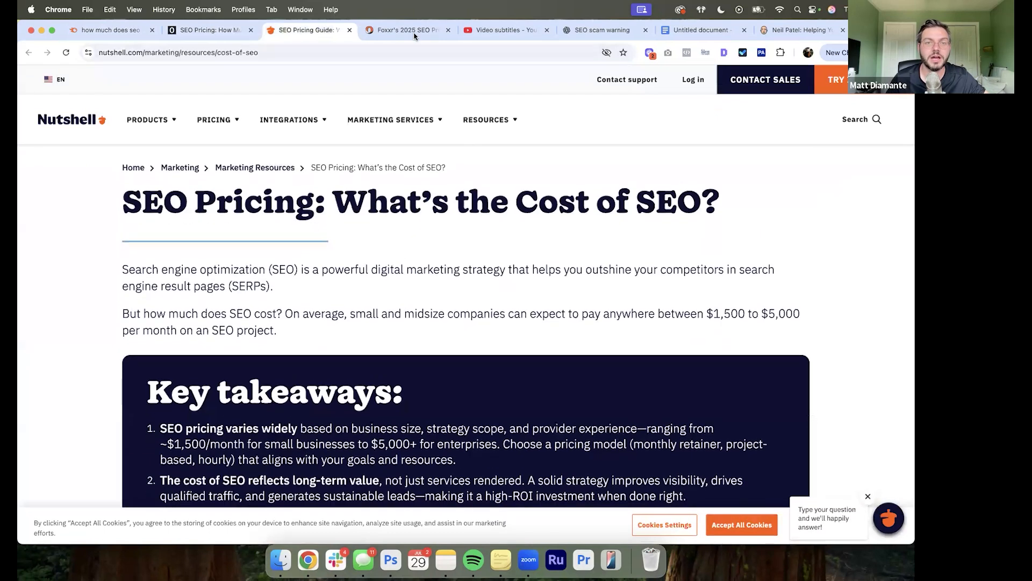
pyautogui.click(403, 29)
# Step: Copy all headings of the OuterBox SEO pricing article with the SEO extension and paste them into the blank Google Docs document
pyautogui.click(204, 31)
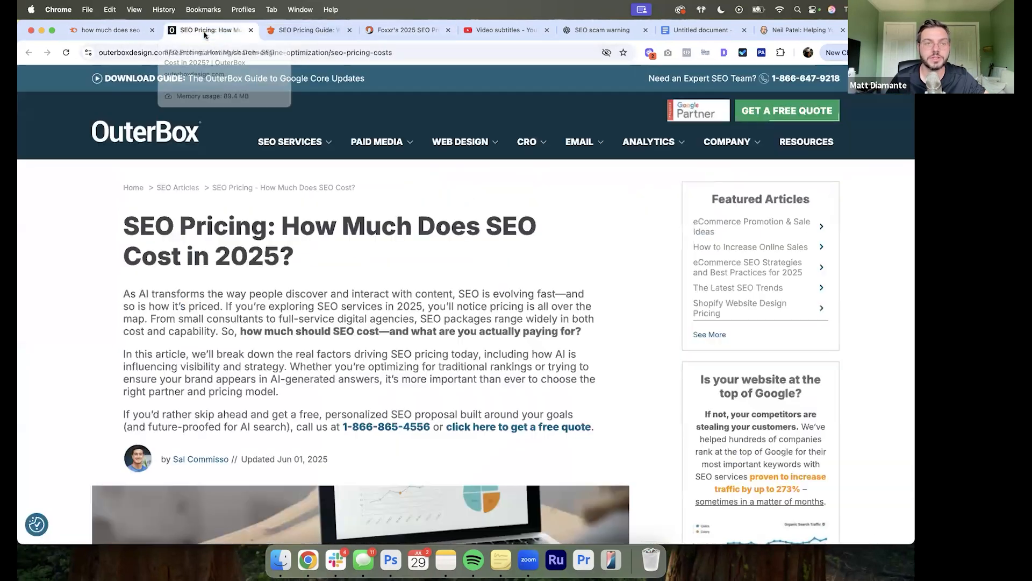
pyautogui.press('super+l')
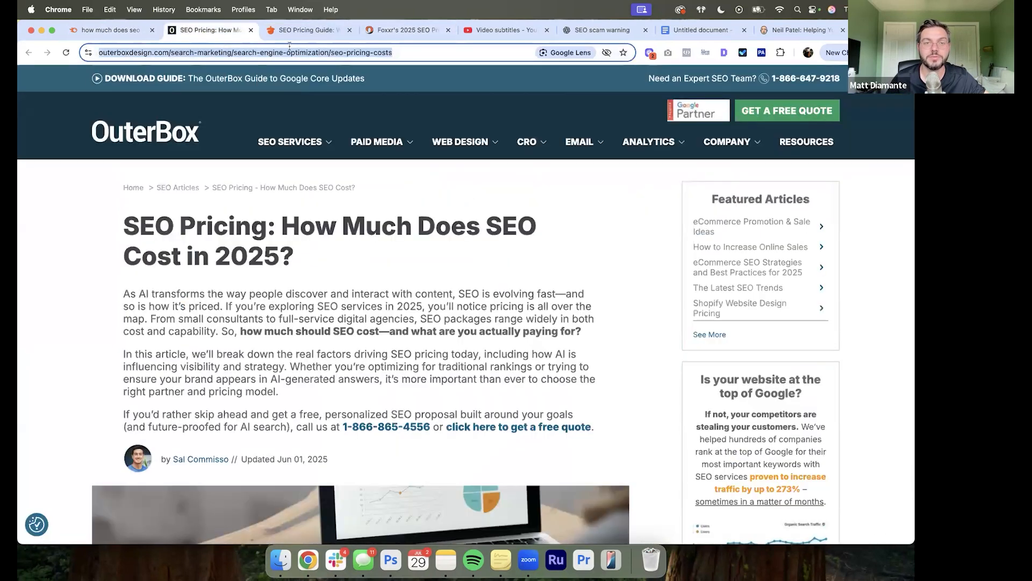
pyautogui.click(724, 52)
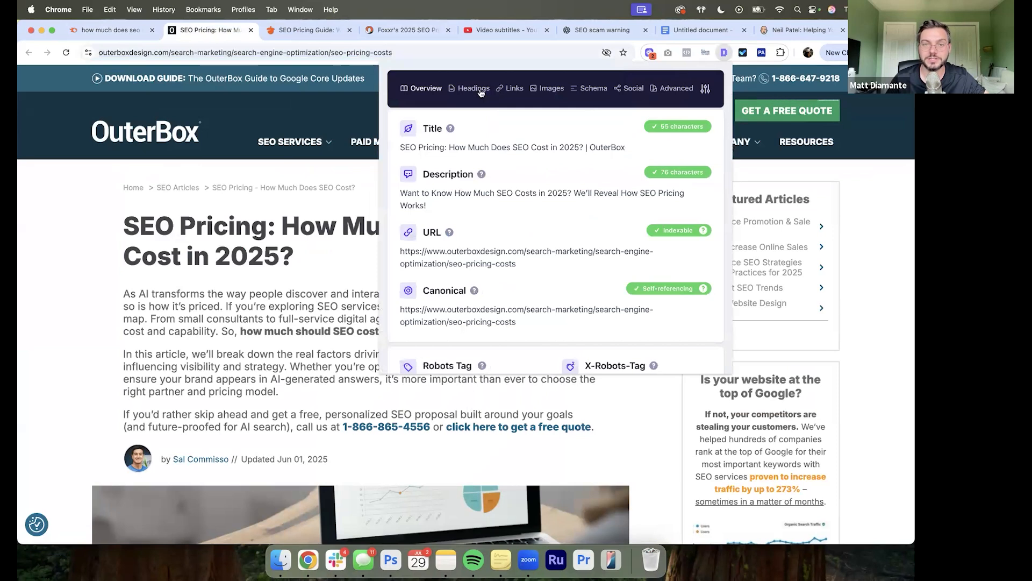
pyautogui.click(473, 88)
pyautogui.click(683, 129)
pyautogui.click(693, 32)
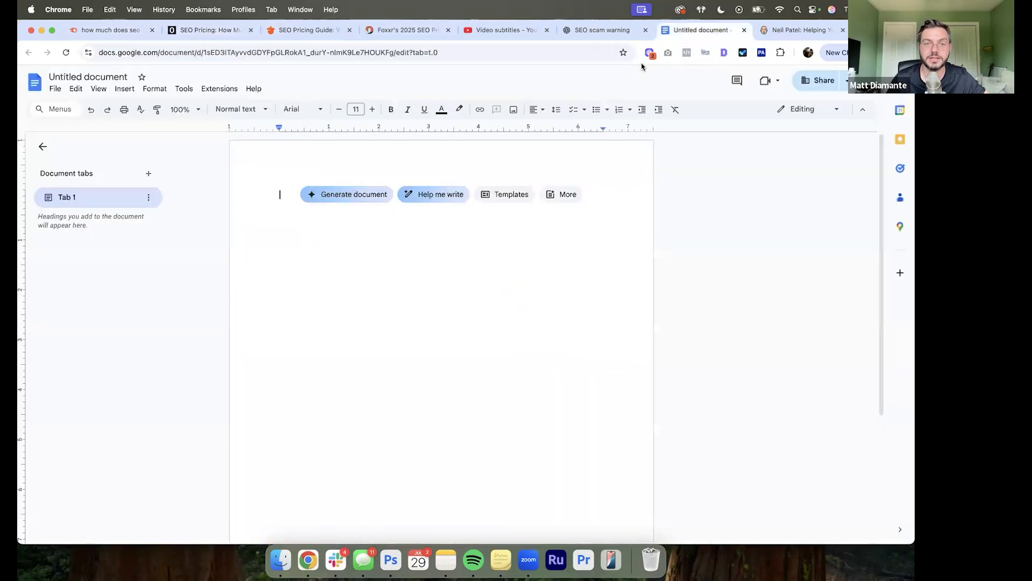
pyautogui.press('super+v')
# Step: Copy all headings of the Nutshell cost of SEO page and paste them below the OuterBox headings in the Google Docs document
pyautogui.click(209, 30)
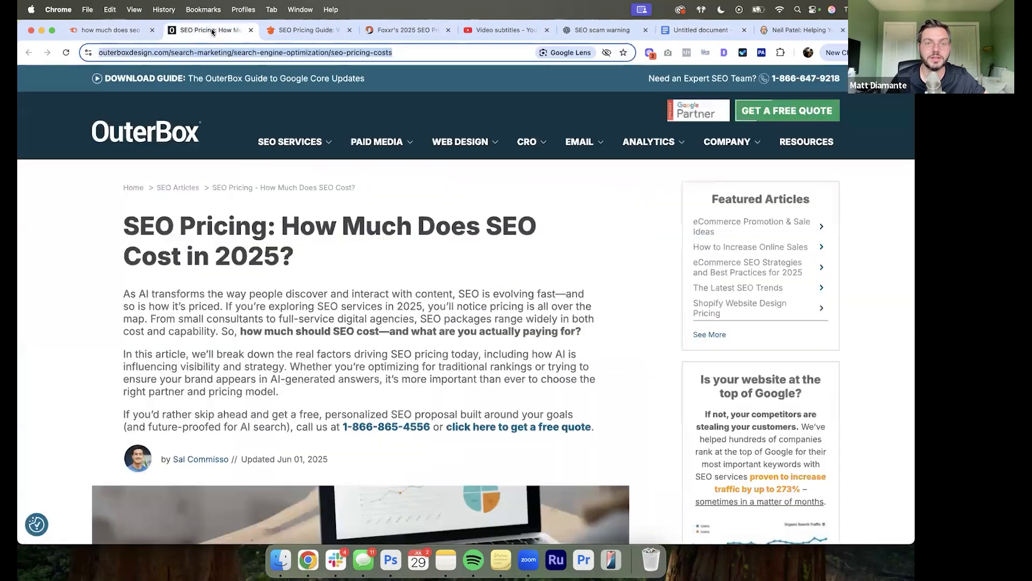
pyautogui.click(307, 30)
pyautogui.click(303, 52)
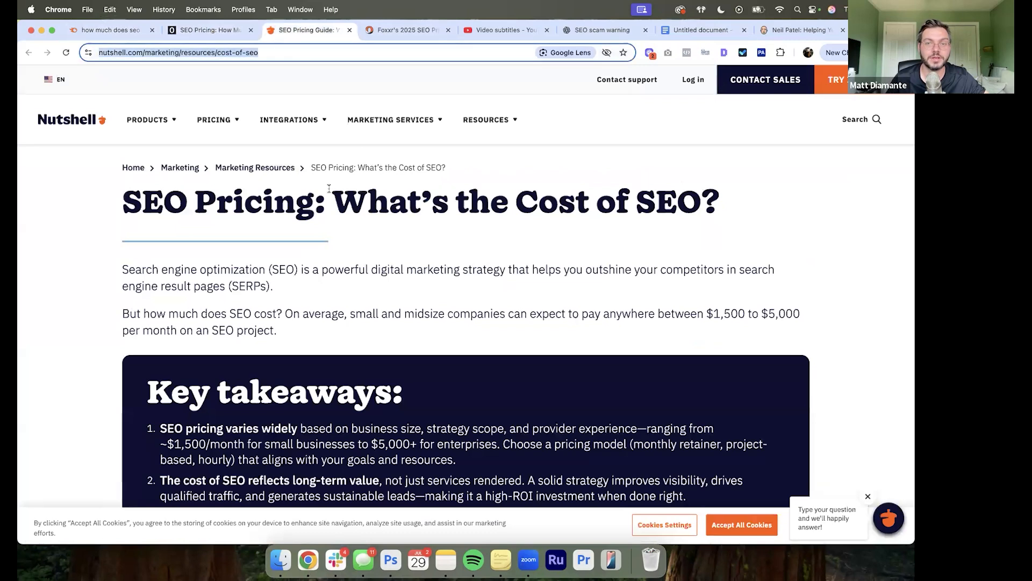
pyautogui.click(724, 52)
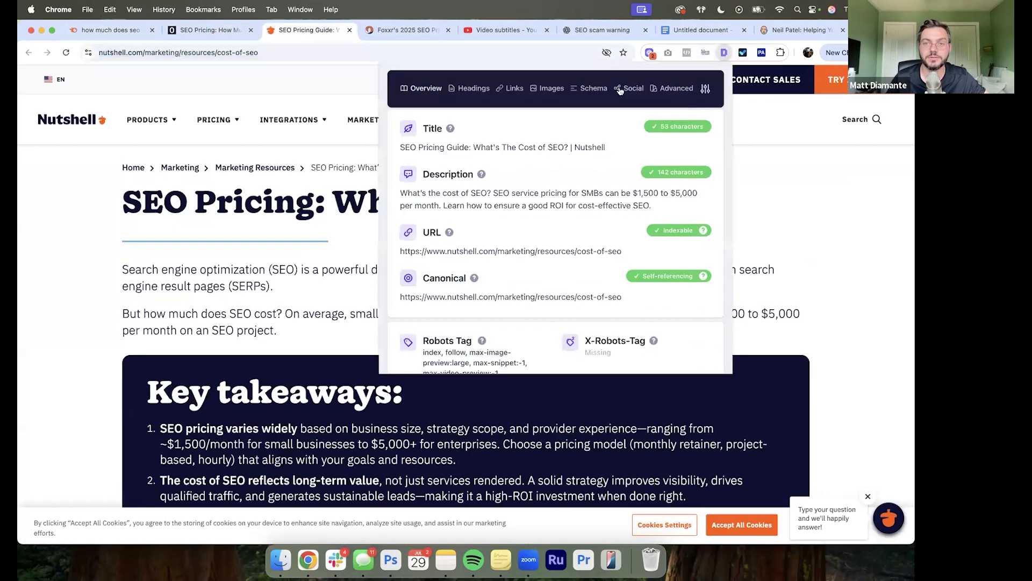
pyautogui.click(481, 89)
pyautogui.click(692, 129)
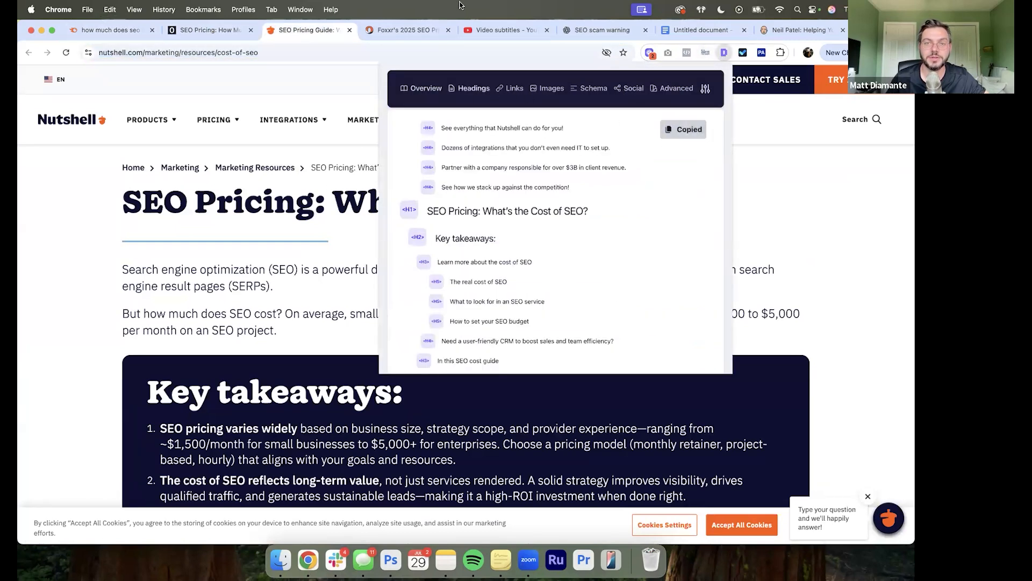
pyautogui.click(680, 31)
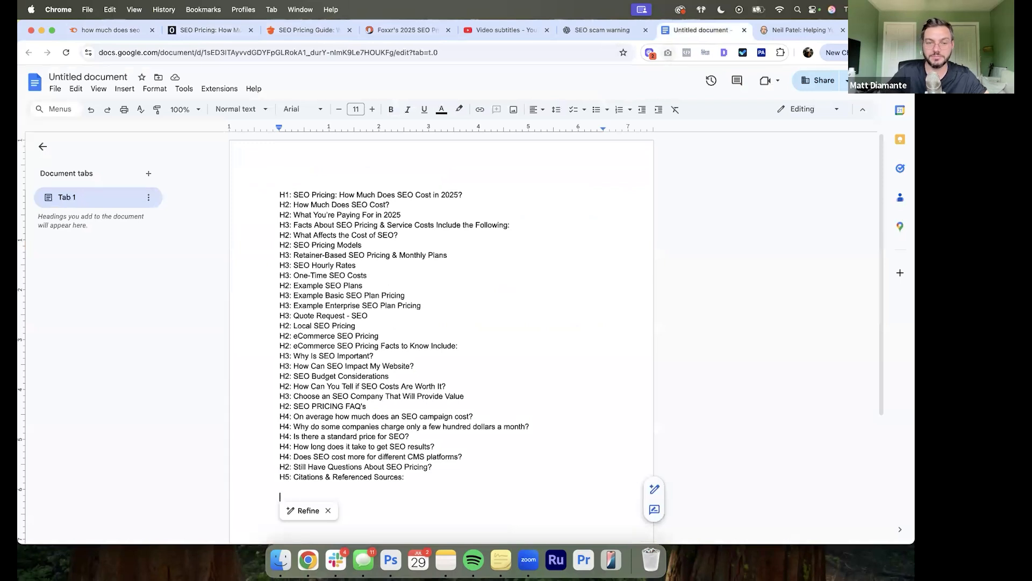
pyautogui.press('super+v')
# Step: Copy all headings of the Foxxr SEO pricing guide, paste them below the Nutshell headings in Google Docs, and review the combined list
pyautogui.click(434, 32)
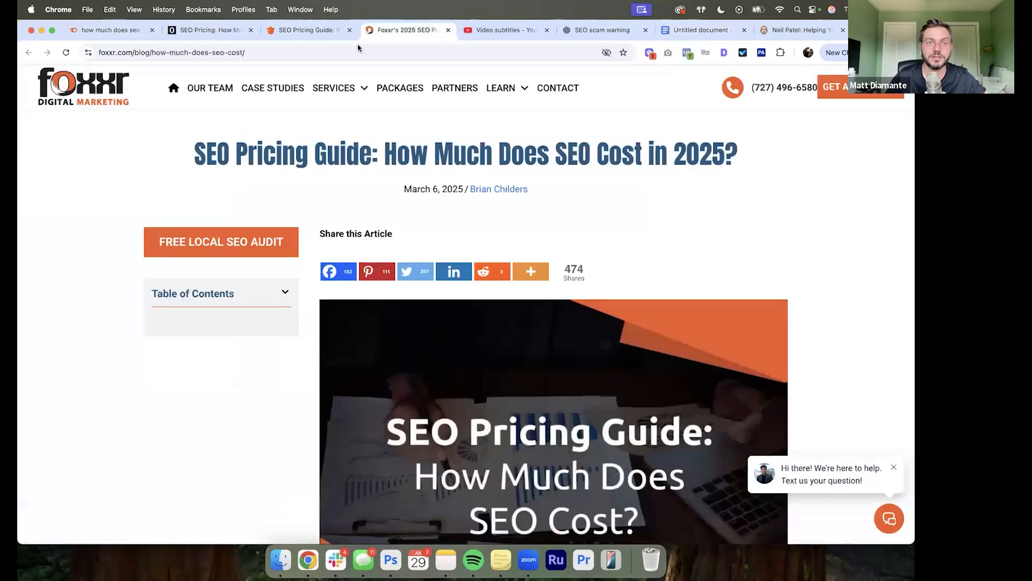
pyautogui.click(723, 53)
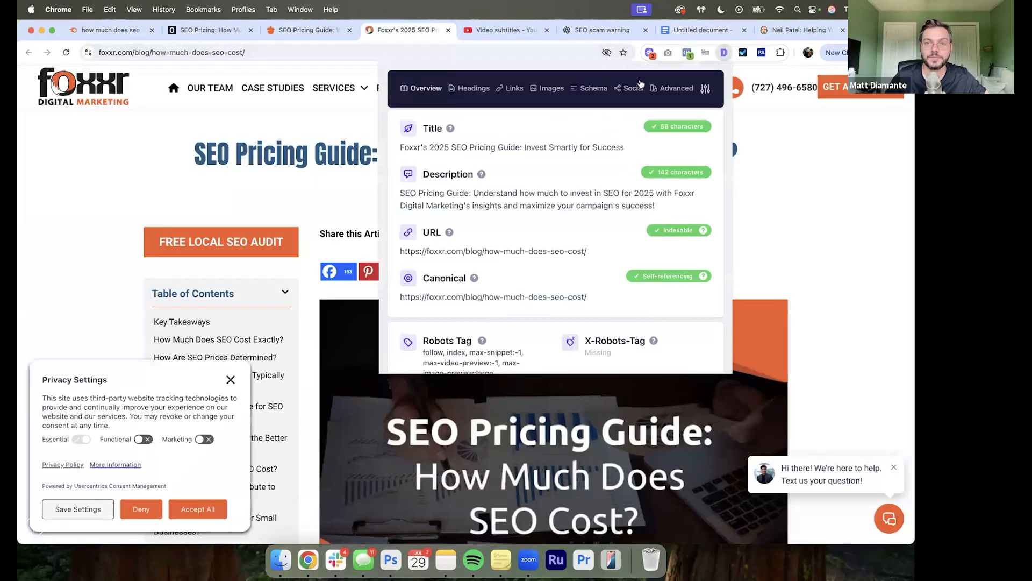
pyautogui.click(491, 86)
pyautogui.click(683, 129)
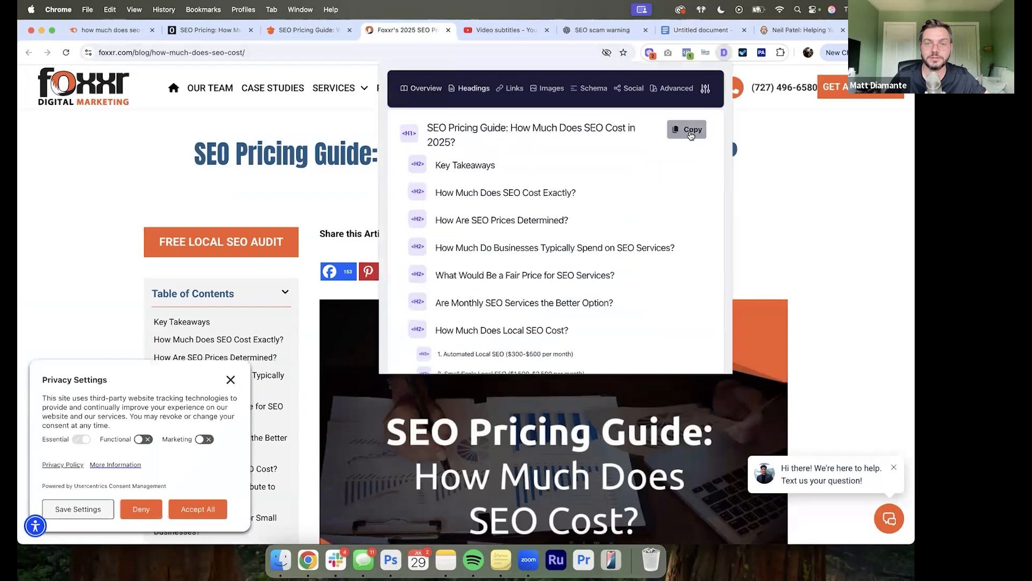
pyautogui.click(688, 31)
pyautogui.scroll(-10, 438, 346)
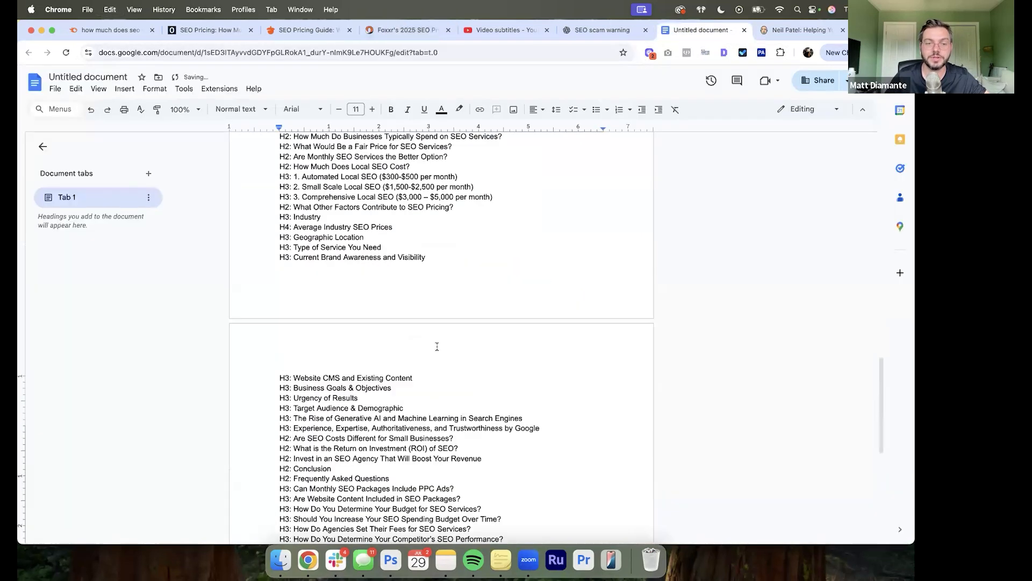
pyautogui.scroll(12, 437, 347)
pyautogui.scroll(7, 437, 346)
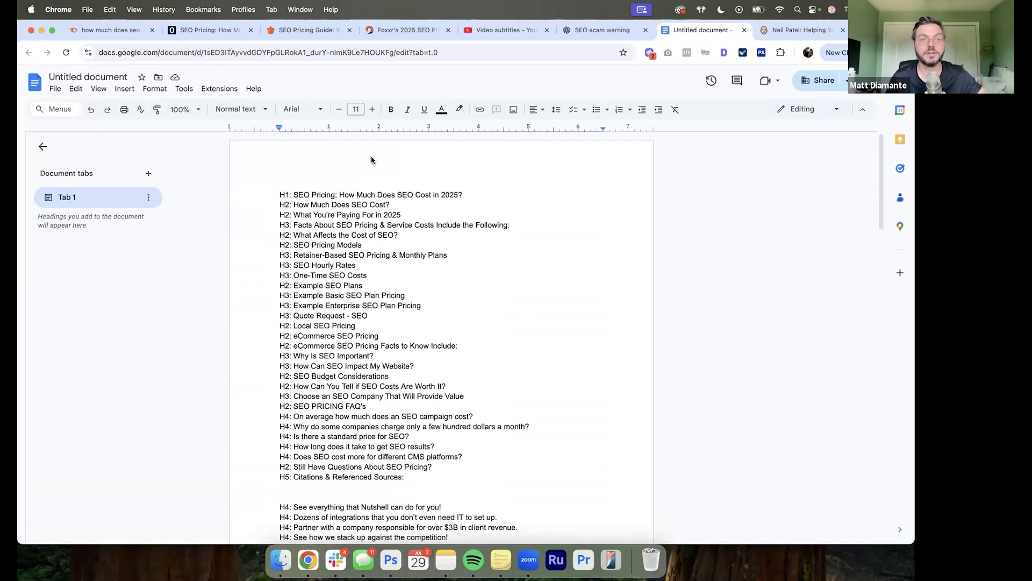
# Step: Copy the OuterBox article's URL, switch to ChatGPT, and submit it with the prompt "summarize this:"
pyautogui.click(209, 32)
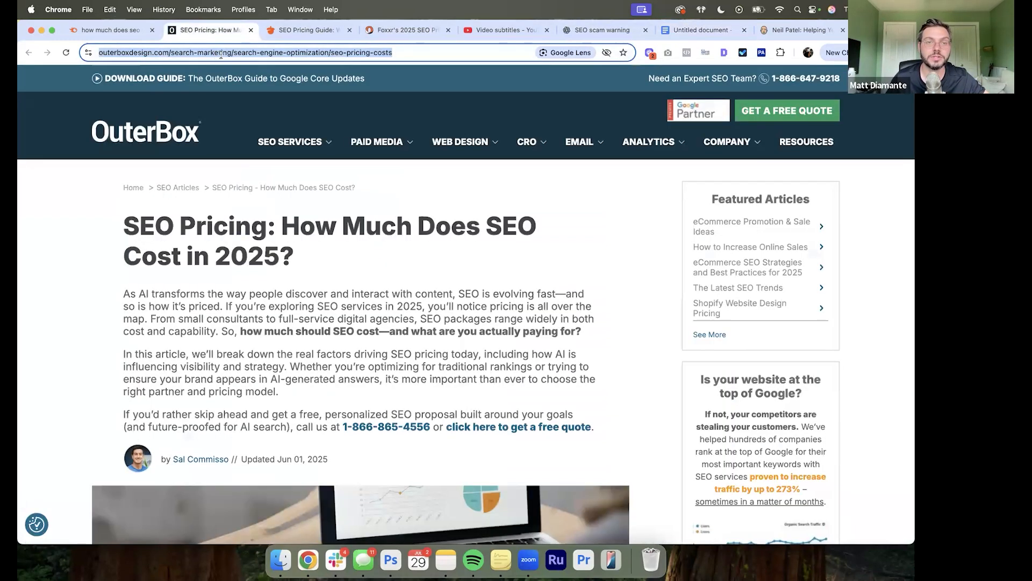
pyautogui.click(587, 33)
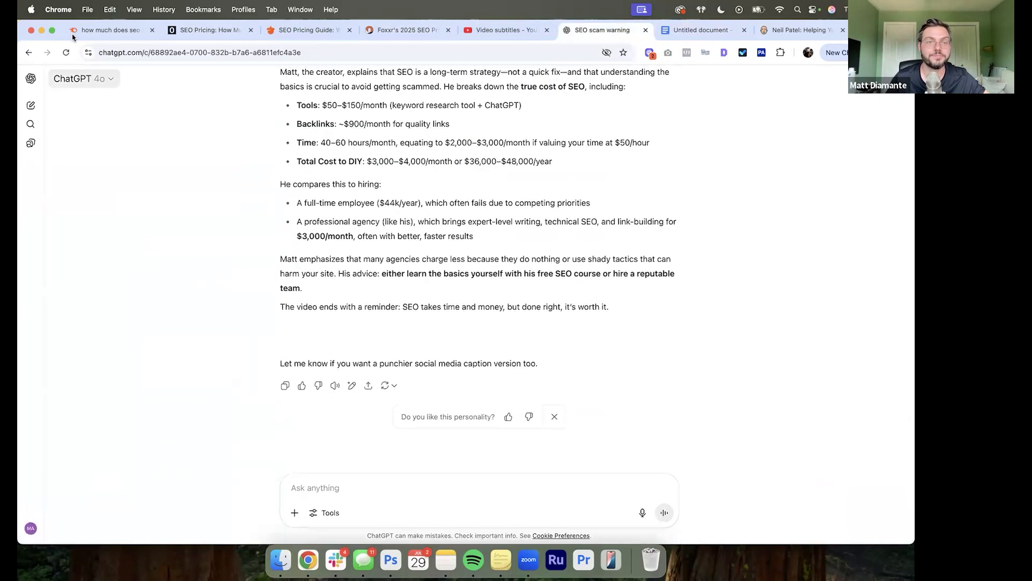
pyautogui.click(227, 32)
pyautogui.click(664, 33)
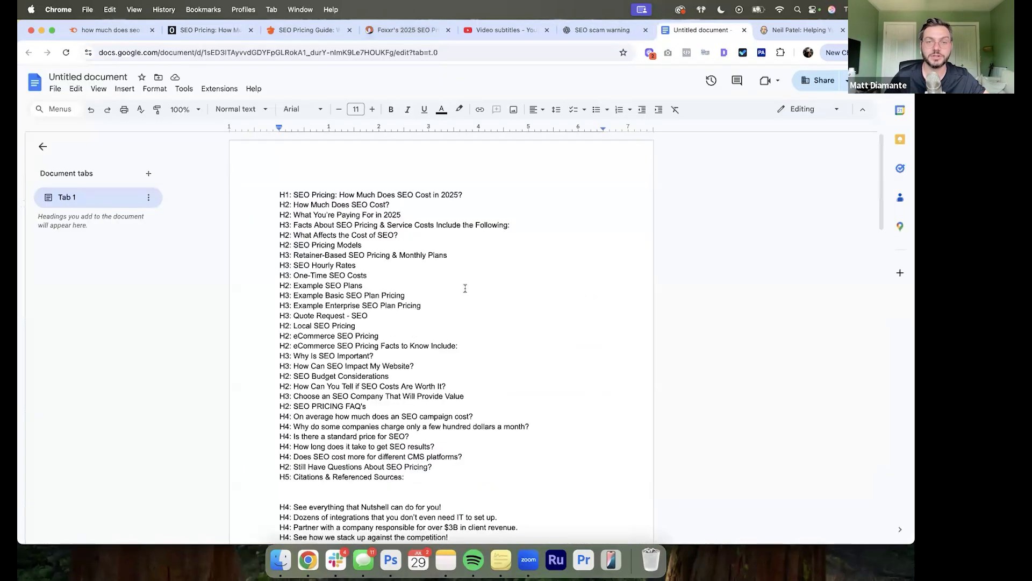
pyautogui.click(599, 33)
pyautogui.write('su')
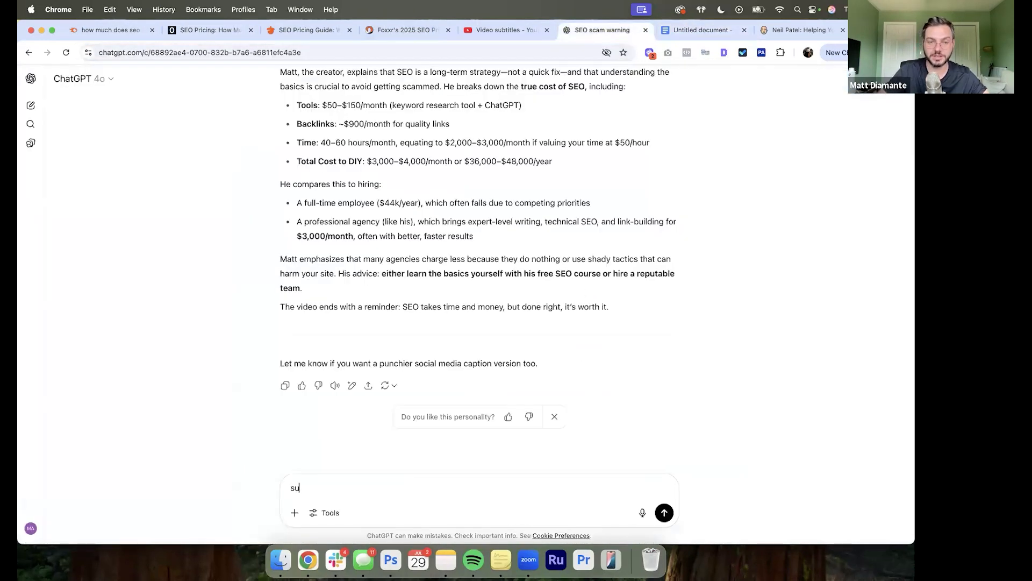
pyautogui.write('mmarize this:')
pyautogui.hotkey('shift', 'Return')
pyautogui.hotkey('shift', 'Return')
pyautogui.press('super+v')
pyautogui.press('Return')
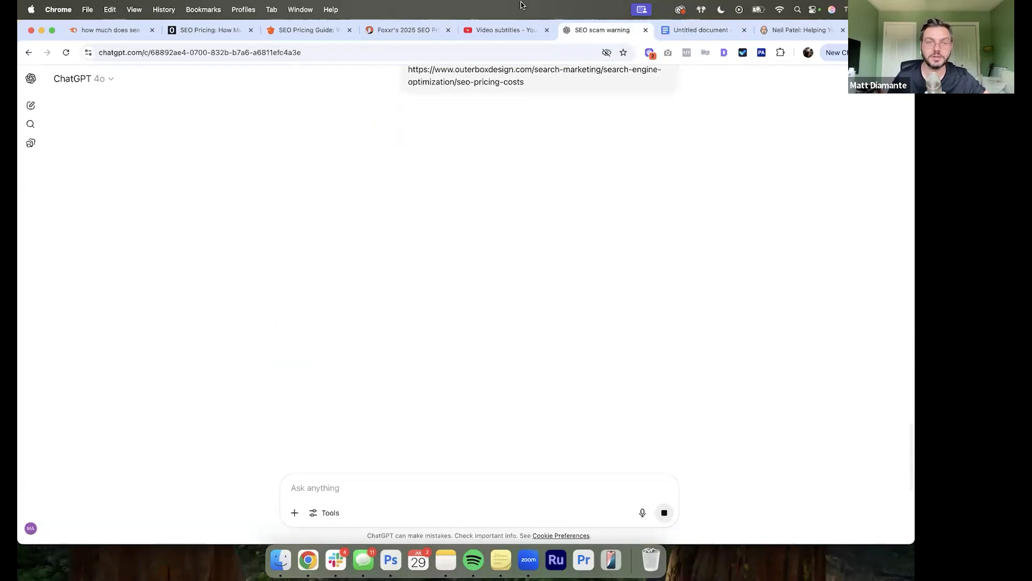
# Step: Copy the Nutshell page's URL and submit it in the same ChatGPT conversation with the prompt "do this one now:"
pyautogui.click(298, 30)
pyautogui.click(699, 31)
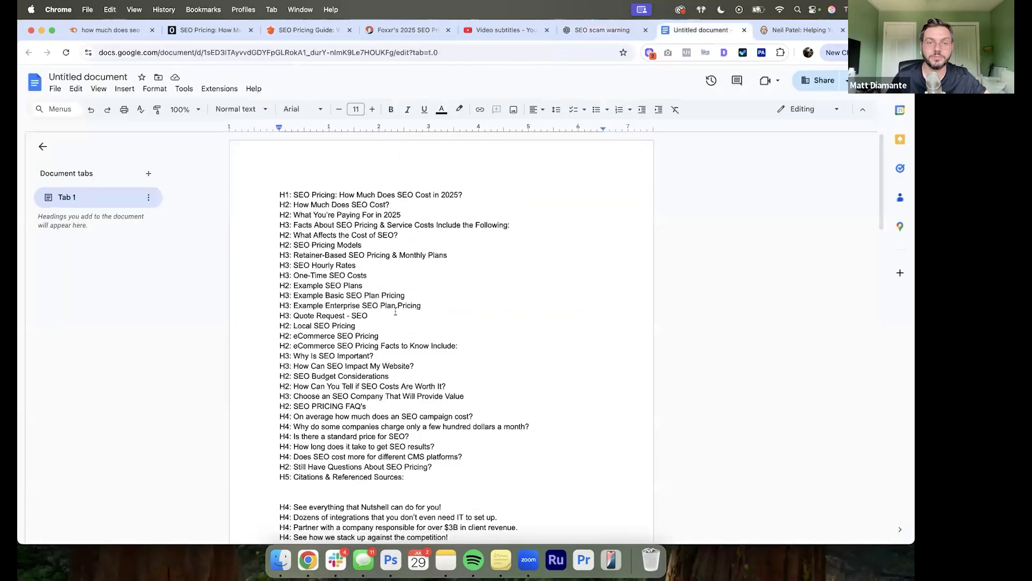
pyautogui.click(593, 32)
pyautogui.write('sum')
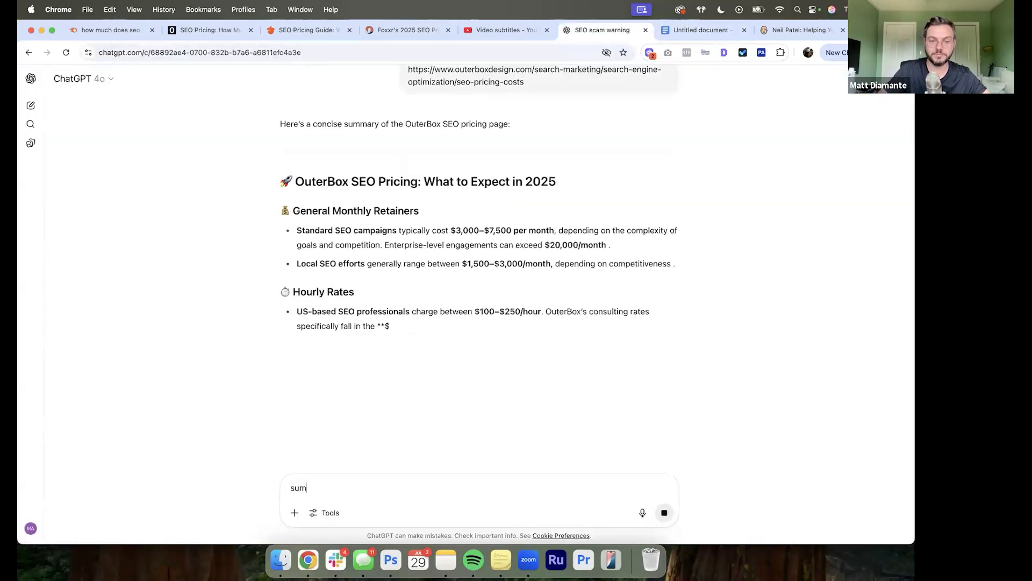
pyautogui.press('BackSpace')
pyautogui.press('BackSpace')
pyautogui.press('BackSpace')
pyautogui.write('do this one now:')
pyautogui.hotkey('shift', 'Return')
pyautogui.hotkey('shift', 'Return')
pyautogui.press('super+v')
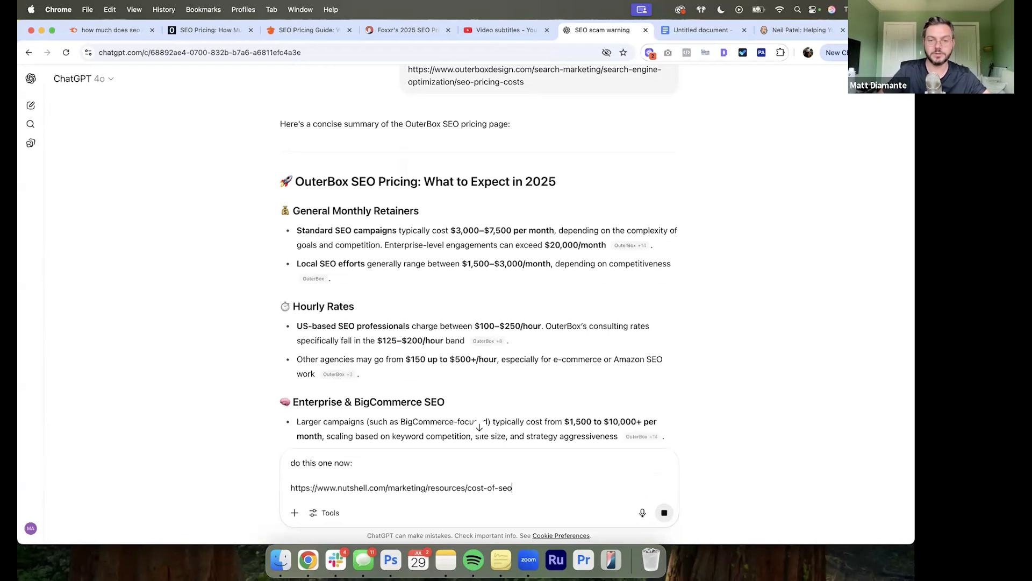
pyautogui.scroll(-15, 375, 200)
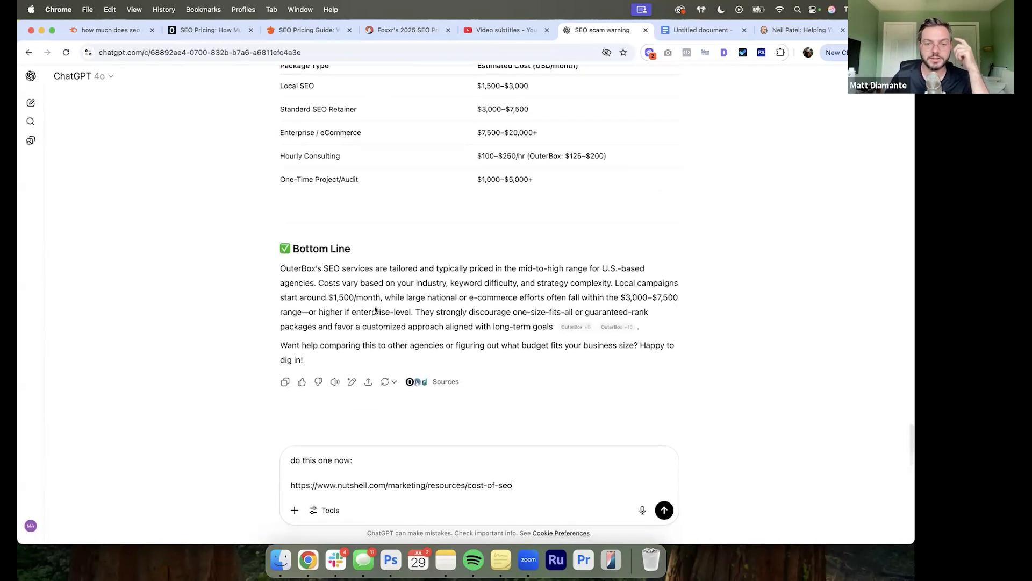
pyautogui.press('Return')
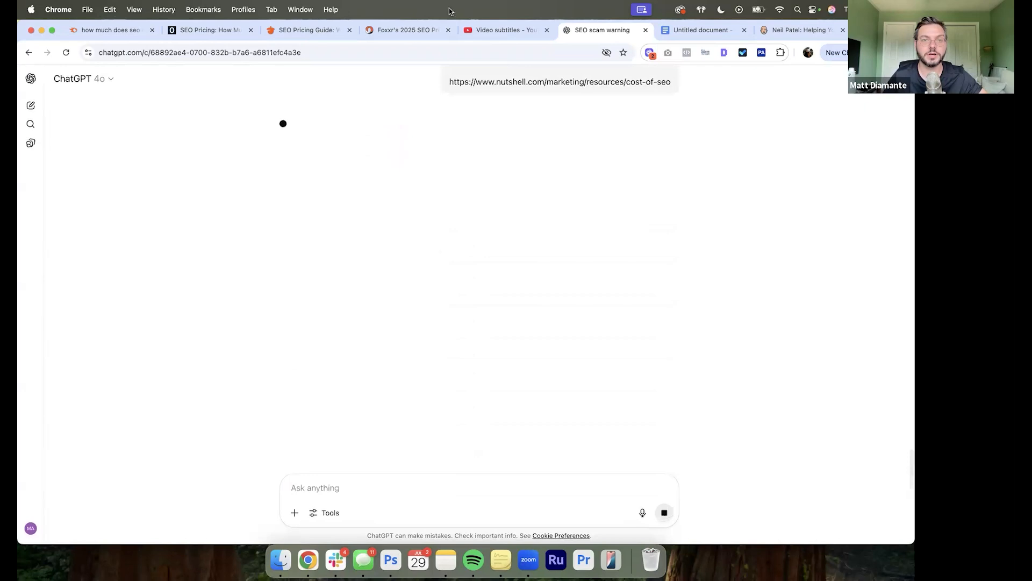
# Step: Copy the Foxxr SEO pricing guide's URL and submit it in the ChatGPT conversation with the prompt "same with this one:"
pyautogui.click(402, 30)
pyautogui.click(529, 47)
pyautogui.press('super+c')
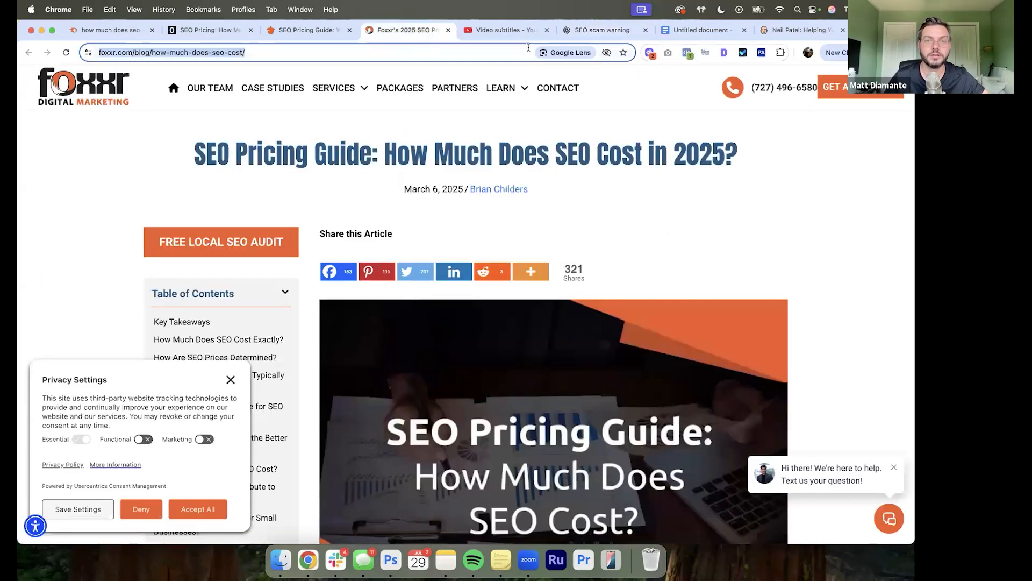
pyautogui.click(603, 36)
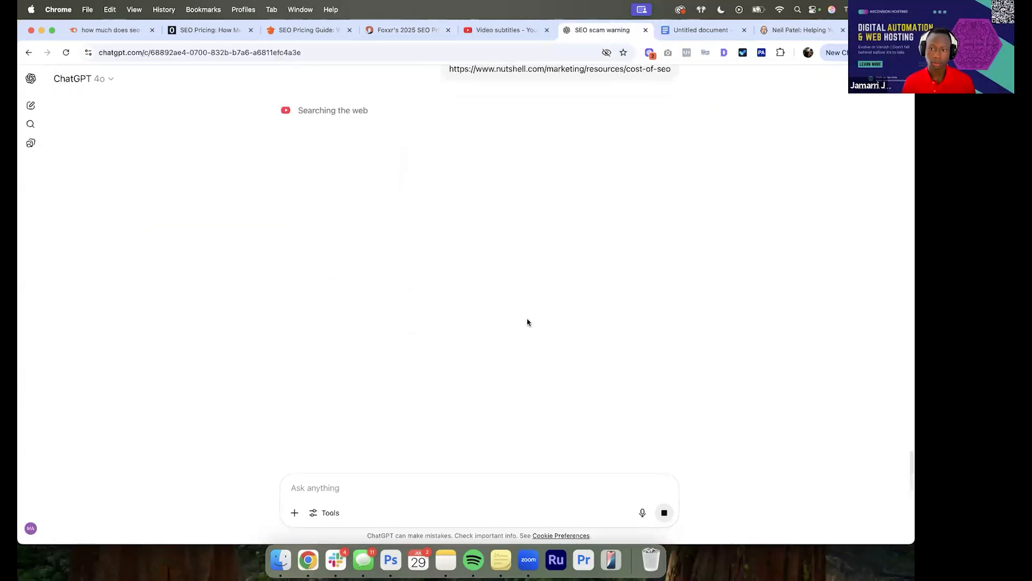
pyautogui.write('same with thi')
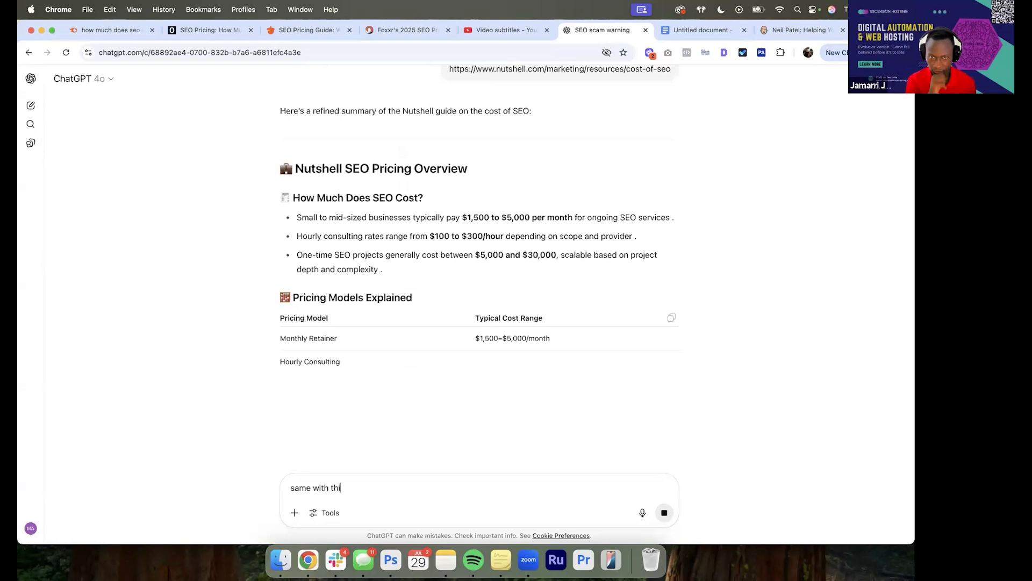
pyautogui.write('s one:')
pyautogui.hotkey('shift', 'Return')
pyautogui.hotkey('shift', 'Return')
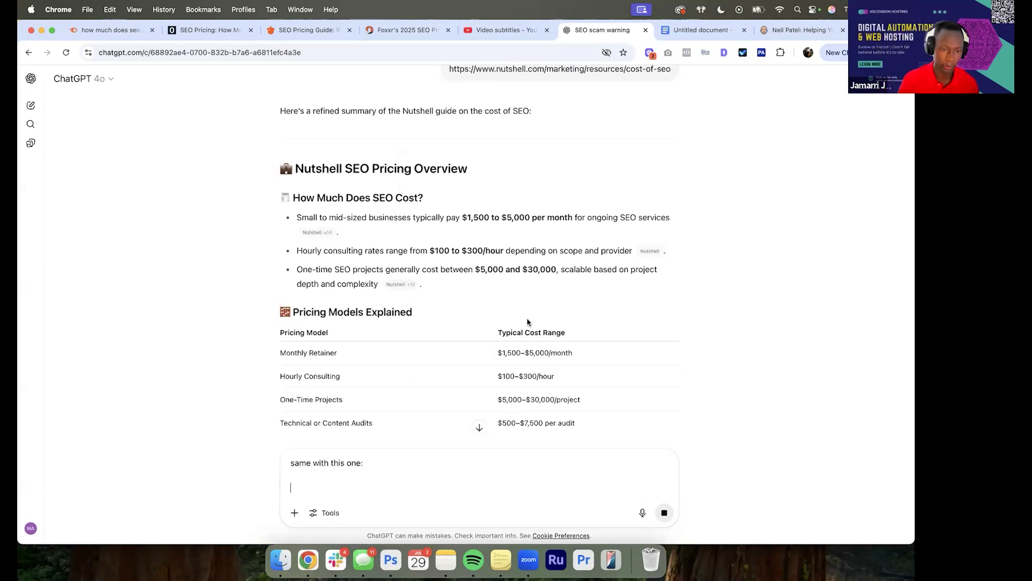
pyautogui.press('super+v')
pyautogui.scroll(-1, 439, 270)
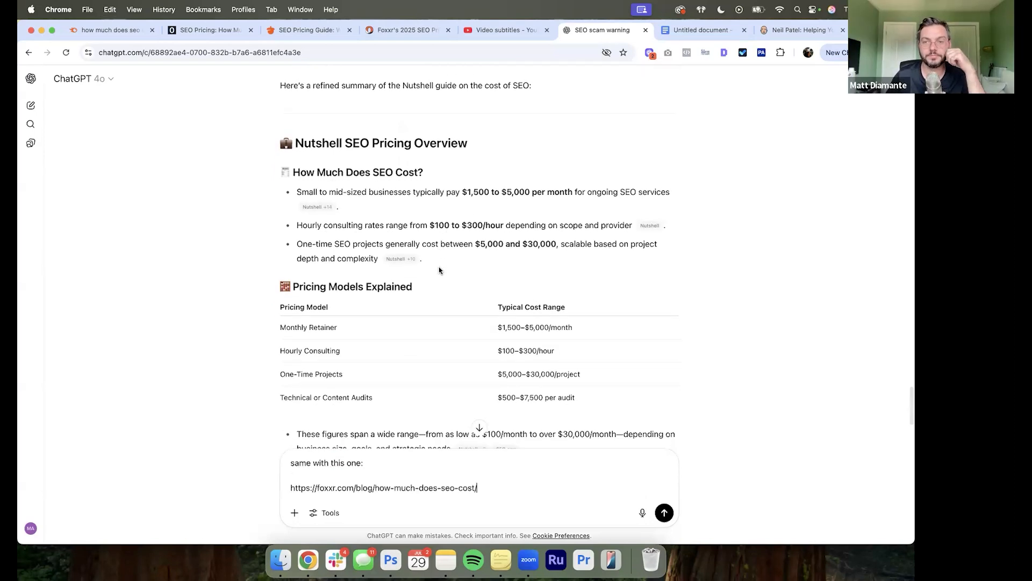
pyautogui.press('Return')
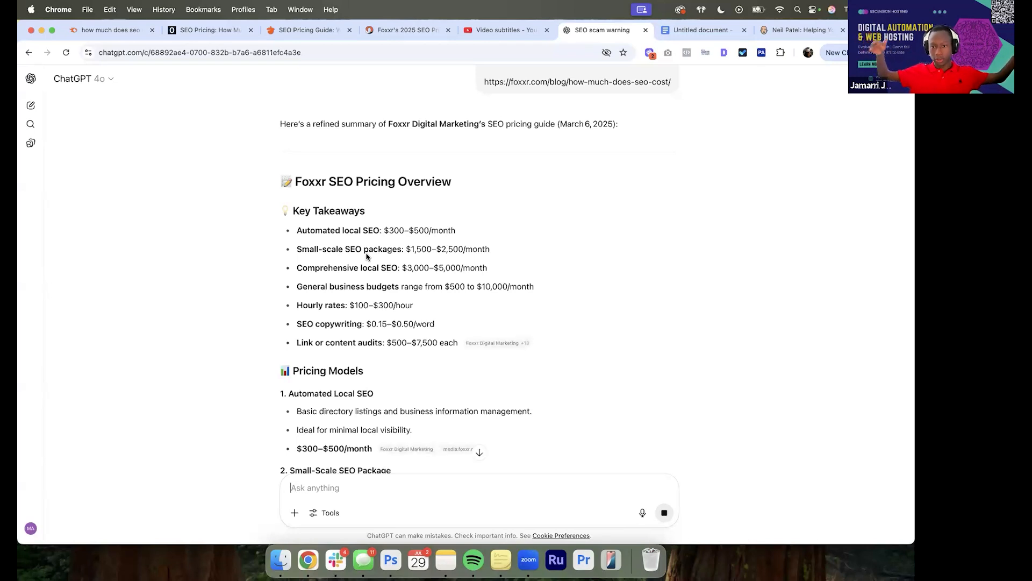
# Step: Read through the Foxxr summary and look back over the OuterBox and Nutshell summaries in the ChatGPT conversation
pyautogui.scroll(-10, 366, 255)
pyautogui.scroll(-8, 259, 305)
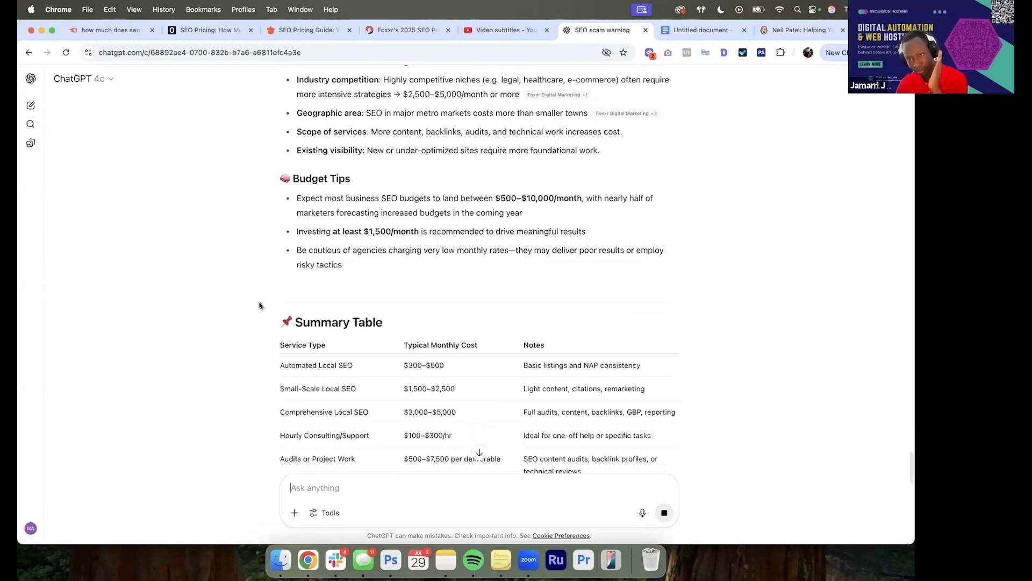
pyautogui.scroll(-8, 259, 306)
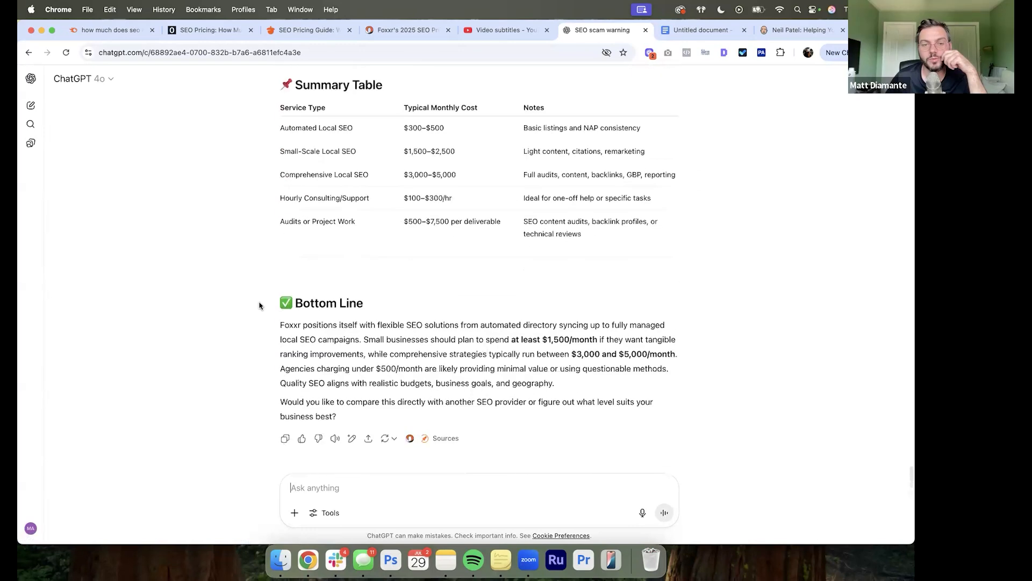
pyautogui.scroll(20, 259, 306)
pyautogui.scroll(15, 259, 305)
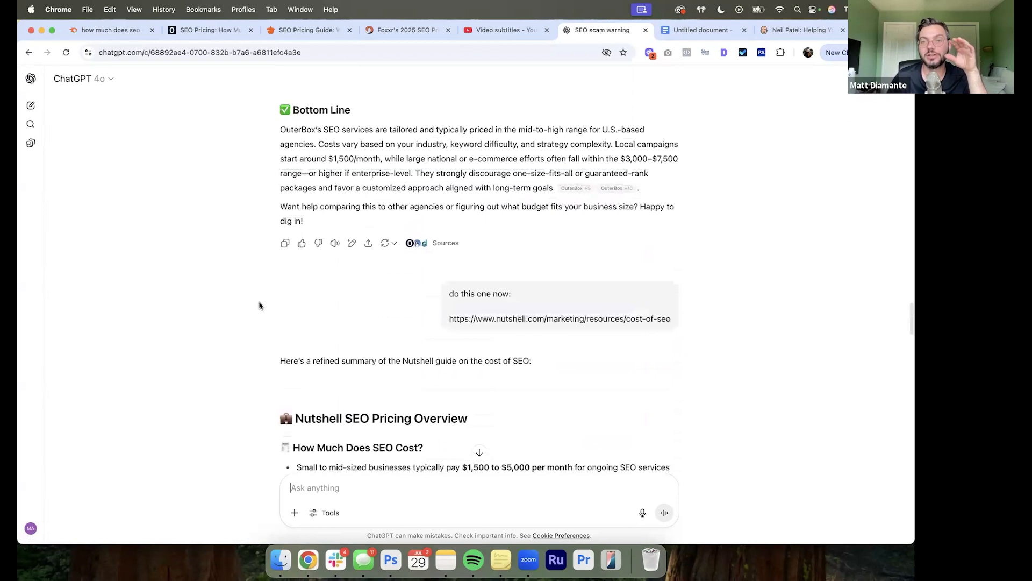
pyautogui.scroll(-2, 259, 305)
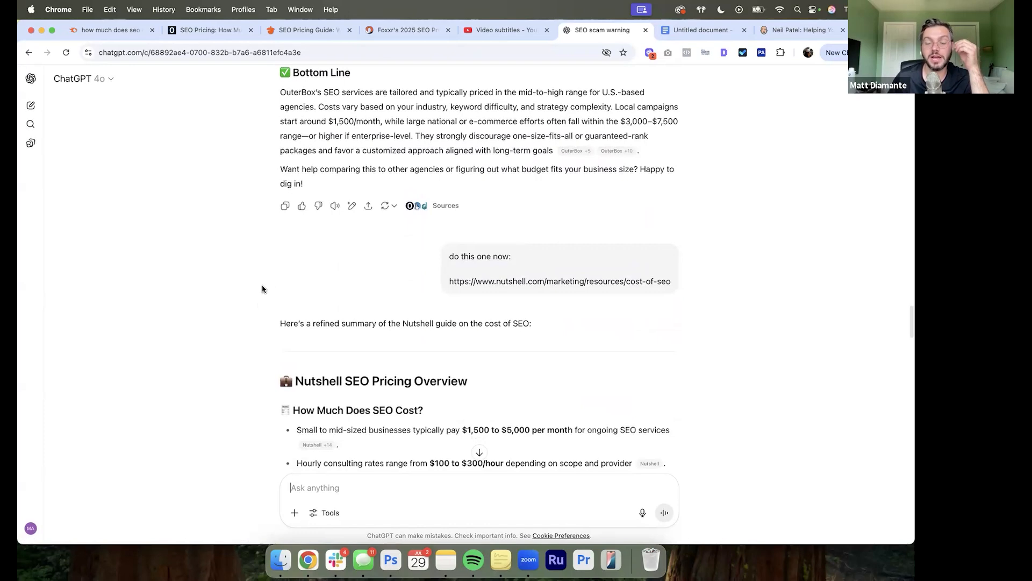
pyautogui.scroll(15, 262, 289)
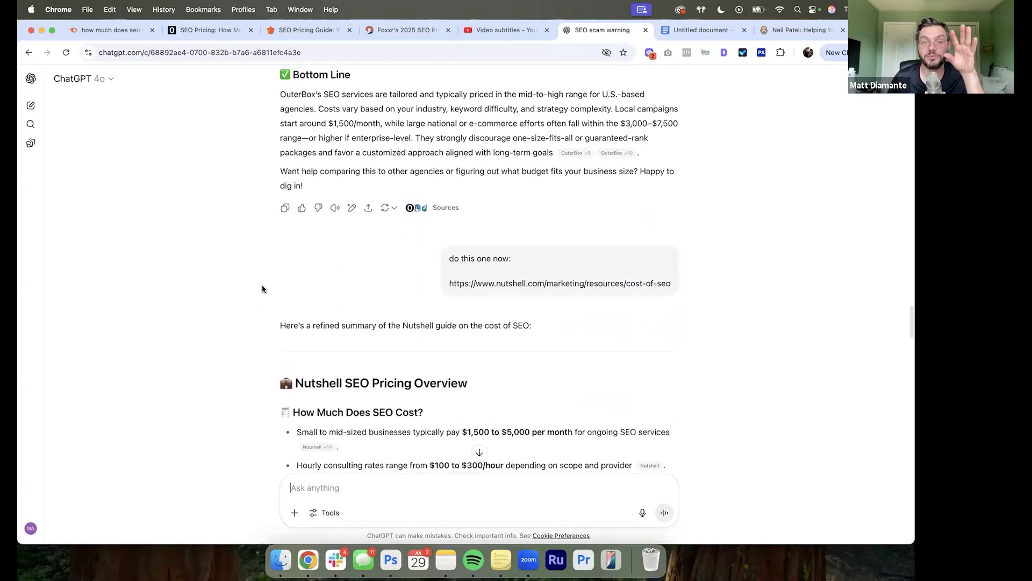
pyautogui.scroll(-20, 262, 289)
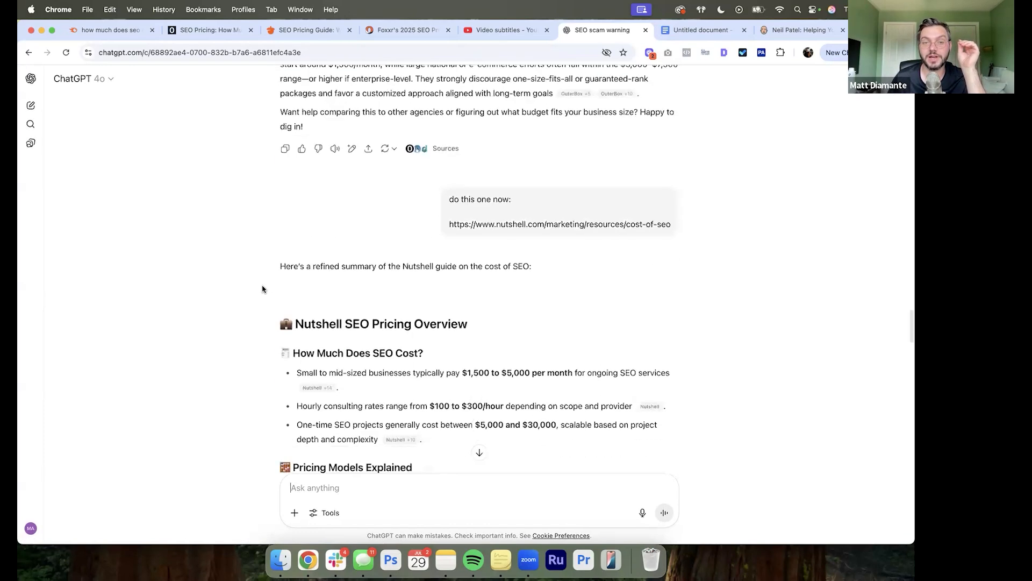
pyautogui.scroll(-20, 263, 289)
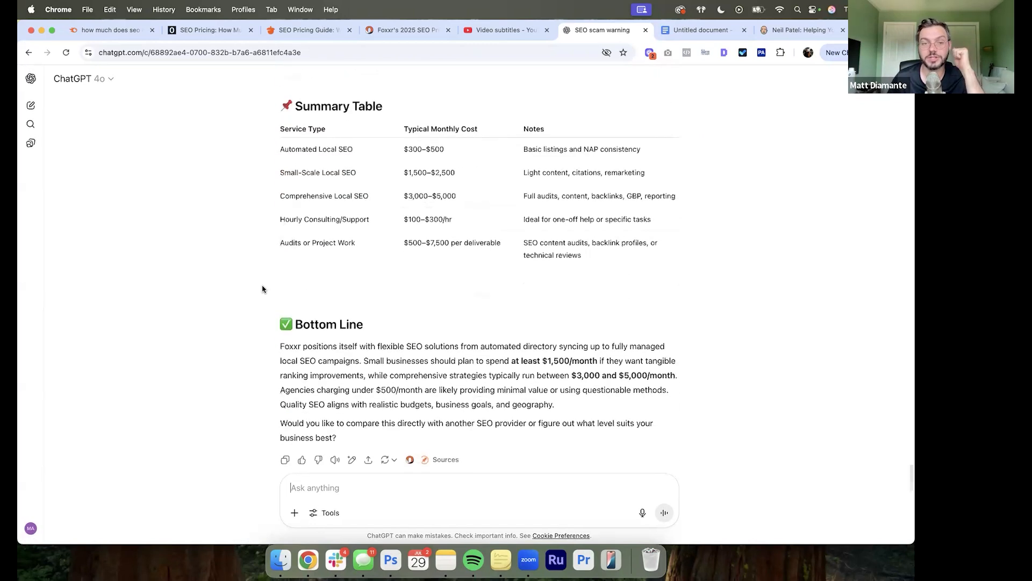
pyautogui.scroll(-2, 262, 289)
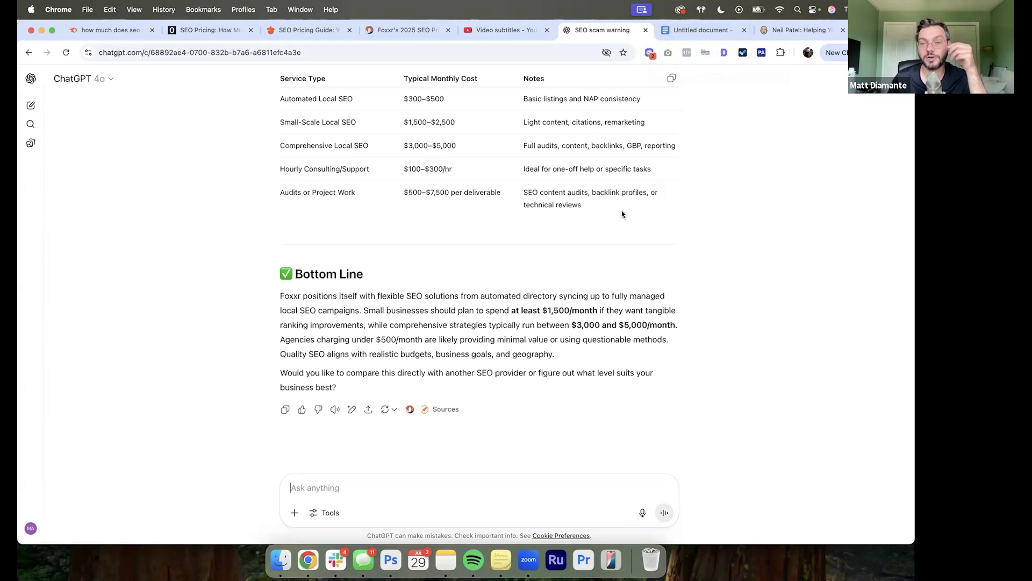
# Step: Copy all headings from the Google Docs document and paste them in ChatGPT below "can you clean up this list of heading tags and remove anything irrelevant:"
pyautogui.click(688, 32)
pyautogui.press('super+a')
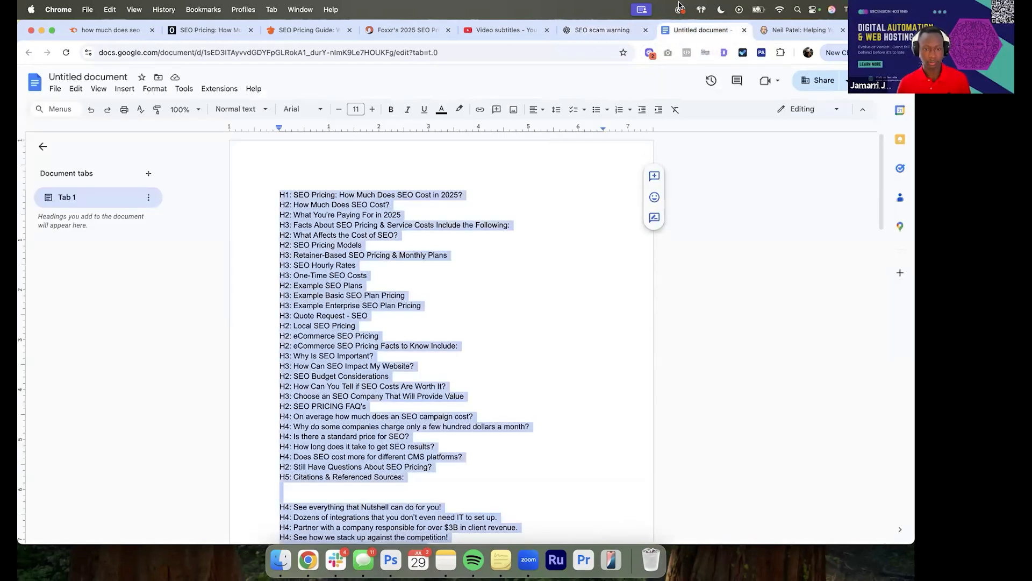
pyautogui.click(594, 29)
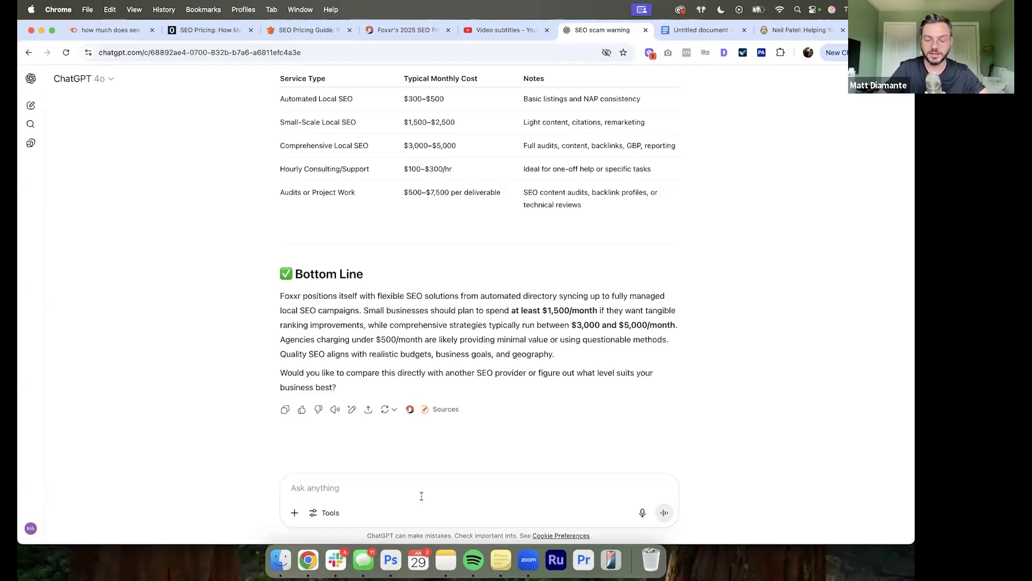
pyautogui.write('can you ')
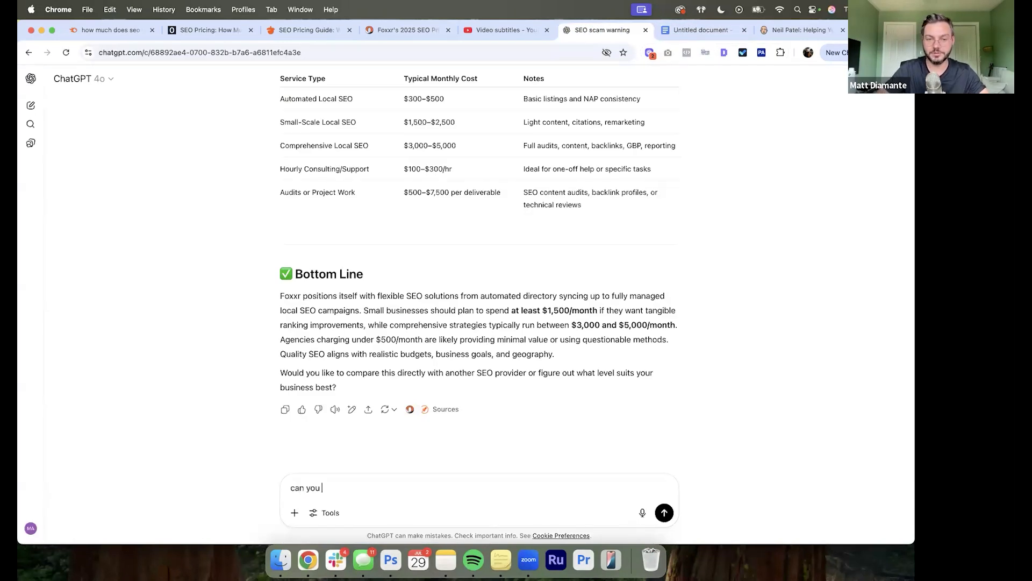
pyautogui.write('clean up this list of heading ta')
pyautogui.write('gs and remove anythign irrelevant:')
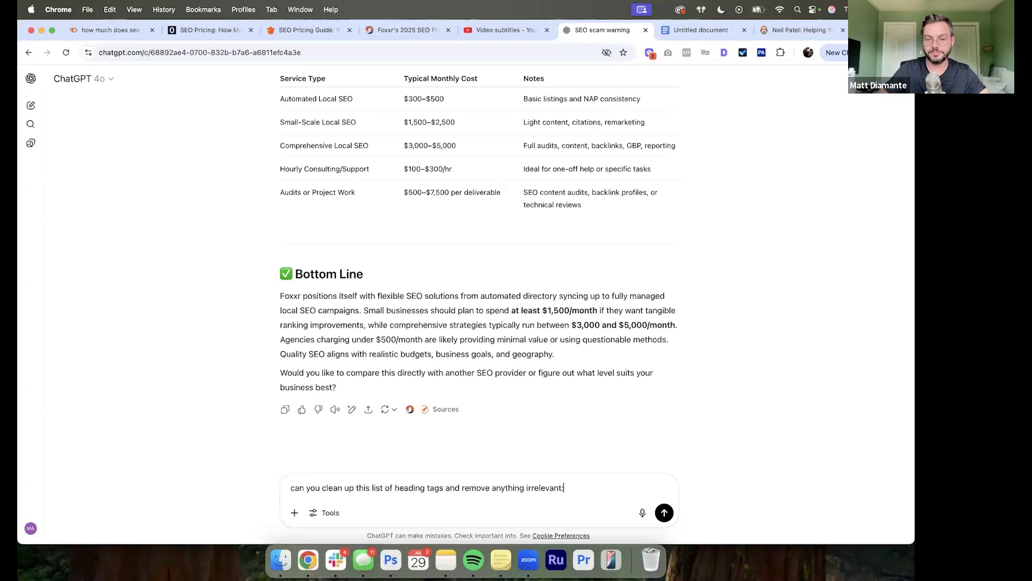
pyautogui.hotkey('shift', 'Return')
pyautogui.press('super+v')
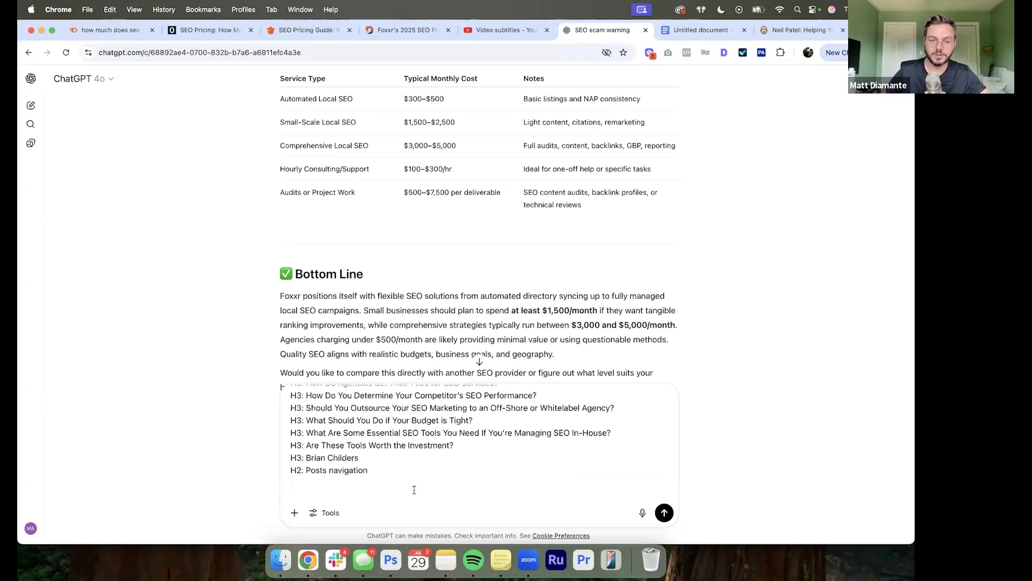
# Step: Extend the instruction with "- I'm writing a blog post called How much does SEO cost? - keep that in mind when removing tags or keeping them" and submit it
pyautogui.scroll(10, 420, 483)
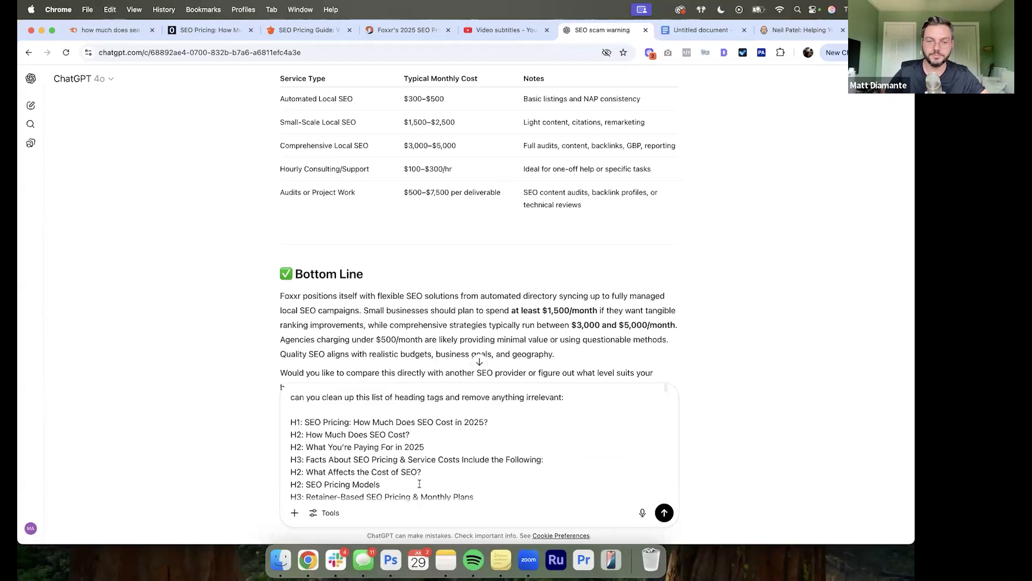
pyautogui.click(562, 396)
pyautogui.write('- ')
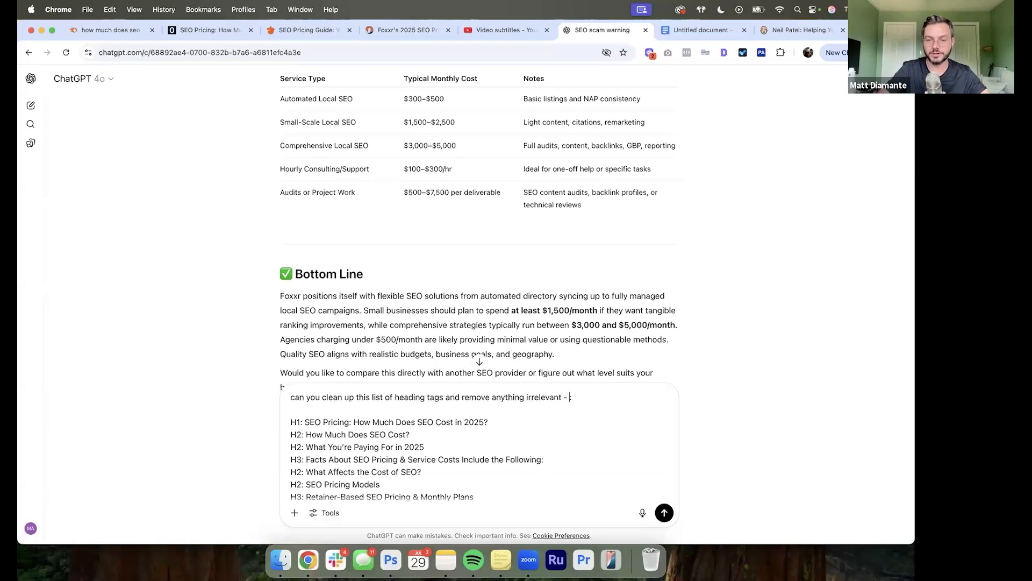
pyautogui.write("I'm wrig")
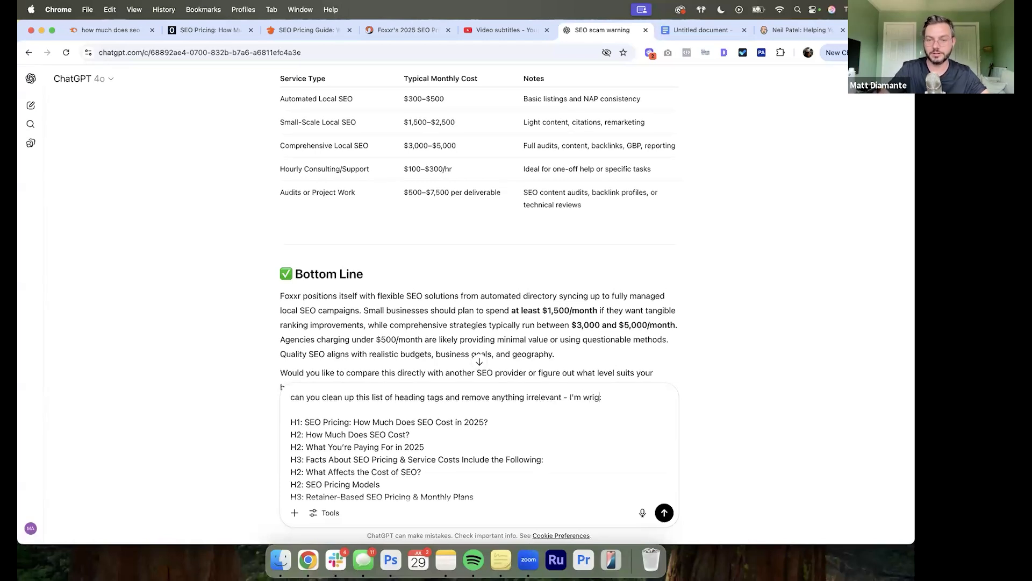
pyautogui.write('ing a blog post called How much does SEO cost')
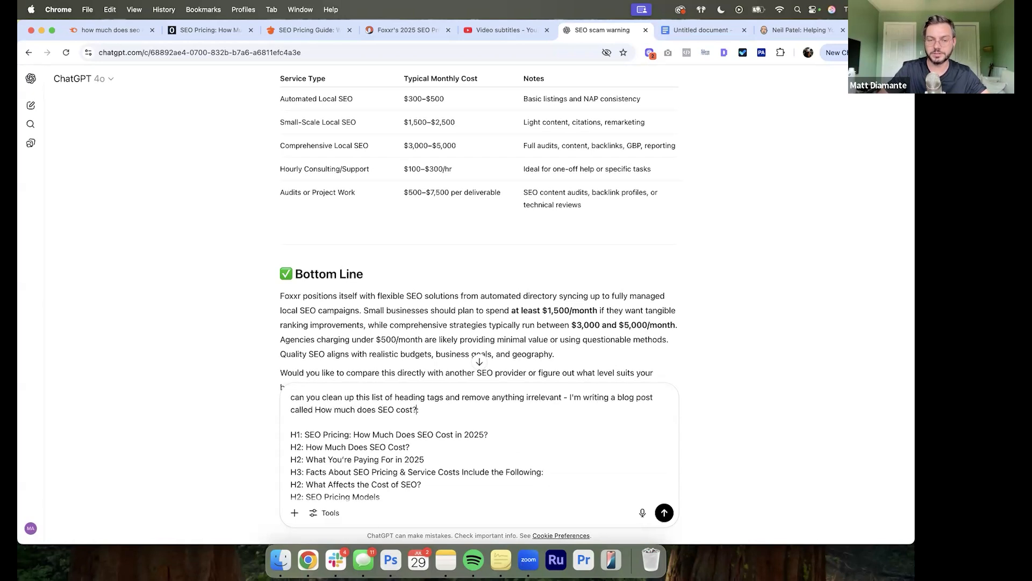
pyautogui.write('? - keep that in mind when removing tags')
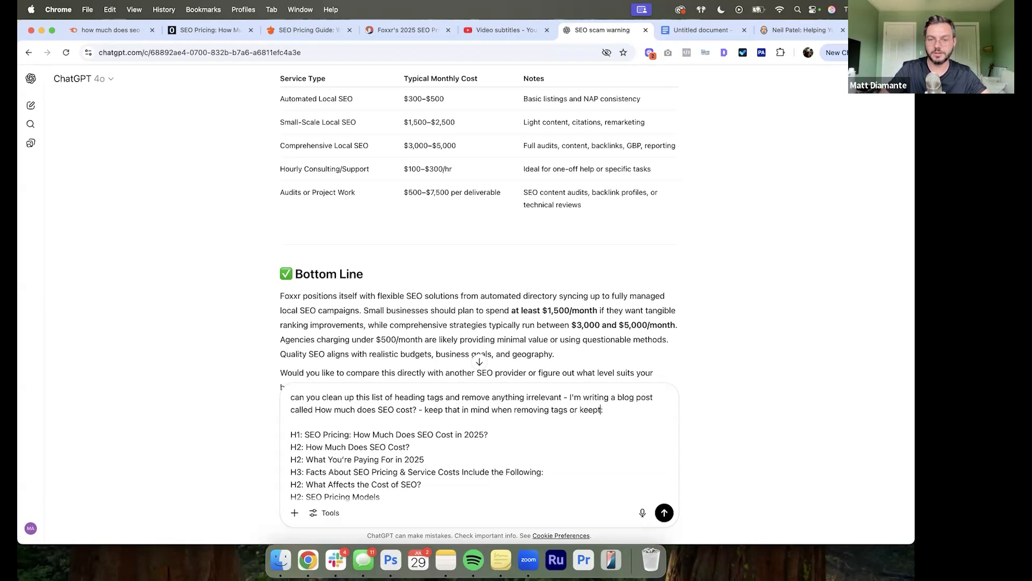
pyautogui.write('or keeping them')
pyautogui.press('Return')
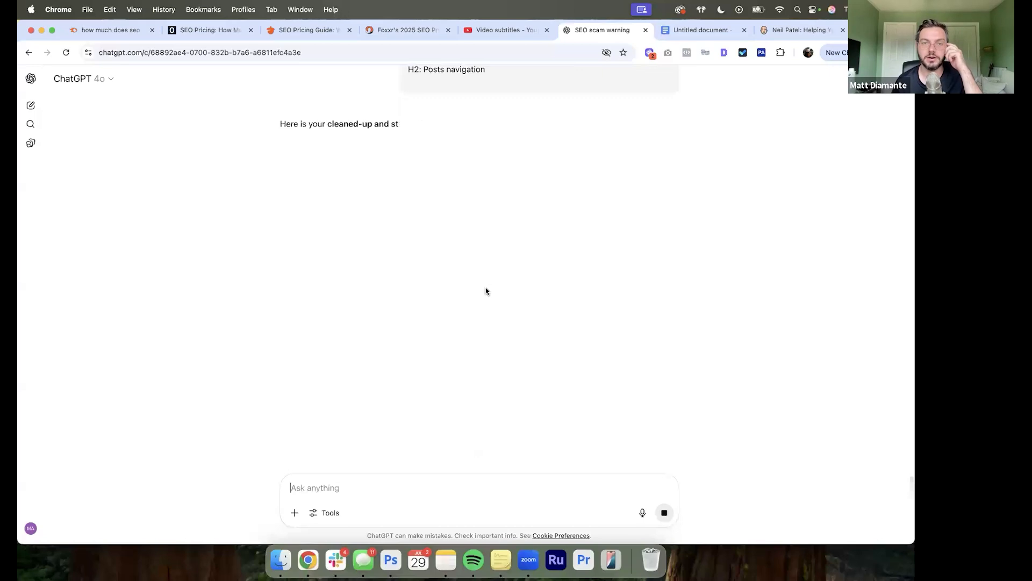
# Step: Examine the submitted heading list for irrelevant Nutshell entries, highlighting "H5: Proudly brought to you by WebFX"
pyautogui.scroll(12, 485, 291)
pyautogui.scroll(10, 485, 289)
pyautogui.scroll(2, 480, 284)
pyautogui.scroll(-4, 419, 118)
pyautogui.moveTo(472, 217); pyautogui.dragTo(420, 221)
pyautogui.moveTo(426, 303); pyautogui.dragTo(498, 315)
pyautogui.click(561, 316)
pyautogui.click(499, 316)
pyautogui.scroll(-1, 500, 314)
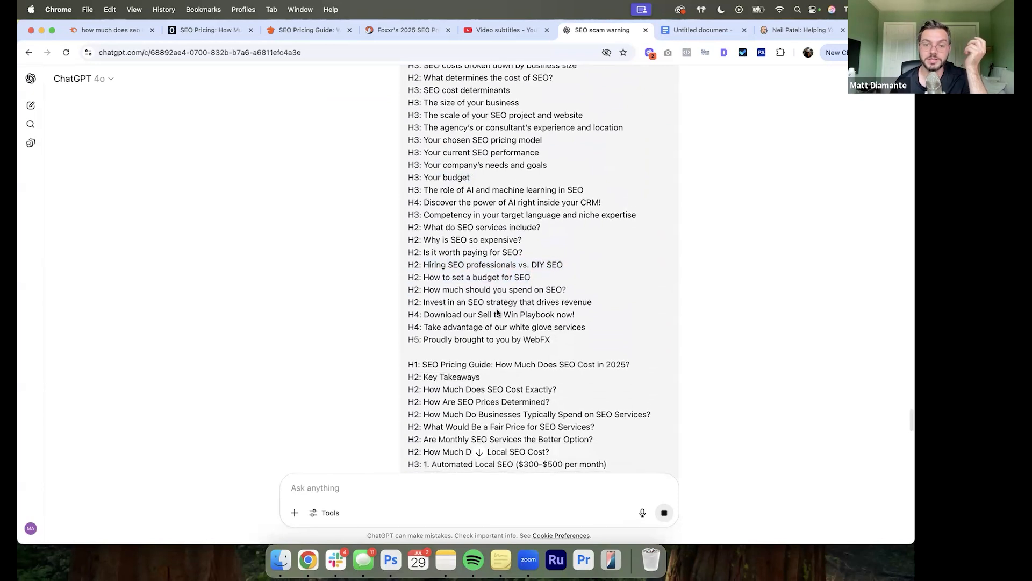
pyautogui.moveTo(562, 317); pyautogui.dragTo(408, 317)
pyautogui.scroll(-2, 409, 318)
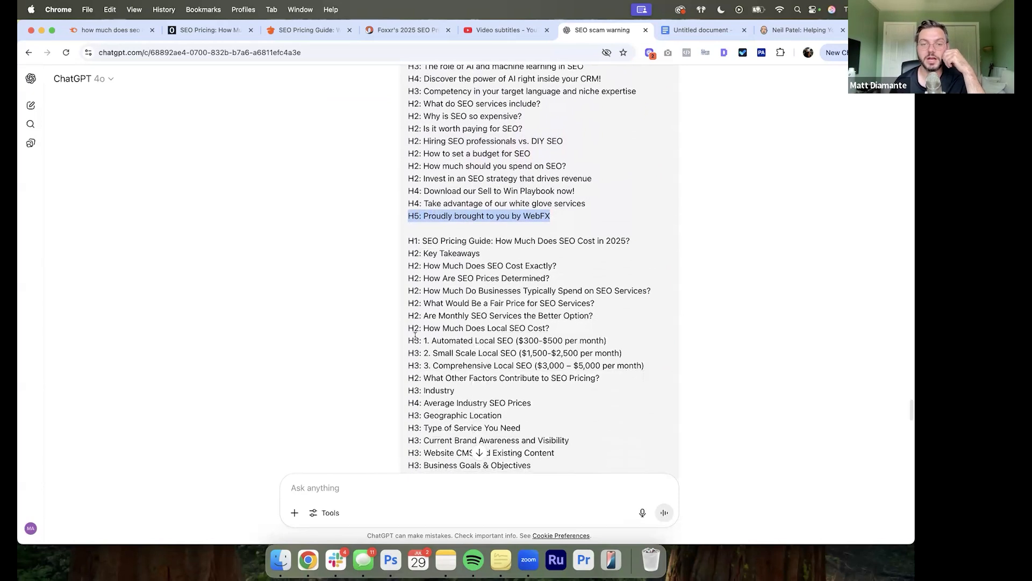
# Step: Examine the Foxxr headings in the submitted list, including the local SEO price tiers, and continue into ChatGPT's cleaned-up heading structure
pyautogui.scroll(-2, 415, 336)
pyautogui.click(466, 241)
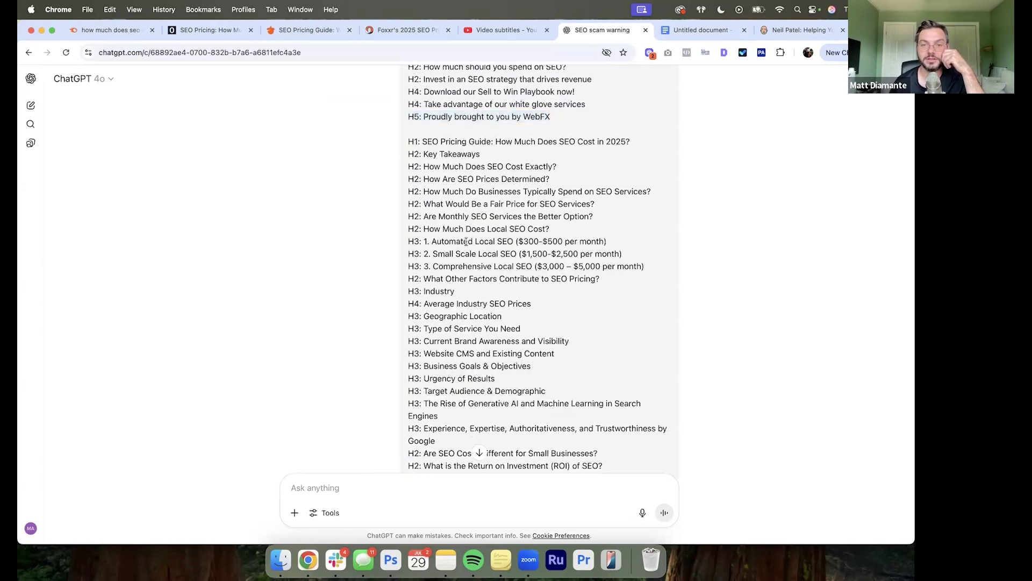
pyautogui.moveTo(466, 241); pyautogui.dragTo(422, 241)
pyautogui.moveTo(613, 241); pyautogui.dragTo(650, 281)
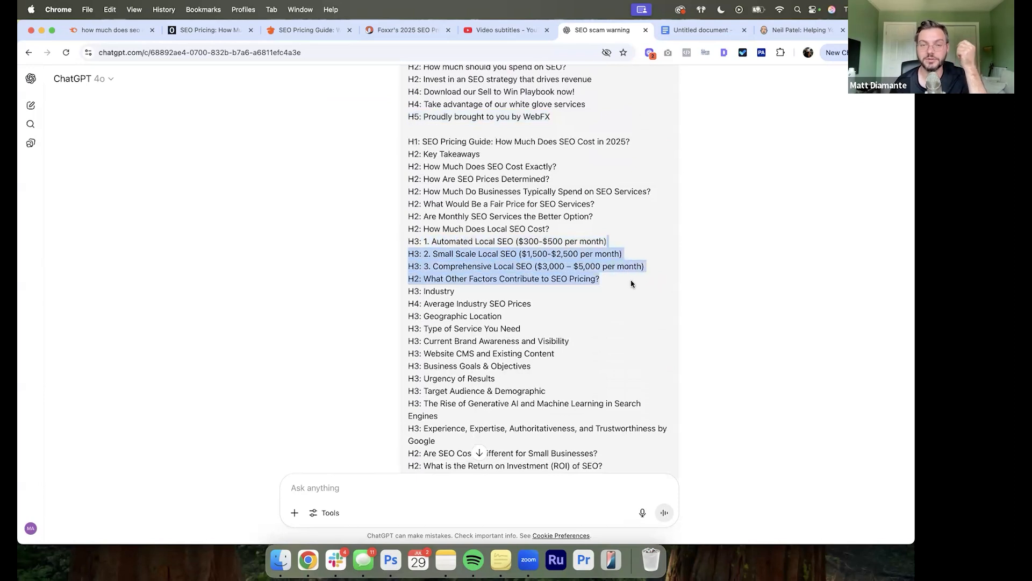
pyautogui.click(632, 282)
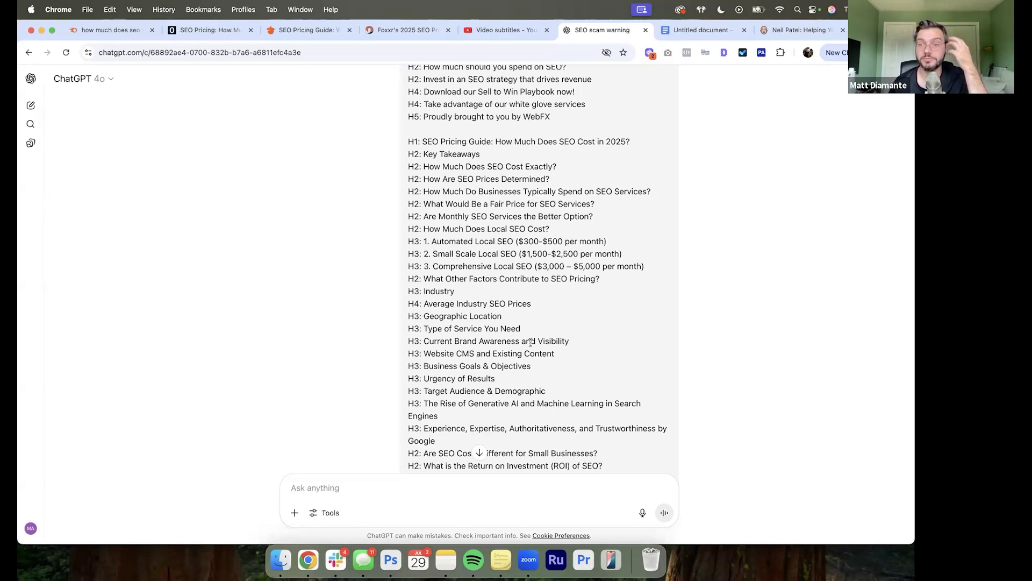
pyautogui.scroll(-4, 530, 342)
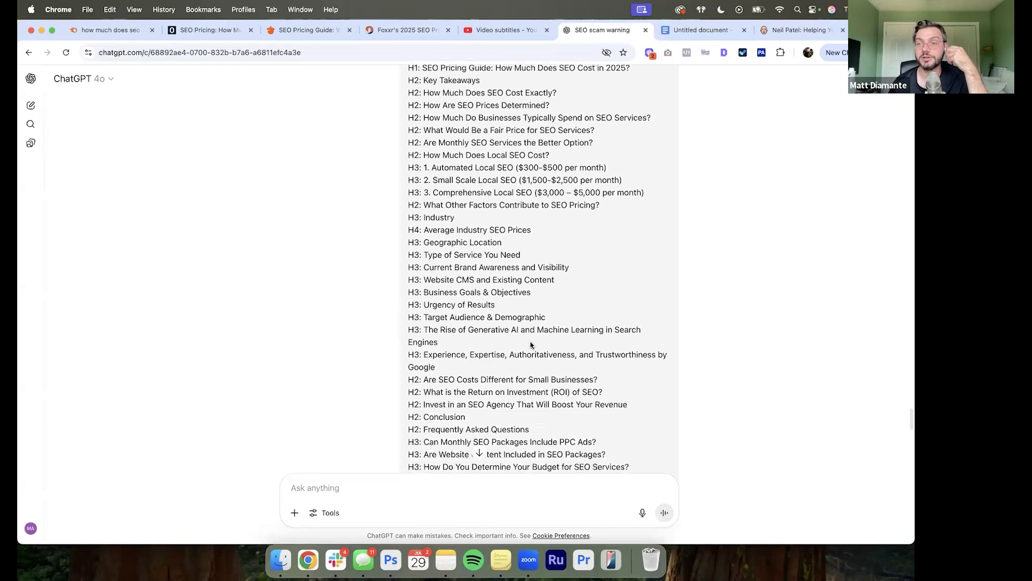
pyautogui.scroll(-5, 531, 344)
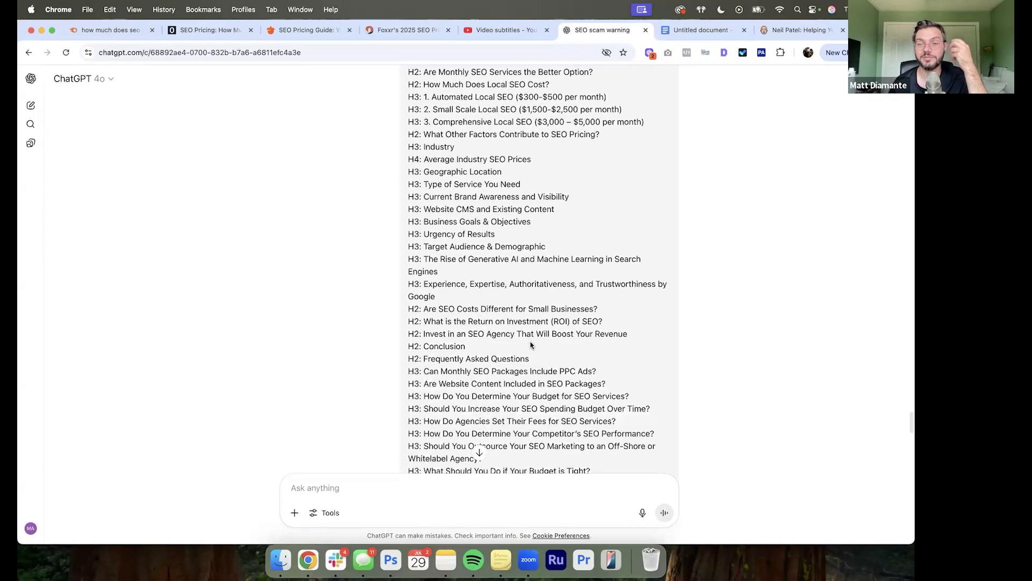
pyautogui.scroll(-5, 530, 344)
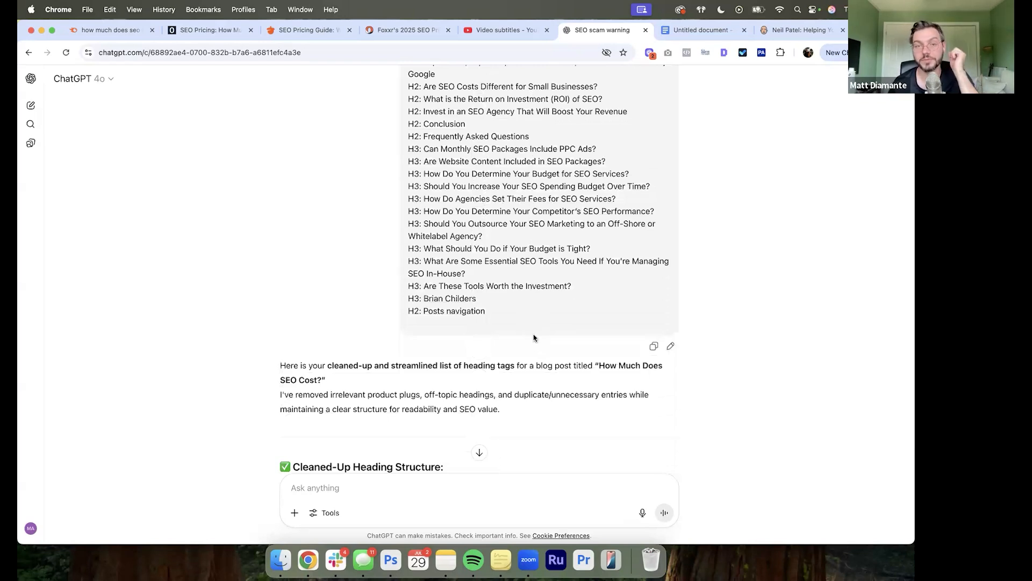
pyautogui.scroll(-8, 535, 337)
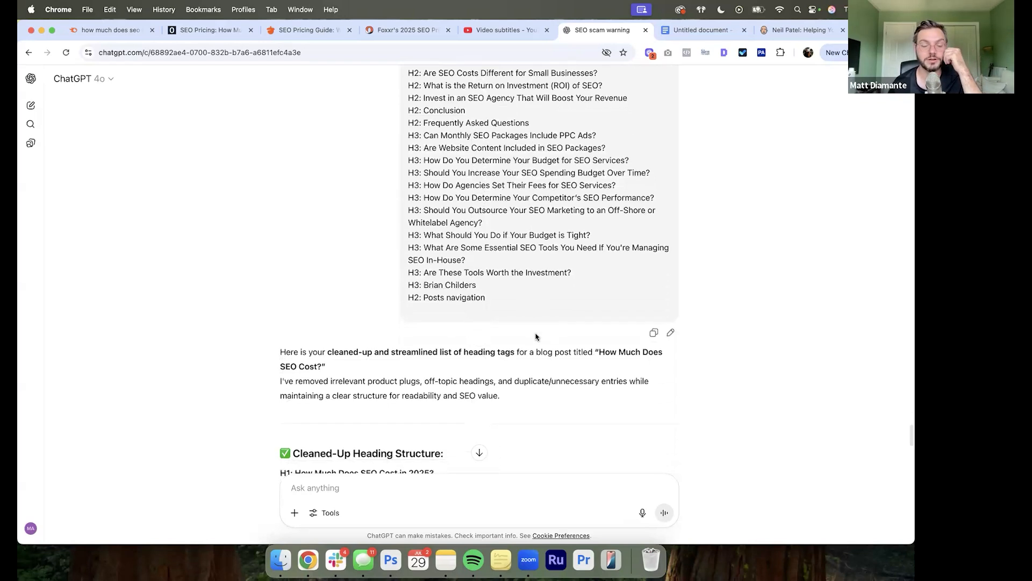
pyautogui.scroll(-3, 534, 336)
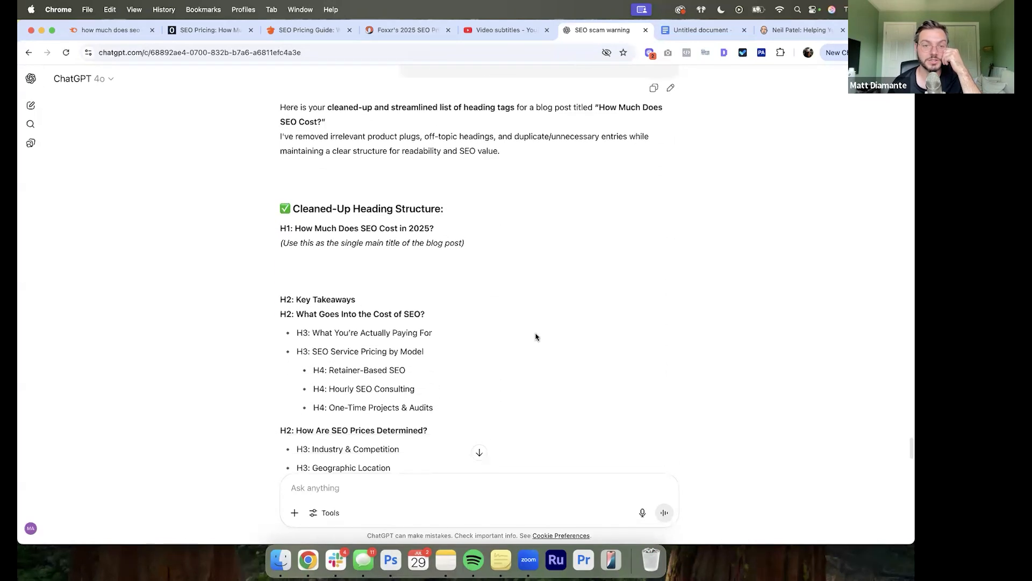
# Step: Examine the start of ChatGPT's cleaned-up heading structure, highlighting the "Key Takeaways" heading
pyautogui.scroll(-3, 458, 292)
pyautogui.scroll(1, 301, 183)
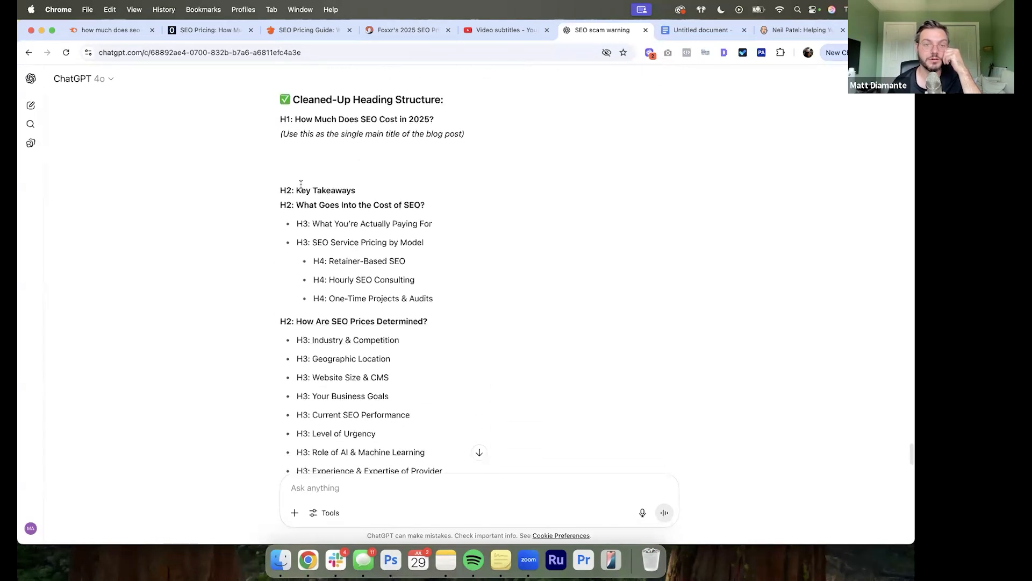
pyautogui.moveTo(294, 157); pyautogui.dragTo(457, 161)
pyautogui.click(457, 162)
pyautogui.scroll(-1, 457, 162)
pyautogui.scroll(-1, 457, 163)
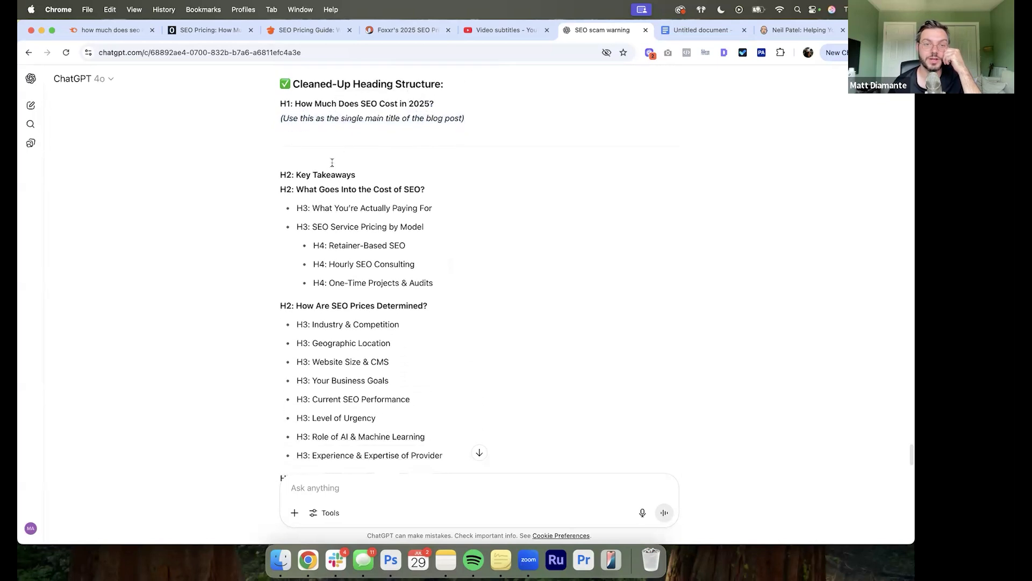
pyautogui.moveTo(295, 175); pyautogui.dragTo(356, 175)
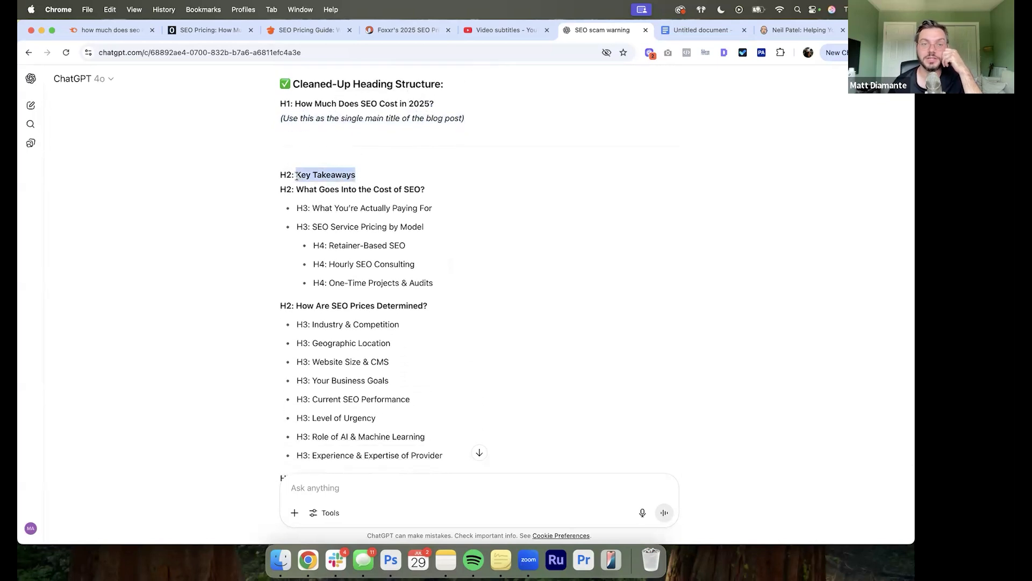
# Step: Check the OuterBox and Nutshell SEO pricing pages for a key takeaways section, highlighting Nutshell's
pyautogui.click(213, 30)
pyautogui.scroll(-15, 275, 261)
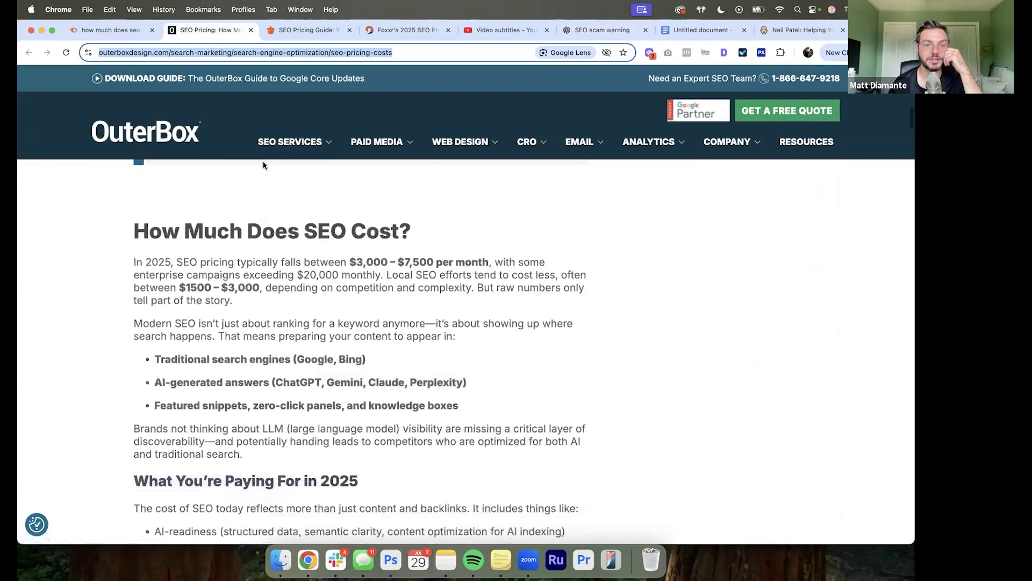
pyautogui.click(307, 30)
pyautogui.scroll(-5, 243, 228)
pyautogui.scroll(1, 243, 228)
pyautogui.moveTo(243, 229); pyautogui.dragTo(397, 349)
pyautogui.click(401, 344)
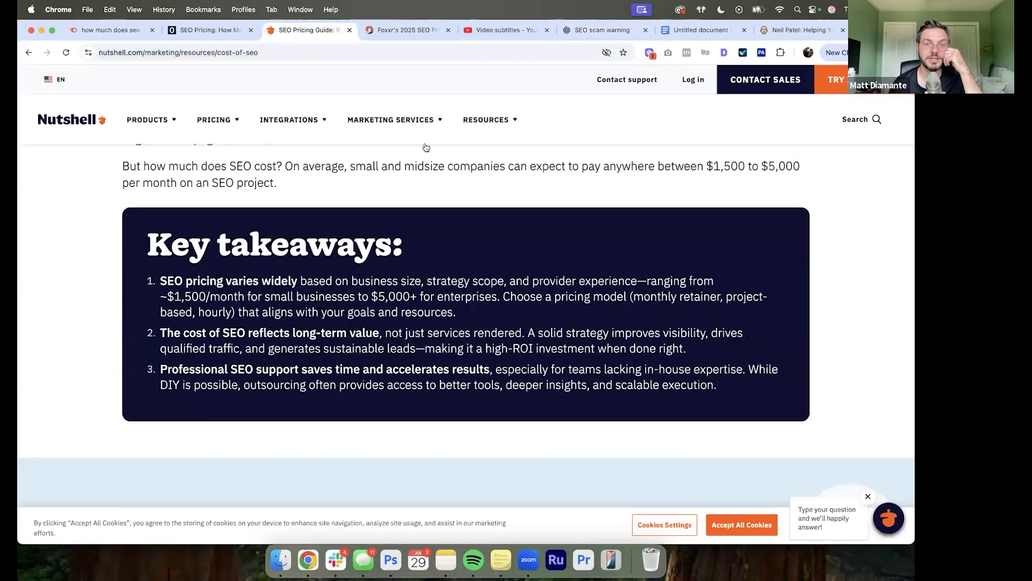
# Step: Examine the Key Takeaways list on Foxxr's SEO pricing page, dismissing the privacy settings notice and highlighting the bullet points
pyautogui.click(421, 31)
pyautogui.click(230, 379)
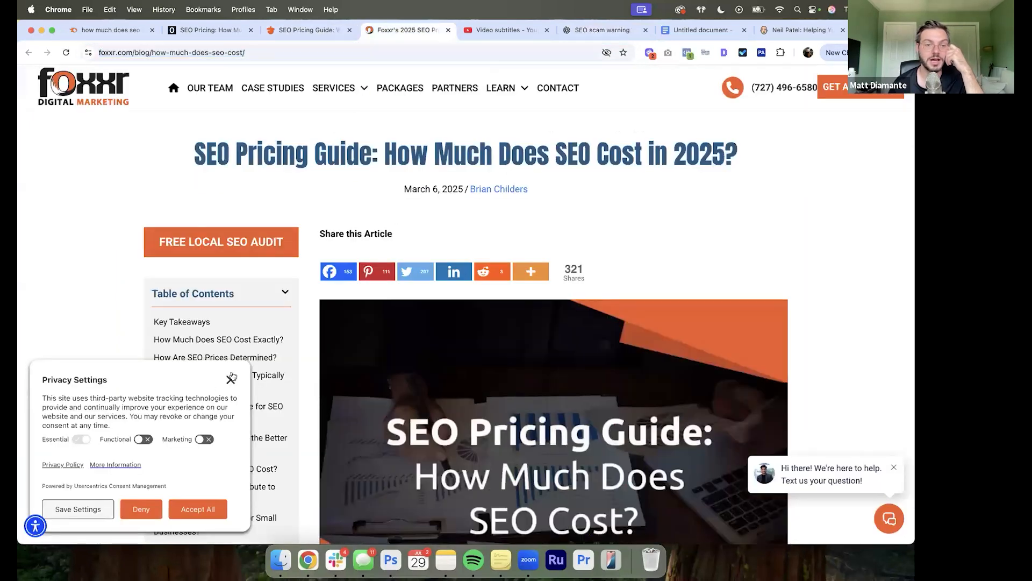
pyautogui.scroll(-10, 315, 231)
pyautogui.scroll(-1, 315, 230)
pyautogui.moveTo(338, 181); pyautogui.dragTo(588, 444)
pyautogui.click(589, 443)
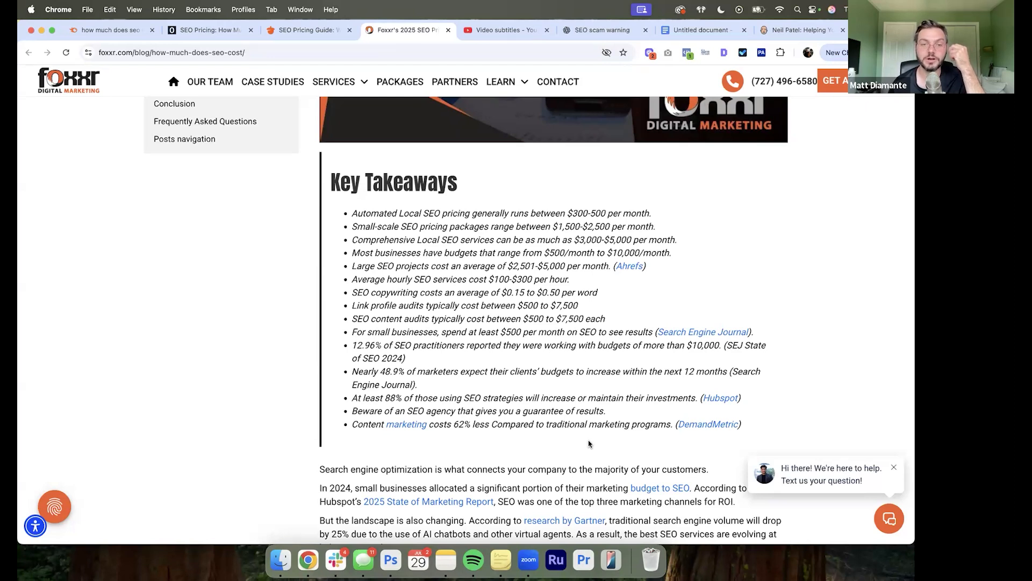
pyautogui.moveTo(589, 443); pyautogui.dragTo(460, 210)
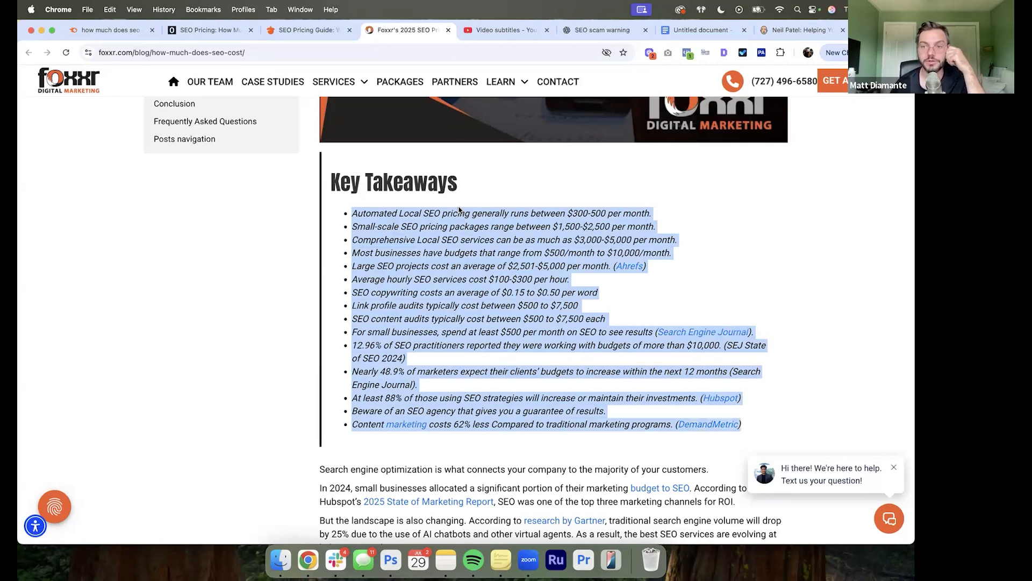
pyautogui.click(460, 210)
pyautogui.moveTo(567, 426); pyautogui.dragTo(440, 181)
pyautogui.click(440, 182)
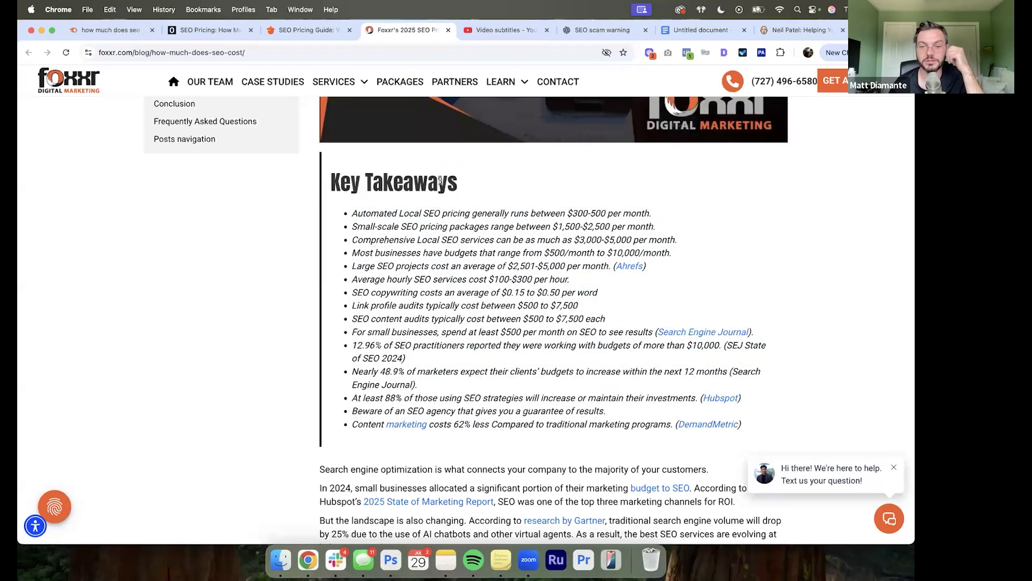
pyautogui.scroll(-10, 440, 182)
pyautogui.scroll(6, 392, 129)
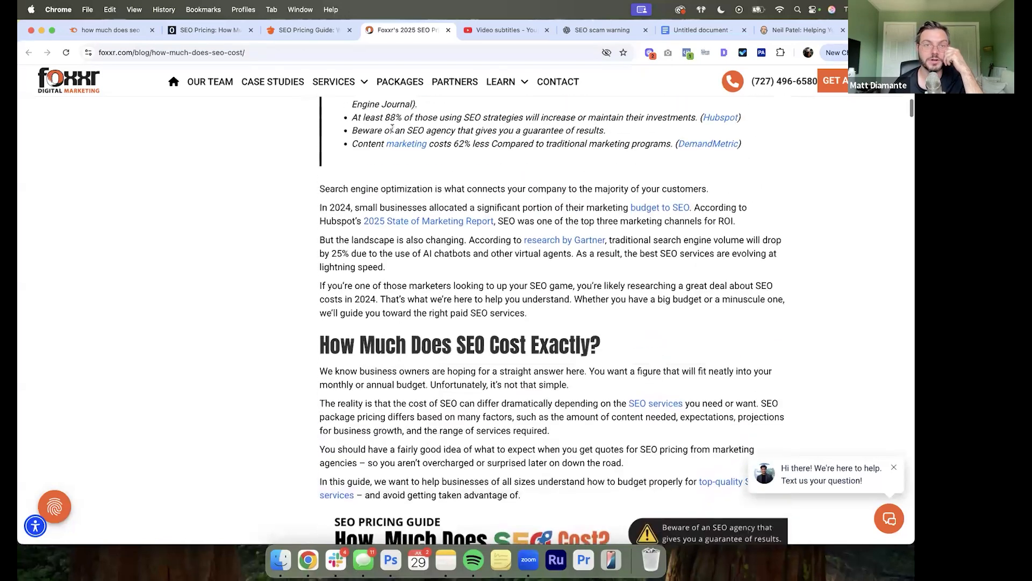
# Step: Return to the ChatGPT conversation and examine the headings under "What Goes Into the Cost of SEO?", including the pricing models
pyautogui.click(222, 30)
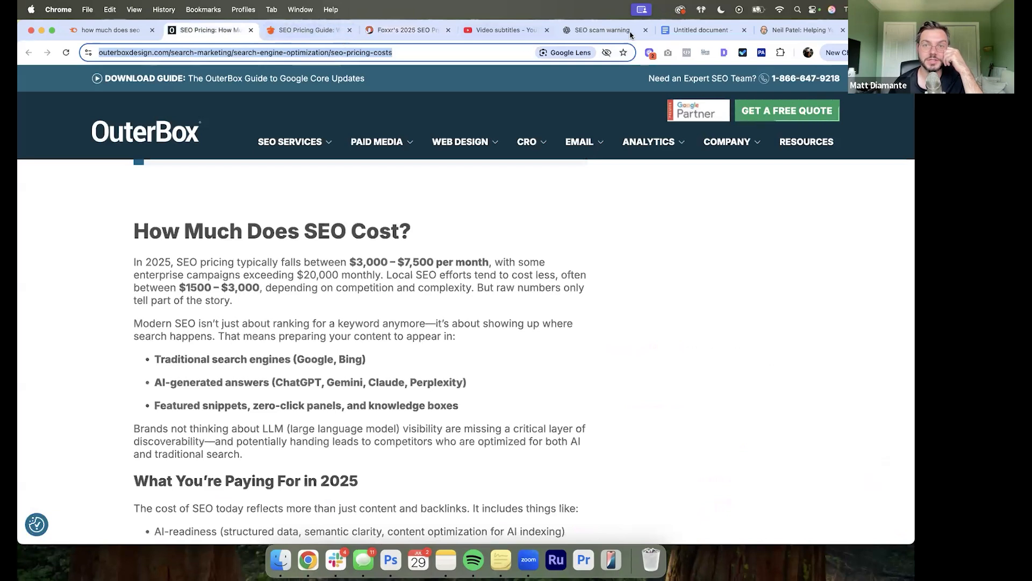
pyautogui.click(602, 30)
pyautogui.scroll(-1, 299, 194)
pyautogui.moveTo(295, 182); pyautogui.dragTo(431, 277)
pyautogui.click(434, 213)
pyautogui.tripleClick(411, 231)
pyautogui.click(412, 232)
pyautogui.click(431, 278)
# Step: Examine the H3 headings under "How Are SEO Prices Determined?", highlighting the list from Industry & Competition to Experience & Expertise of Provider
pyautogui.scroll(-2, 339, 227)
pyautogui.scroll(-1, 340, 227)
pyautogui.moveTo(442, 171); pyautogui.dragTo(396, 280)
pyautogui.click(430, 195)
pyautogui.scroll(-1, 428, 194)
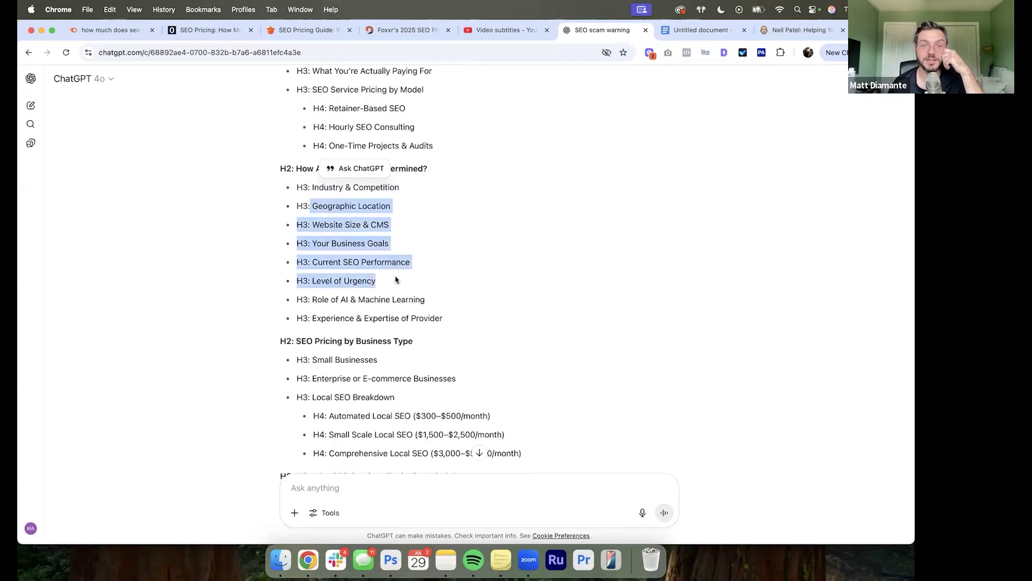
pyautogui.click(396, 280)
pyautogui.moveTo(296, 184); pyautogui.dragTo(452, 321)
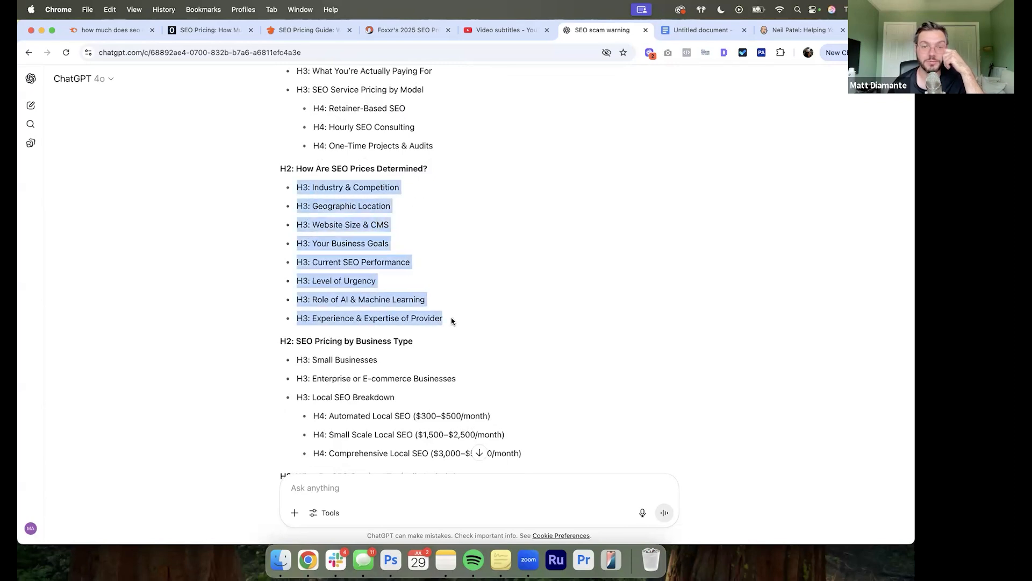
pyautogui.click(453, 319)
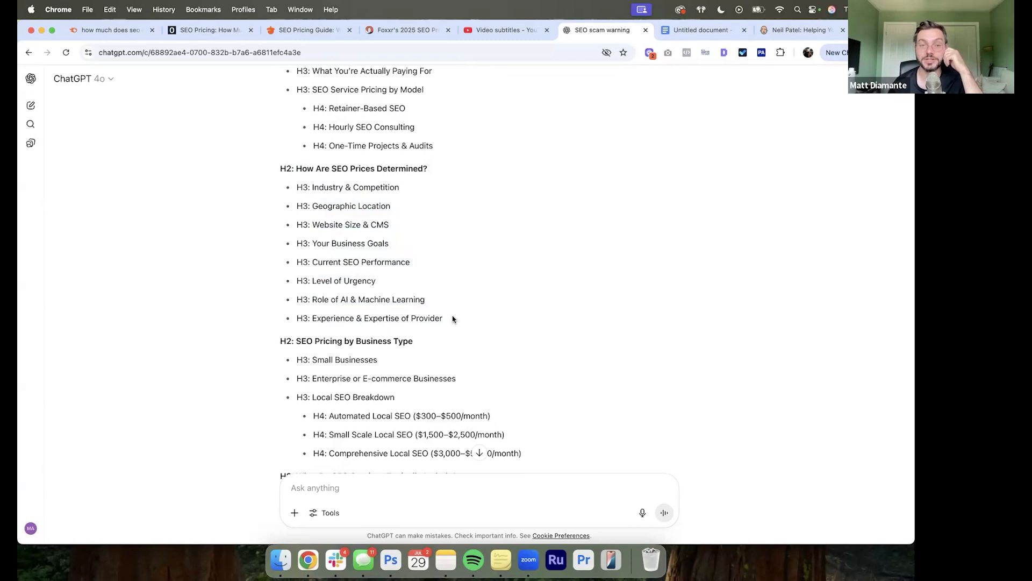
pyautogui.moveTo(452, 319); pyautogui.dragTo(302, 183)
pyautogui.click(301, 183)
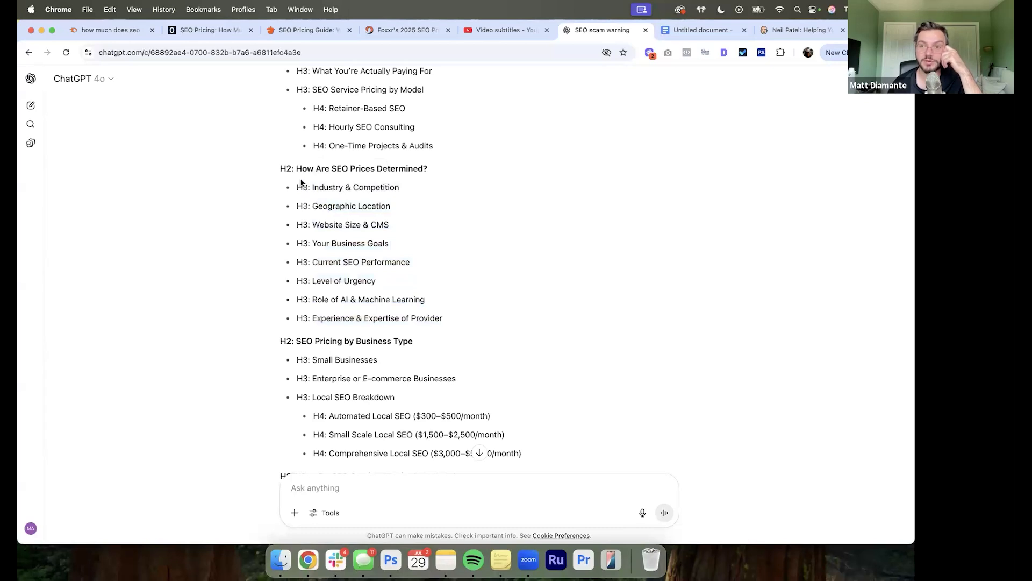
pyautogui.scroll(-3, 301, 183)
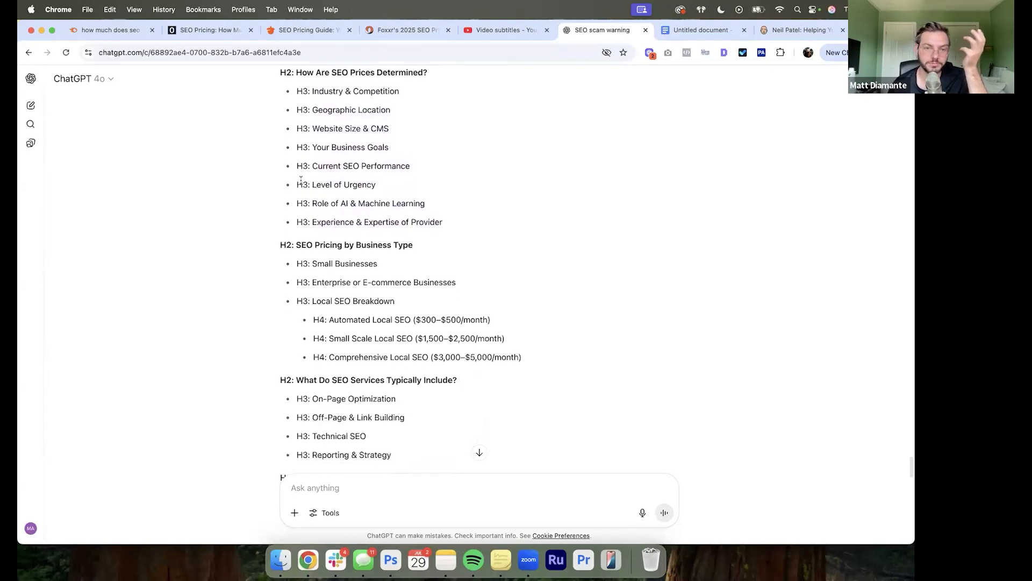
# Step: Examine the headings on pricing by business type, what SEO services typically include and whether SEO is worth the investment
pyautogui.scroll(-2, 301, 181)
pyautogui.moveTo(293, 191); pyautogui.dragTo(410, 243)
pyautogui.click(410, 243)
pyautogui.scroll(-1, 410, 244)
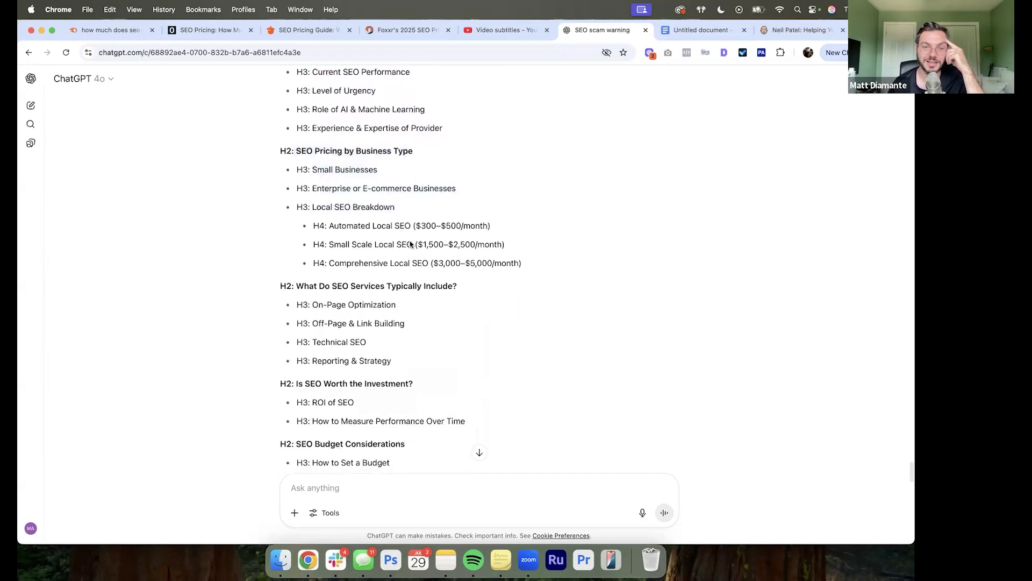
pyautogui.moveTo(490, 226); pyautogui.dragTo(525, 277)
pyautogui.click(525, 278)
pyautogui.scroll(-1, 522, 277)
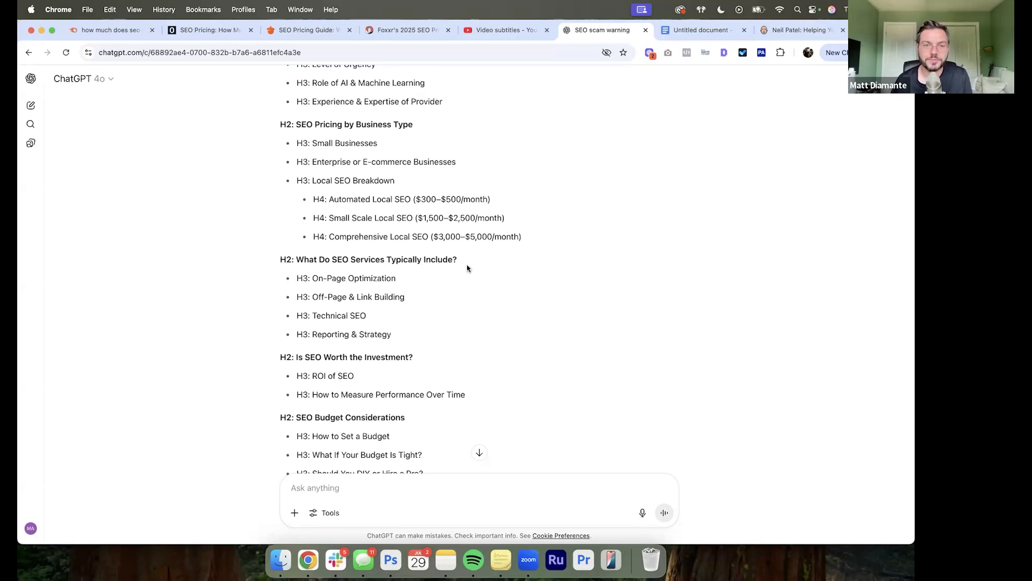
pyautogui.moveTo(304, 261); pyautogui.dragTo(436, 339)
pyautogui.click(436, 339)
pyautogui.scroll(-5, 436, 336)
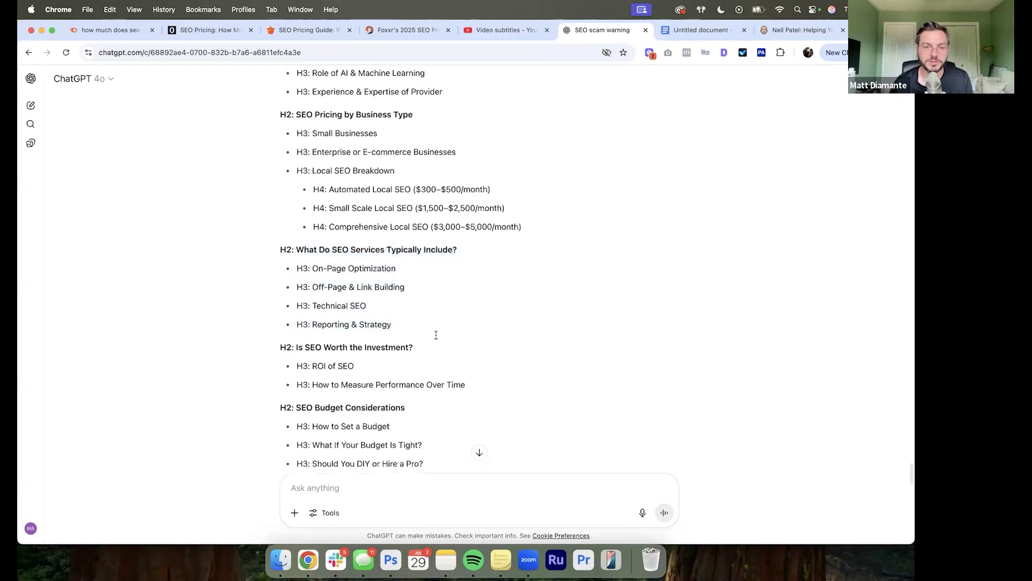
pyautogui.moveTo(310, 241); pyautogui.dragTo(288, 263)
pyautogui.click(288, 263)
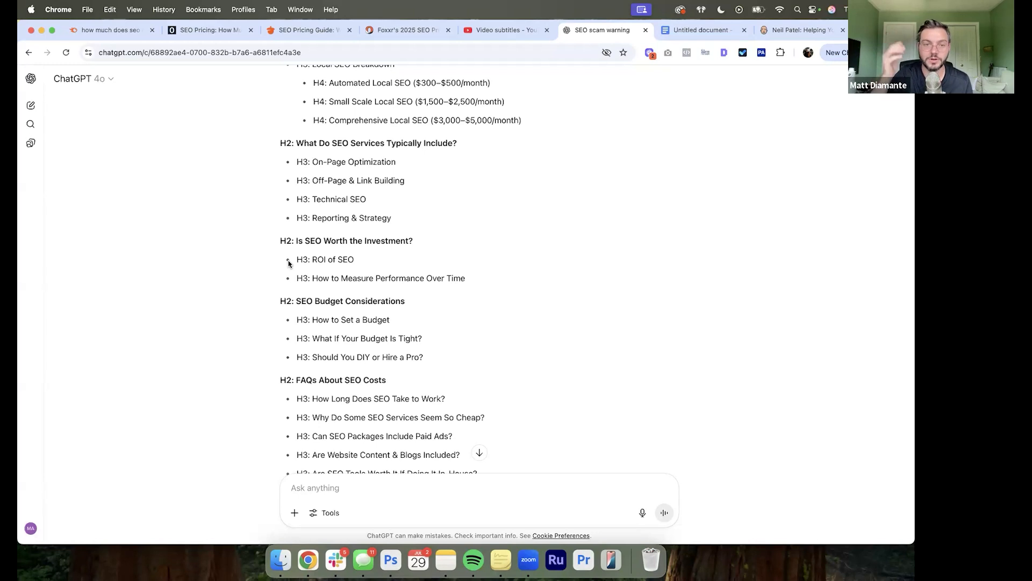
# Step: Examine the remaining performance, SEO budget, FAQ and conclusion headings in the cleaned-up structure
pyautogui.scroll(-1, 288, 263)
pyautogui.moveTo(311, 254); pyautogui.dragTo(485, 252)
pyautogui.click(390, 235)
pyautogui.scroll(-3, 299, 215)
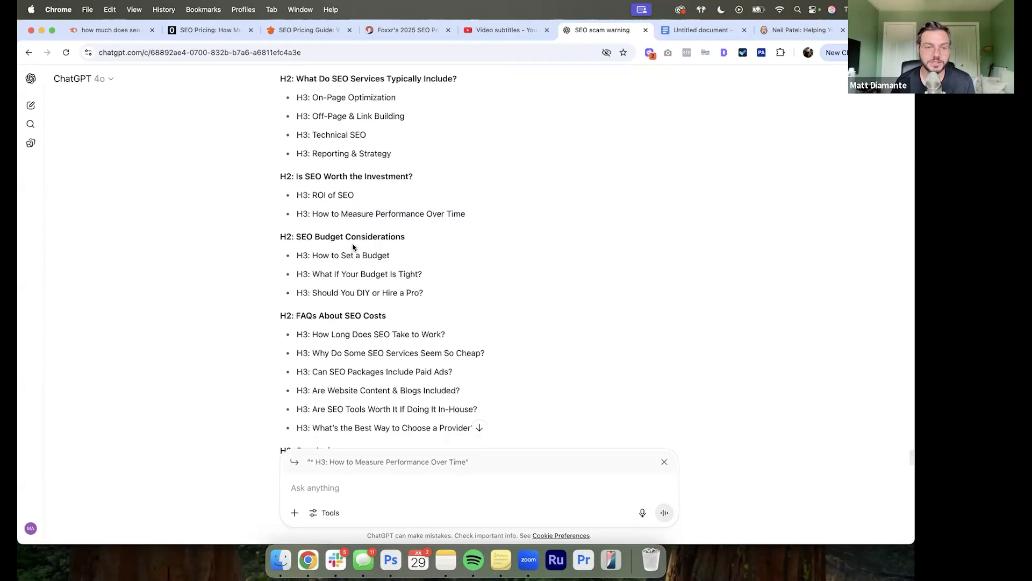
pyautogui.moveTo(299, 210); pyautogui.dragTo(440, 286)
pyautogui.click(440, 285)
pyautogui.scroll(-5, 373, 237)
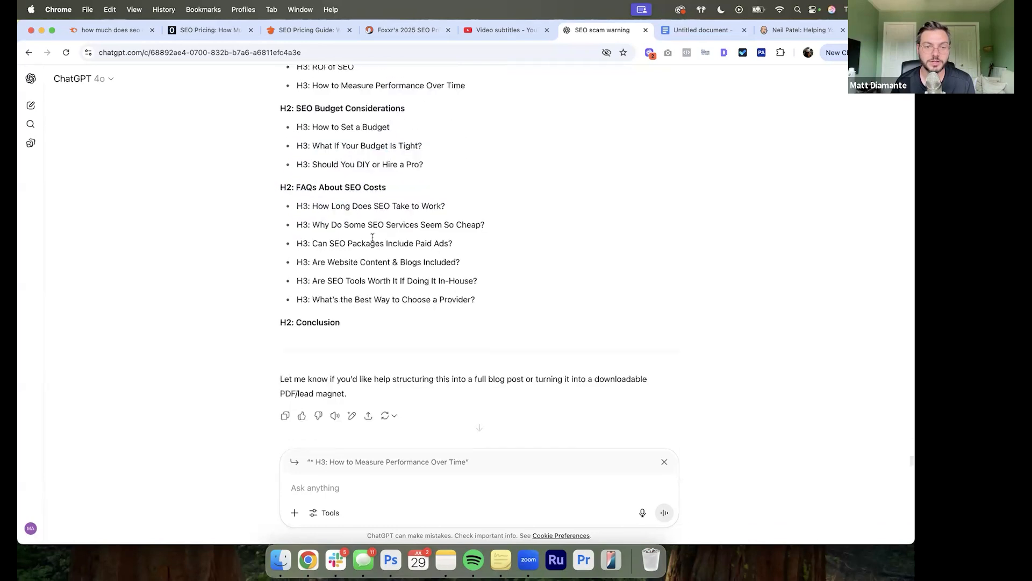
pyautogui.scroll(1, 373, 237)
pyautogui.moveTo(323, 189); pyautogui.dragTo(362, 348)
pyautogui.click(362, 348)
pyautogui.scroll(-2, 363, 348)
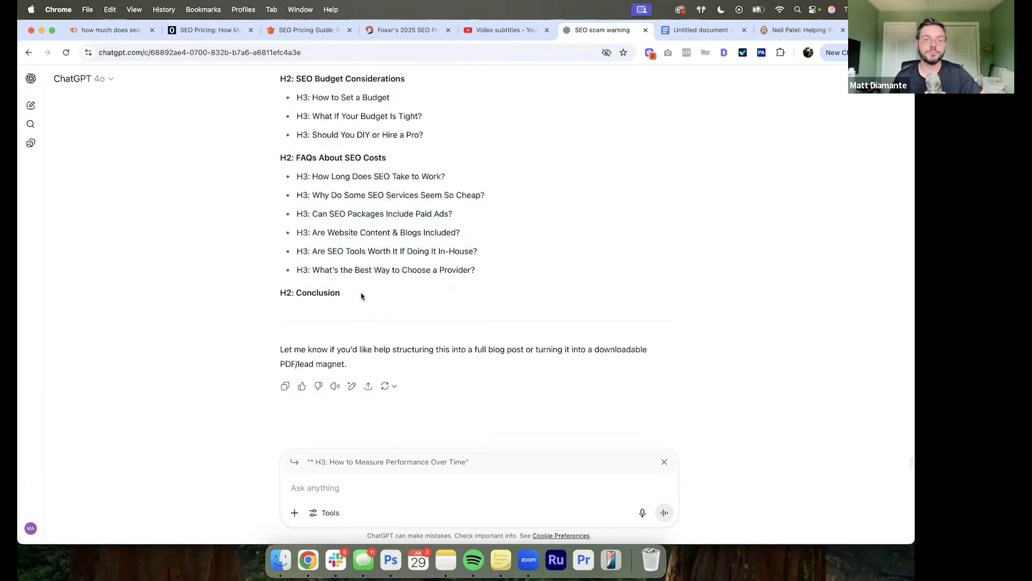
# Step: Copy ChatGPT's cleaned-up headings from "H2: Key Takeaways" through "H2: Conclusion" and replace the Google Docs document's heading list with them
pyautogui.moveTo(355, 291); pyautogui.dragTo(325, 233)
pyautogui.moveTo(325, 232); pyautogui.dragTo(272, 222)
pyautogui.click(680, 33)
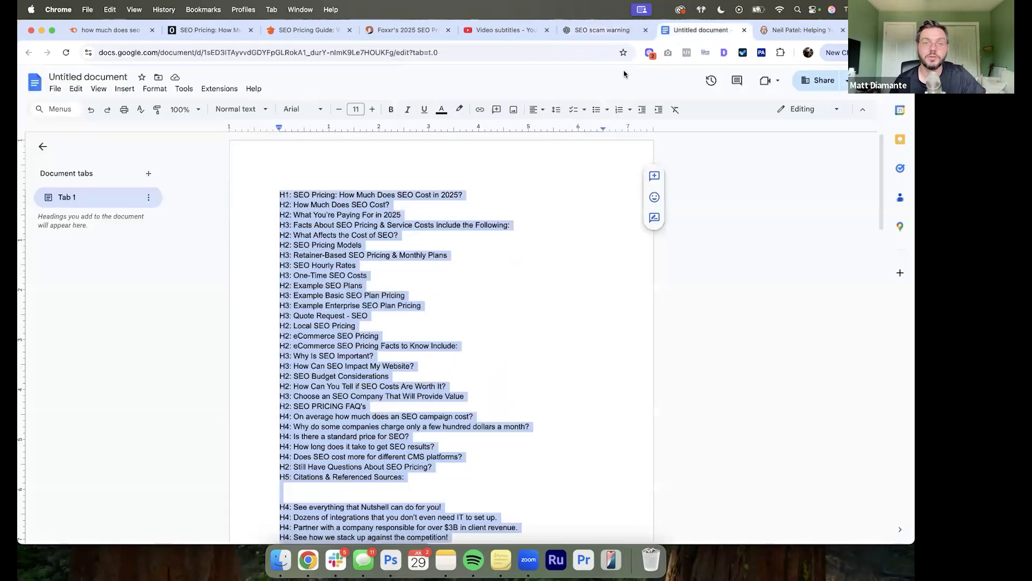
pyautogui.press('cmd+v')
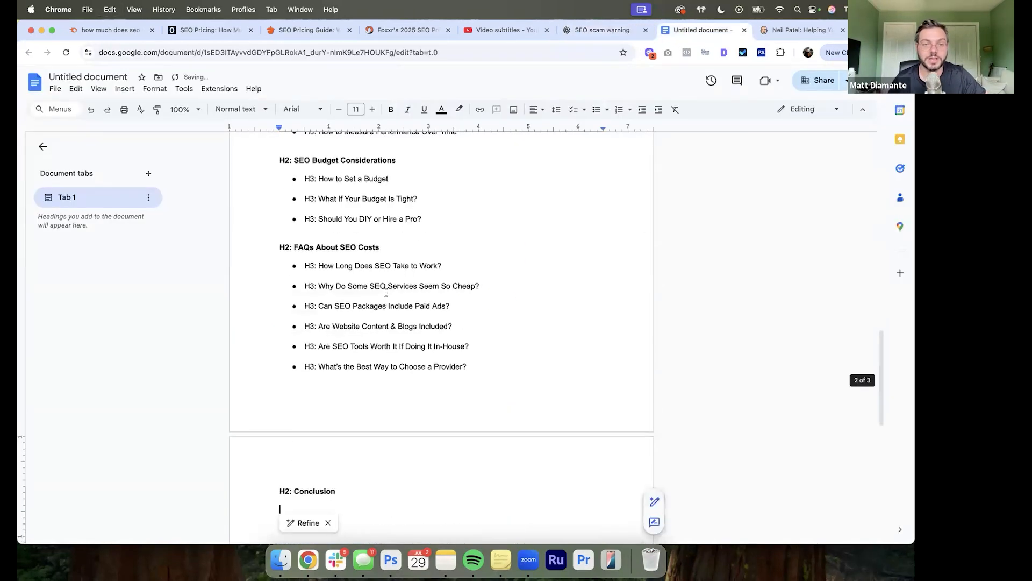
# Step: Delete the "H4: One-Time Projects & Audits" heading from the document
pyautogui.scroll(15, 387, 293)
pyautogui.tripleClick(448, 313)
pyautogui.press('BackSpace')
pyautogui.press('BackSpace')
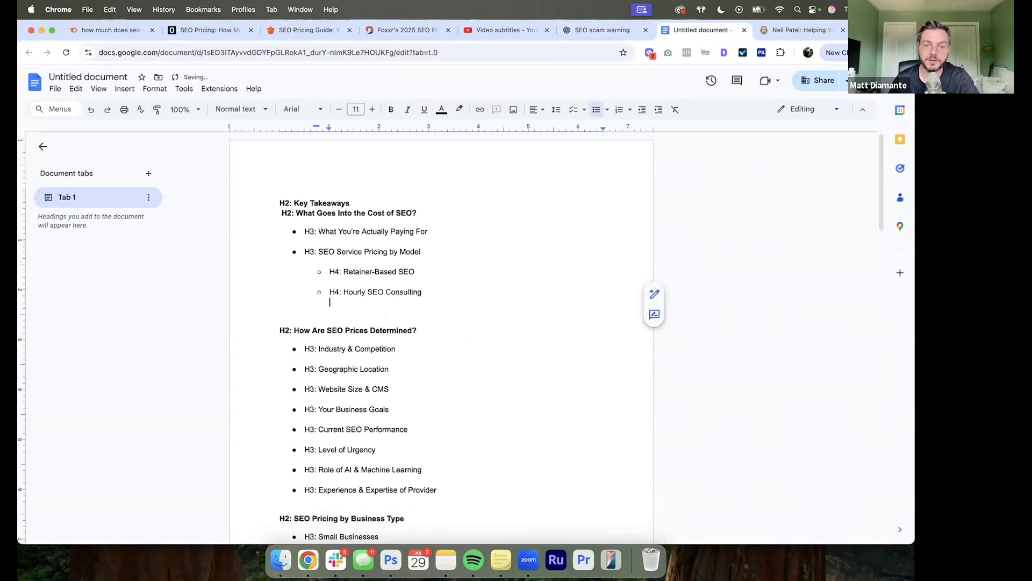
# Step: Delete all H3 bullets under "H2: How Are SEO Prices Determined?", including the leftover empty bullet
pyautogui.scroll(-3, 450, 338)
pyautogui.moveTo(452, 388); pyautogui.dragTo(274, 247)
pyautogui.press('BackSpace')
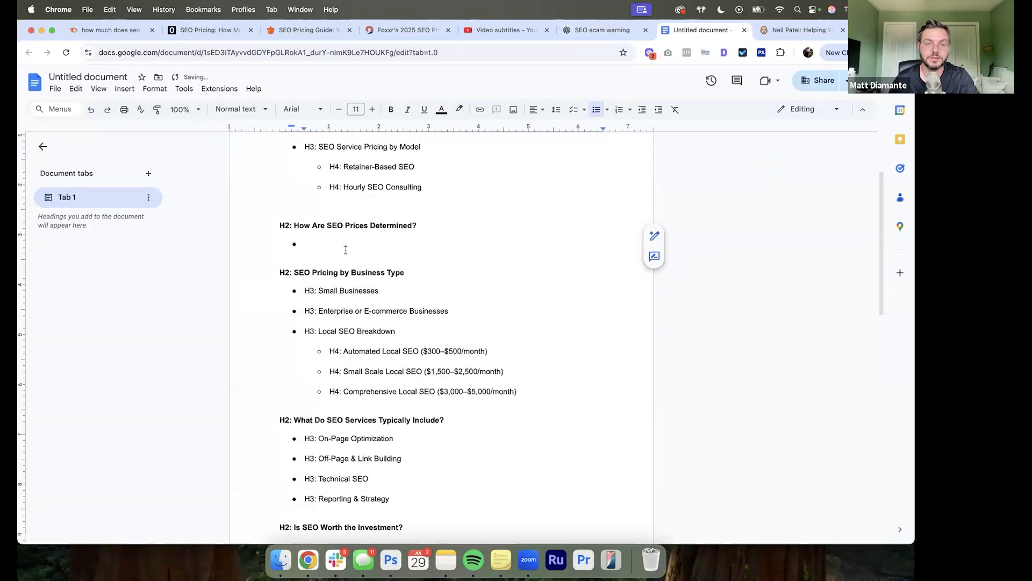
pyautogui.press('BackSpace')
pyautogui.press('BackSpace')
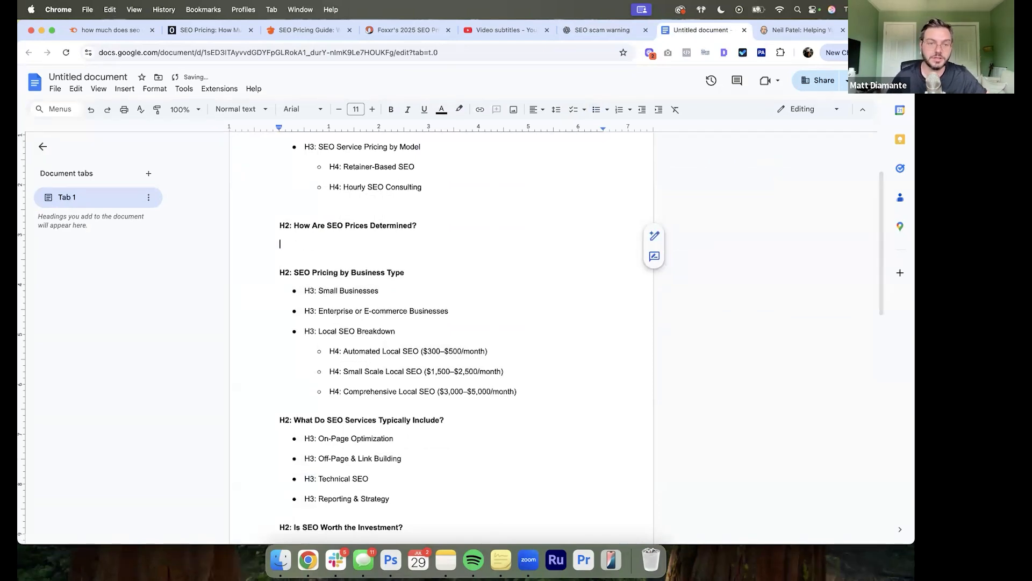
# Step: Delete the "H4: Automated Local SEO ($300–$500/month)" heading and its bullet under Local SEO Breakdown
pyautogui.scroll(-2, 441, 339)
pyautogui.scroll(-1, 355, 245)
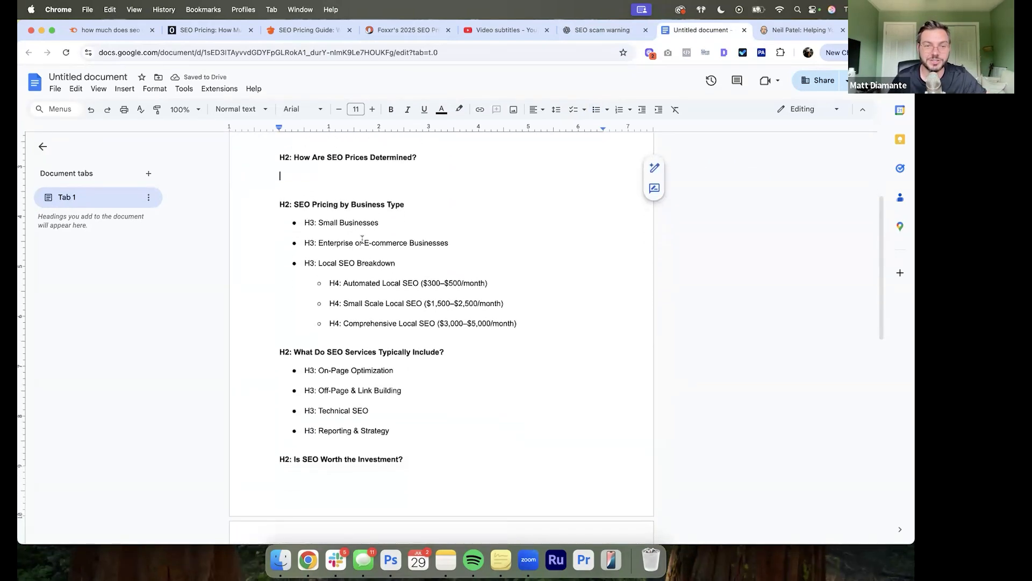
pyautogui.moveTo(500, 281); pyautogui.dragTo(327, 280)
pyautogui.press('BackSpace')
pyautogui.press('BackSpace')
pyautogui.press('BackSpace')
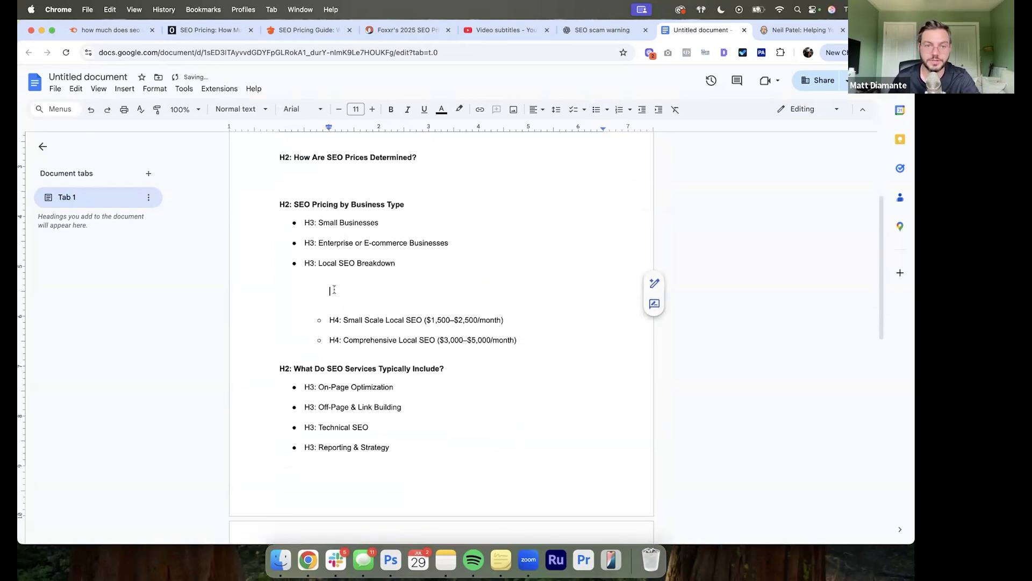
# Step: Remove the empty line under Local SEO Breakdown and replace "Small Scale Local SEO" with "Stread Growth Package" in the first H4 heading
pyautogui.doubleClick(513, 292)
pyautogui.scroll(-1, 514, 292)
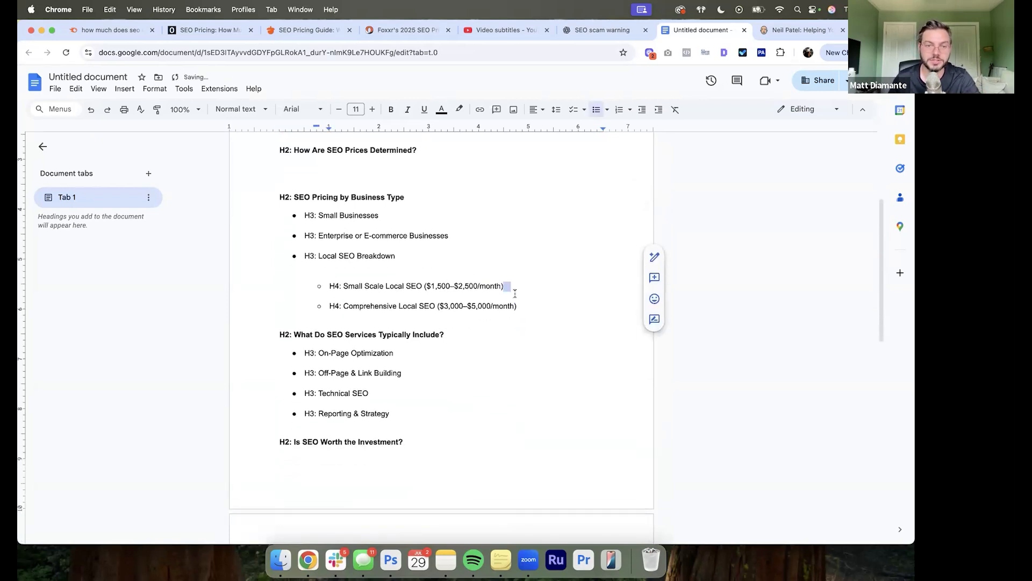
pyautogui.moveTo(412, 273); pyautogui.dragTo(344, 272)
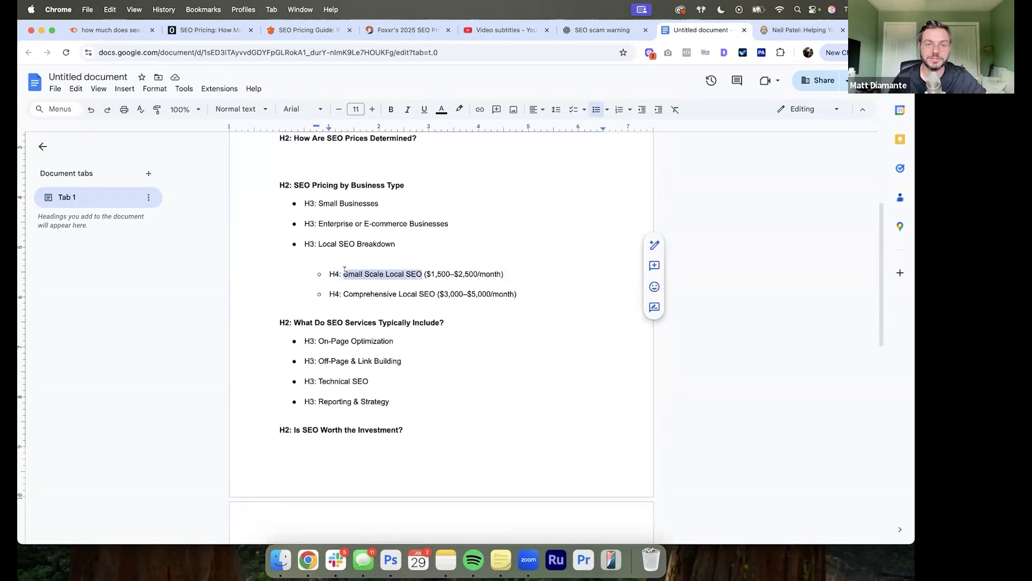
pyautogui.write('Shoud')
pyautogui.press('BackSpace')
pyautogui.press('BackSpace')
pyautogui.press('BackSpace')
pyautogui.press('BackSpace')
pyautogui.write('tread G')
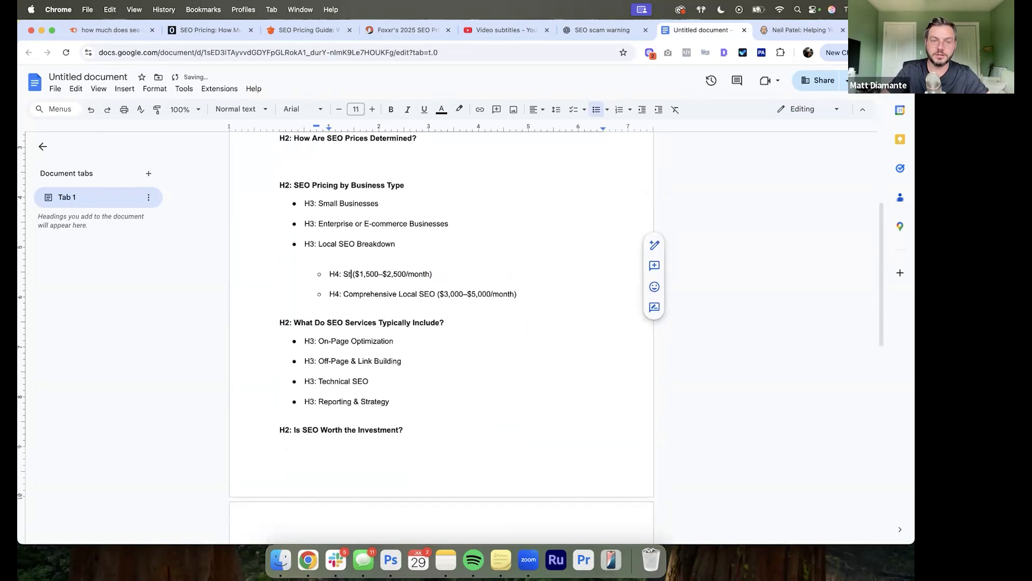
pyautogui.write('rowth ')
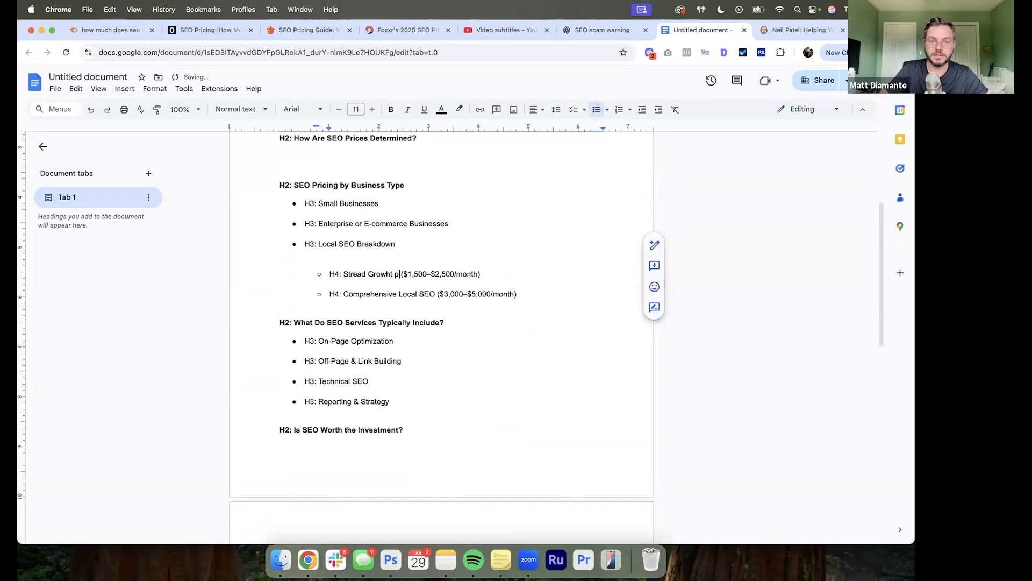
pyautogui.write('Package')
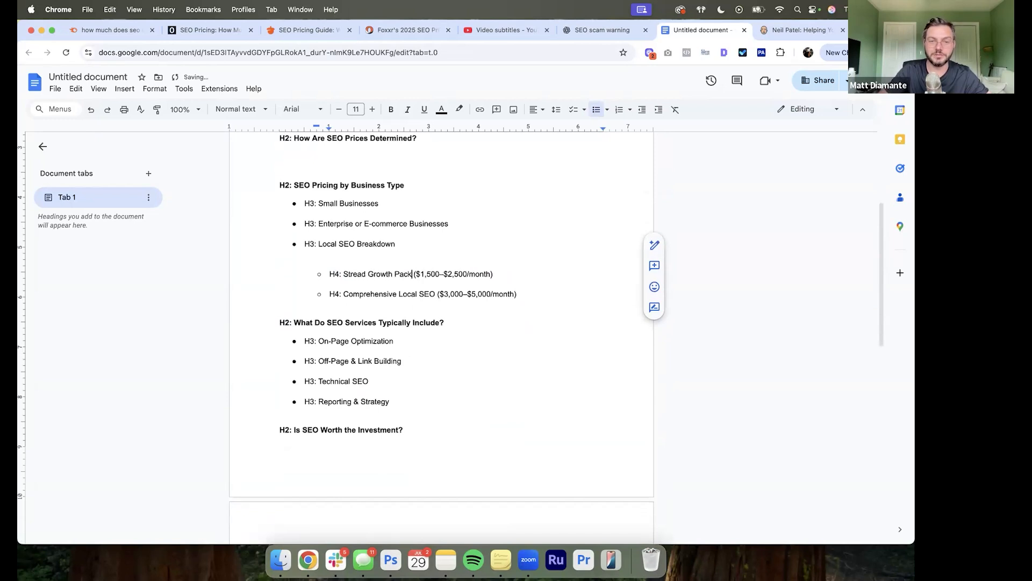
# Step: Replace "Comprehensive Local SEO" with "Accelerated Growth" in the second H4 heading under Local SEO Breakdown
pyautogui.moveTo(436, 295); pyautogui.dragTo(347, 290)
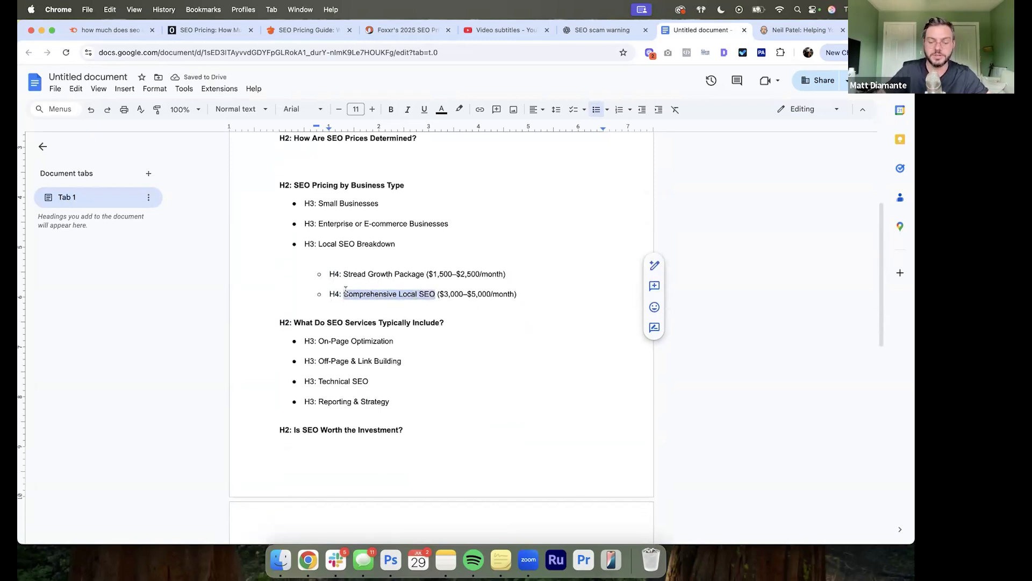
pyautogui.write('A')
pyautogui.write('ccelerate')
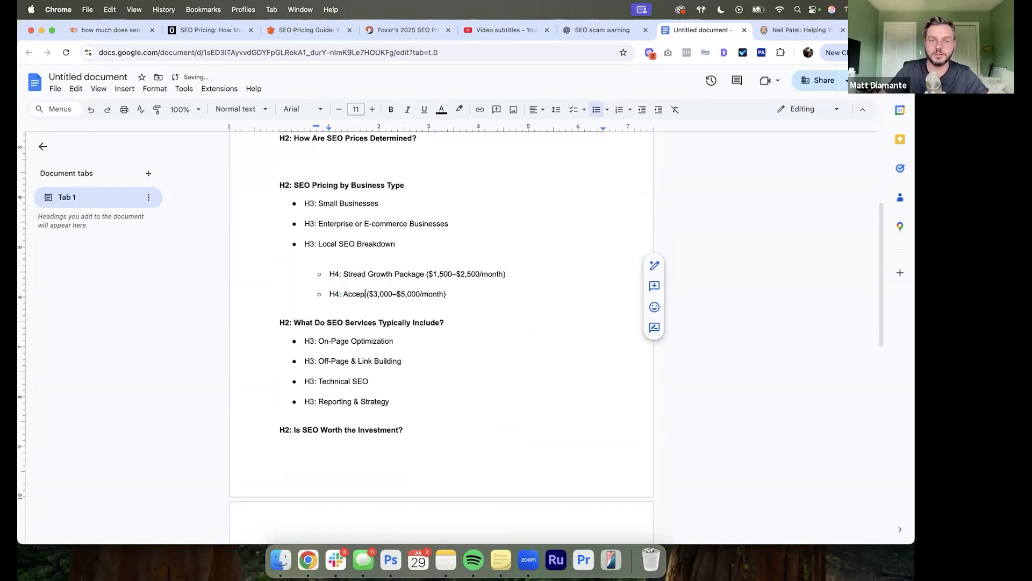
pyautogui.write('d Growth')
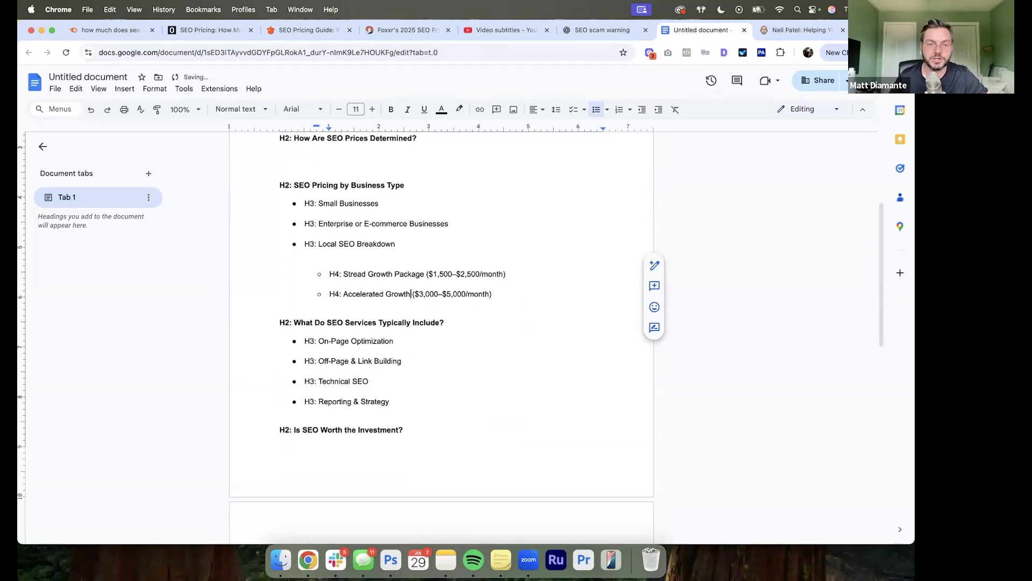
# Step: Review the remaining outline headings, from "Is SEO Worth the Investment?" through the questions under "FAQs About SEO Costs"
pyautogui.scroll(-2, 339, 273)
pyautogui.scroll(-6, 339, 273)
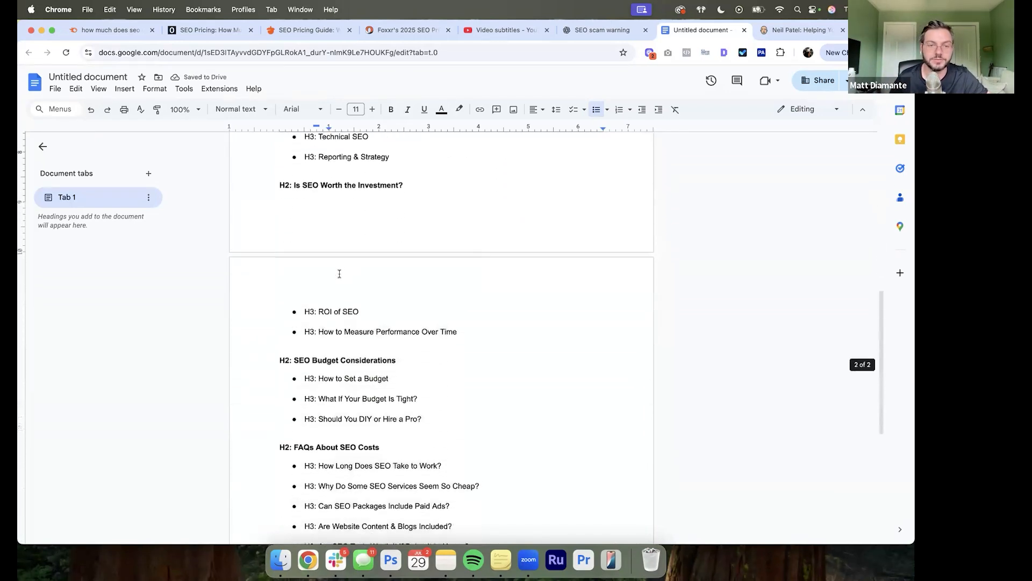
pyautogui.scroll(-1, 424, 268)
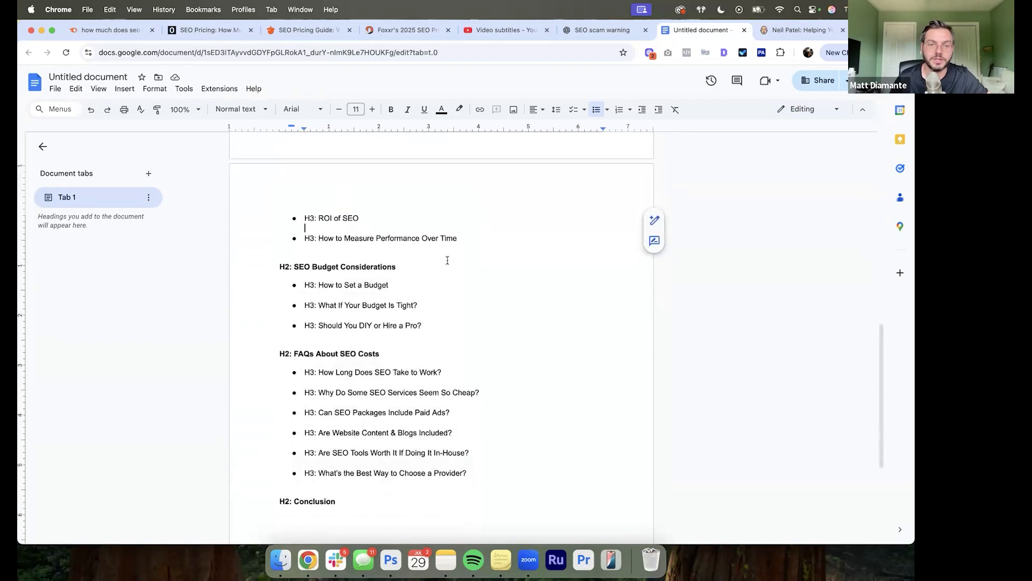
pyautogui.scroll(-1, 447, 258)
pyautogui.click(400, 265)
pyautogui.scroll(-1, 425, 238)
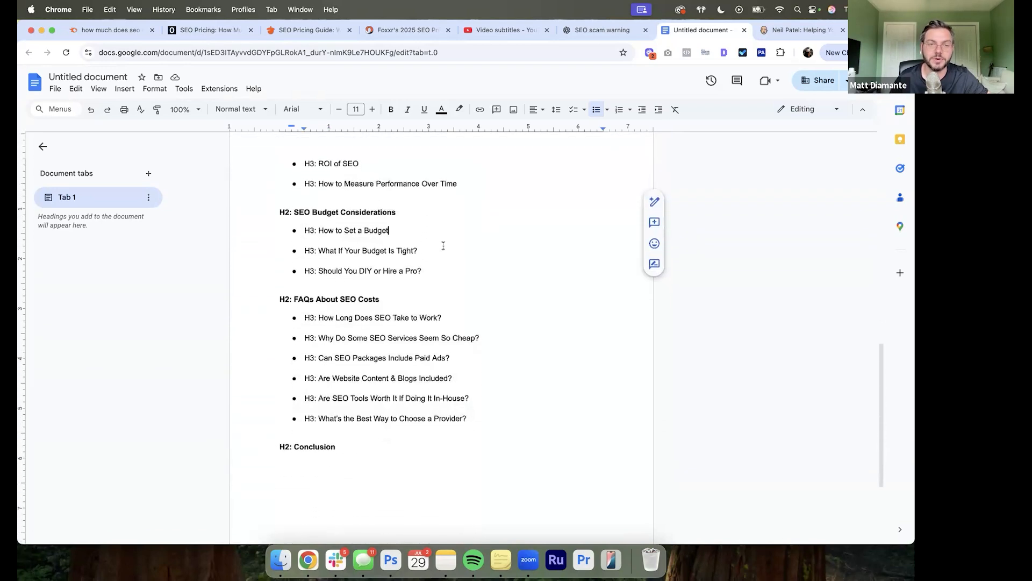
pyautogui.scroll(-1, 442, 268)
pyautogui.scroll(-3, 438, 253)
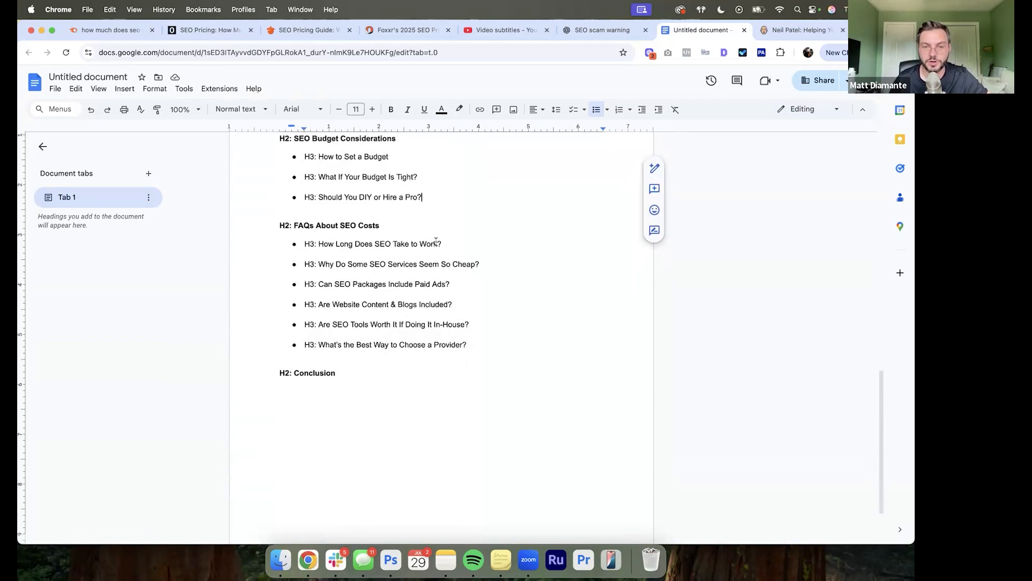
pyautogui.click(465, 243)
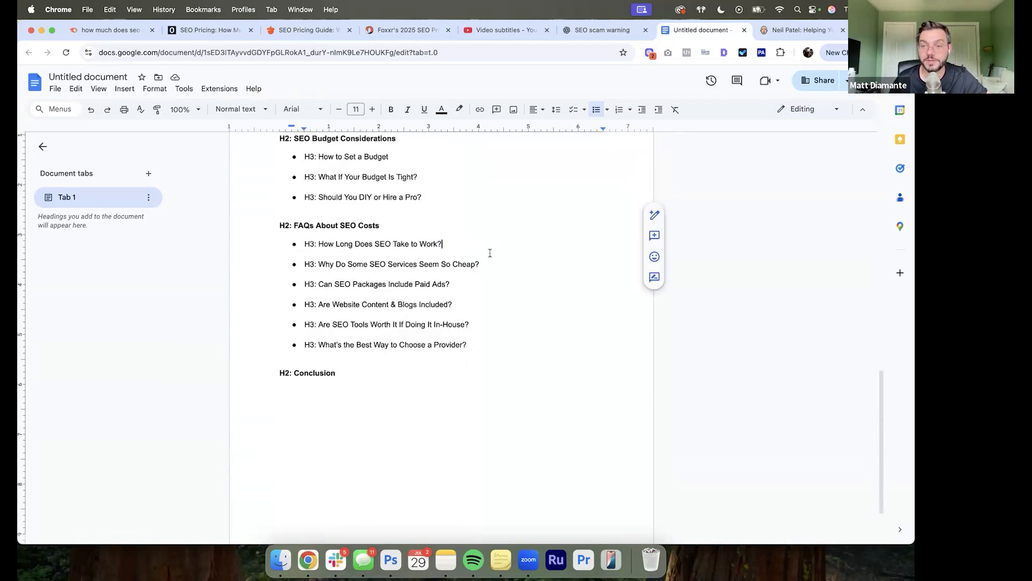
pyautogui.scroll(-1, 490, 253)
pyautogui.moveTo(458, 236); pyautogui.dragTo(318, 237)
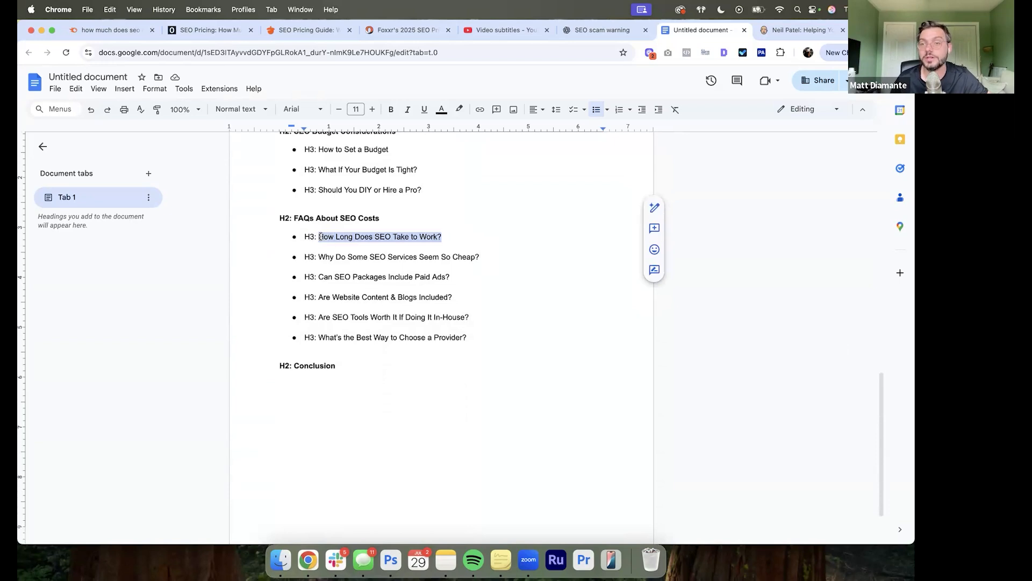
pyautogui.click(469, 238)
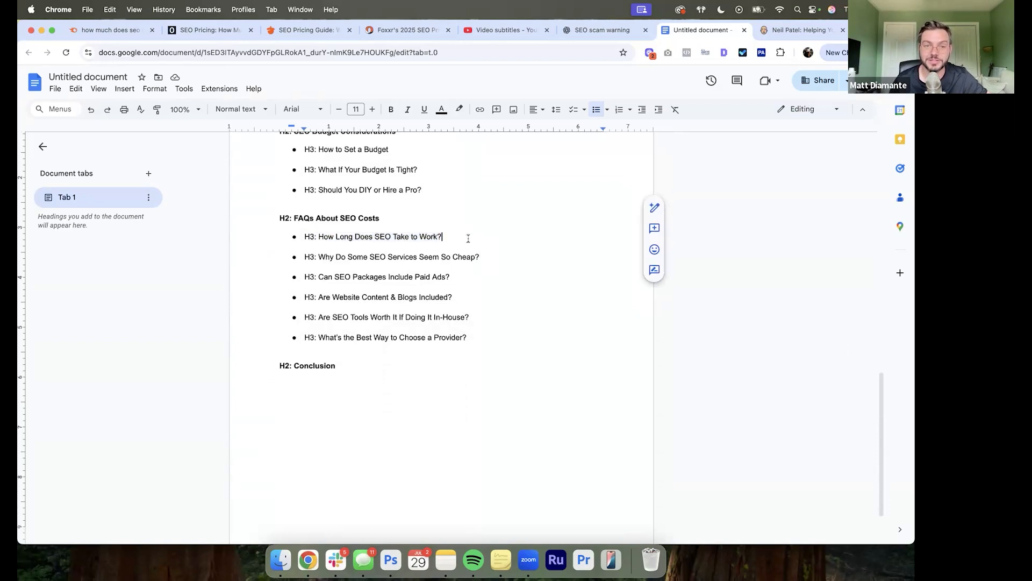
pyautogui.scroll(-2, 490, 237)
pyautogui.moveTo(497, 232); pyautogui.dragTo(375, 232)
pyautogui.click(376, 232)
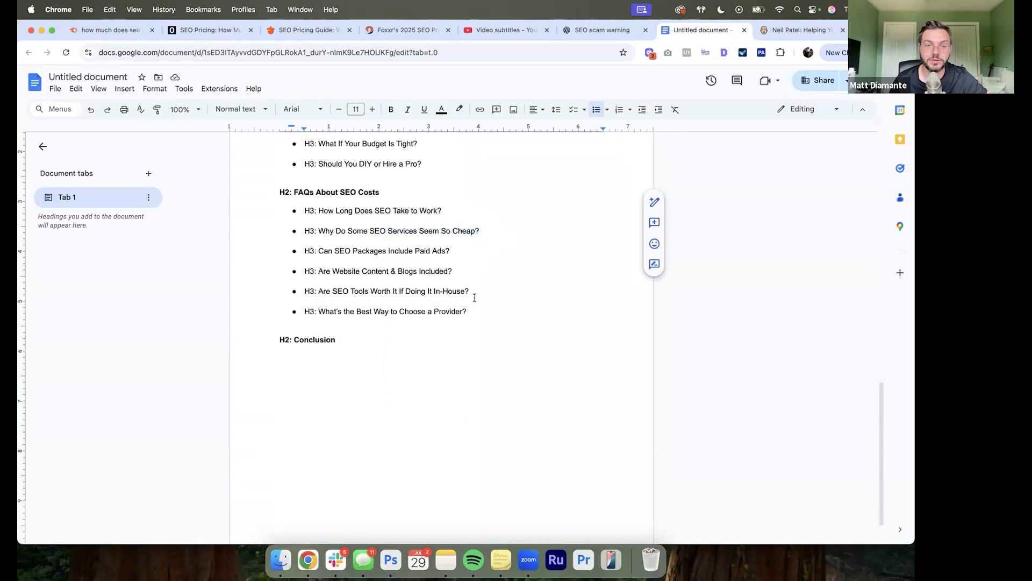
# Step: Change the final H2 heading from "Conclusion" to "Next Steps: To Hire or DIY SEO"
pyautogui.scroll(-2, 430, 299)
pyautogui.moveTo(338, 299); pyautogui.dragTo(297, 297)
pyautogui.write('Next Steps: To')
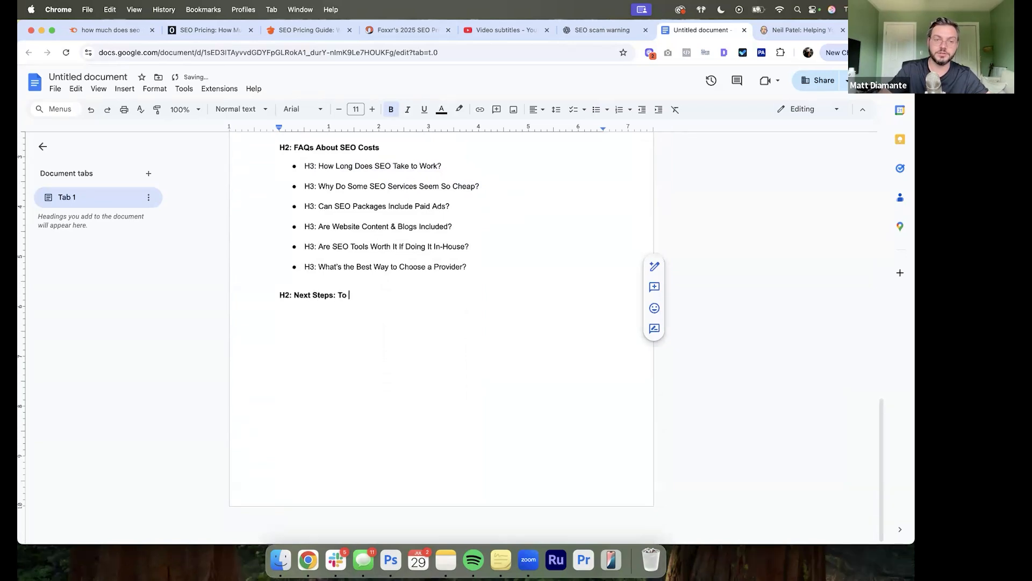
pyautogui.write(' Hire or DIY SEO')
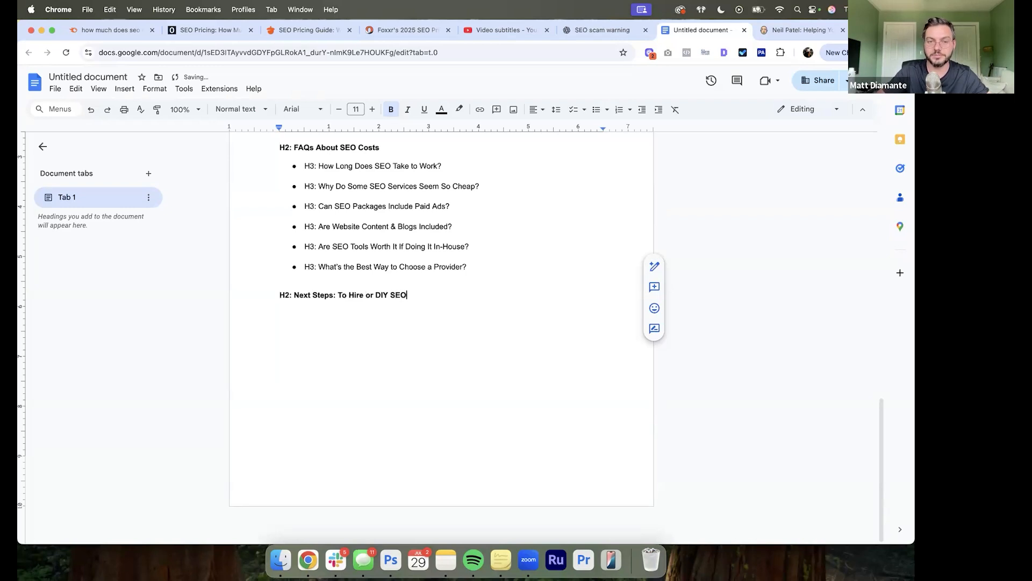
# Step: Copy the edited heading outline from the document and switch to the ChatGPT conversation to write a new message
pyautogui.moveTo(369, 320); pyautogui.dragTo(592, 81)
pyautogui.click(624, 30)
pyautogui.click(332, 488)
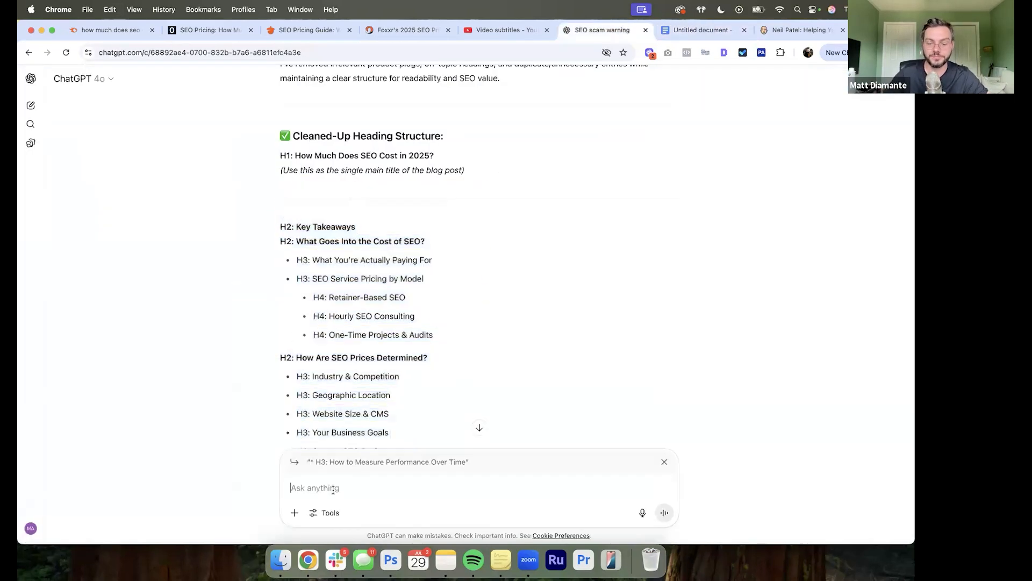
# Step: Begin a prompt with "Using the following outline and article summarizes above, as well as the initial transcript provided (which was from one of my videos)"
pyautogui.write('Using the fol')
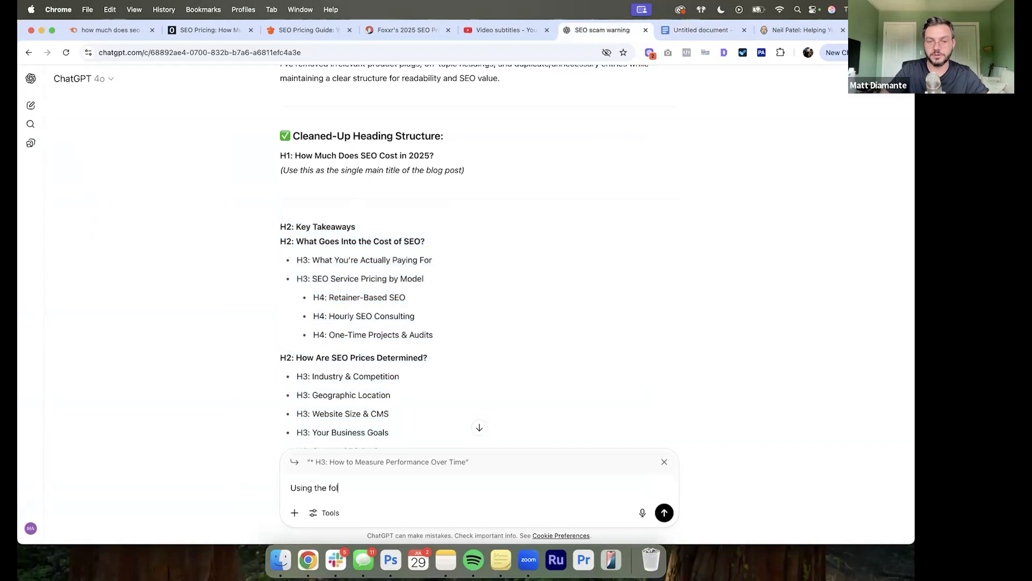
pyautogui.write('lowing outline and article summarz')
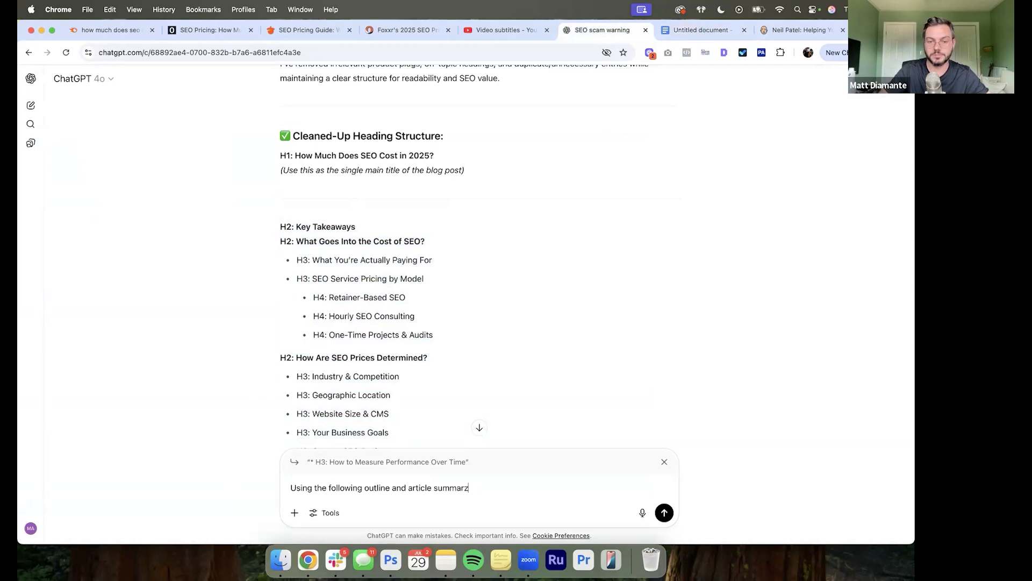
pyautogui.write('ies  ab')
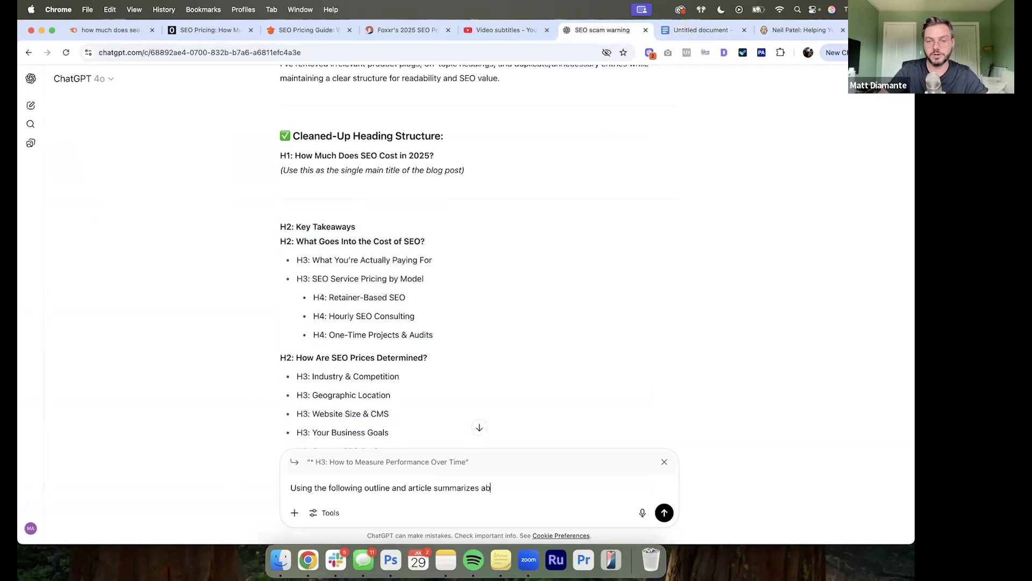
pyautogui.write('ove, as well as the initial tra')
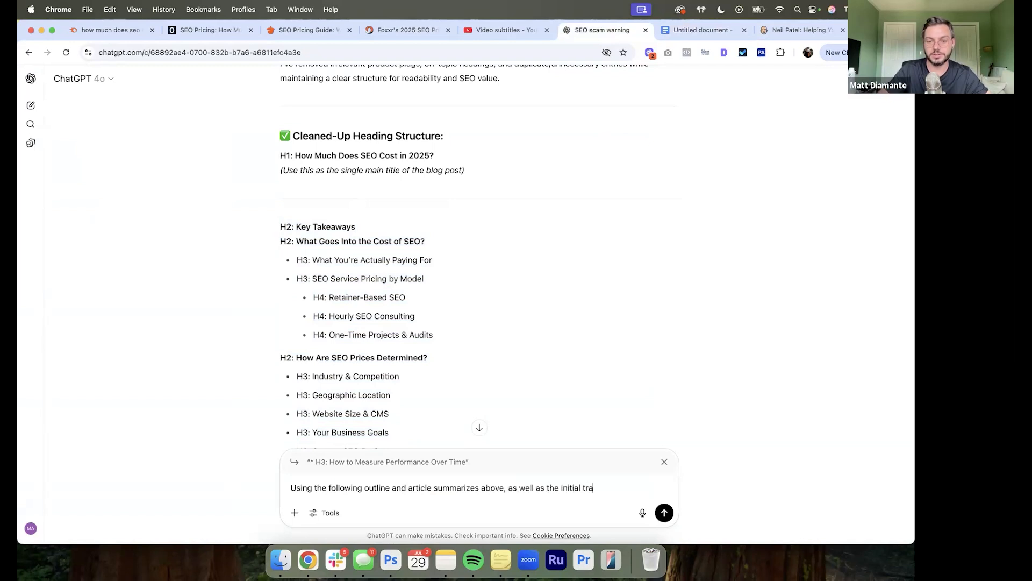
pyautogui.write('nscript provided (which was fro')
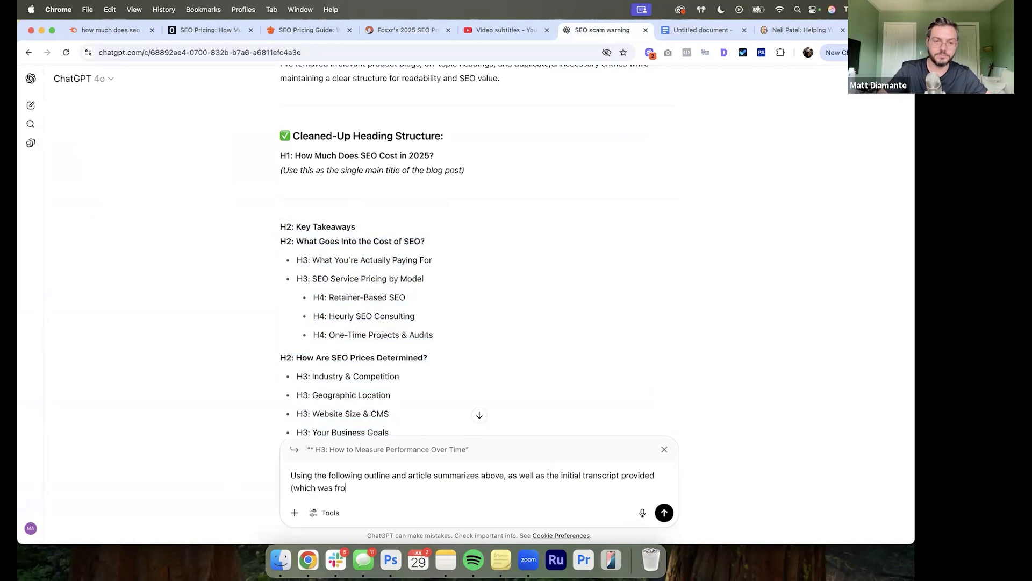
pyautogui.write('m one of my ')
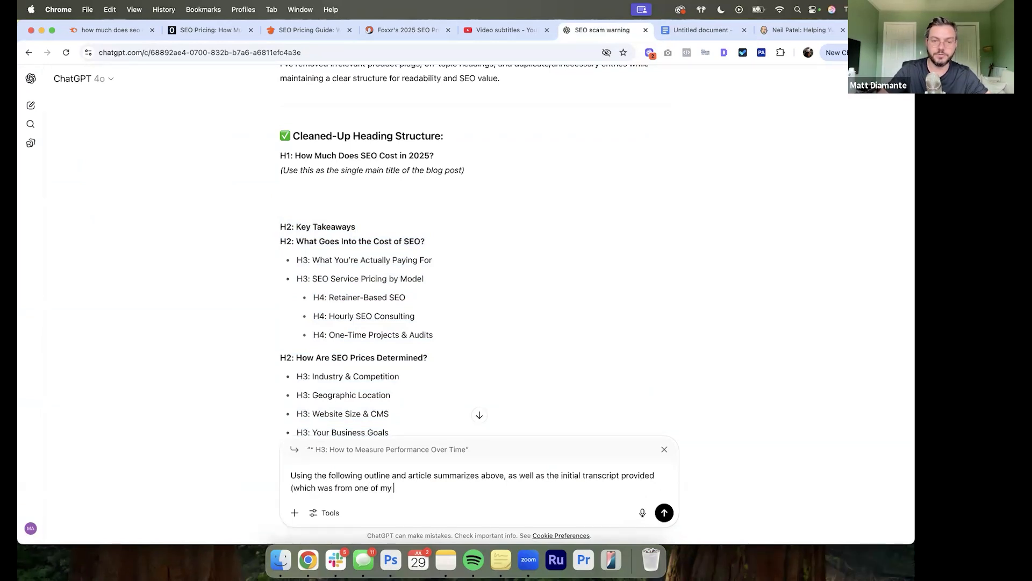
# Step: Continue the prompt with "write a detailed blog post using my experience, expertise, case studies, etc."
pyautogui.write('videos) write a')
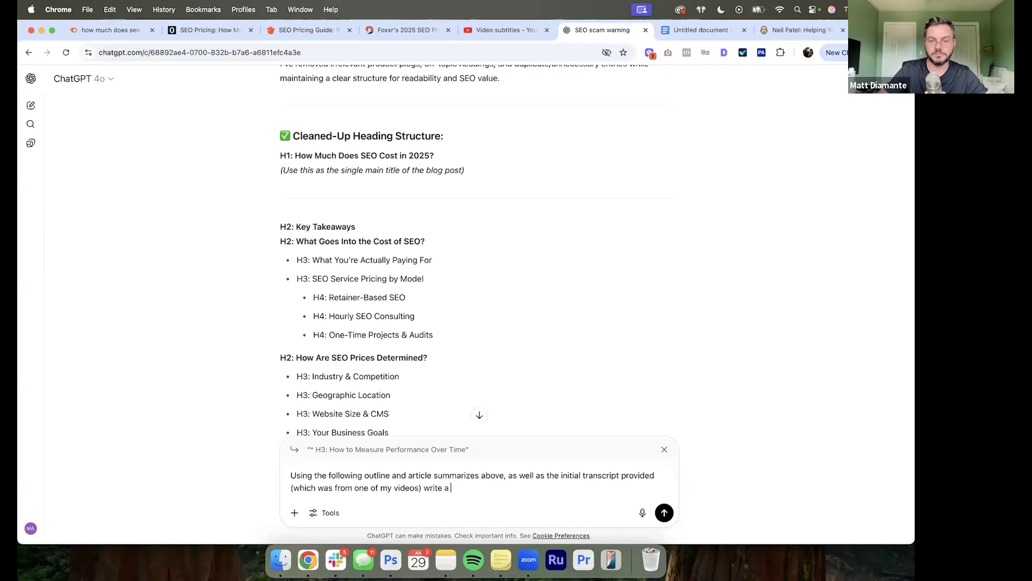
pyautogui.write(' detailed blog post u')
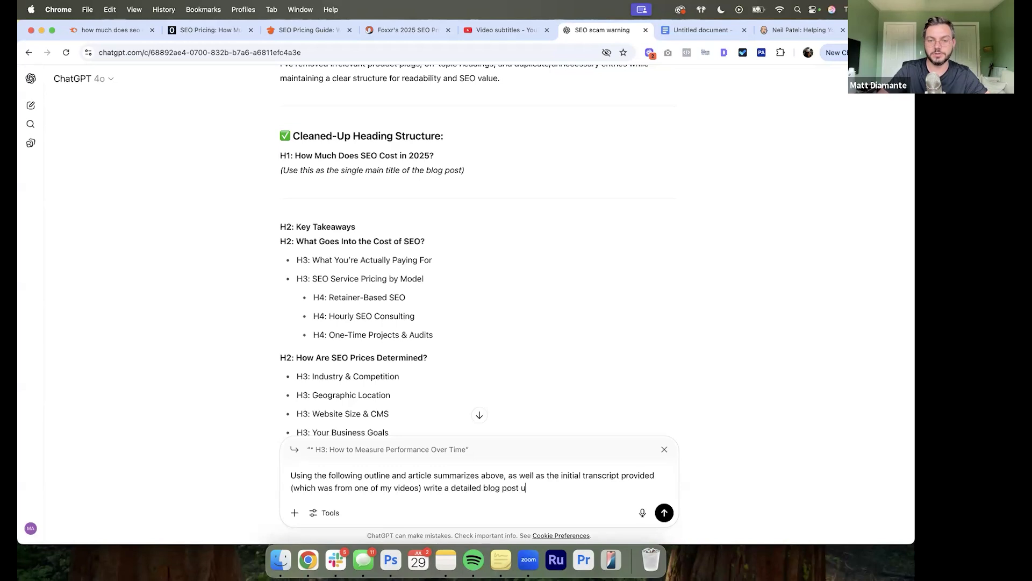
pyautogui.write('sing my experience, exper')
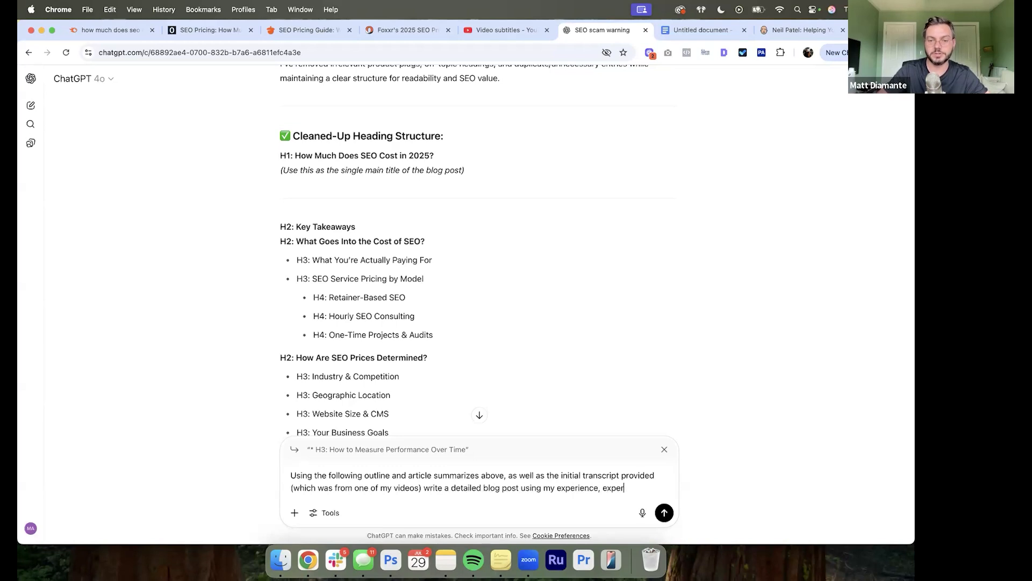
pyautogui.write('tise, case studies,')
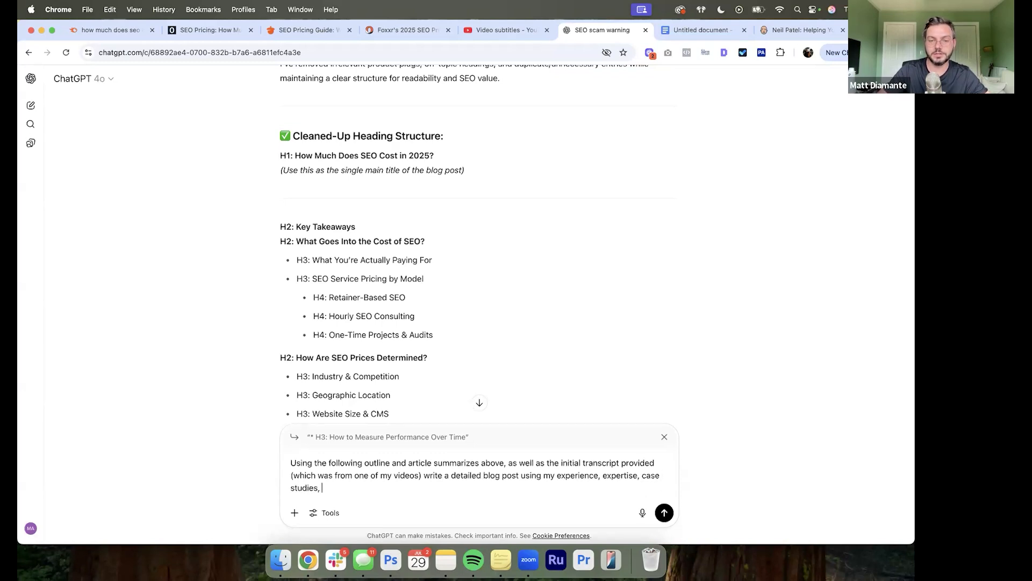
pyautogui.write(' etc.')
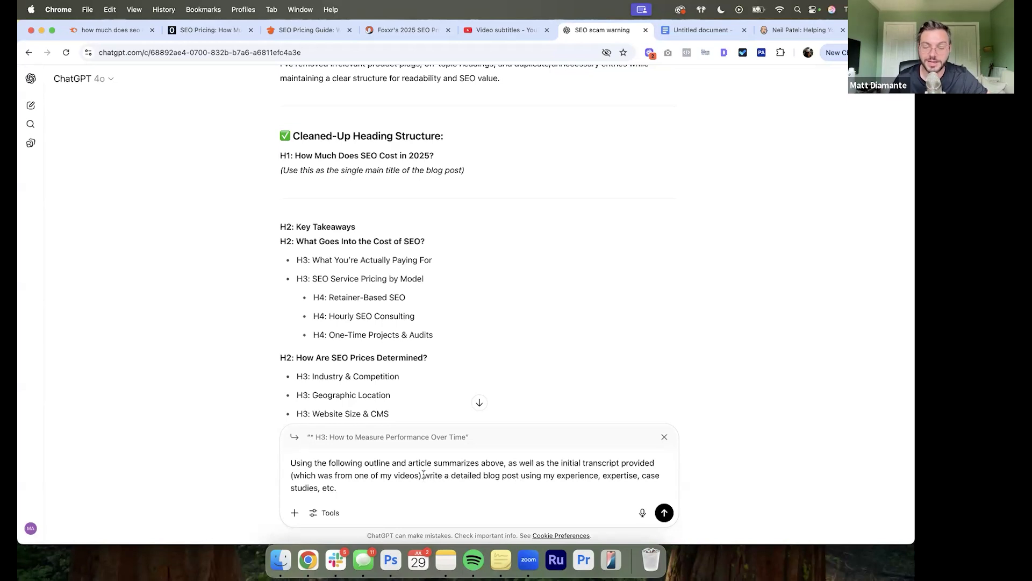
# Step: Replace "write a" with "ask me questions that you'd need to know in order to write a", add the copied outline, and send the prompt
pyautogui.moveTo(423, 475); pyautogui.dragTo(449, 475)
pyautogui.write('ask me')
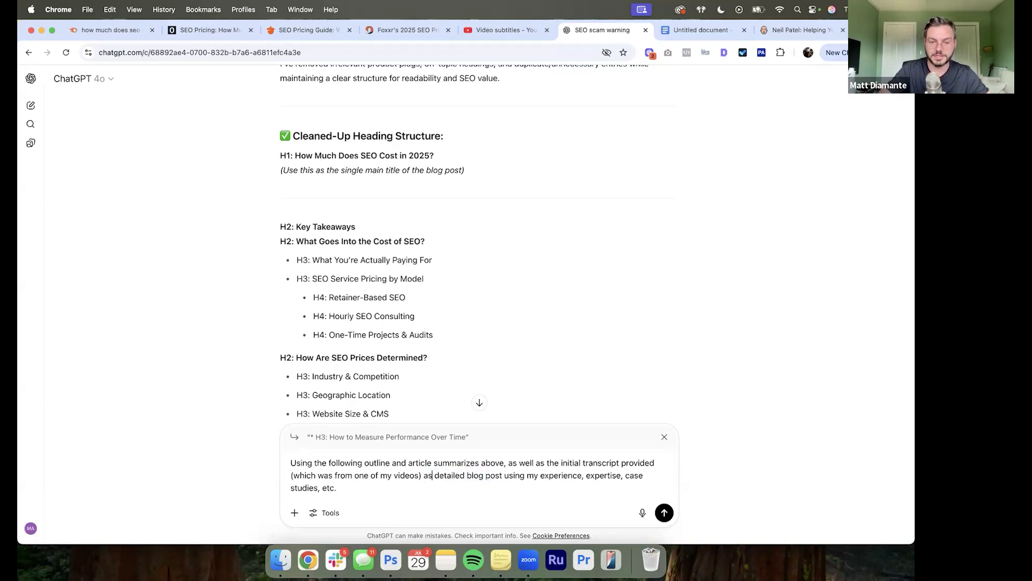
pyautogui.write(' questions that you')
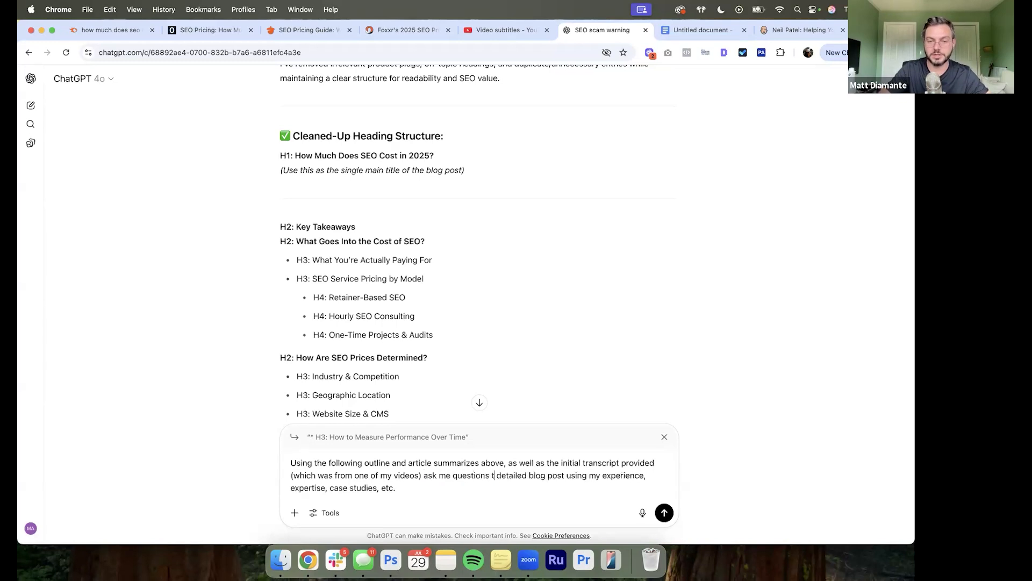
pyautogui.write("'d need to know in o")
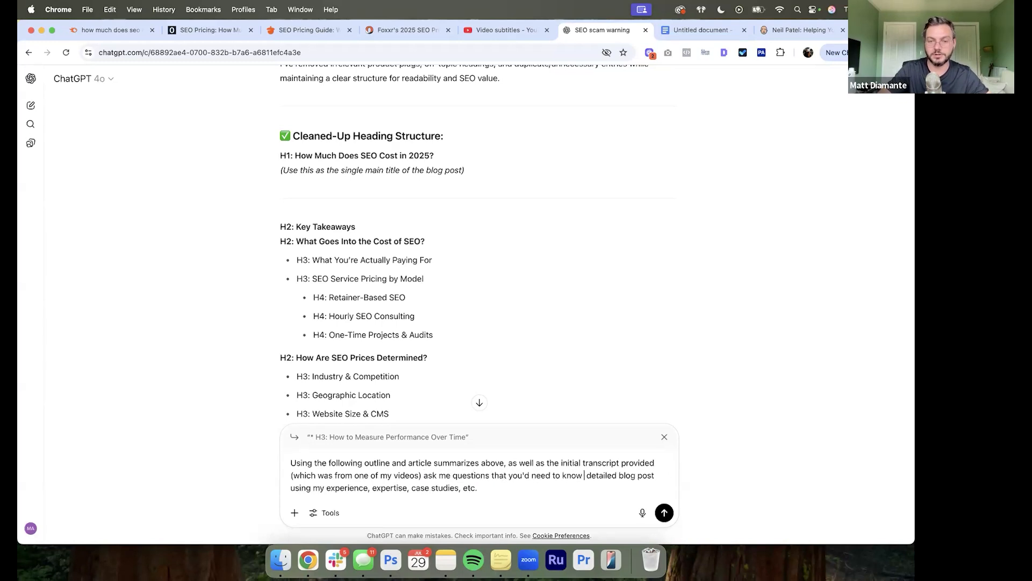
pyautogui.write('rder to write a')
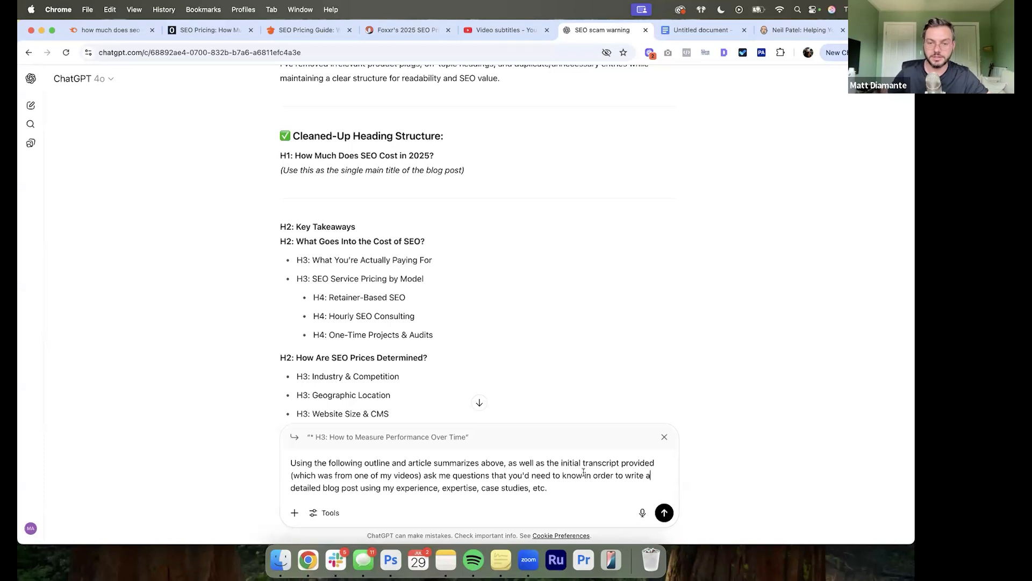
pyautogui.press('Return')
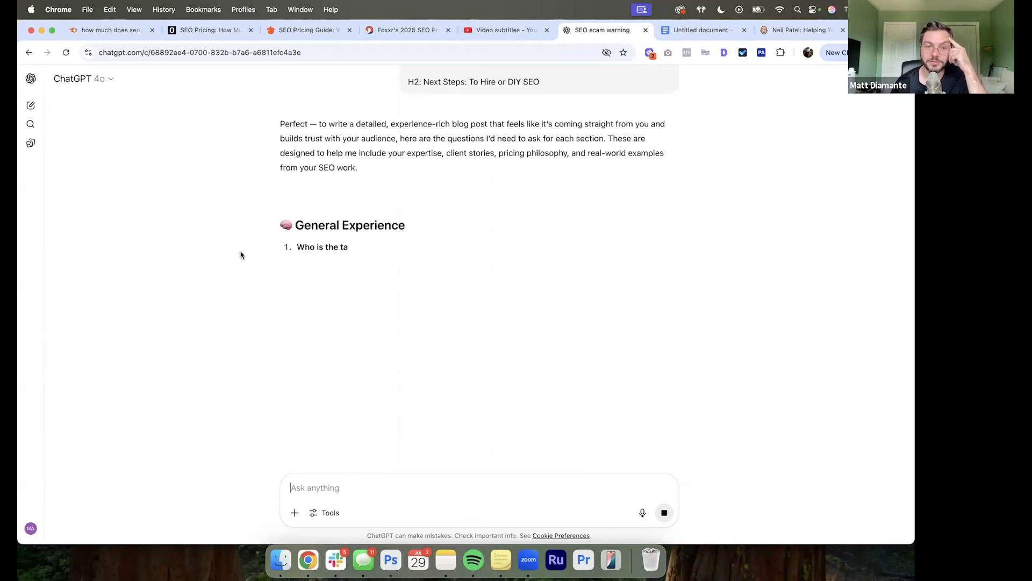
# Step: Review ChatGPT's opening questions on general experience, key takeaways and what clients are actually paying for
pyautogui.moveTo(305, 249); pyautogui.dragTo(446, 248)
pyautogui.click(482, 250)
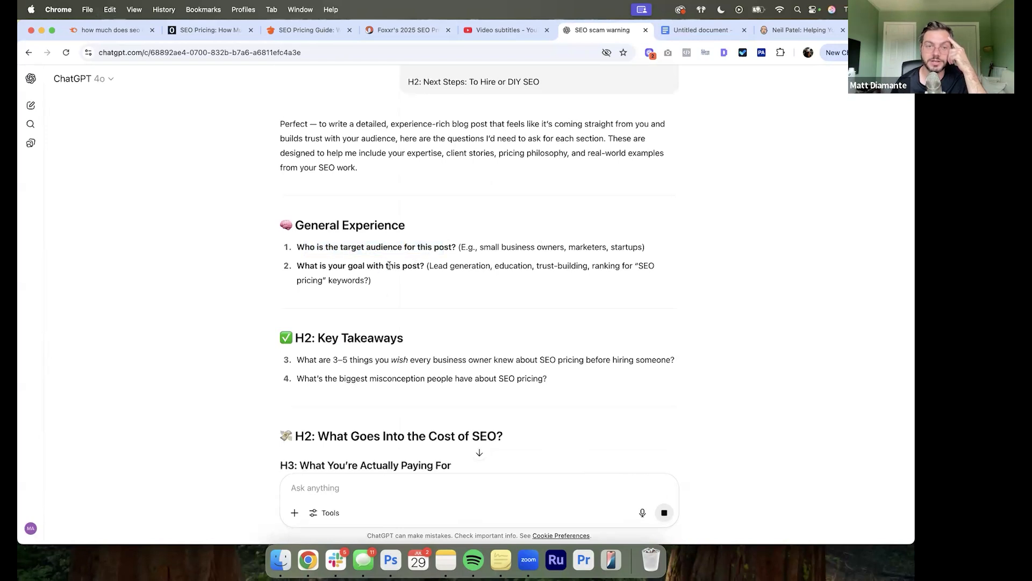
pyautogui.scroll(-2, 389, 266)
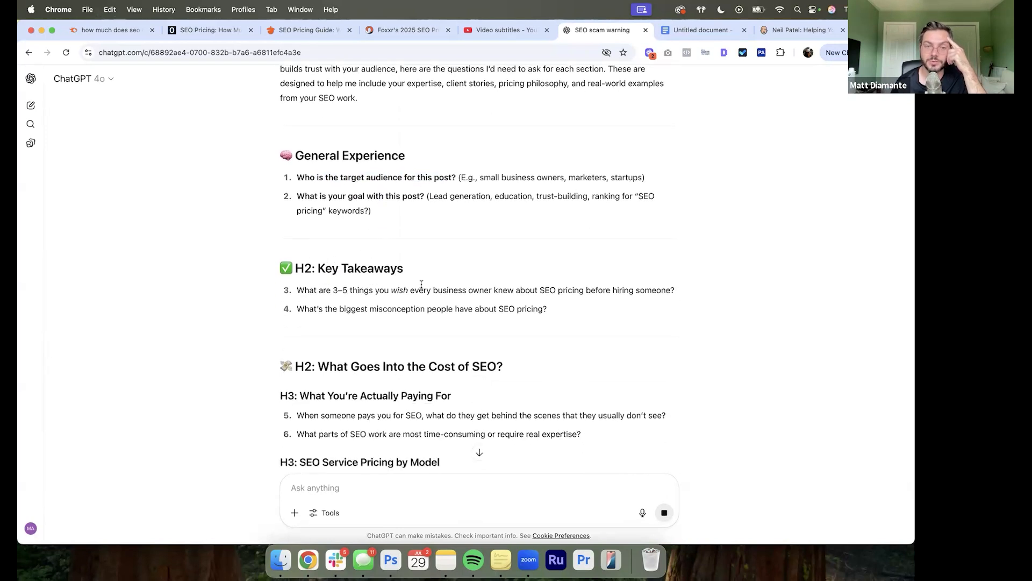
pyautogui.moveTo(426, 289); pyautogui.dragTo(389, 290)
pyautogui.click(387, 291)
pyautogui.scroll(-5, 387, 291)
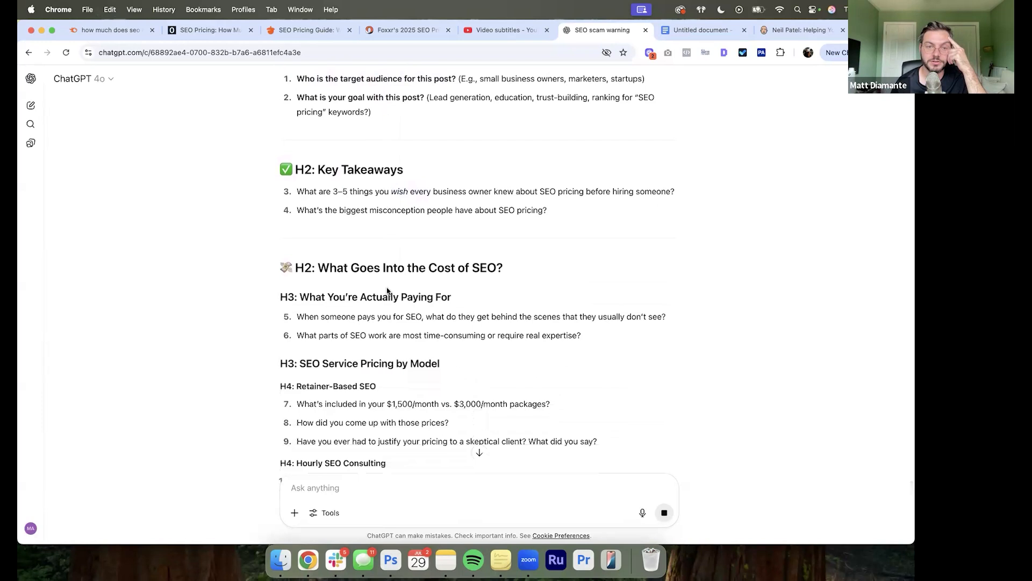
pyautogui.scroll(-1, 389, 287)
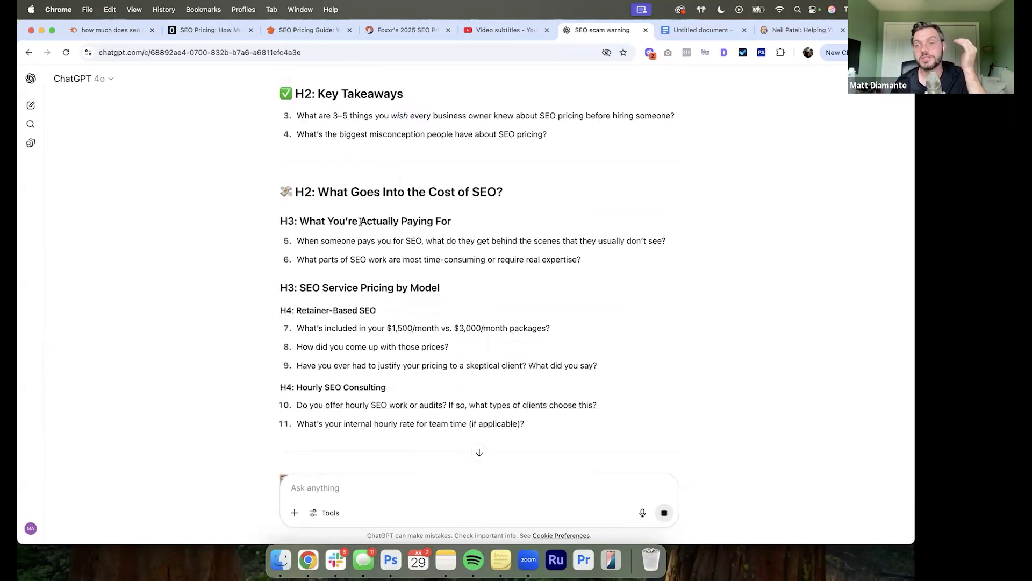
pyautogui.moveTo(359, 221); pyautogui.dragTo(281, 221)
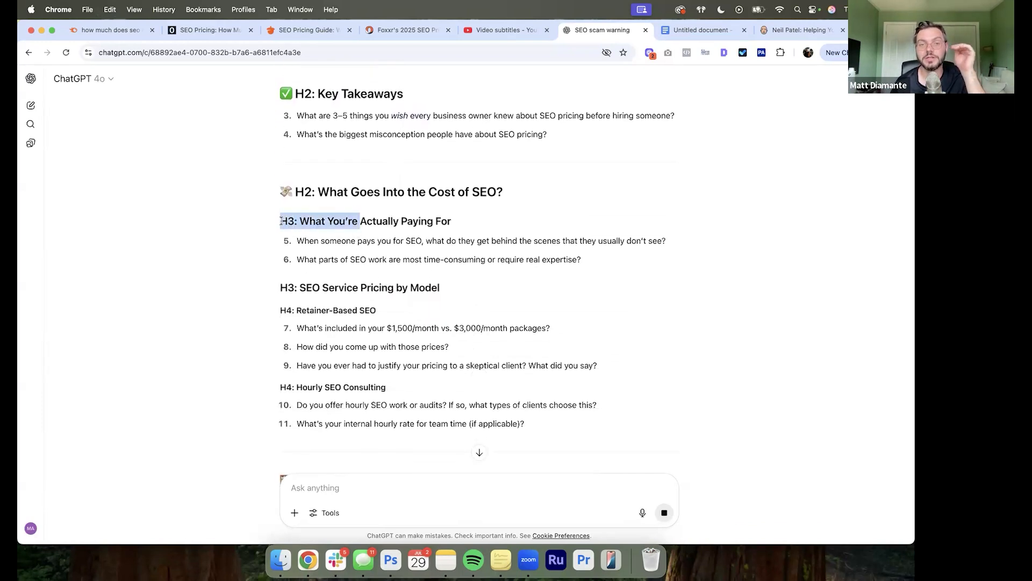
pyautogui.click(281, 221)
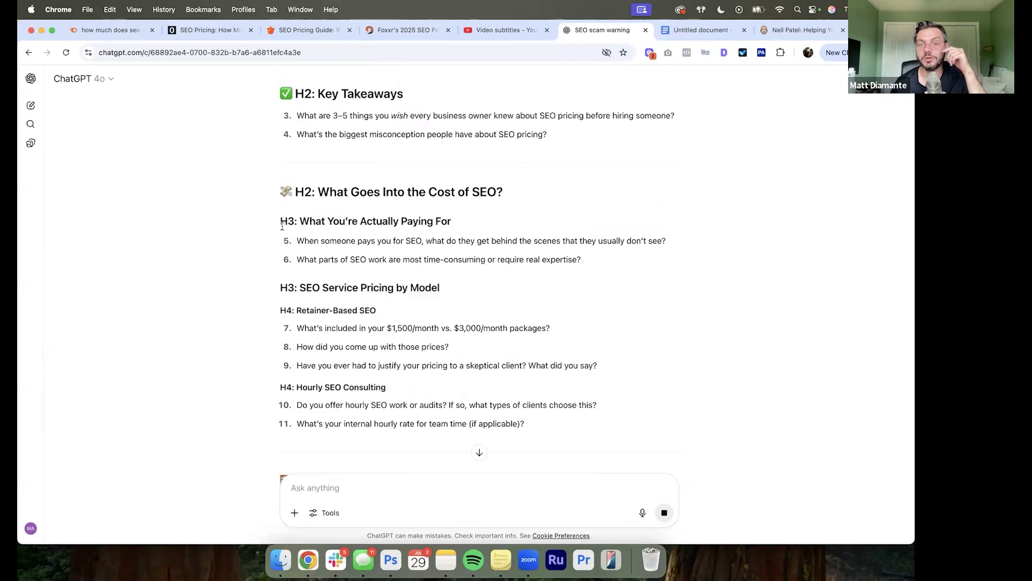
# Step: Read the questions about SEO service pricing by model, covering retainer packages, price justification and hourly consulting
pyautogui.scroll(-3, 322, 299)
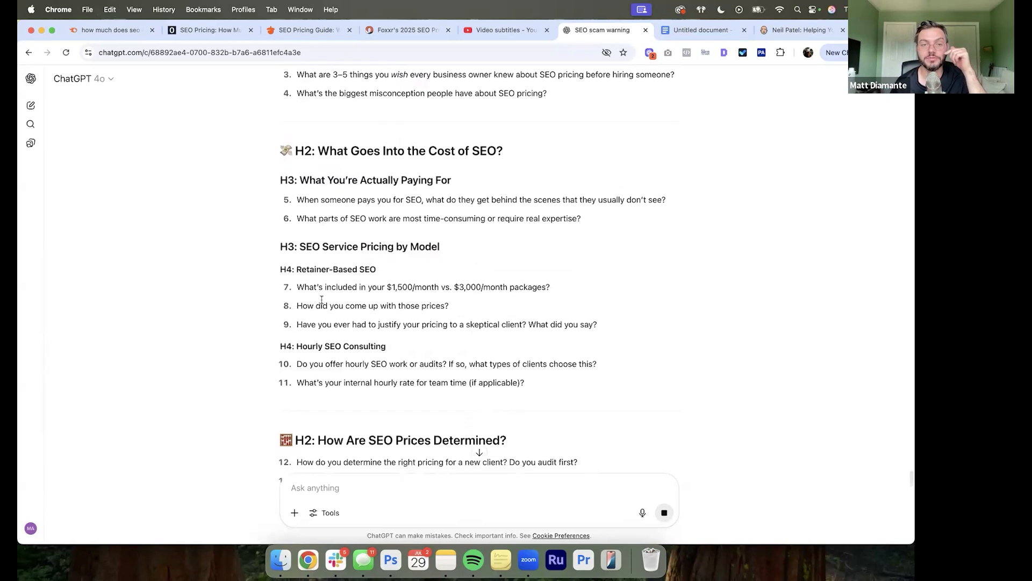
pyautogui.moveTo(297, 287); pyautogui.dragTo(552, 289)
pyautogui.click(551, 291)
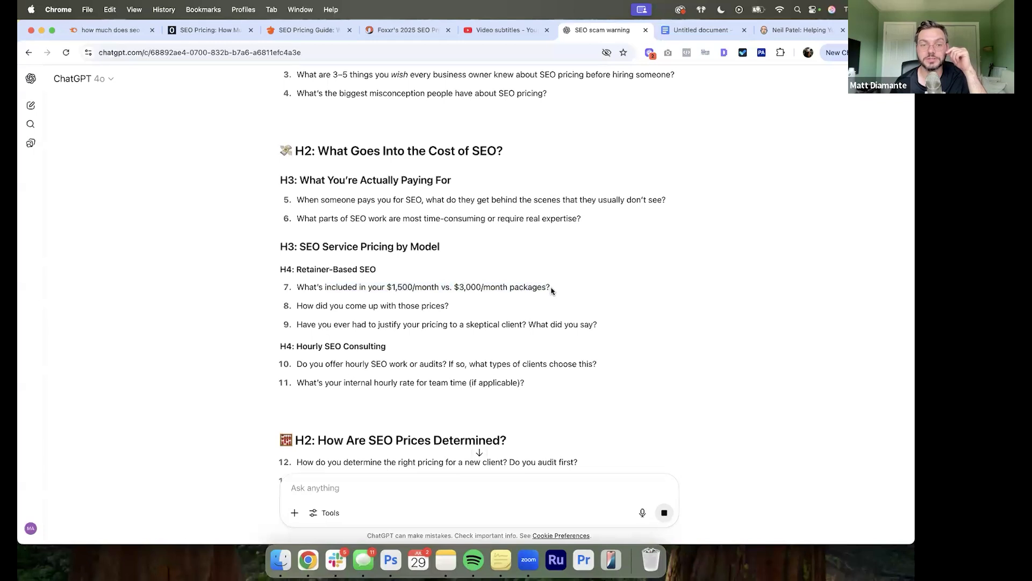
pyautogui.scroll(-2, 551, 291)
pyautogui.moveTo(296, 267); pyautogui.dragTo(406, 267)
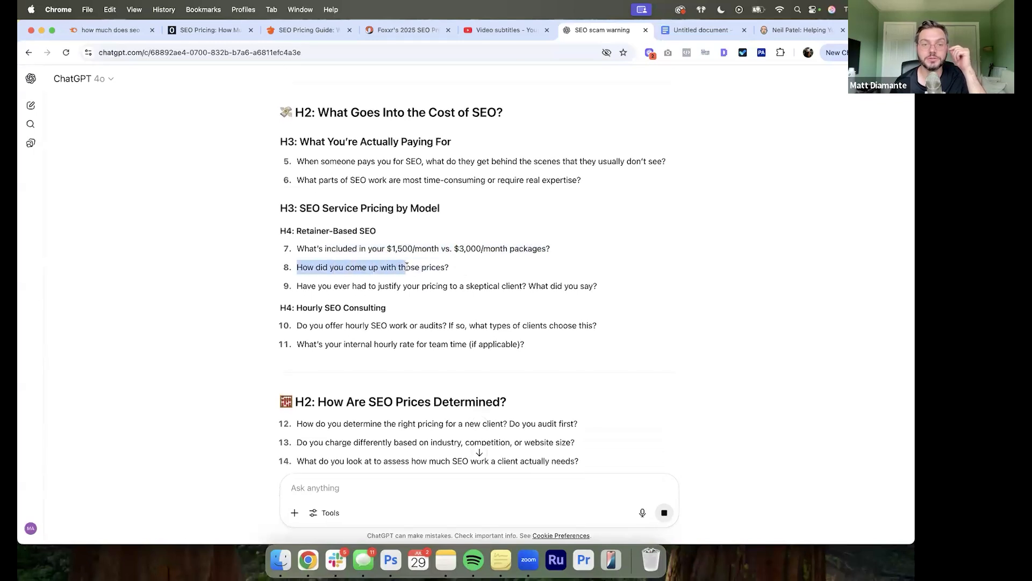
pyautogui.moveTo(327, 286); pyautogui.dragTo(441, 288)
pyautogui.click(440, 288)
pyautogui.scroll(-1, 444, 291)
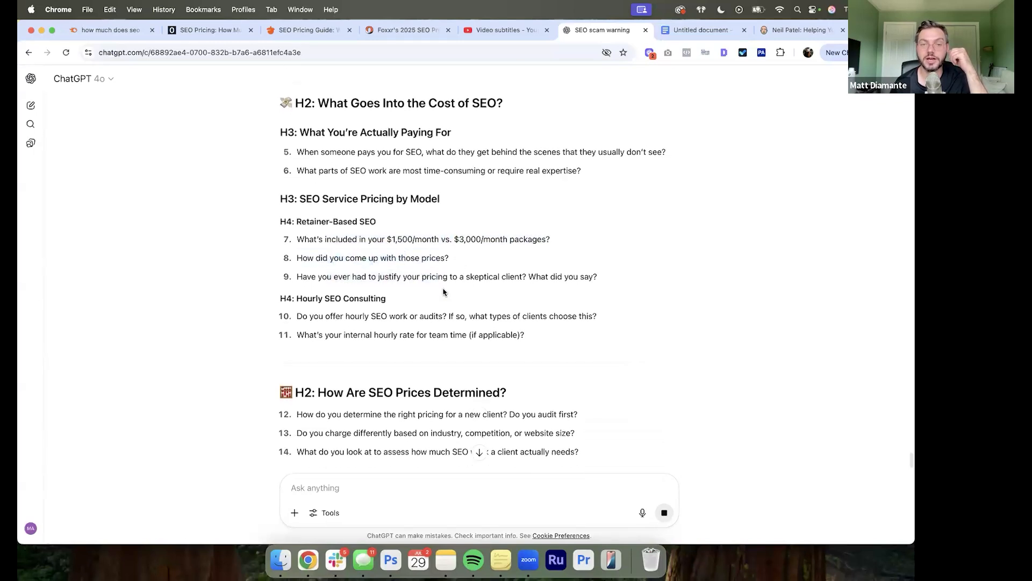
pyautogui.scroll(-5, 443, 292)
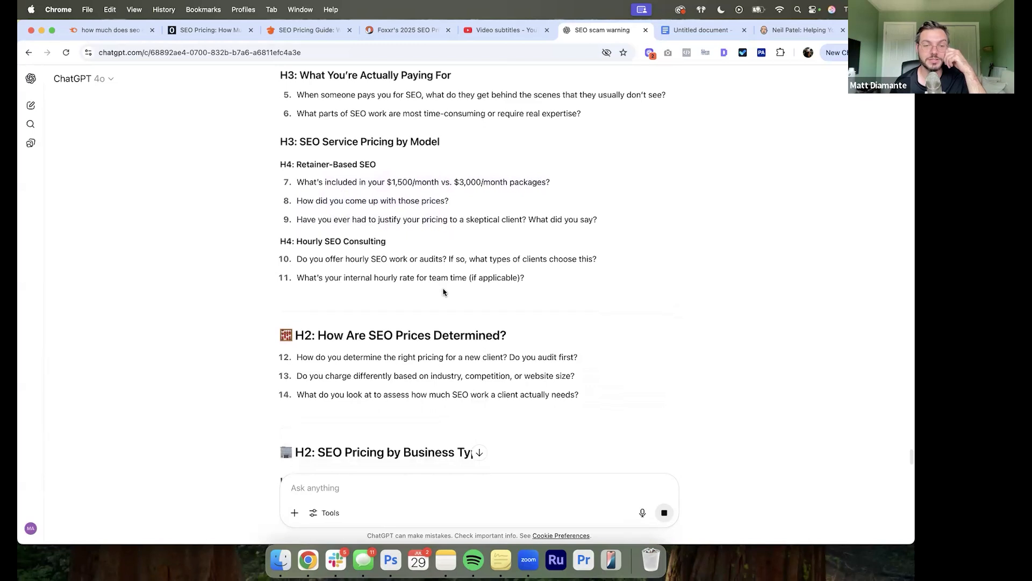
# Step: Skim the remaining questions through budget considerations, SEO cost FAQs and the next-steps section to the end of the reply
pyautogui.scroll(-15, 444, 292)
pyautogui.scroll(-20, 443, 292)
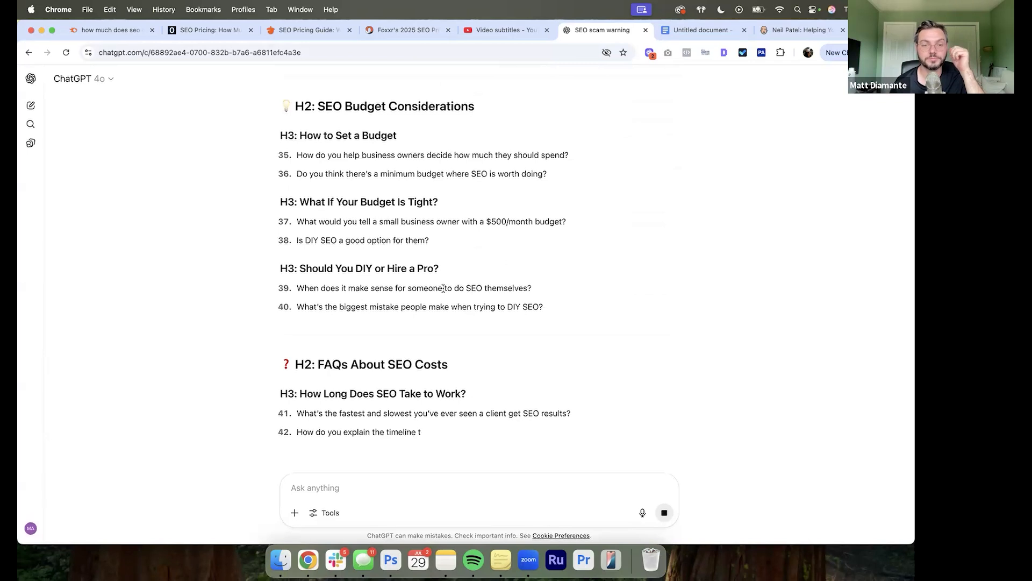
pyautogui.scroll(-1, 444, 288)
pyautogui.scroll(-3, 444, 288)
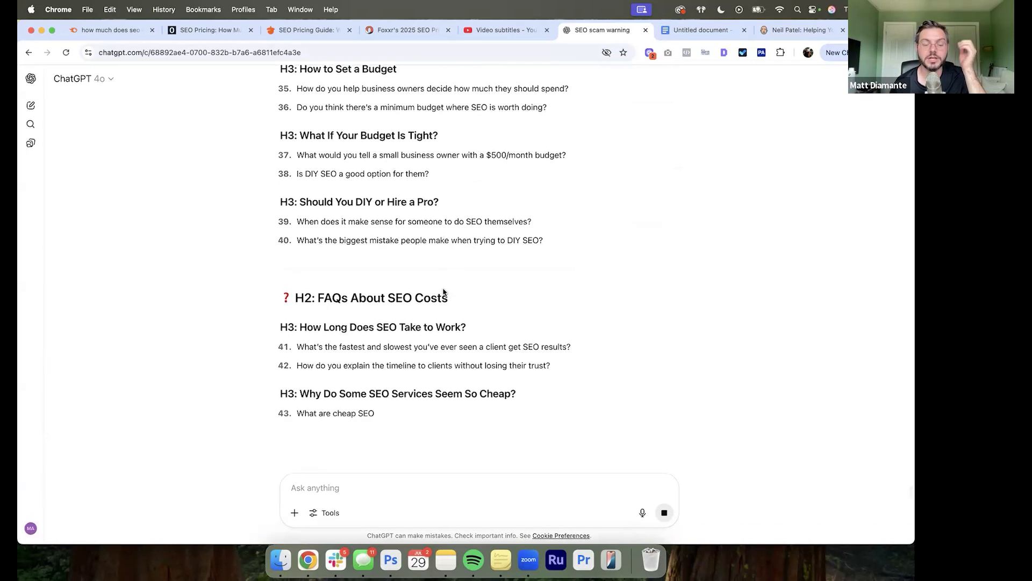
pyautogui.scroll(-8, 444, 295)
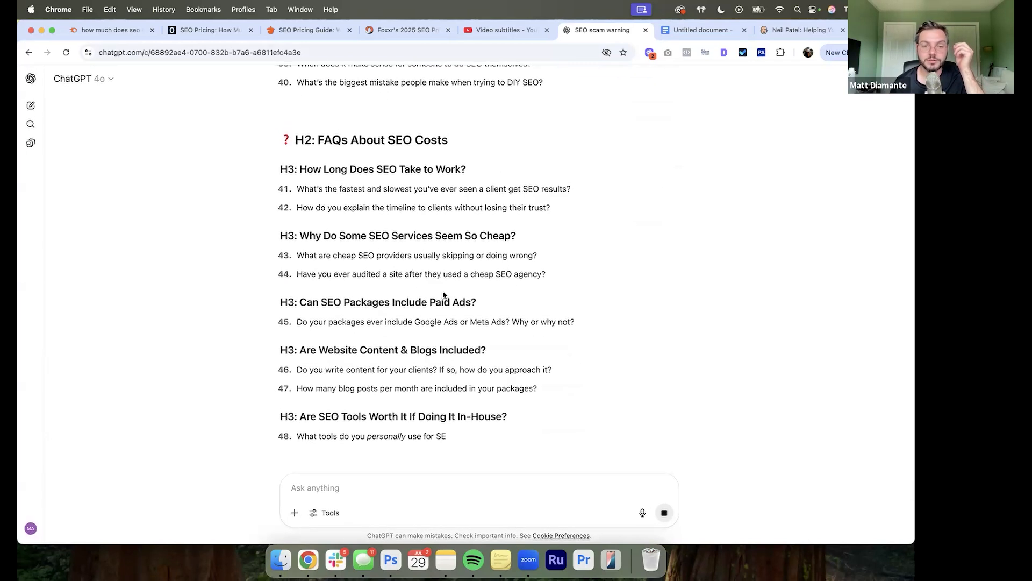
pyautogui.scroll(-3, 444, 294)
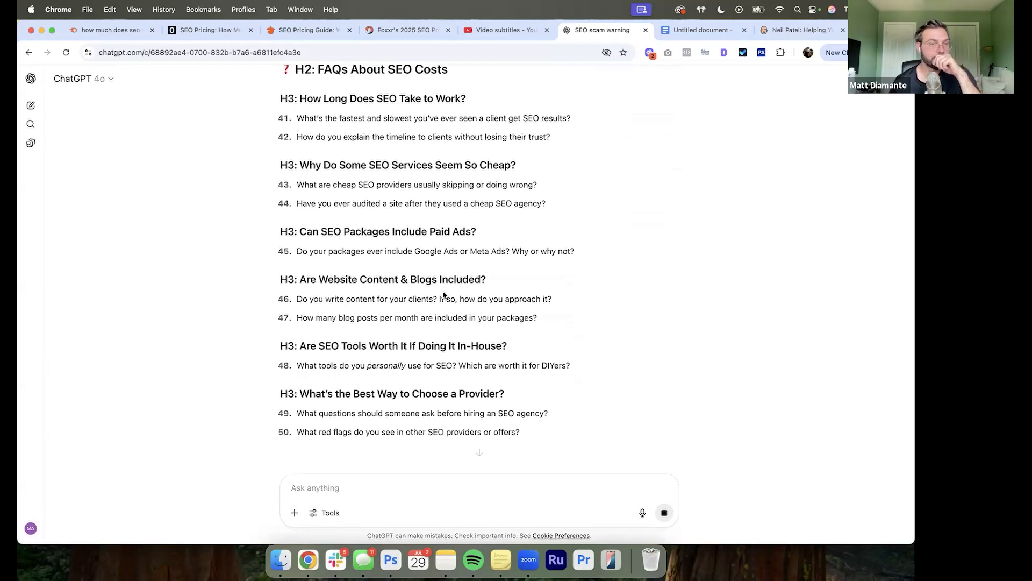
pyautogui.scroll(-3, 444, 290)
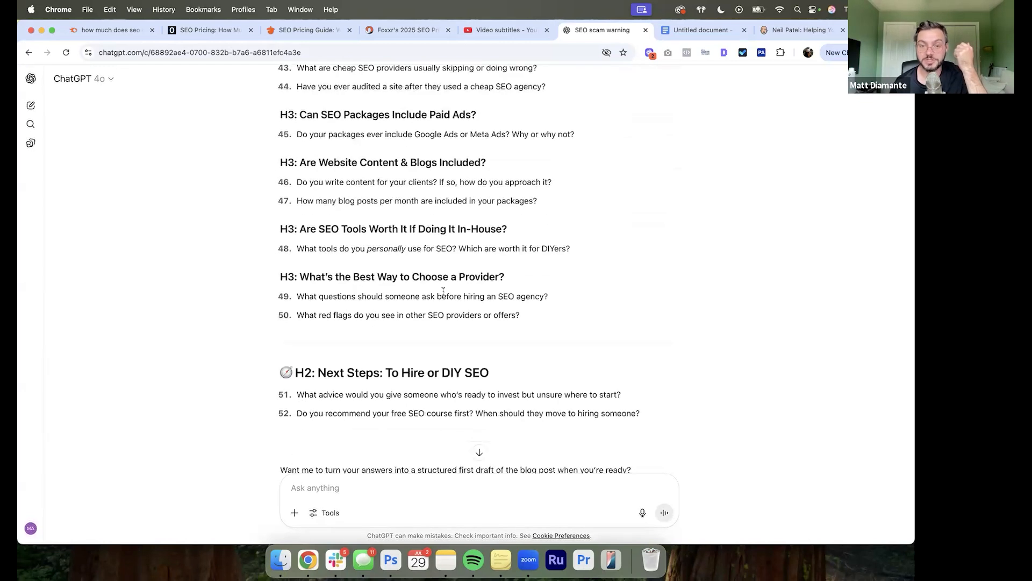
pyautogui.scroll(-6, 443, 291)
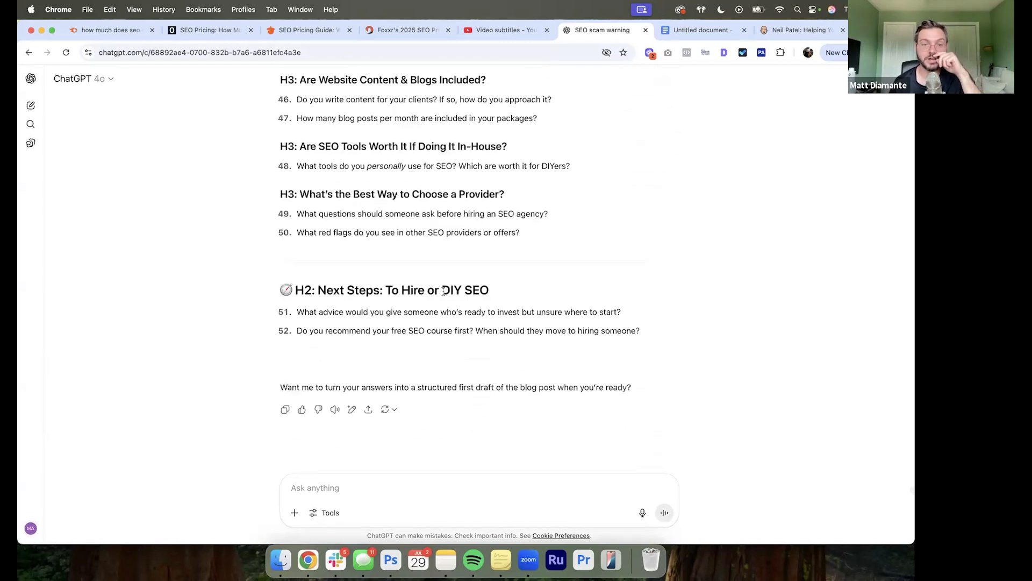
# Step: Send the prompt "can you answer most of these questions yourself by looking at our previous conversations?"
pyautogui.click(384, 488)
pyautogui.write('can you answer most o')
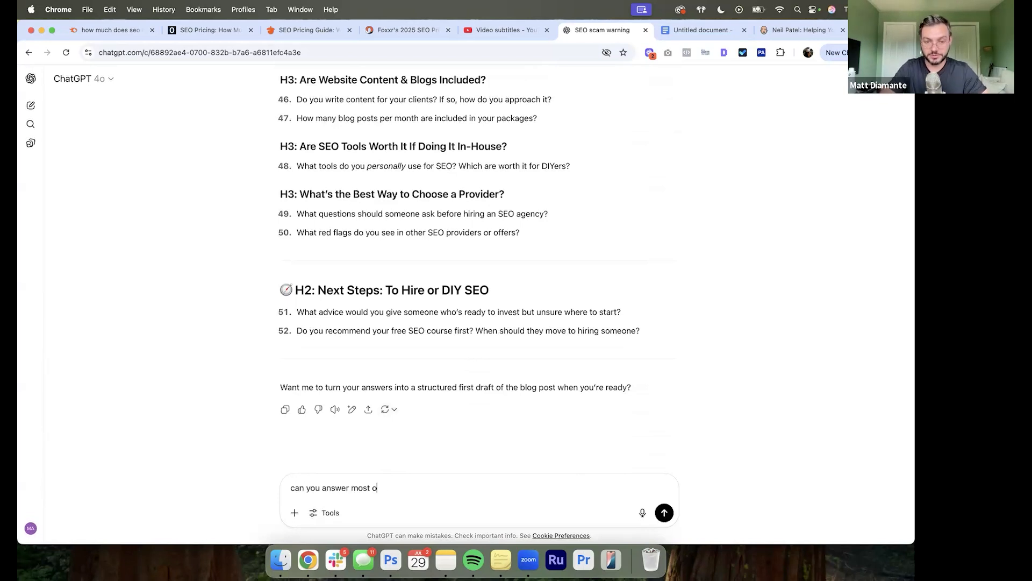
pyautogui.write('f these questions yourself')
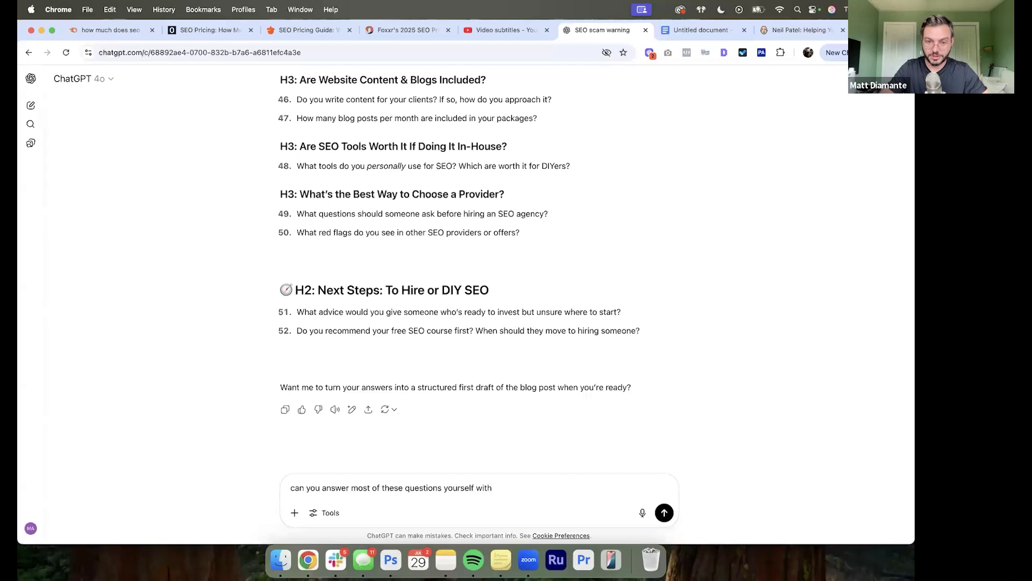
pyautogui.write(' by loo')
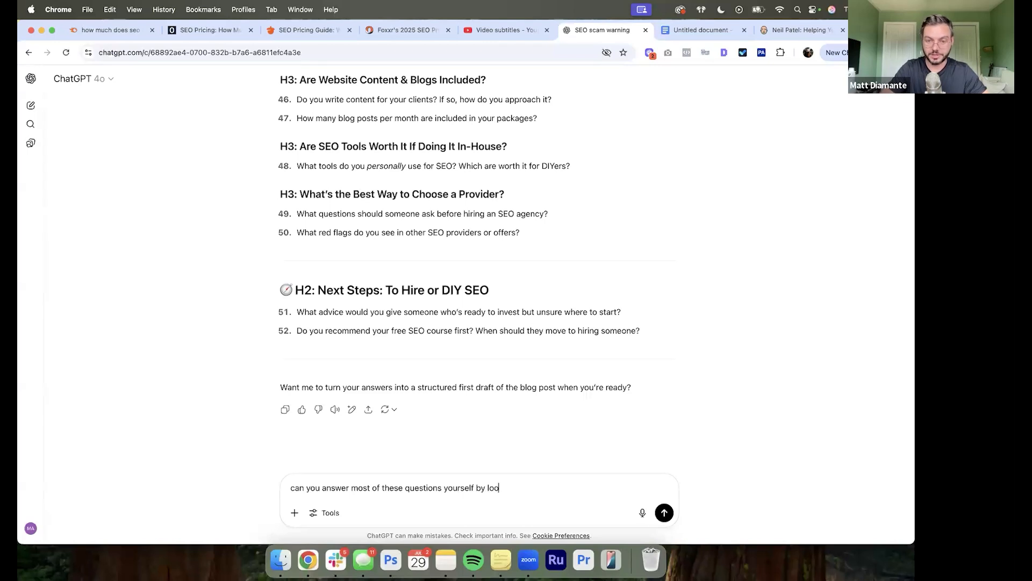
pyautogui.write('king at our previous conce')
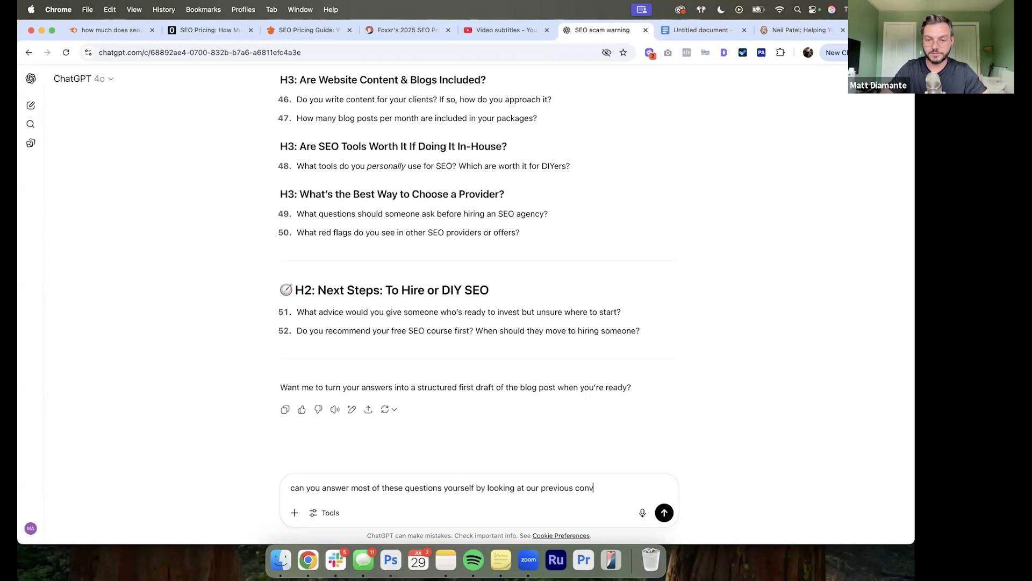
pyautogui.write('sations?')
pyautogui.press('Return')
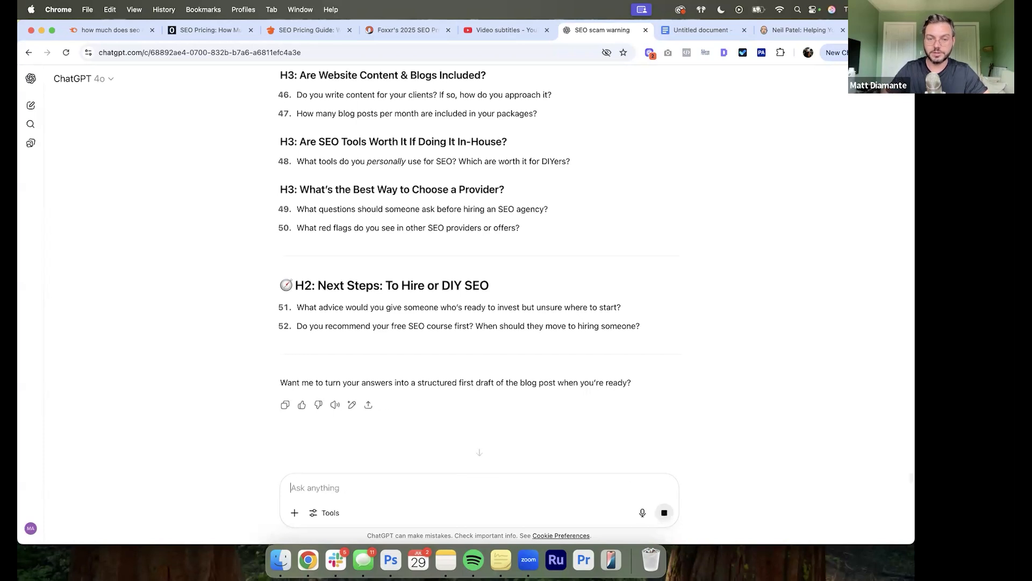
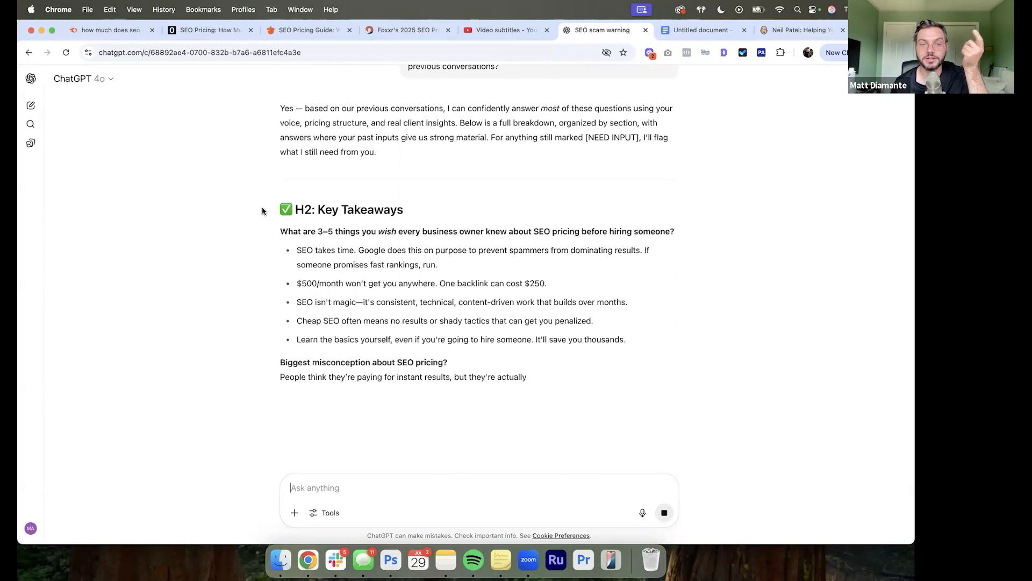
# Step: Examine ChatGPT's answers for the key takeaways and the list of what clients pay for, including keyword tools and link building
pyautogui.moveTo(408, 287); pyautogui.dragTo(445, 279)
pyautogui.scroll(-6, 445, 279)
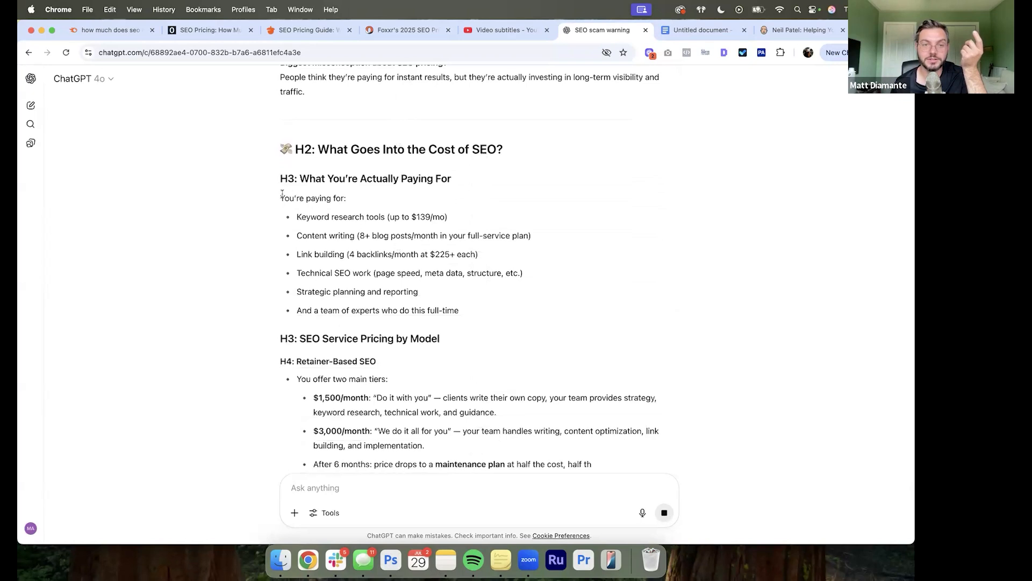
pyautogui.moveTo(280, 198); pyautogui.dragTo(445, 305)
pyautogui.click(444, 305)
pyautogui.scroll(-2, 445, 305)
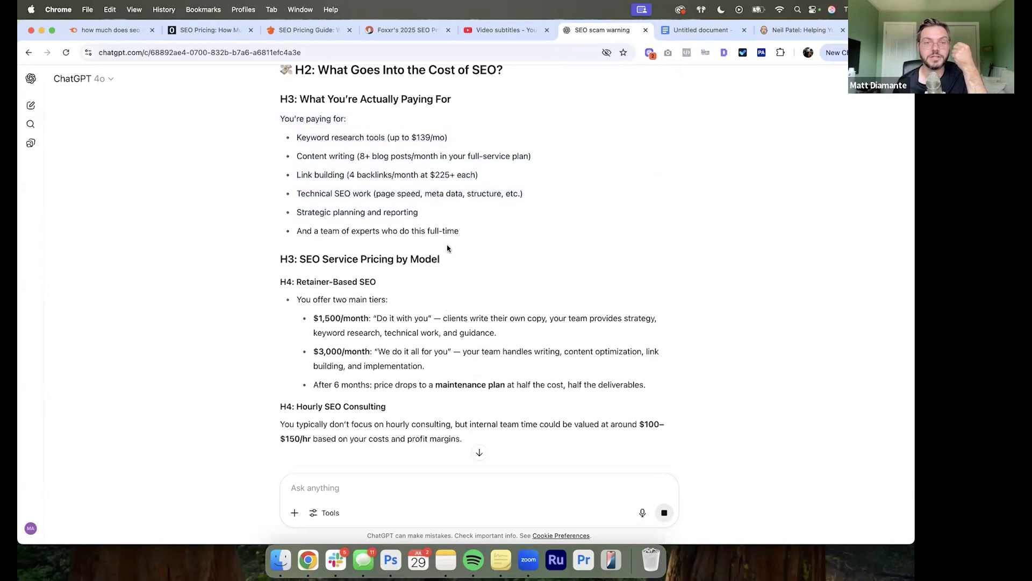
pyautogui.scroll(1, 448, 247)
pyautogui.moveTo(445, 226); pyautogui.dragTo(413, 164)
pyautogui.click(417, 162)
pyautogui.moveTo(298, 148); pyautogui.dragTo(420, 149)
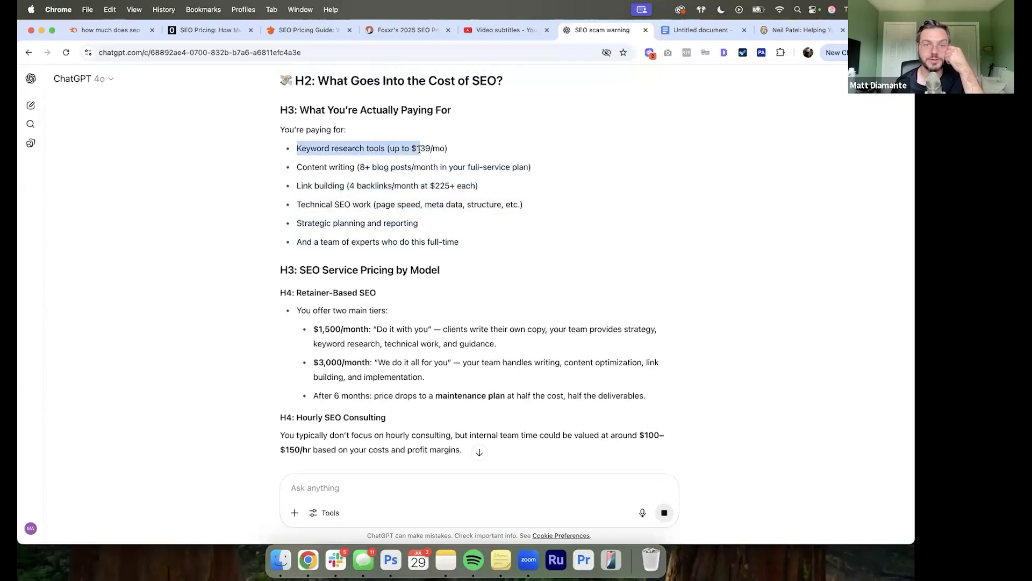
pyautogui.moveTo(298, 186); pyautogui.dragTo(415, 186)
pyautogui.click(403, 183)
# Step: Review the answers on how SEO prices are determined, and skim the other sections down to the cost FAQs
pyautogui.scroll(-5, 400, 177)
pyautogui.scroll(-5, 400, 178)
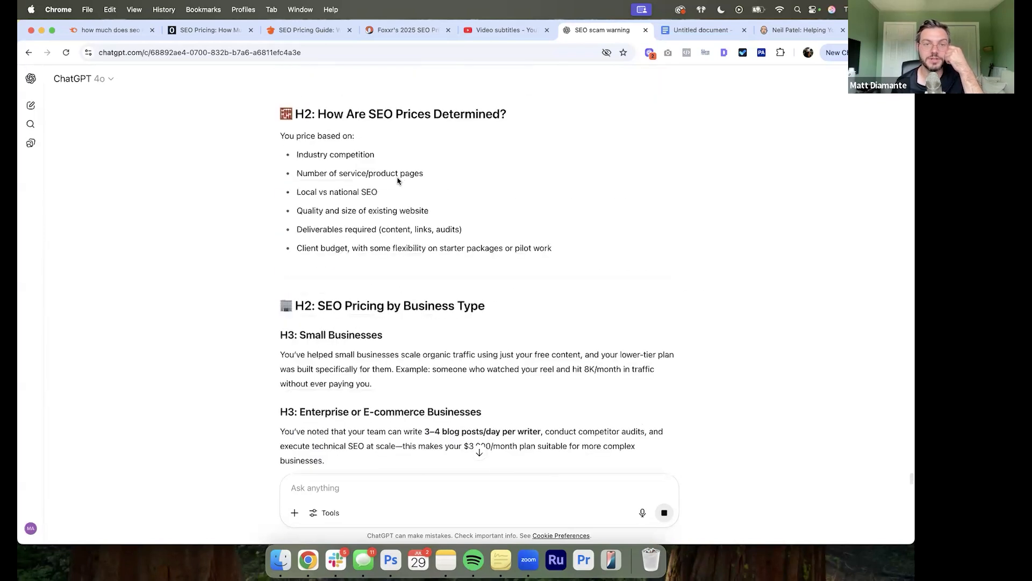
pyautogui.scroll(-2, 345, 150)
pyautogui.scroll(1, 344, 146)
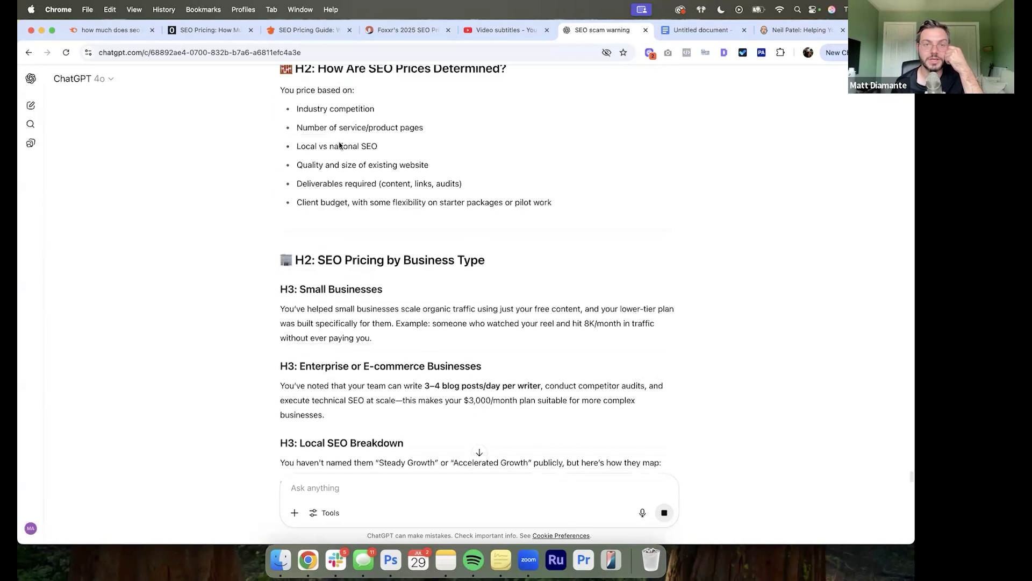
pyautogui.moveTo(290, 101); pyautogui.dragTo(529, 218)
pyautogui.click(529, 218)
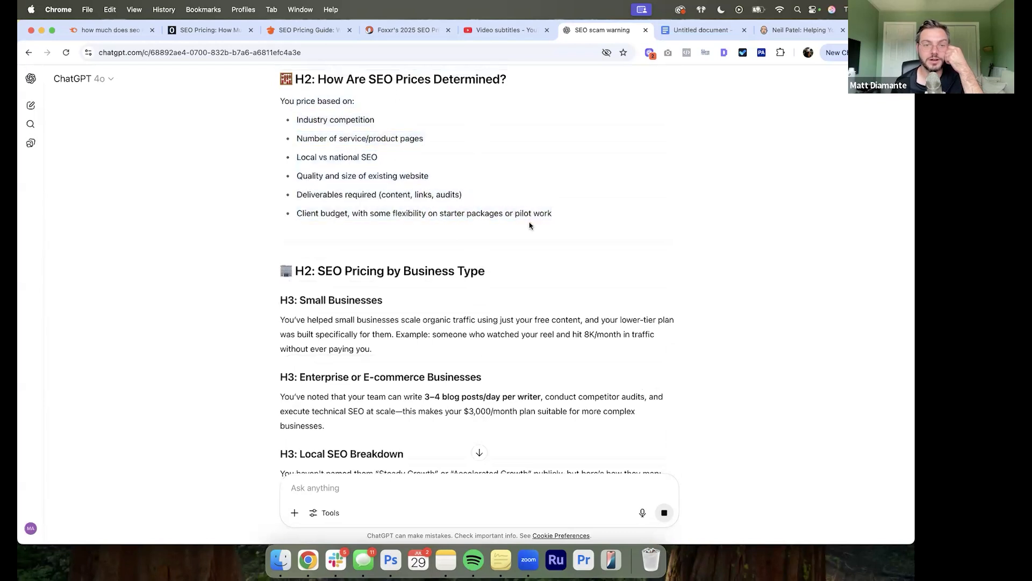
pyautogui.scroll(-10, 530, 224)
pyautogui.scroll(-4, 530, 223)
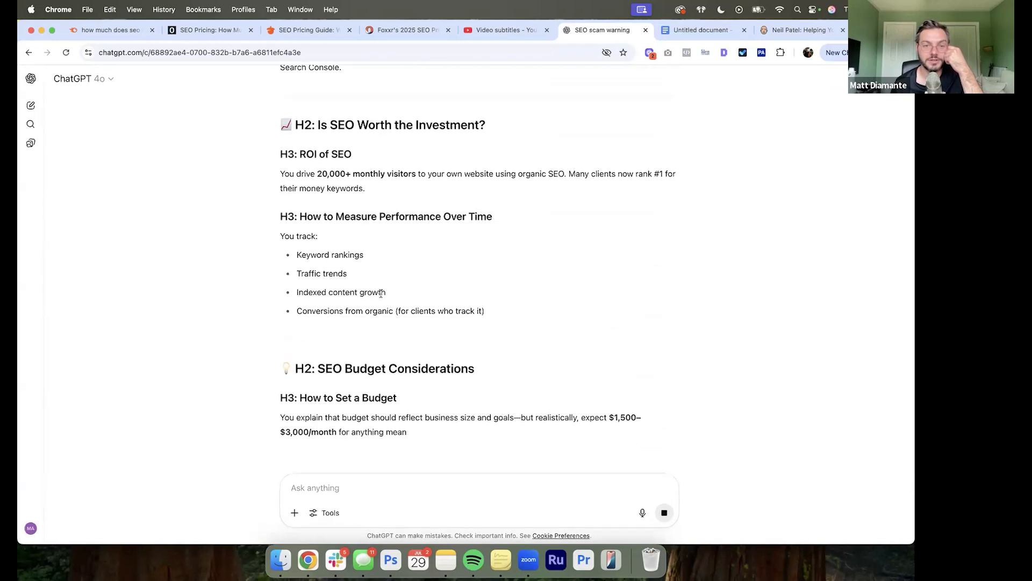
pyautogui.scroll(-1, 380, 296)
pyautogui.scroll(15, 380, 297)
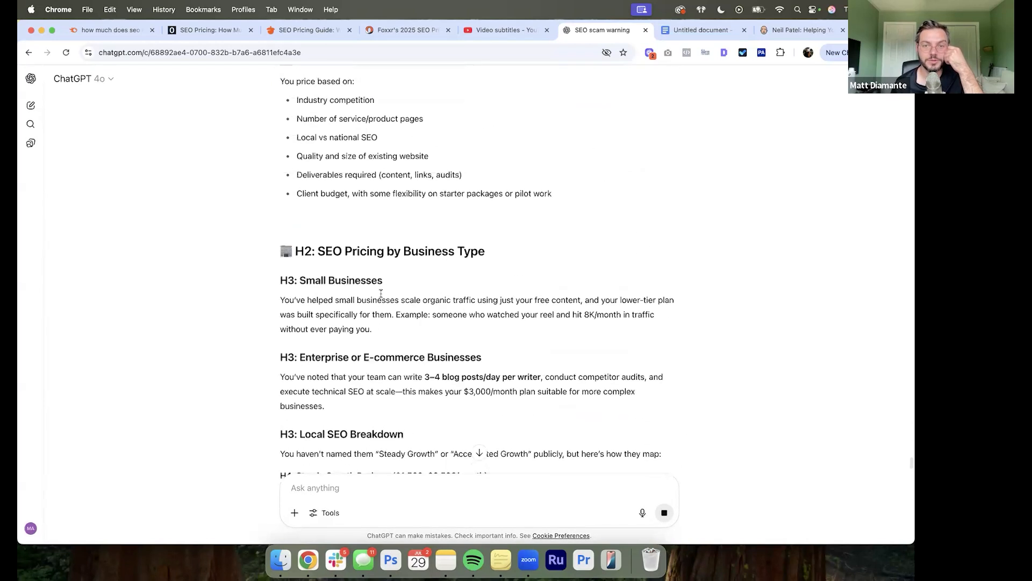
pyautogui.scroll(7, 381, 298)
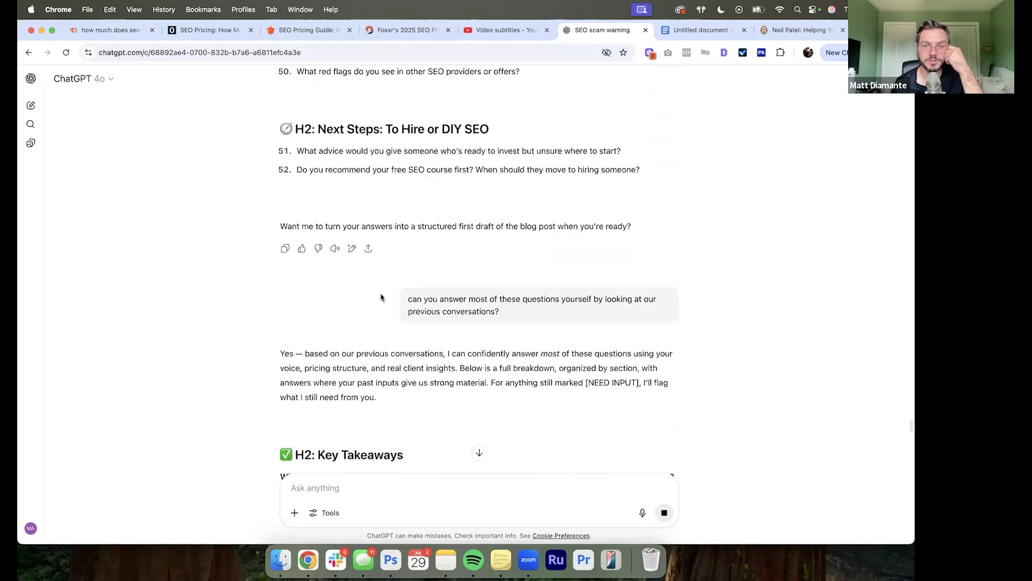
pyautogui.scroll(-20, 381, 297)
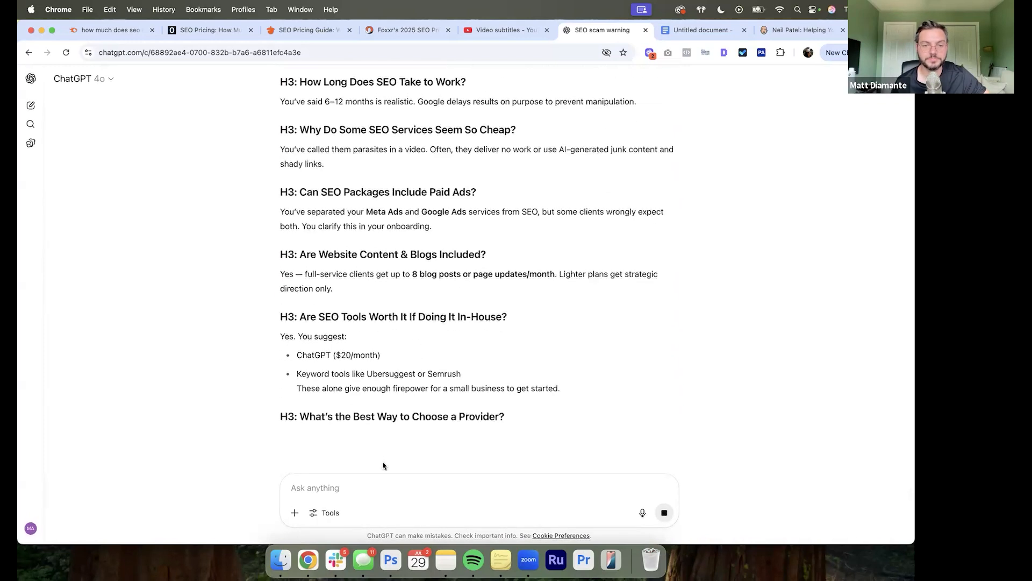
# Step: Begin a ChatGPT prompt with "now write me a fully optimized blog post using the following outline."
pyautogui.write('now write me a full')
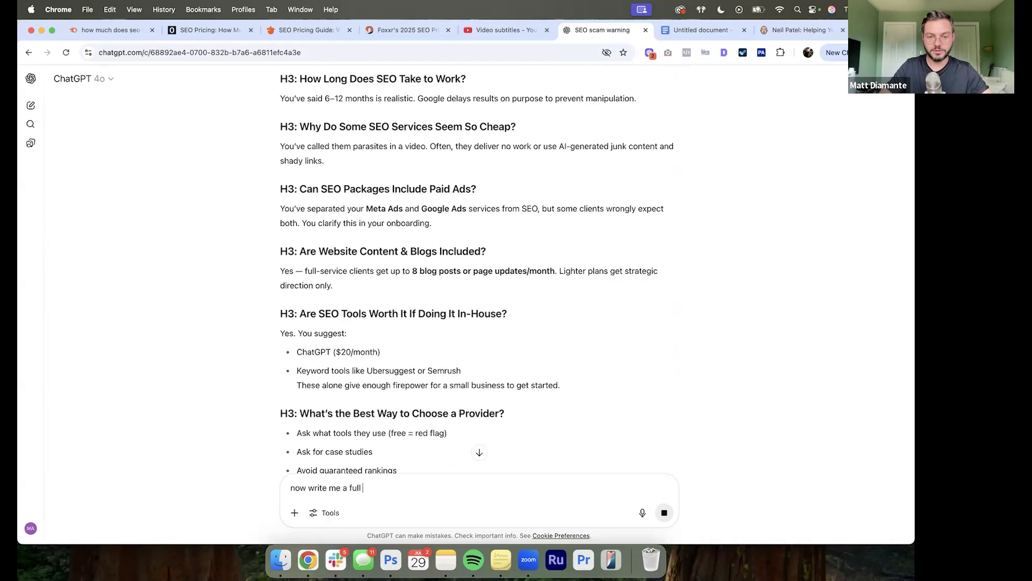
pyautogui.write('y optimzied ')
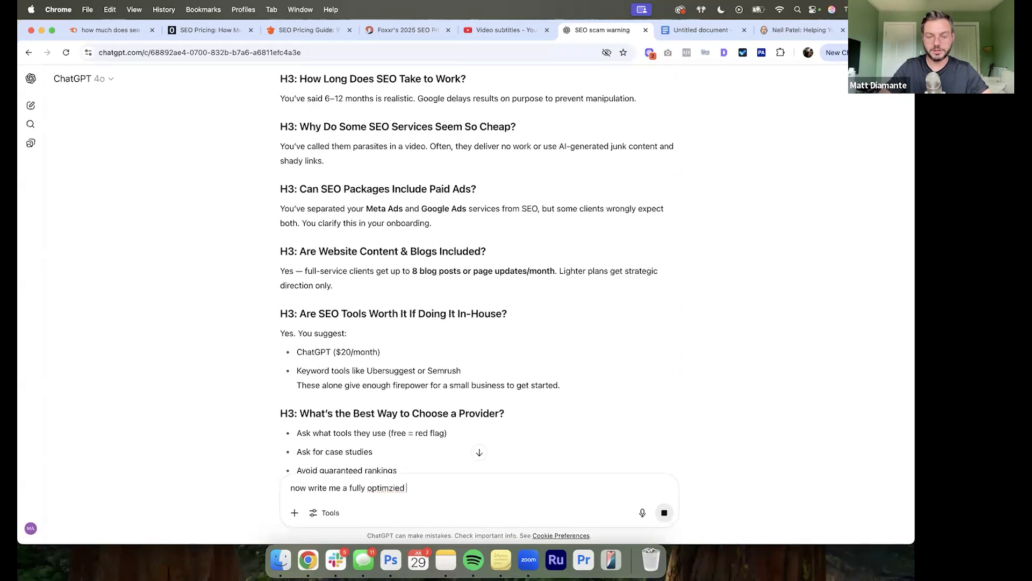
pyautogui.write('blog post using the fol')
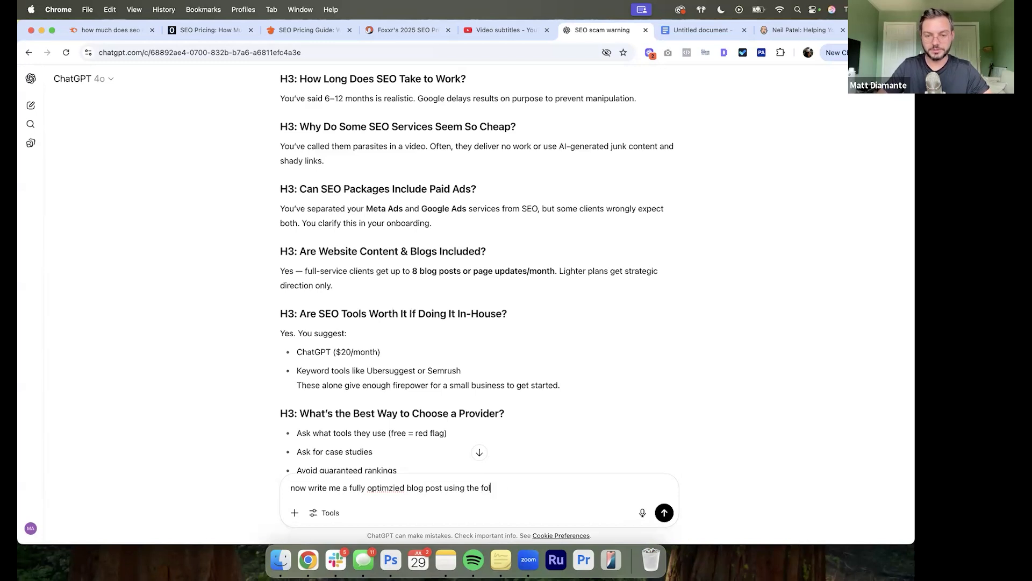
pyautogui.write('oowing outline. Make sure to inc')
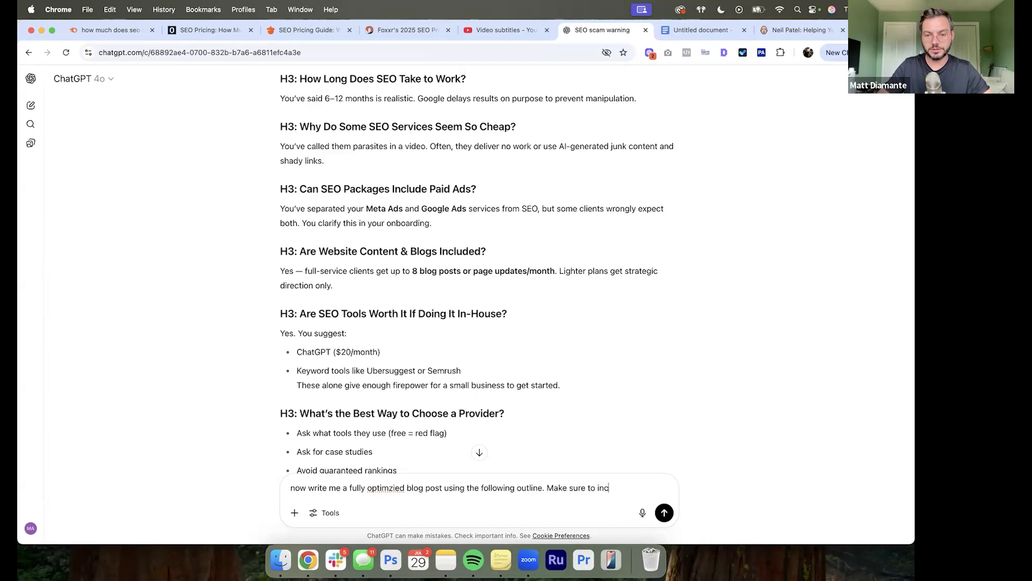
# Step: Add to the prompt that the main keyword must appear in the title tag, meta description, H1 tag, at least 1 H2 tag and several times within the content
pyautogui.write('lude the main keyw')
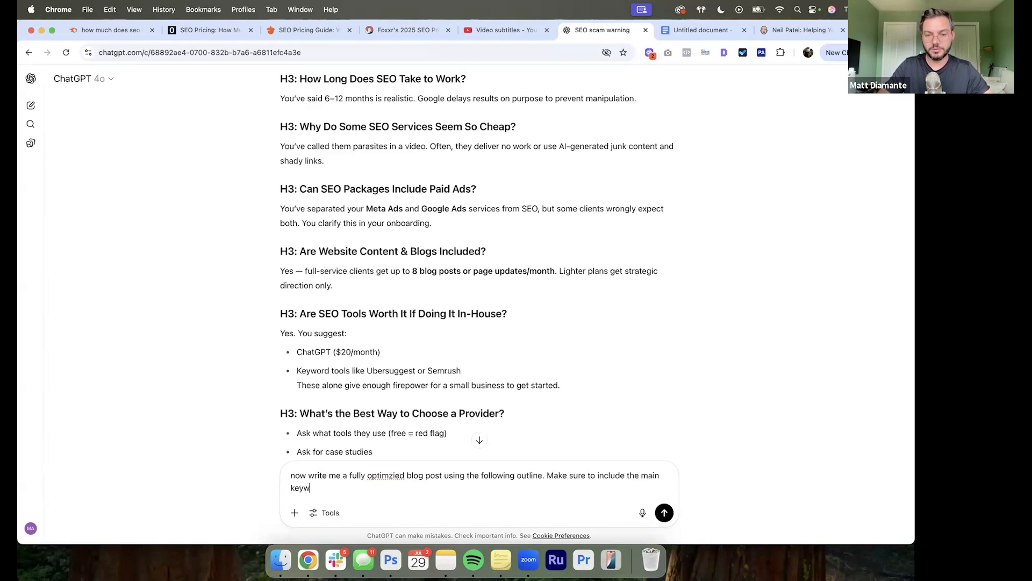
pyautogui.write('ord I told you before in the title tag, meta description, H1 tag,')
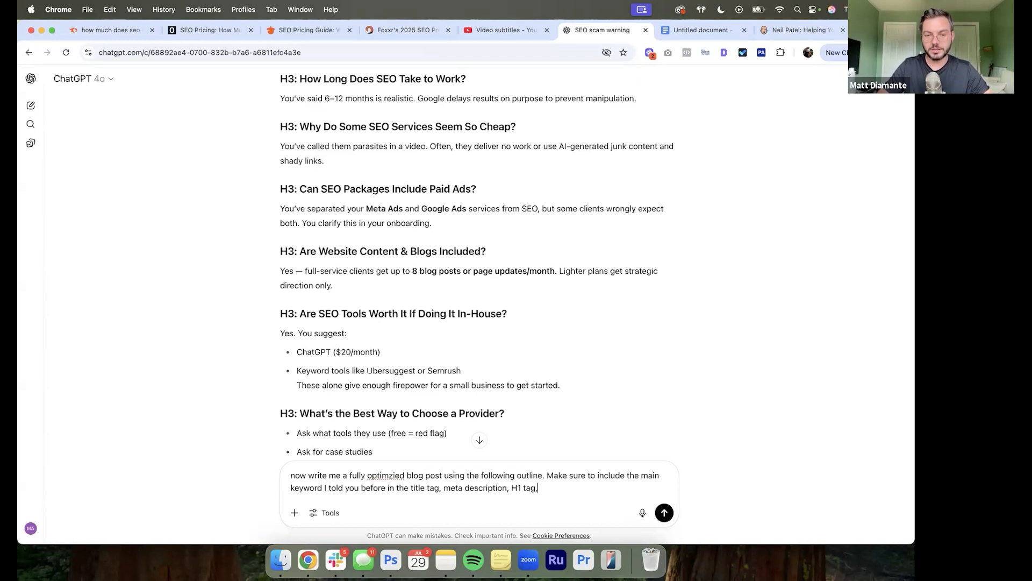
pyautogui.write(' at least ')
pyautogui.write('1 H2 tag, and ')
pyautogui.write('w')
pyautogui.write('everal times within')
pyautogui.write(' the contnet. You can')
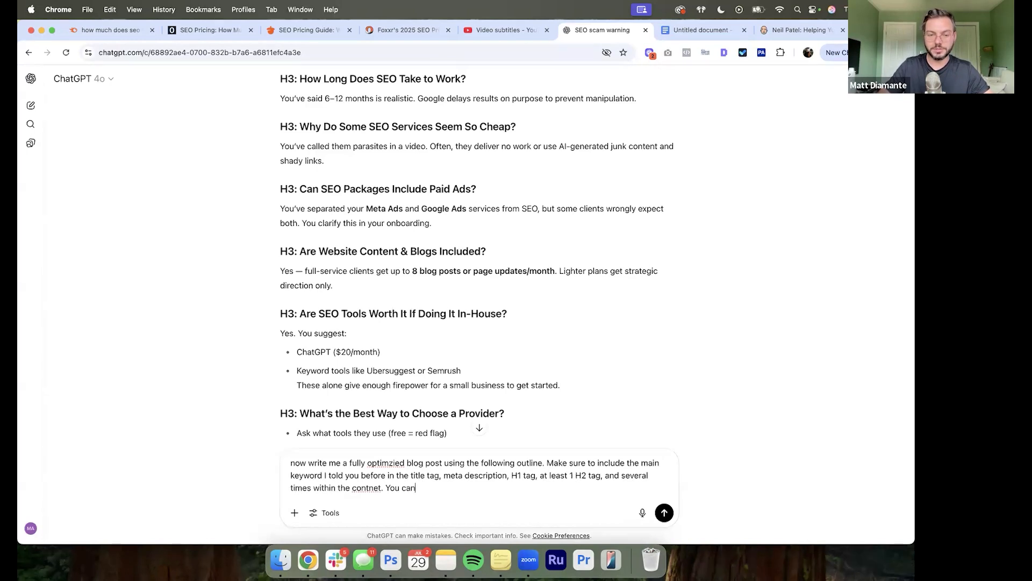
pyautogui.press('BackSpace')
pyautogui.press('BackSpace')
pyautogui.press('BackSpace')
pyautogui.press('BackSpace')
pyautogui.write('ent')
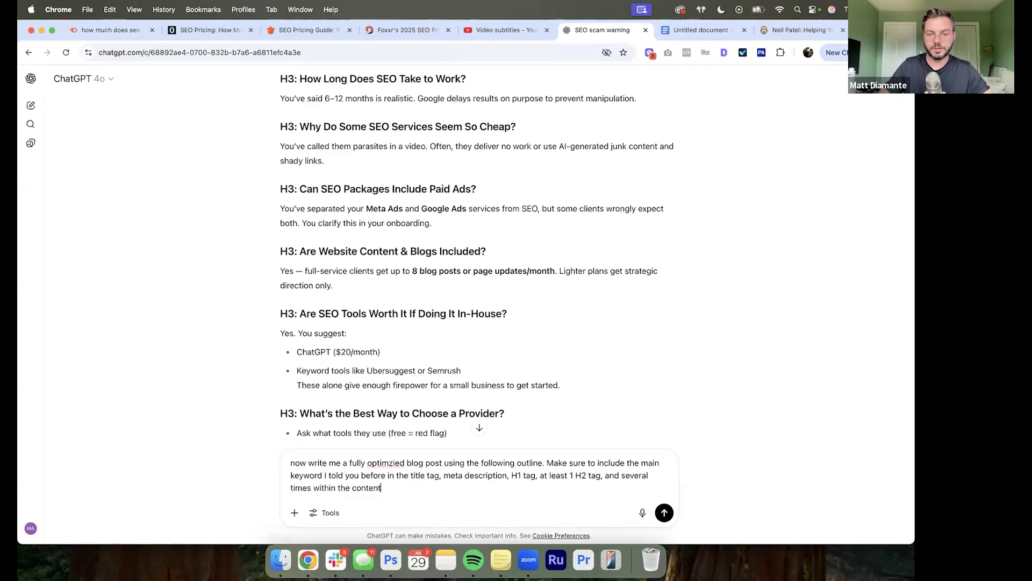
# Step: Add to the prompt that variations of the keyword can be used where that makes more sense, and leave a blank line below
pyautogui.write('. You can use')
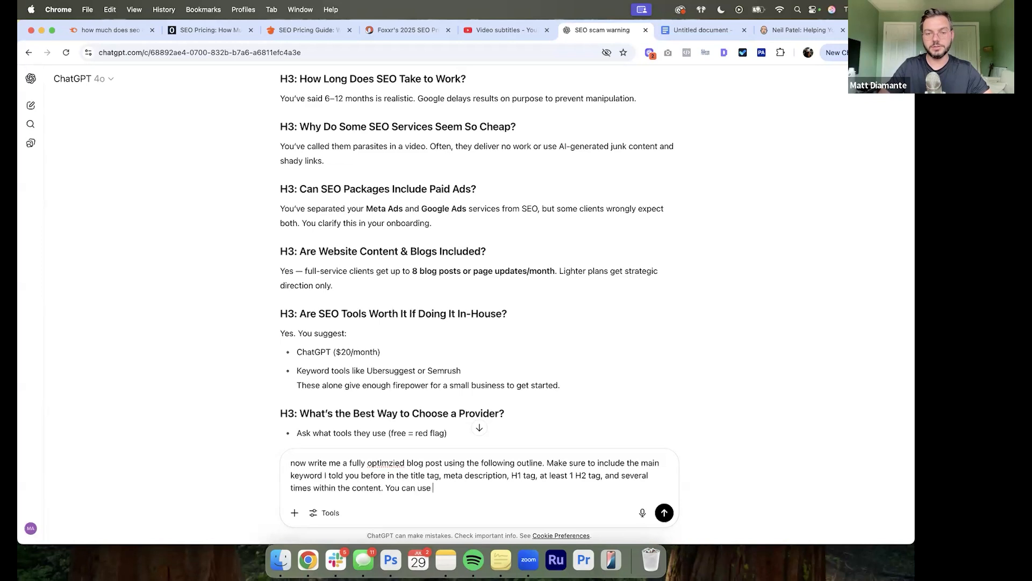
pyautogui.write(' variations of the keywor dit aht')
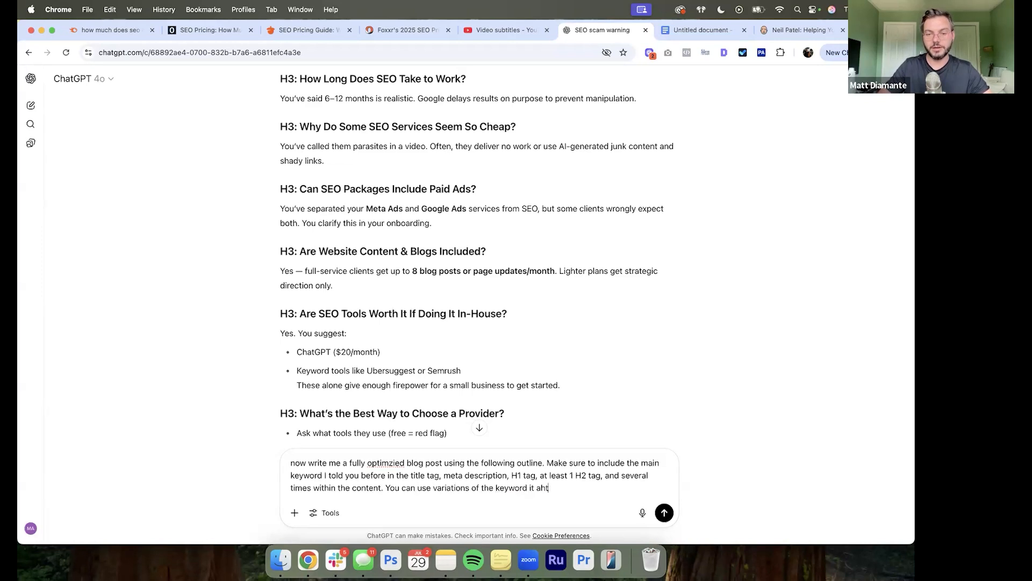
pyautogui.press('BackSpace')
pyautogui.write('that makes more sense.')
pyautogui.hotkey('shift', 'Return')
pyautogui.hotkey('shift', 'Return')
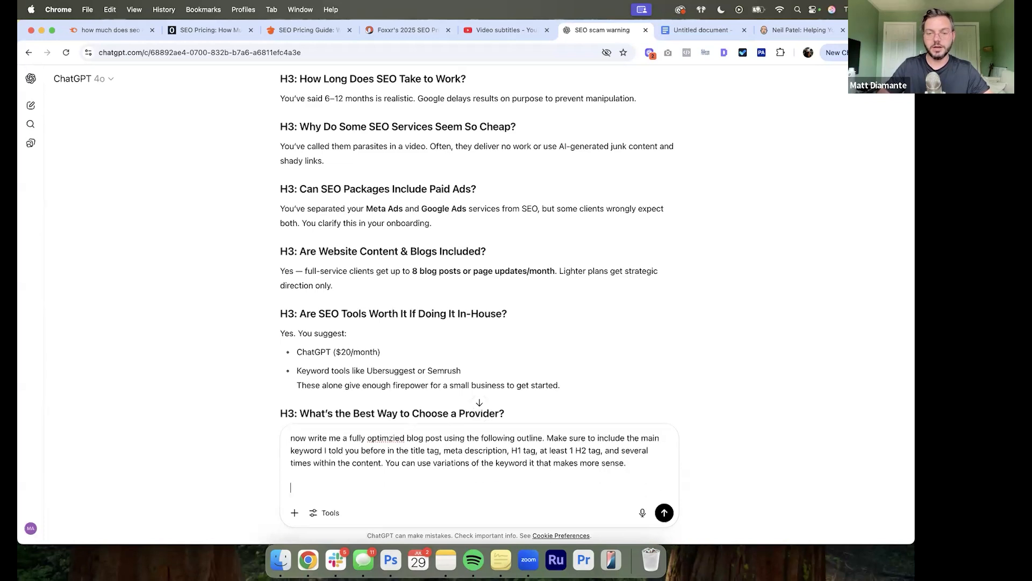
# Step: Paste the customised blog outline below the instructions and send the prompt
pyautogui.press('super+v')
pyautogui.scroll(5, 394, 487)
pyautogui.scroll(5, 393, 487)
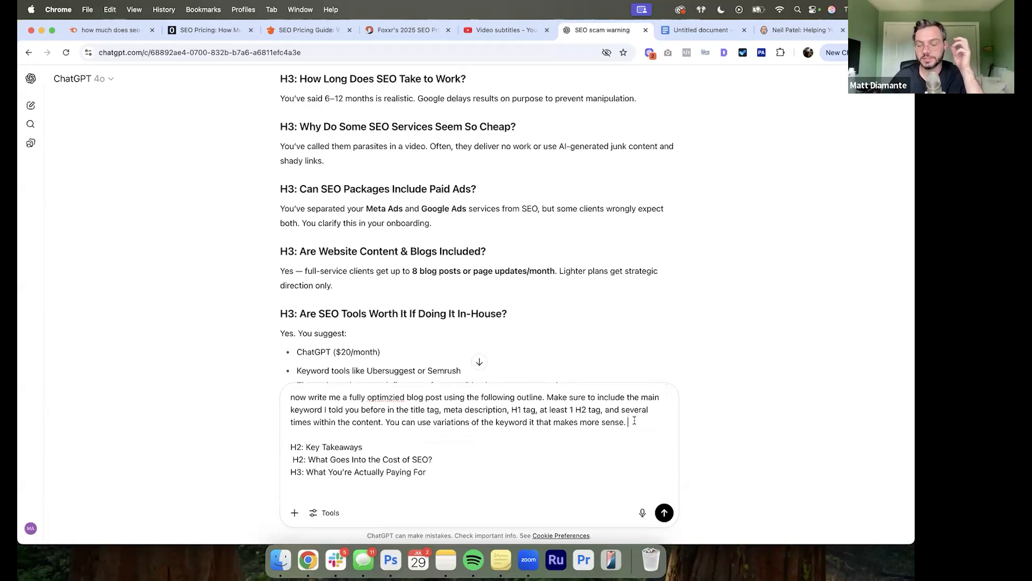
pyautogui.press('Return')
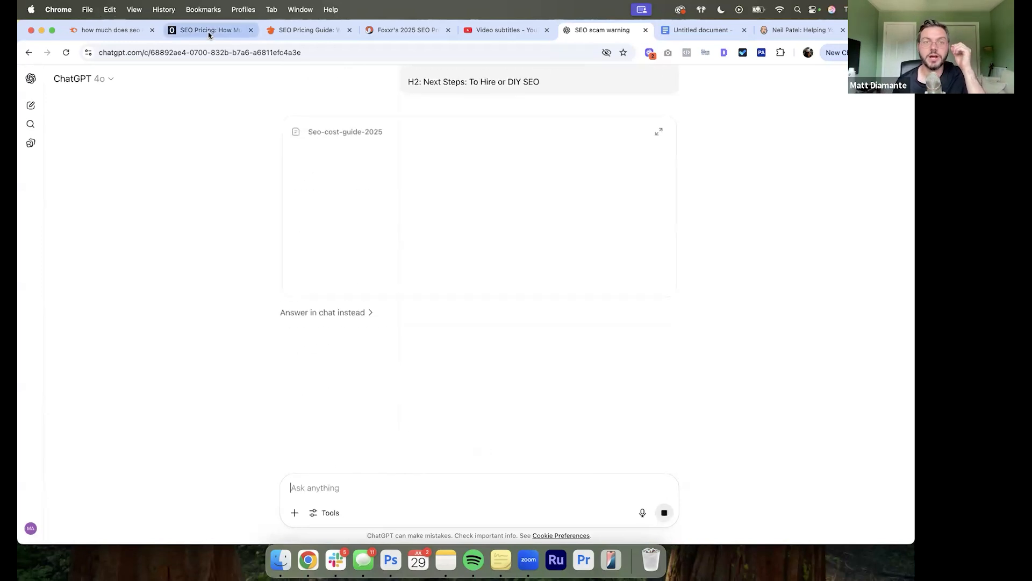
# Step: Find the phrase "How Much Does SEO Cost" on the OuterBox, Nutshell and Foxxr competitor pages
pyautogui.click(208, 31)
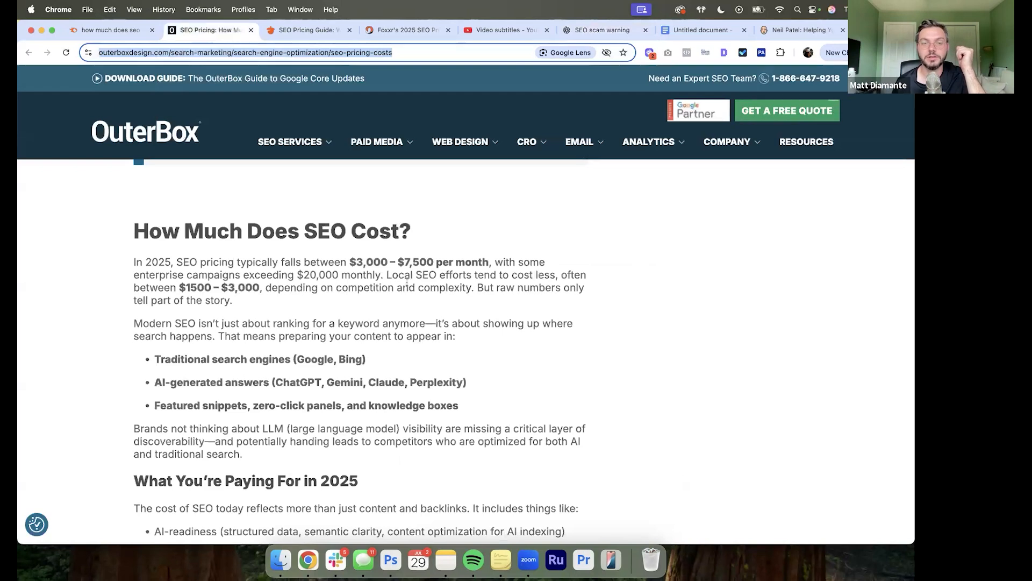
pyautogui.scroll(-2, 407, 282)
pyautogui.scroll(1, 407, 283)
pyautogui.moveTo(403, 280); pyautogui.dragTo(143, 278)
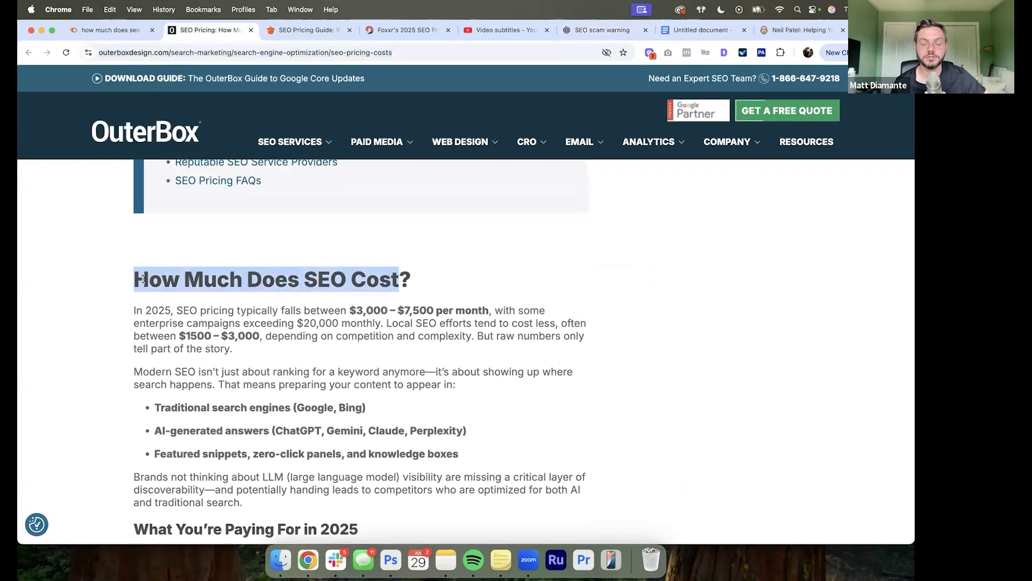
pyautogui.press('super+f')
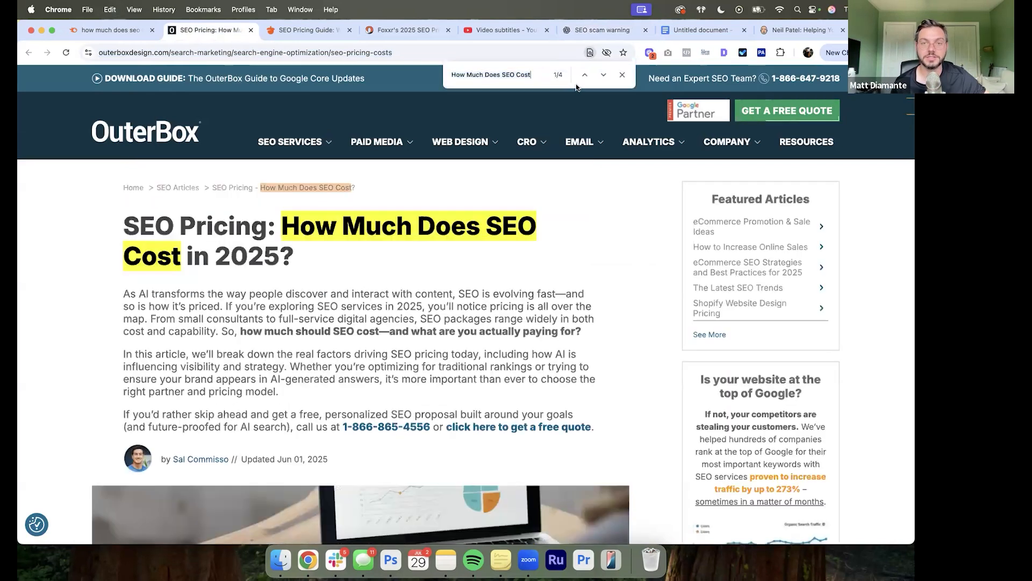
pyautogui.click(327, 33)
pyautogui.press('super+f')
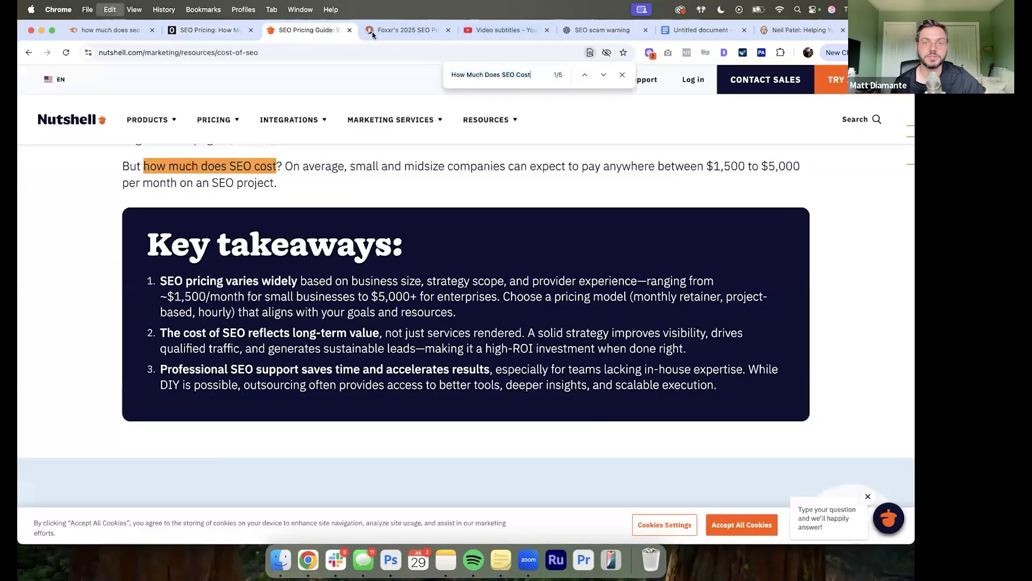
pyautogui.click(404, 28)
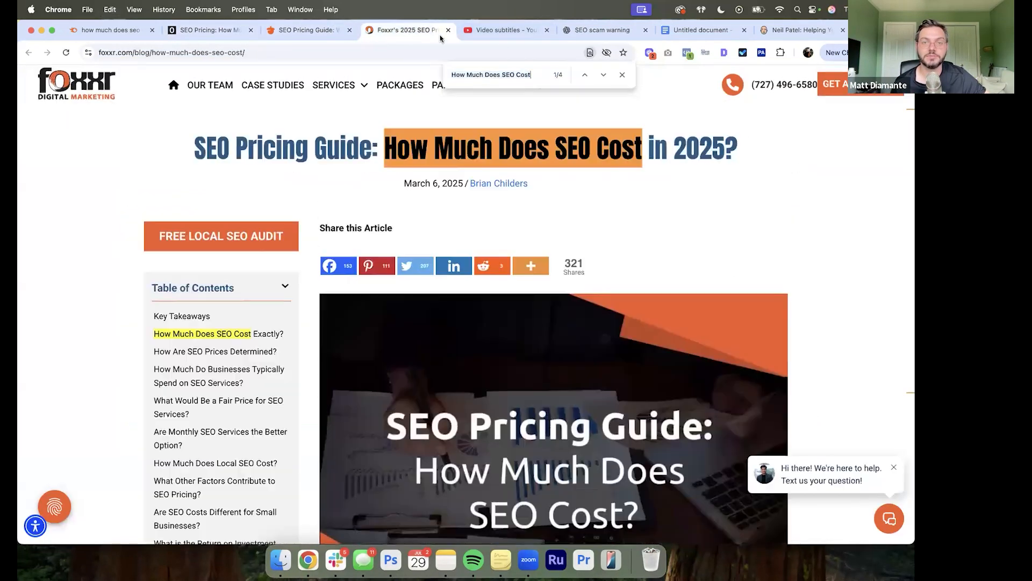
# Step: Inspect the OuterBox article's title tag and meta description with the SEO extension for use of the keyword
pyautogui.click(218, 31)
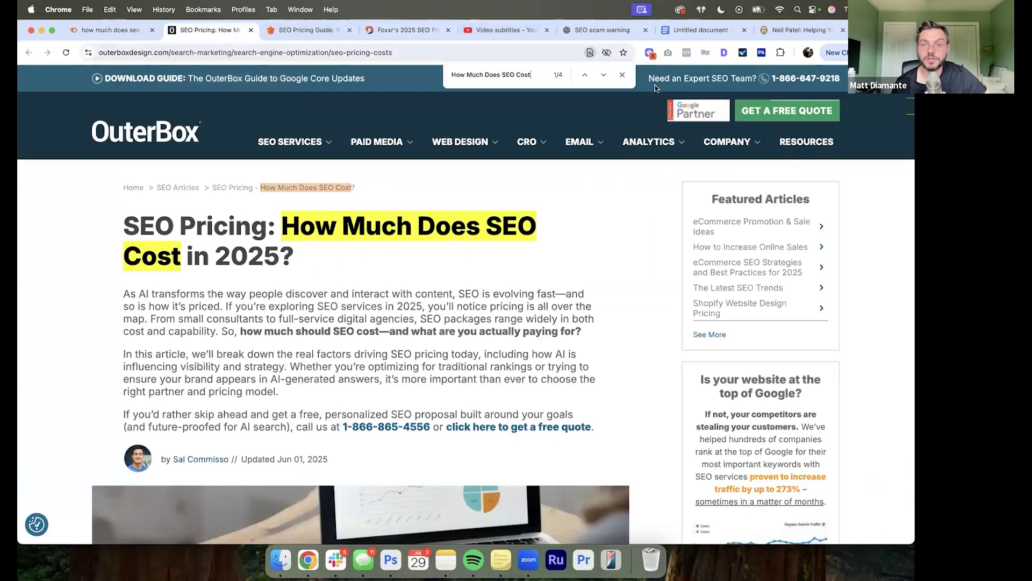
pyautogui.click(725, 52)
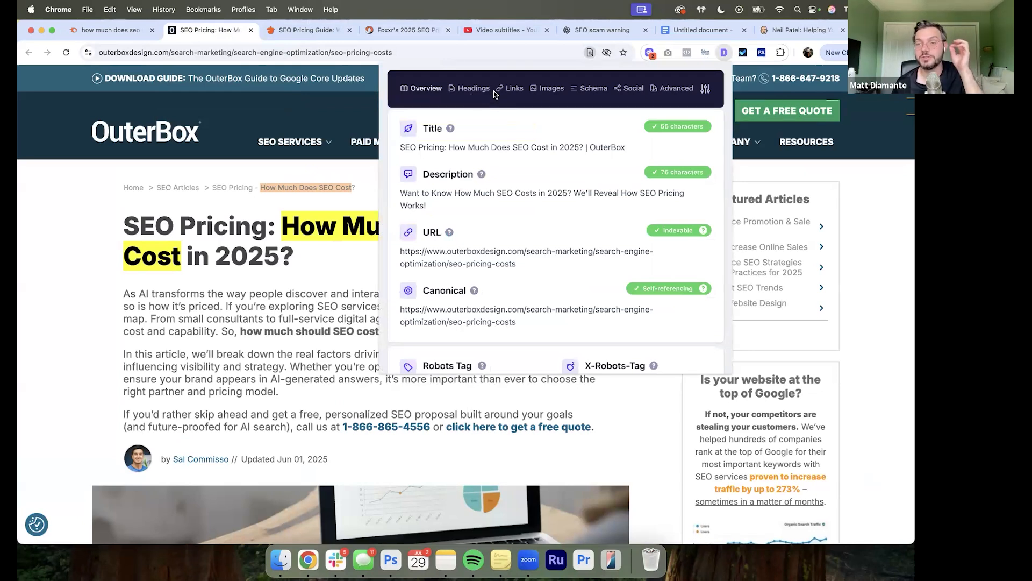
pyautogui.moveTo(464, 147); pyautogui.dragTo(583, 147)
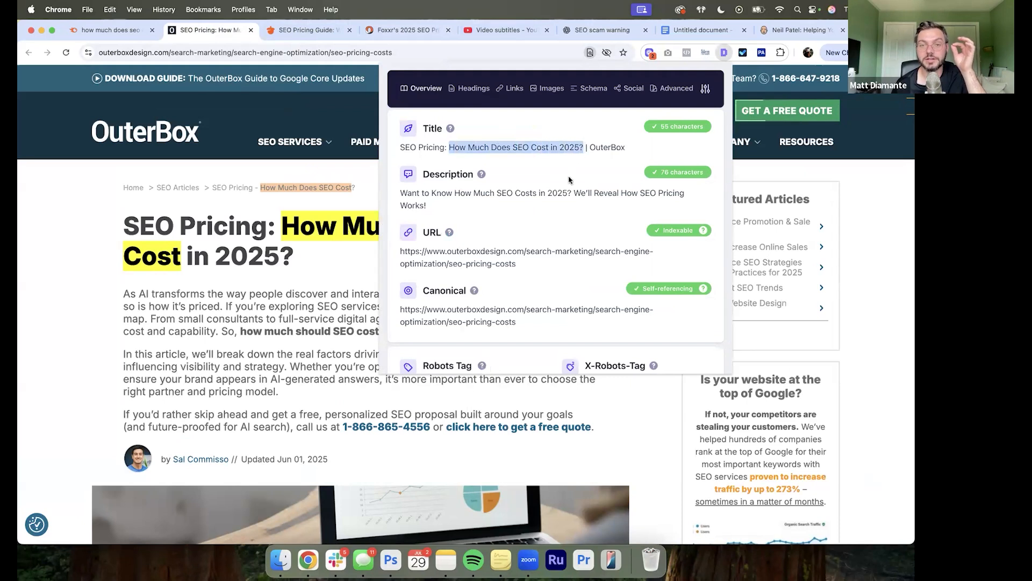
pyautogui.moveTo(573, 193); pyautogui.dragTo(456, 202)
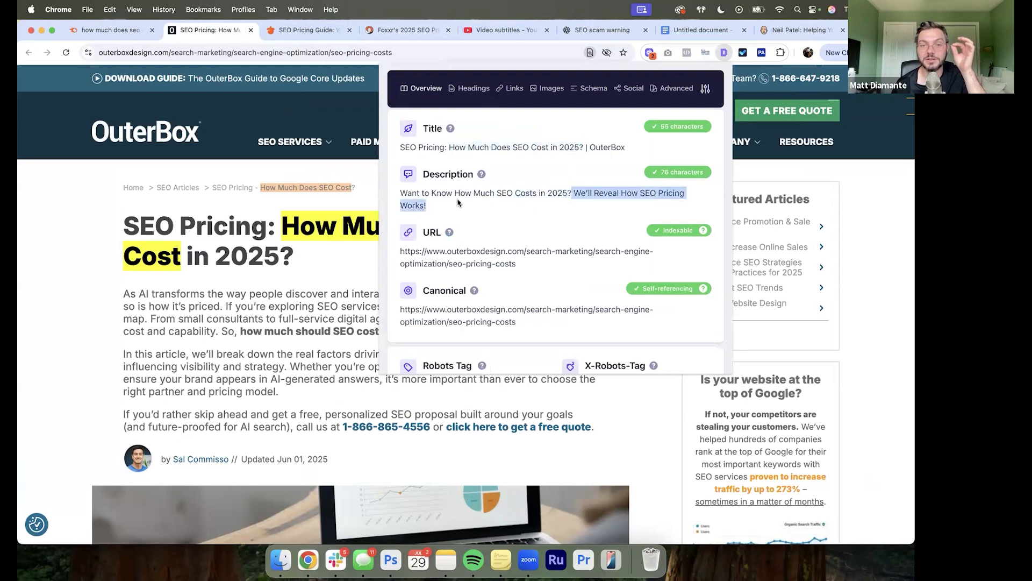
# Step: Inspect the Nutshell article's title tag, meta description and heading structure with the SEO extension
pyautogui.click(305, 31)
pyautogui.click(724, 52)
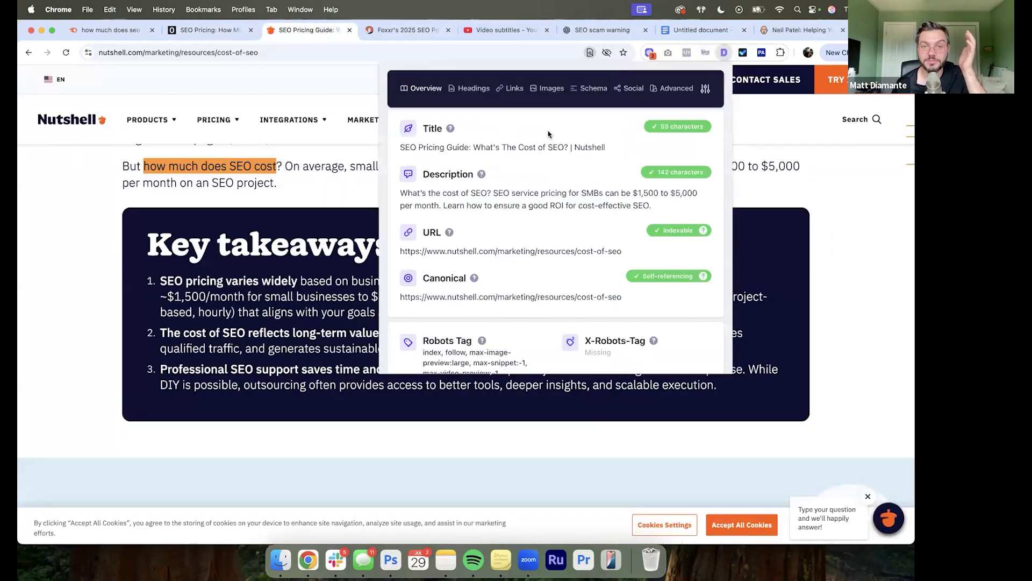
pyautogui.moveTo(469, 147); pyautogui.dragTo(558, 147)
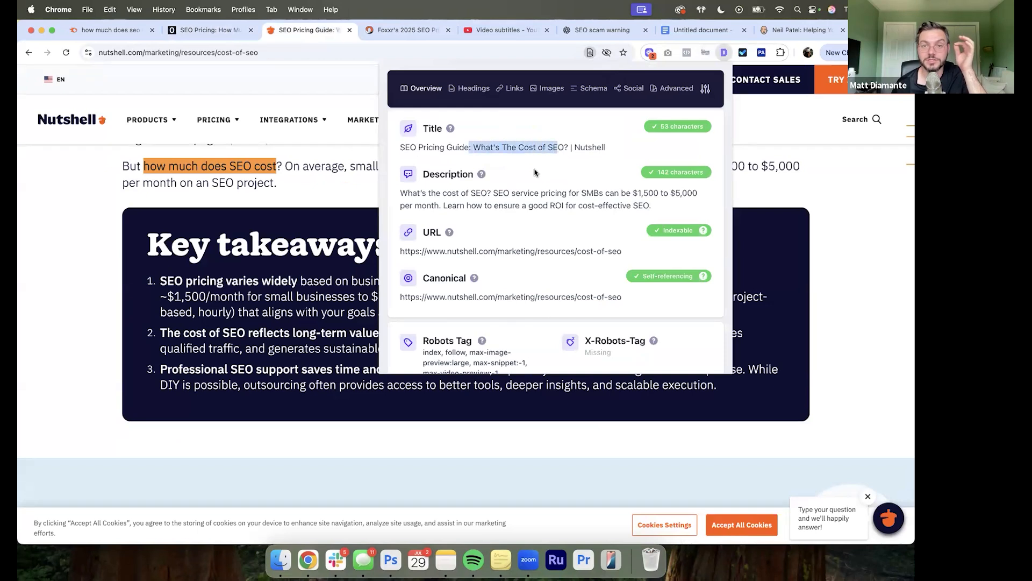
pyautogui.moveTo(487, 193); pyautogui.dragTo(422, 192)
pyautogui.moveTo(447, 132)
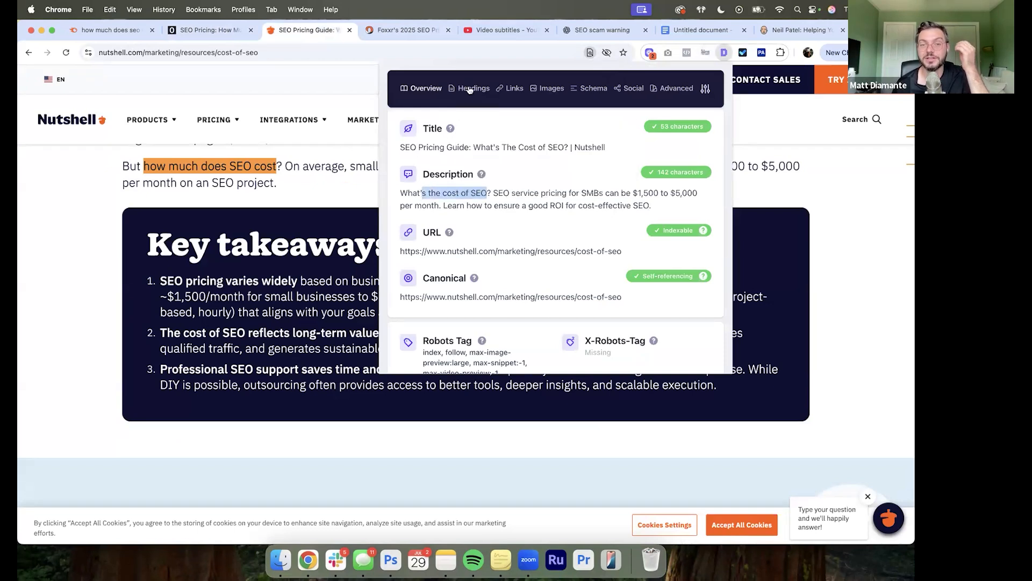
pyautogui.click(471, 89)
pyautogui.moveTo(459, 212); pyautogui.dragTo(590, 223)
pyautogui.scroll(-10, 590, 223)
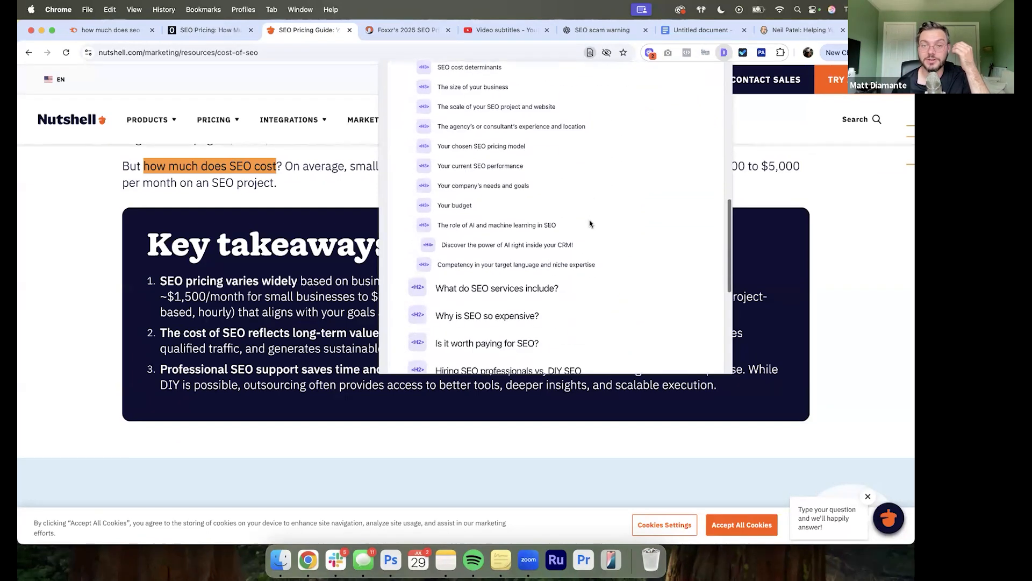
# Step: Inspect the Foxxr article's title tag and H1 heading with the SEO extension for use of the keyword
pyautogui.click(392, 31)
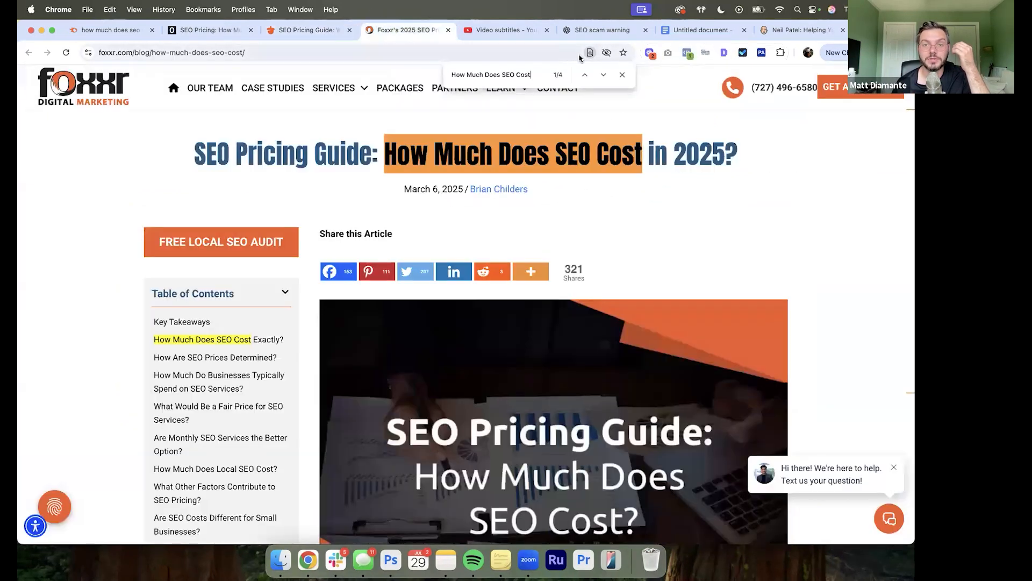
pyautogui.click(724, 52)
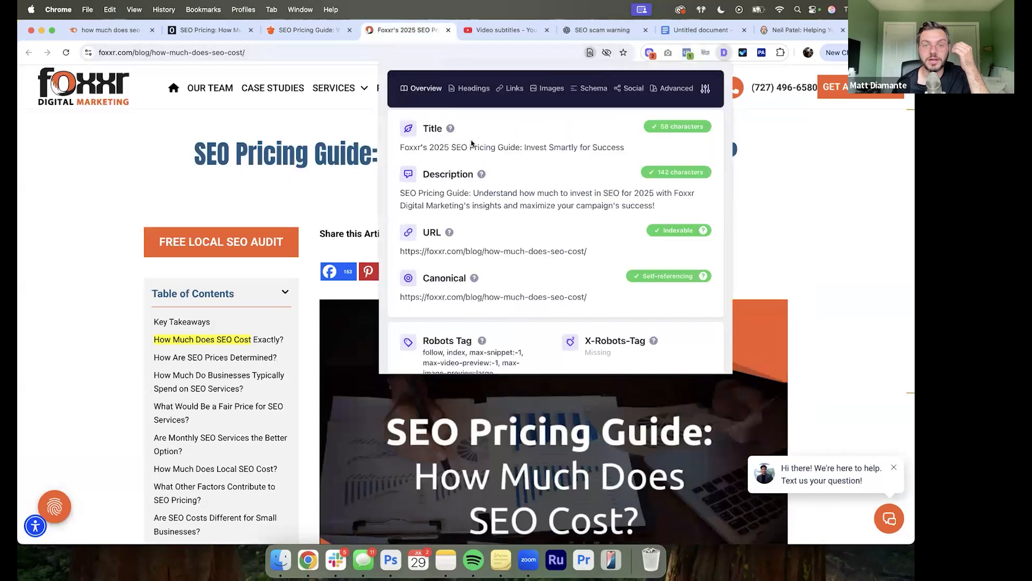
pyautogui.moveTo(519, 150); pyautogui.dragTo(438, 145)
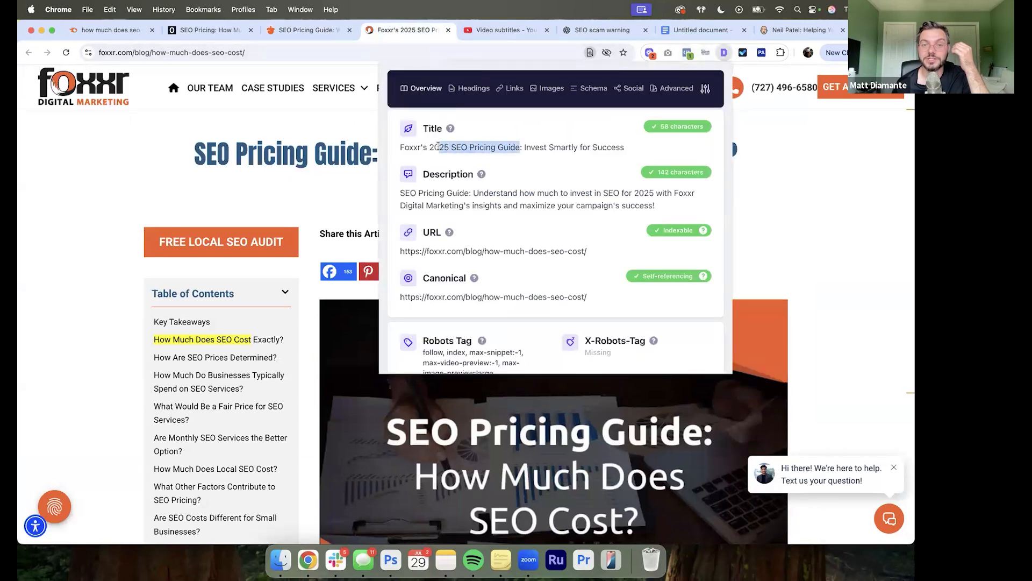
pyautogui.click(461, 88)
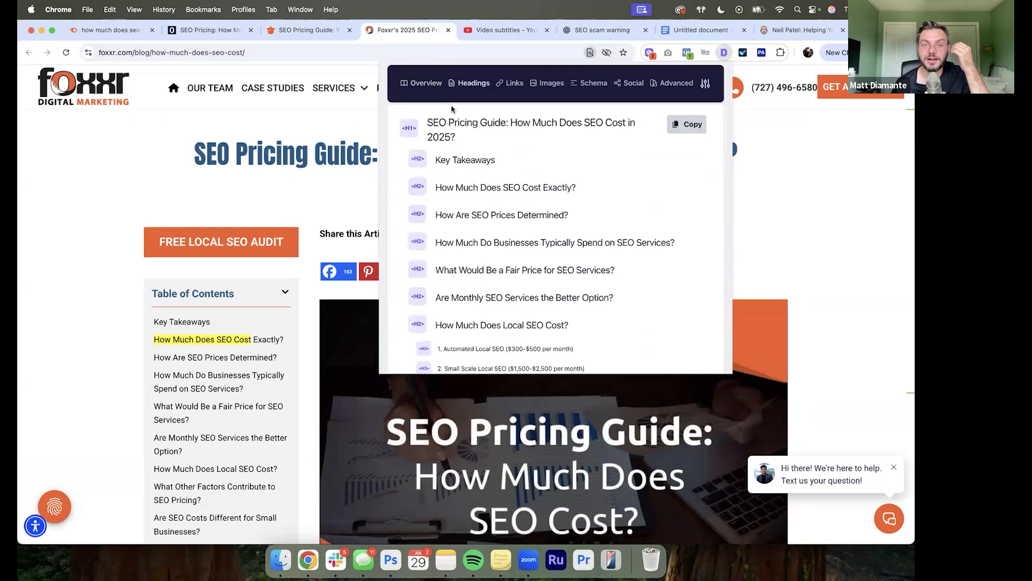
pyautogui.moveTo(524, 119); pyautogui.dragTo(602, 144)
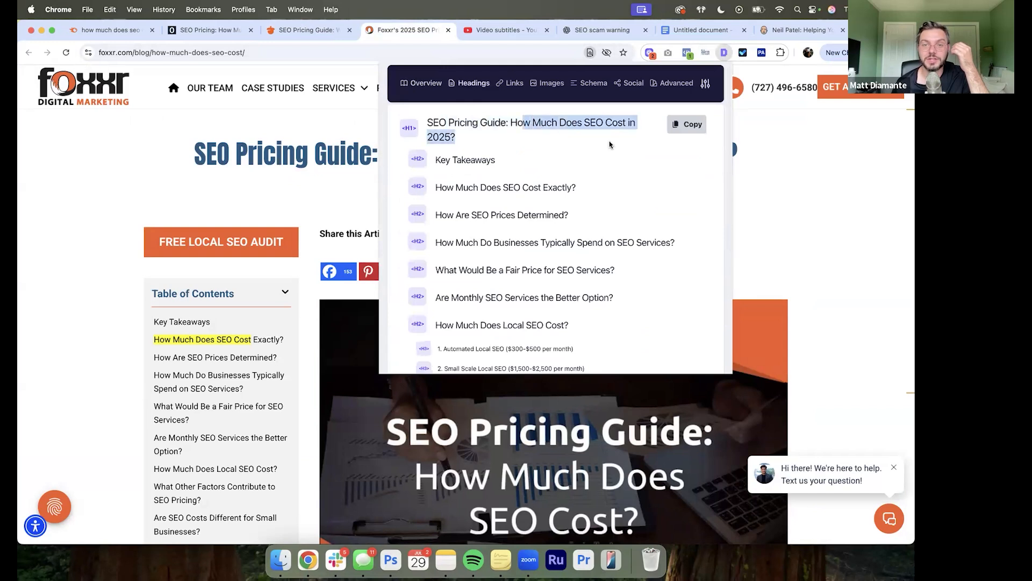
pyautogui.click(434, 86)
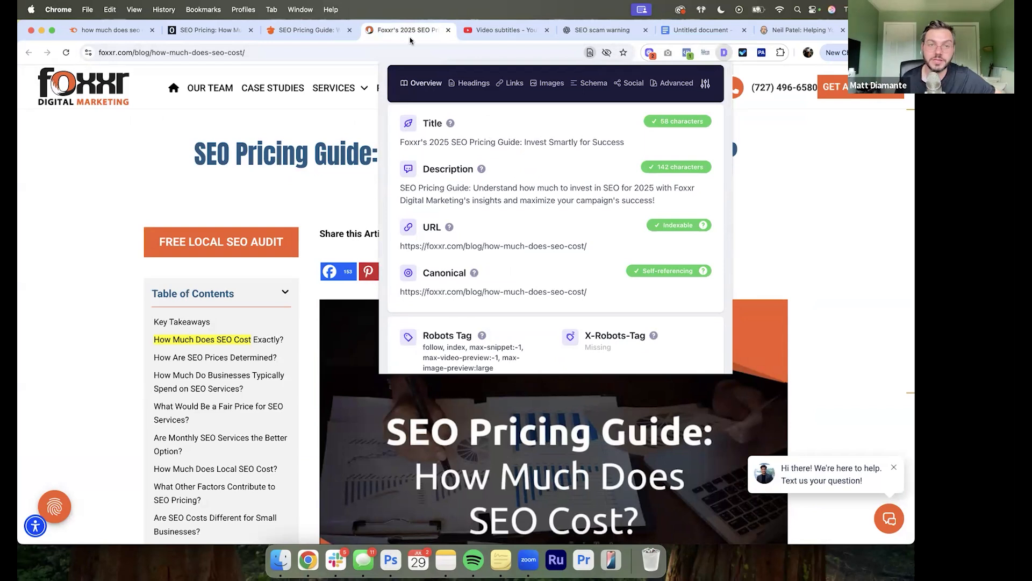
# Step: Recheck the Nutshell article's title tag and review its page details down to the word count and heading counts
pyautogui.click(312, 30)
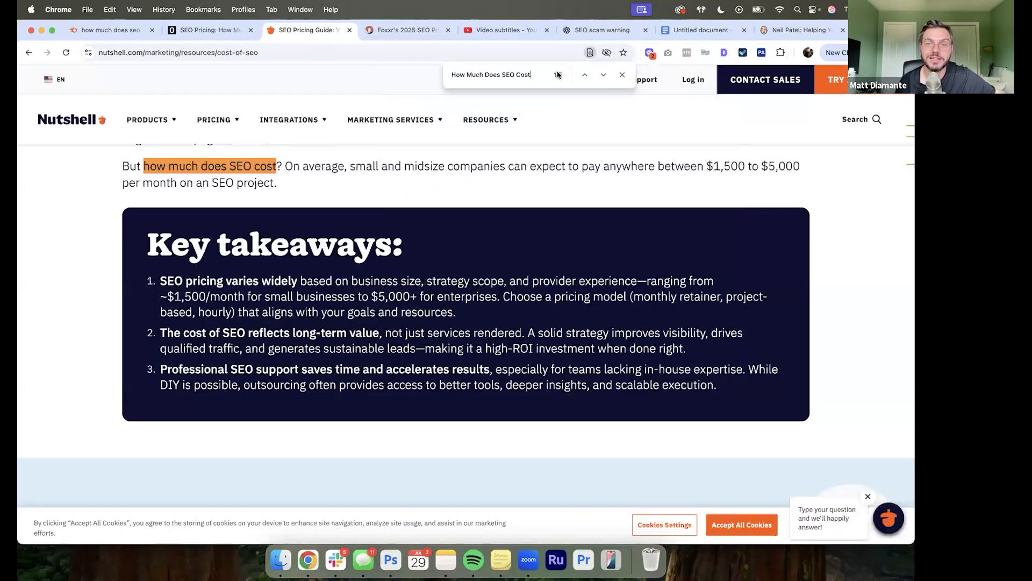
pyautogui.click(724, 52)
pyautogui.moveTo(400, 146); pyautogui.dragTo(572, 144)
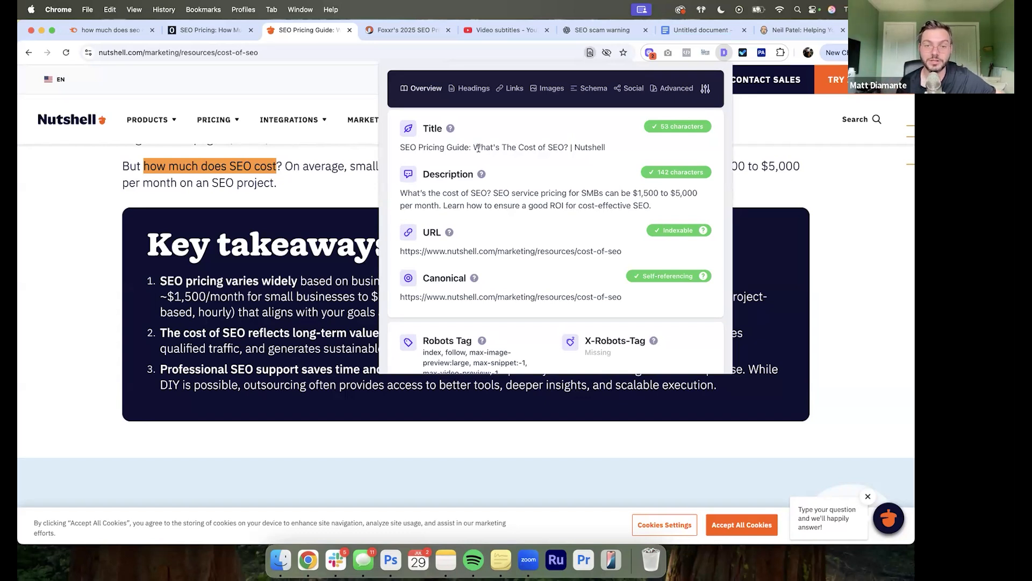
pyautogui.scroll(-5, 479, 148)
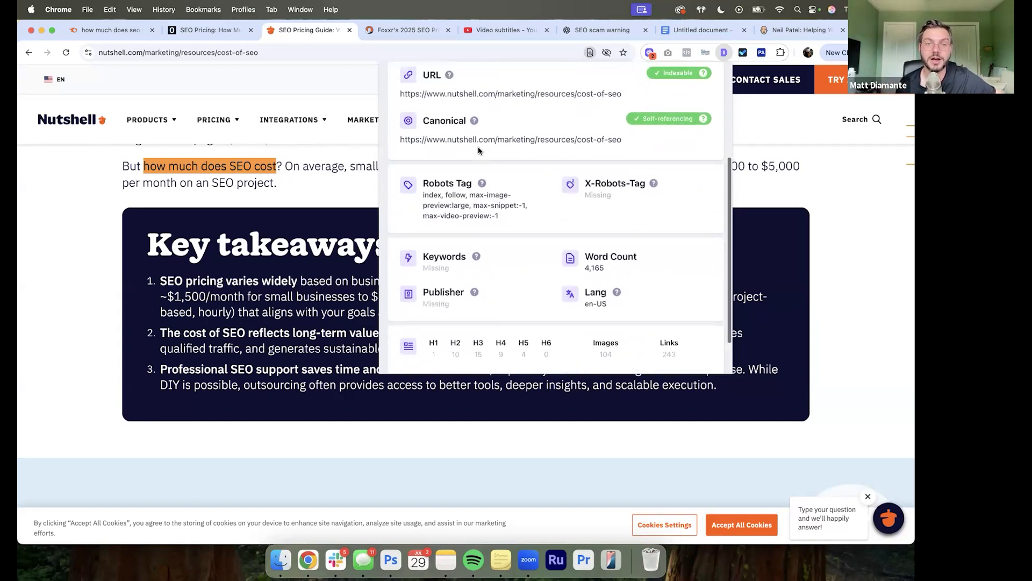
# Step: Check the word count and heading counts of the OuterBox and Nutshell articles with the SEO extension
pyautogui.scroll(5, 478, 151)
pyautogui.click(210, 29)
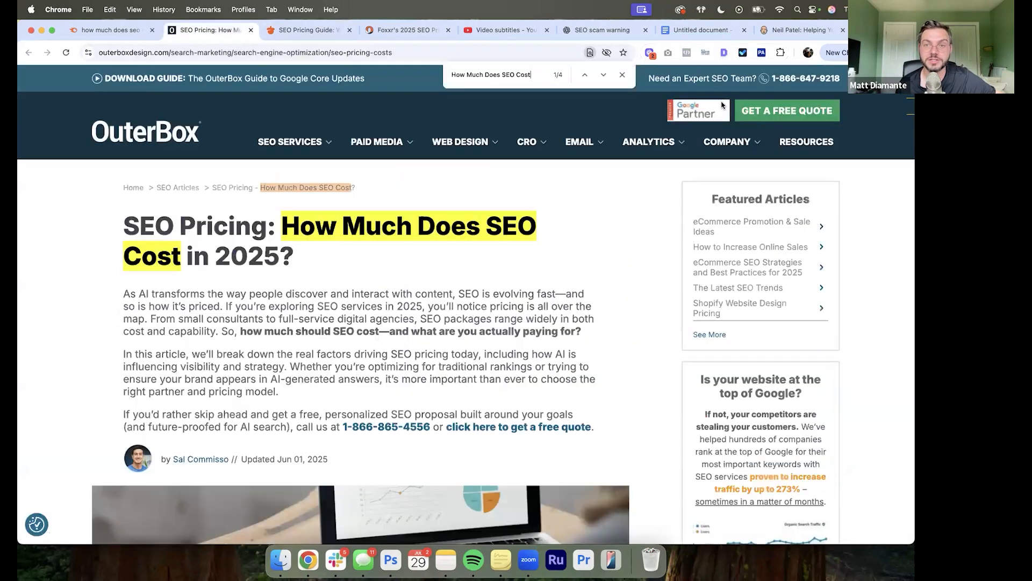
pyautogui.click(724, 53)
pyautogui.scroll(-5, 552, 196)
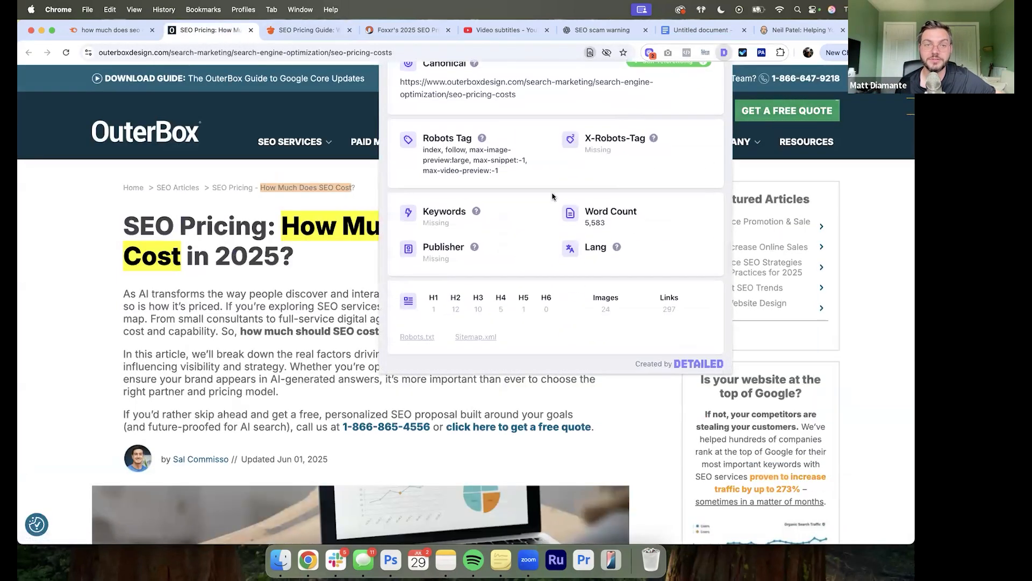
pyautogui.click(306, 30)
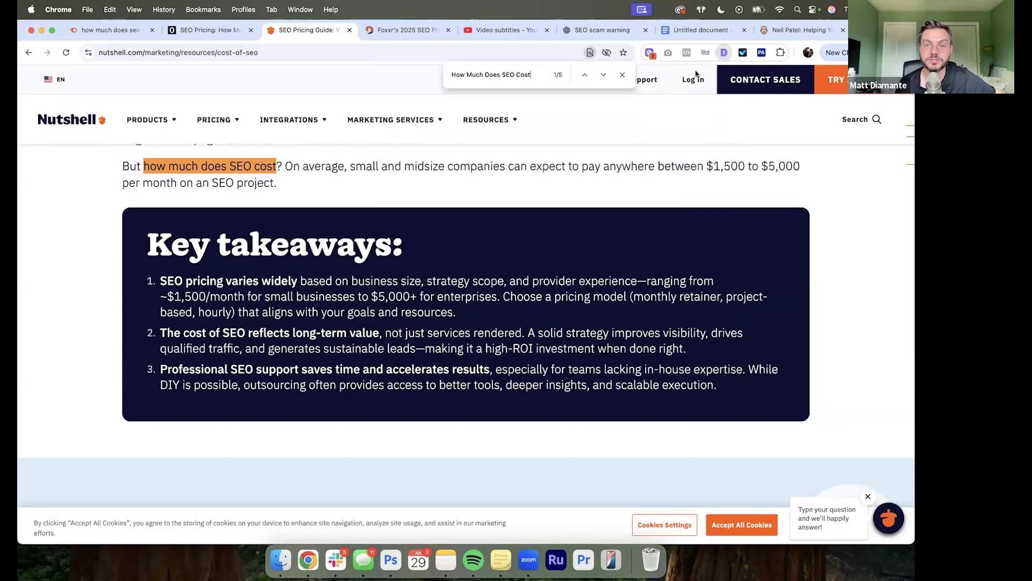
pyautogui.click(723, 53)
pyautogui.scroll(-5, 569, 195)
# Step: Check the Foxxr article's word count and heading counts with the SEO extension
pyautogui.click(390, 31)
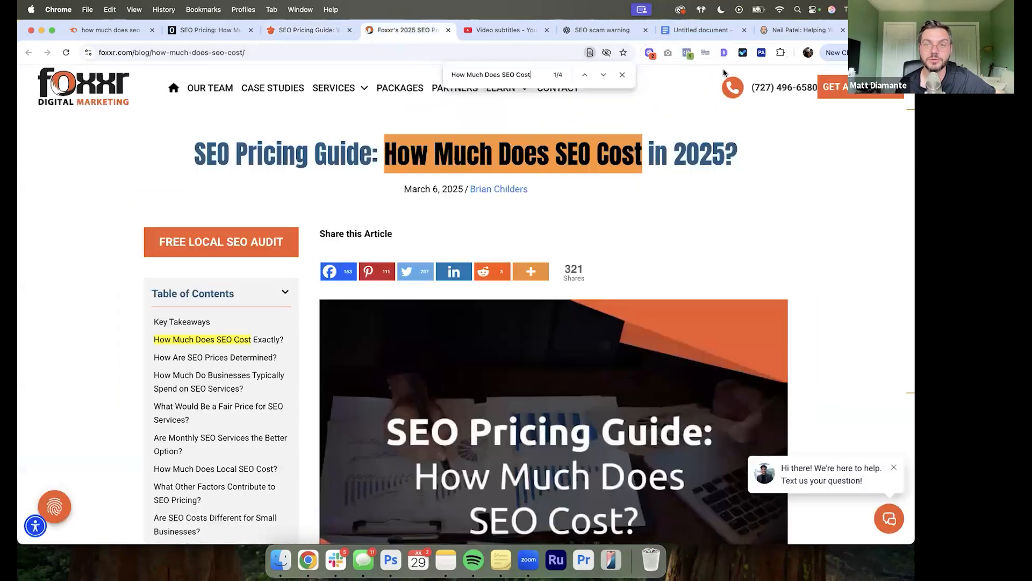
pyautogui.click(724, 54)
pyautogui.scroll(-5, 620, 153)
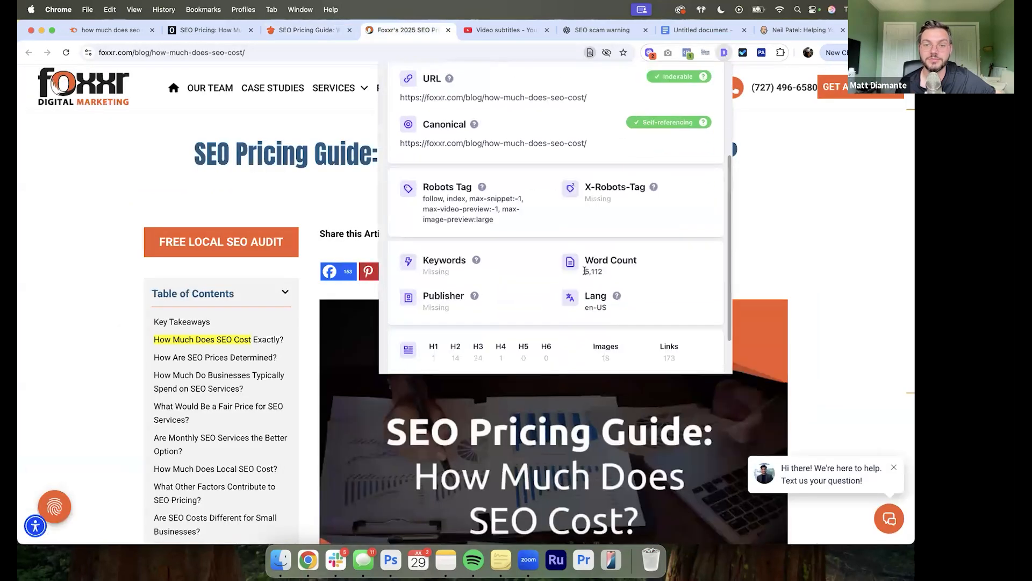
pyautogui.click(341, 129)
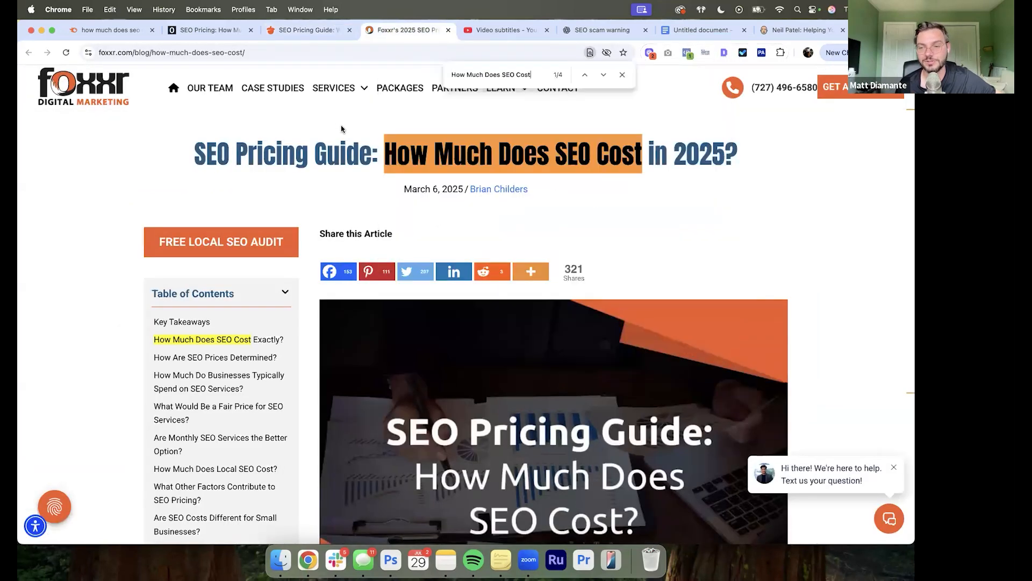
# Step: Skim the full Foxxr article down to its footer and back to gauge its real length and sections
pyautogui.scroll(-20, 341, 129)
pyautogui.scroll(-20, 341, 129)
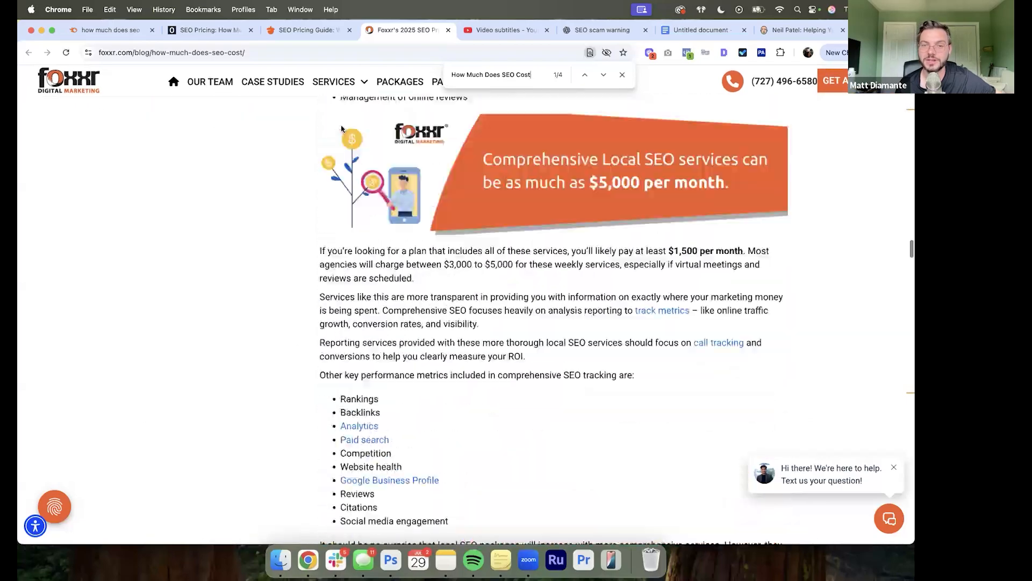
pyautogui.scroll(-20, 341, 129)
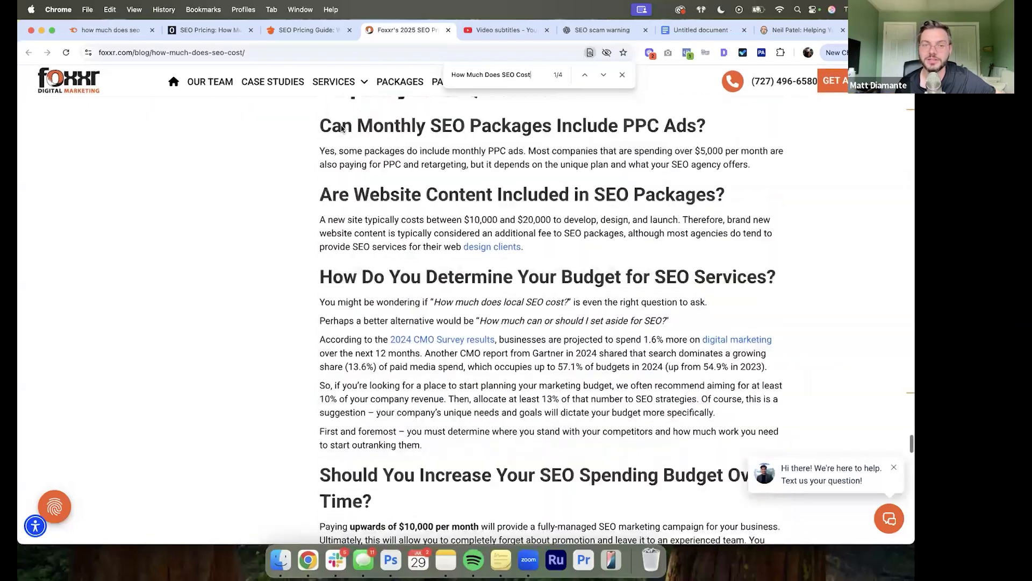
pyautogui.scroll(10, 341, 129)
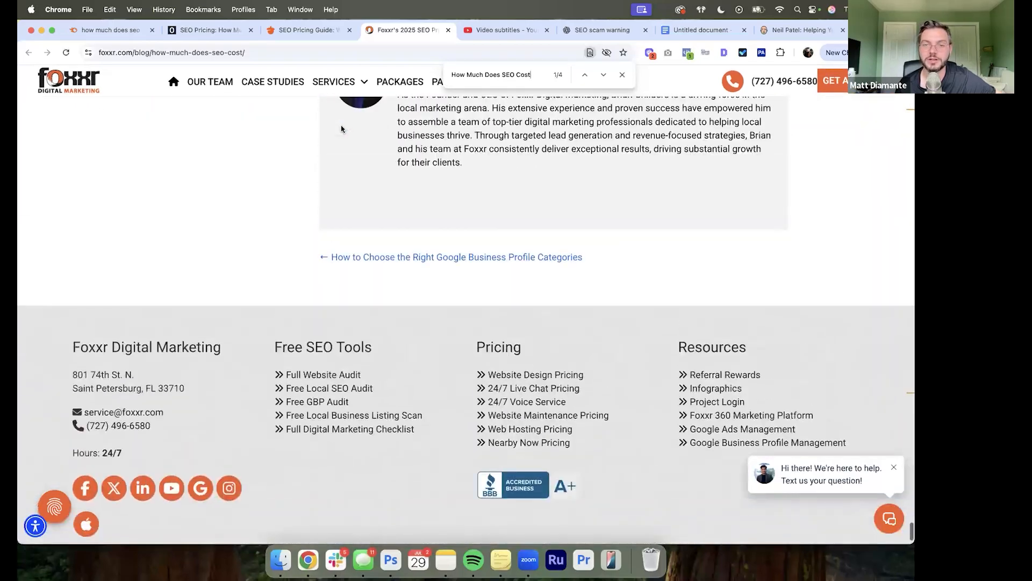
pyautogui.scroll(20, 341, 129)
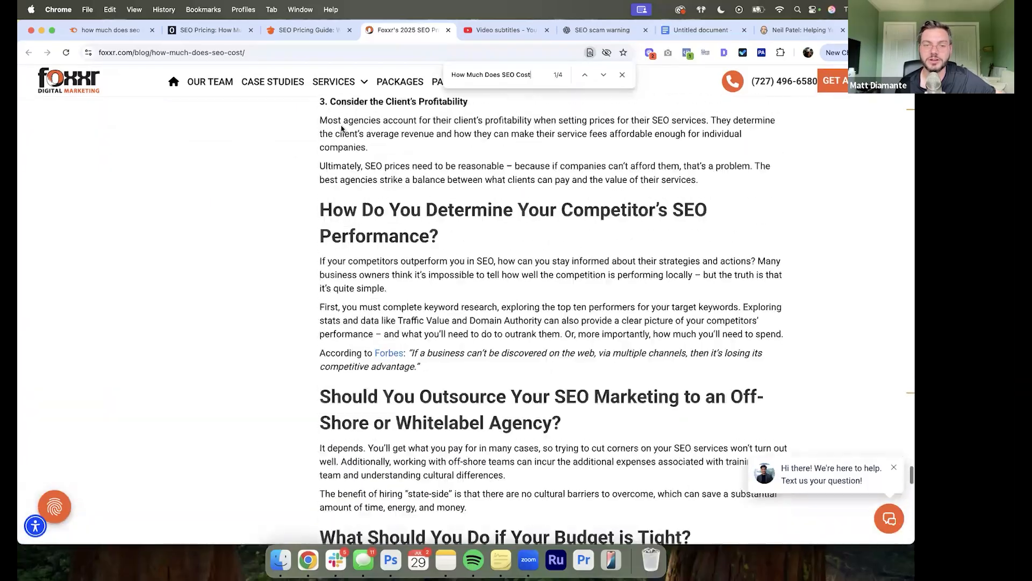
pyautogui.scroll(20, 341, 129)
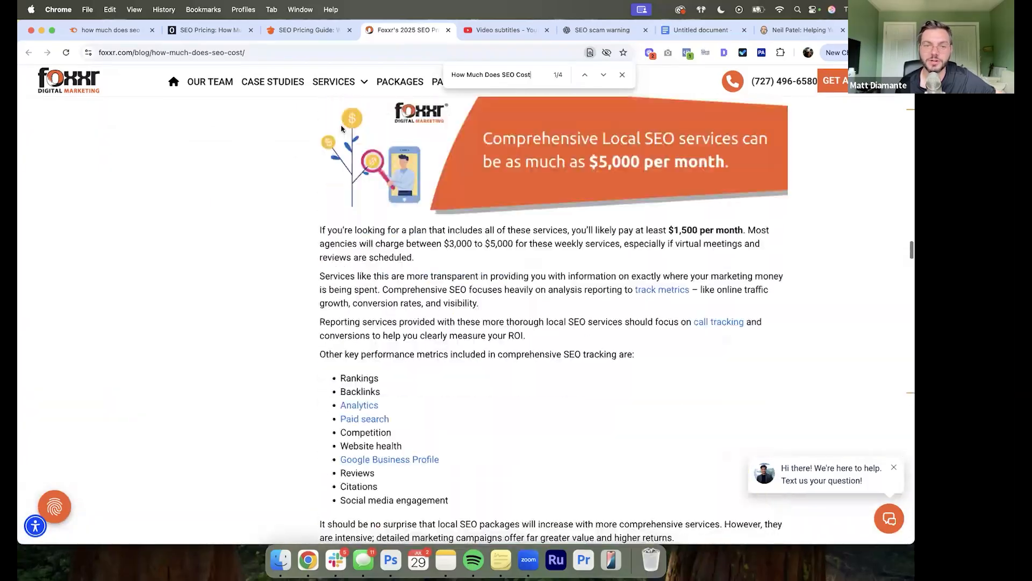
pyautogui.scroll(10, 341, 129)
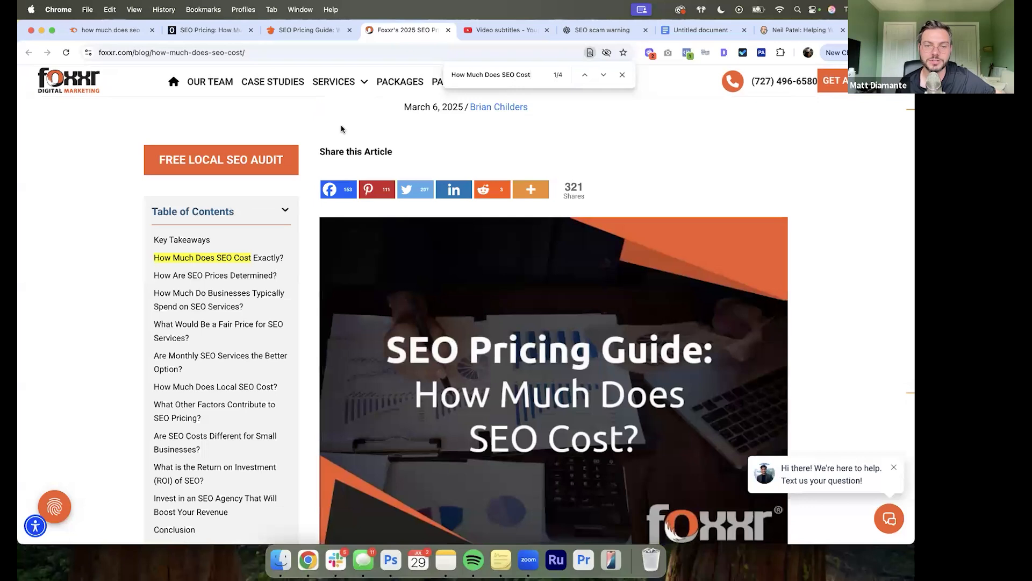
# Step: Skim the OuterBox article through its pricing plans, budget section and SEO Pricing FAQs to the cited sources
pyautogui.click(210, 30)
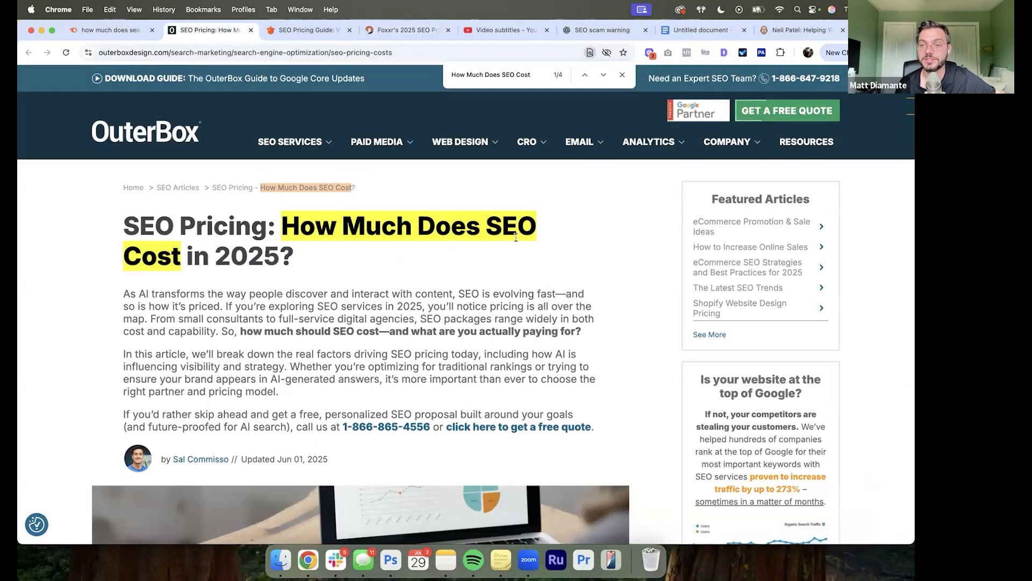
pyautogui.scroll(-20, 516, 236)
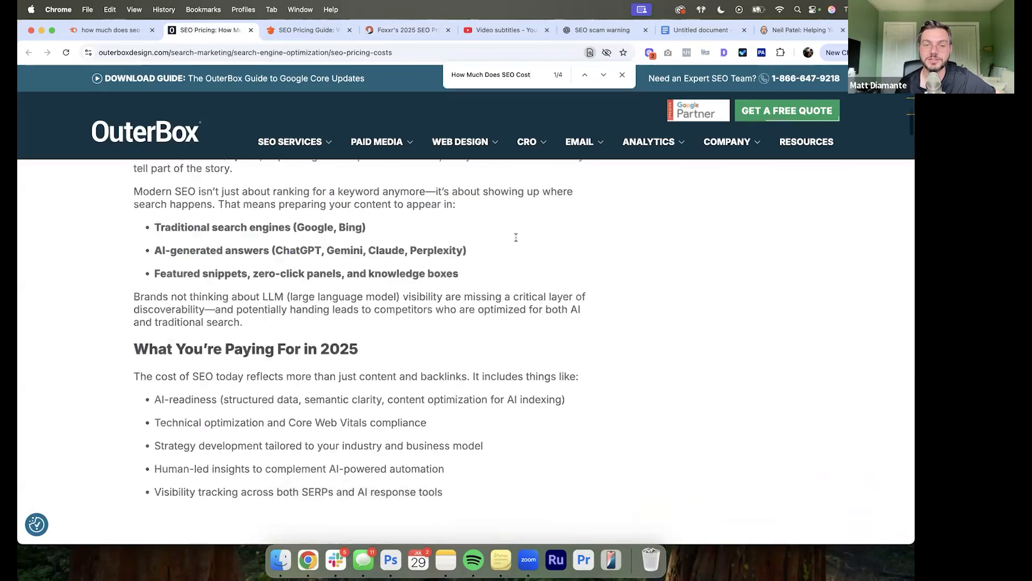
pyautogui.scroll(-20, 516, 237)
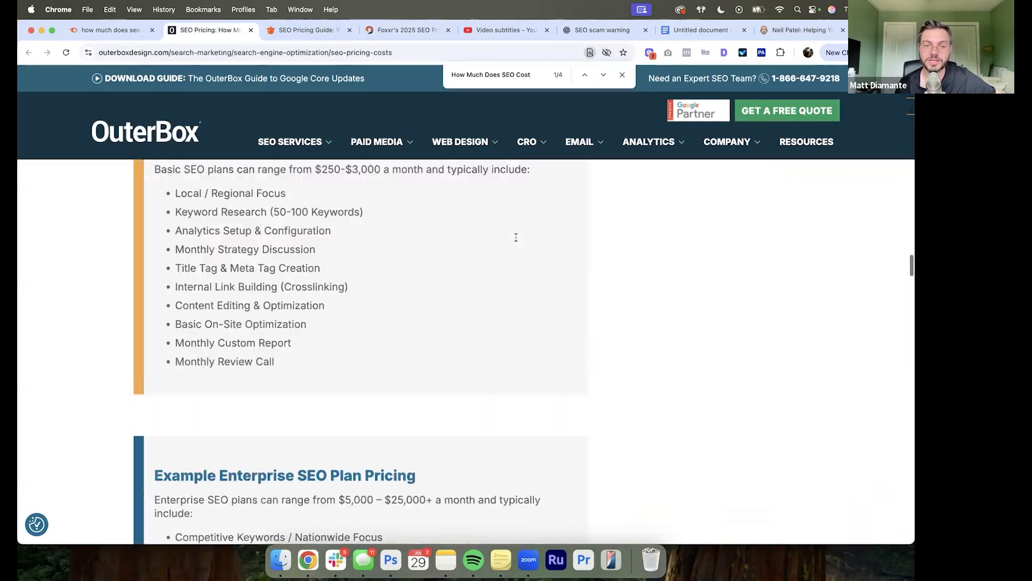
pyautogui.scroll(-20, 516, 237)
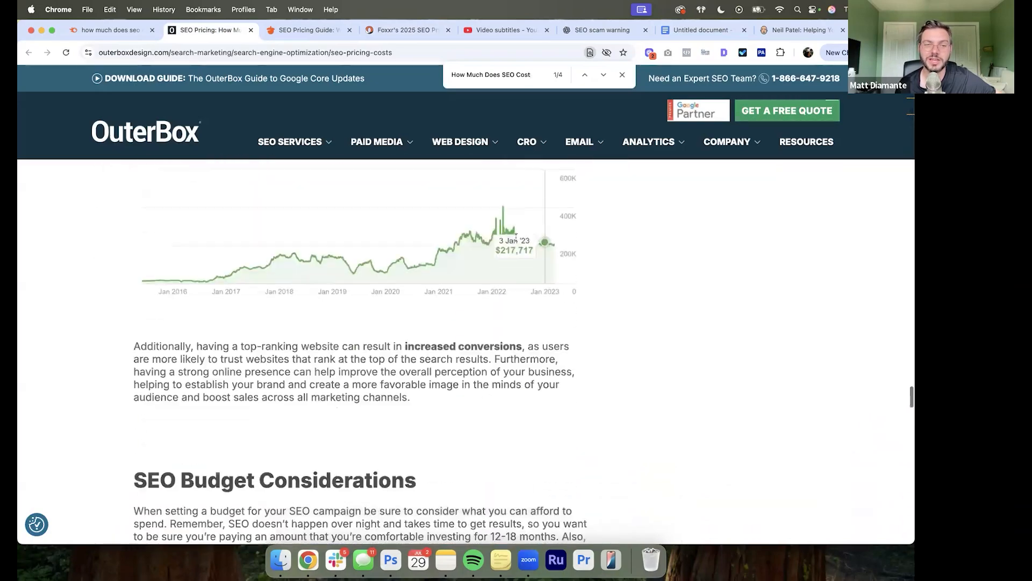
pyautogui.scroll(-20, 516, 238)
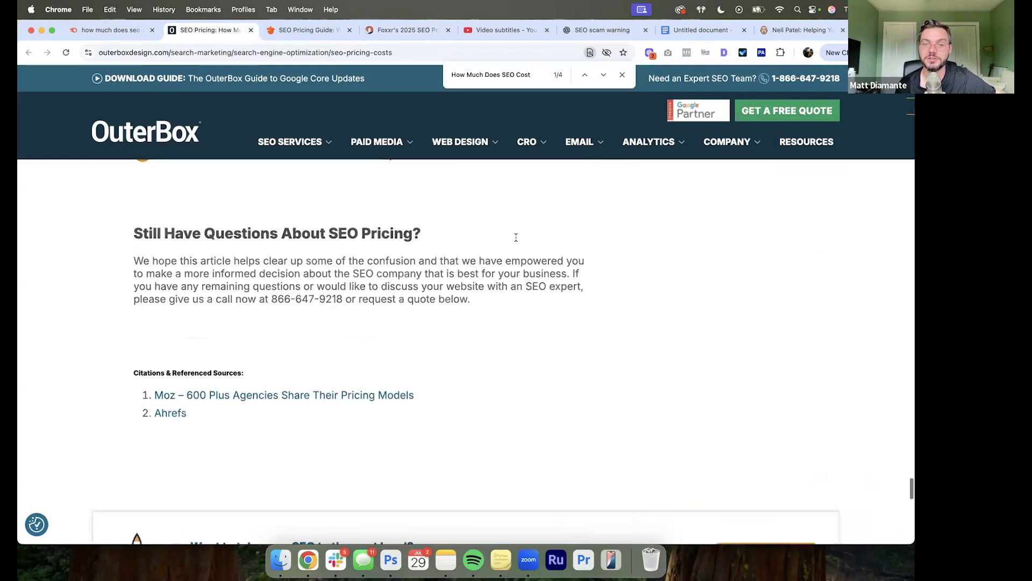
pyautogui.scroll(10, 516, 237)
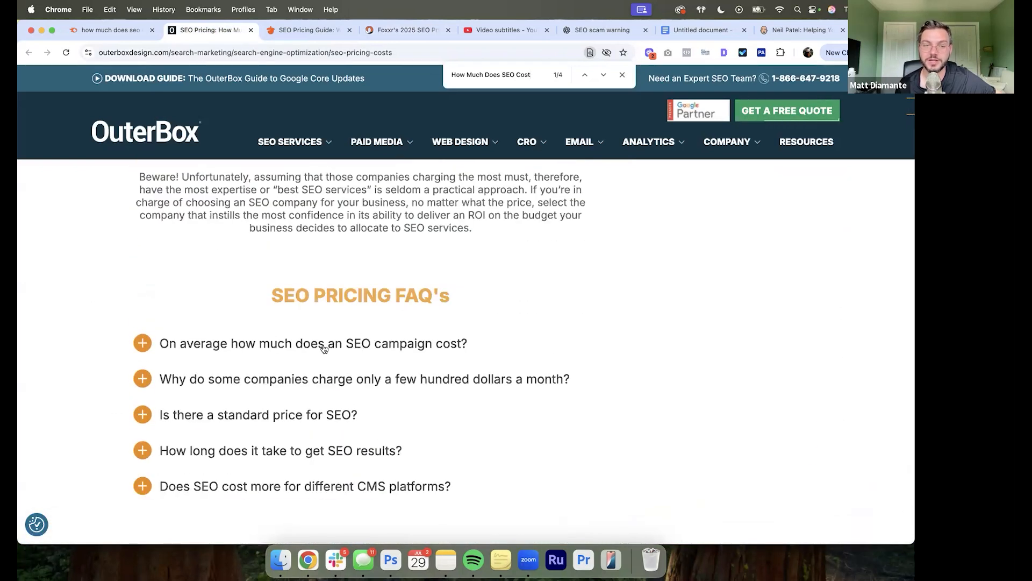
pyautogui.scroll(-4, 143, 382)
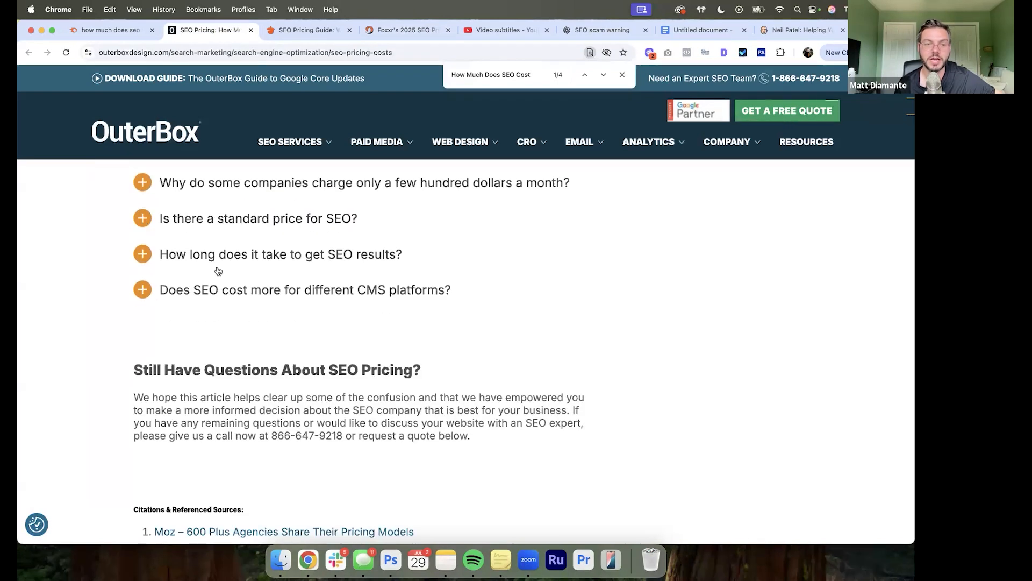
pyautogui.scroll(-4, 218, 270)
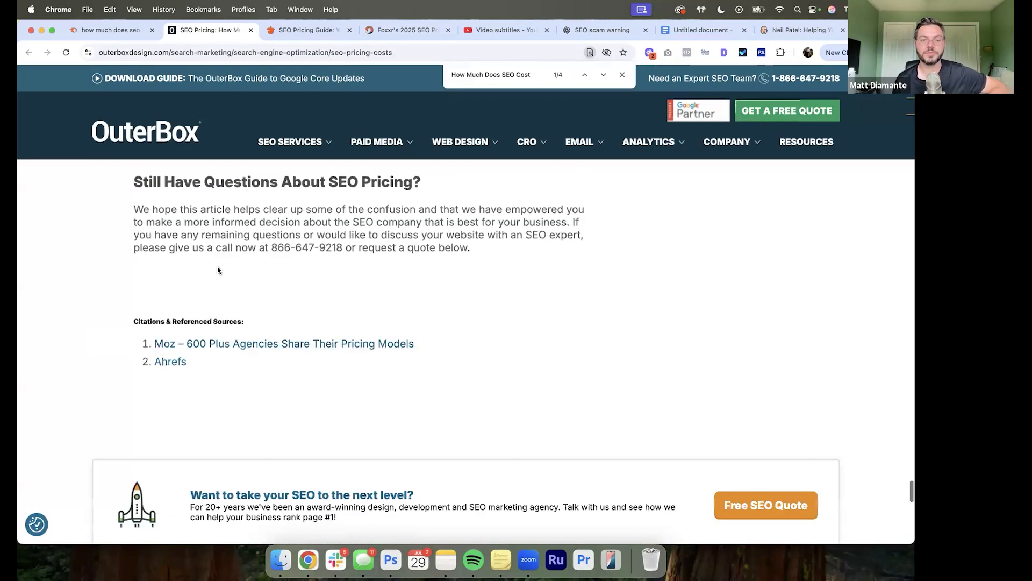
# Step: Recheck the OuterBox page's word count in the SEO extension, closing its details when done
pyautogui.click(725, 53)
pyautogui.scroll(-3, 479, 172)
pyautogui.moveTo(475, 170)
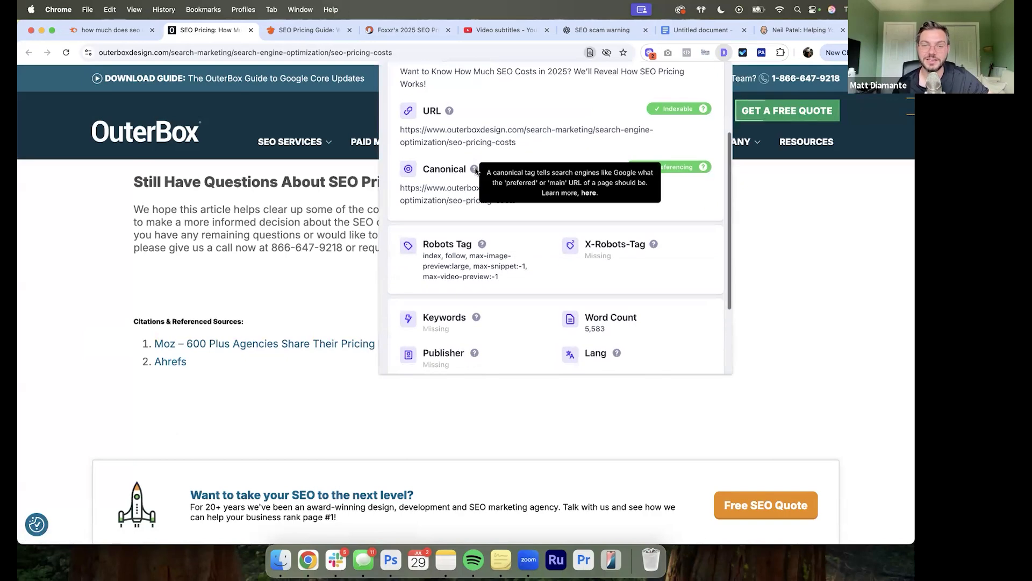
pyautogui.click(275, 262)
# Step: Select and copy the OuterBox article's text from its cited sources up to the main title
pyautogui.scroll(20, 418, 205)
pyautogui.moveTo(419, 204); pyautogui.dragTo(406, 207)
pyautogui.scroll(20, 418, 207)
pyautogui.scroll(20, 418, 208)
# Step: Open the Character Counter page of wordcounter.net in a new browser tab
pyautogui.press('super+t')
pyautogui.write('wordco')
pyautogui.press('Return')
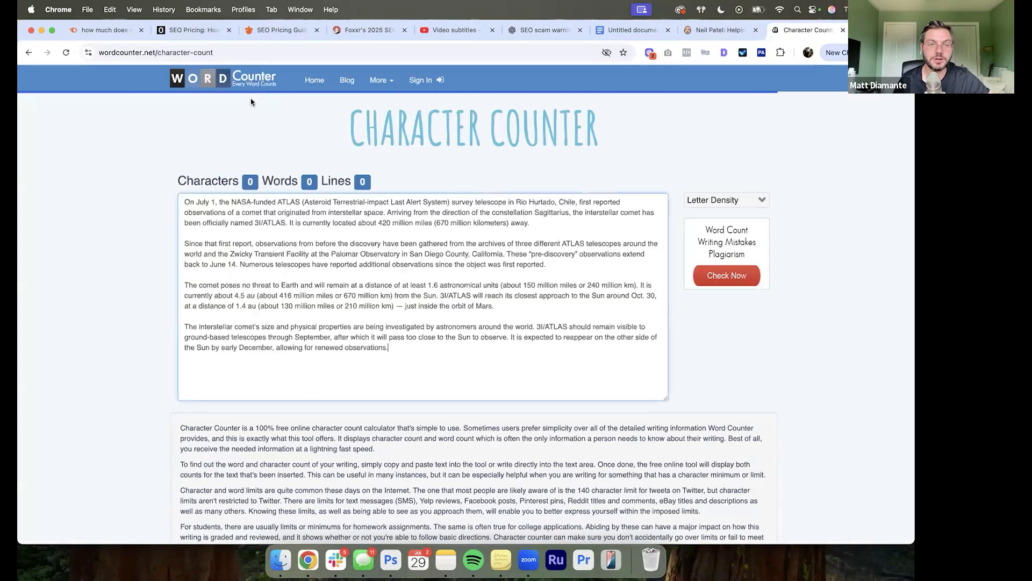
# Step: Replace the old text in the counter with the copied OuterBox article and check its word count
pyautogui.press('super+a')
pyautogui.press('BackSpace')
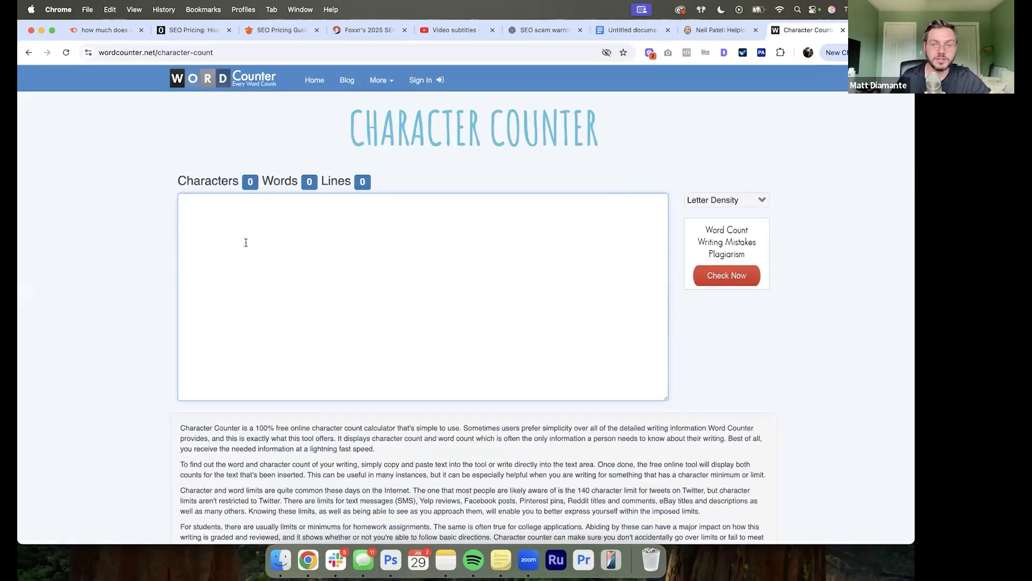
pyautogui.press('super+v')
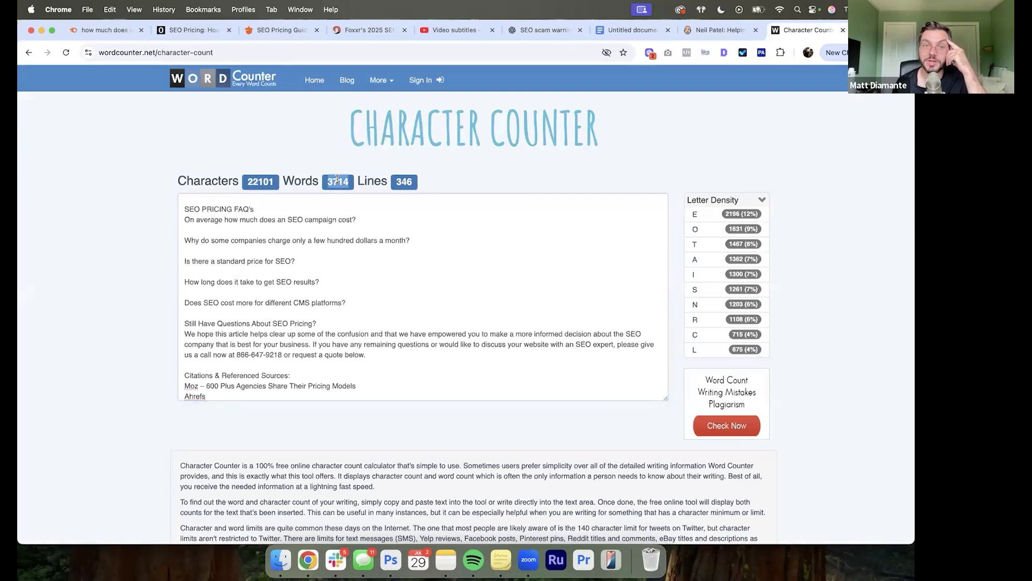
pyautogui.tripleClick(337, 179)
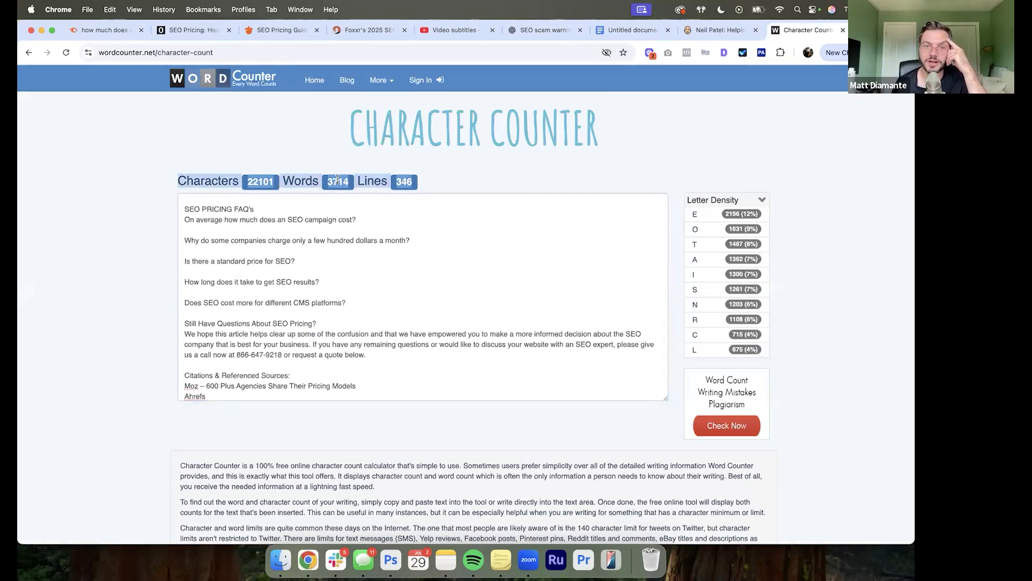
pyautogui.click(333, 180)
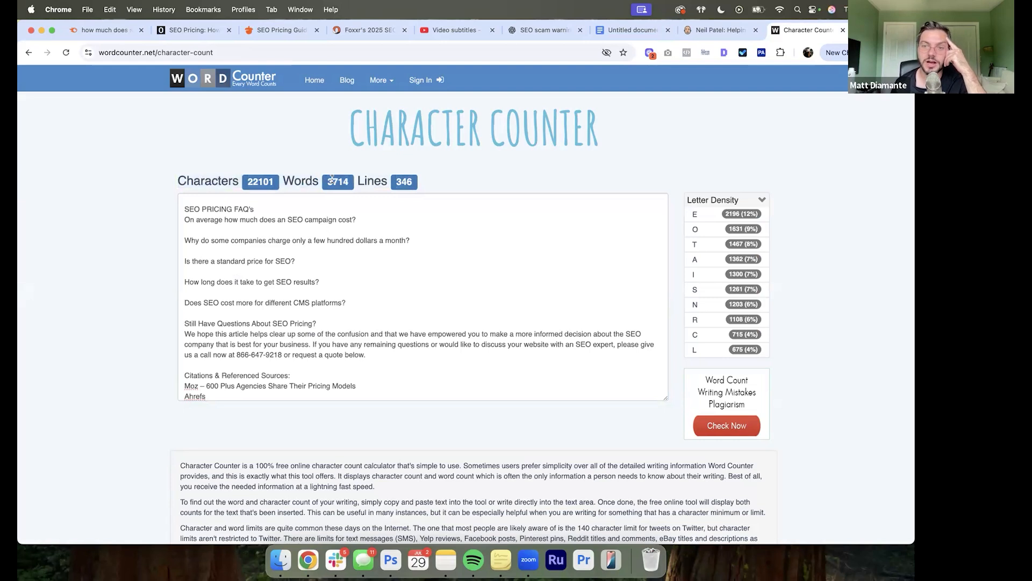
# Step: Compare the SEO extension's word count for OuterBox with the counter's, and review the text pasted into the counter
pyautogui.click(194, 30)
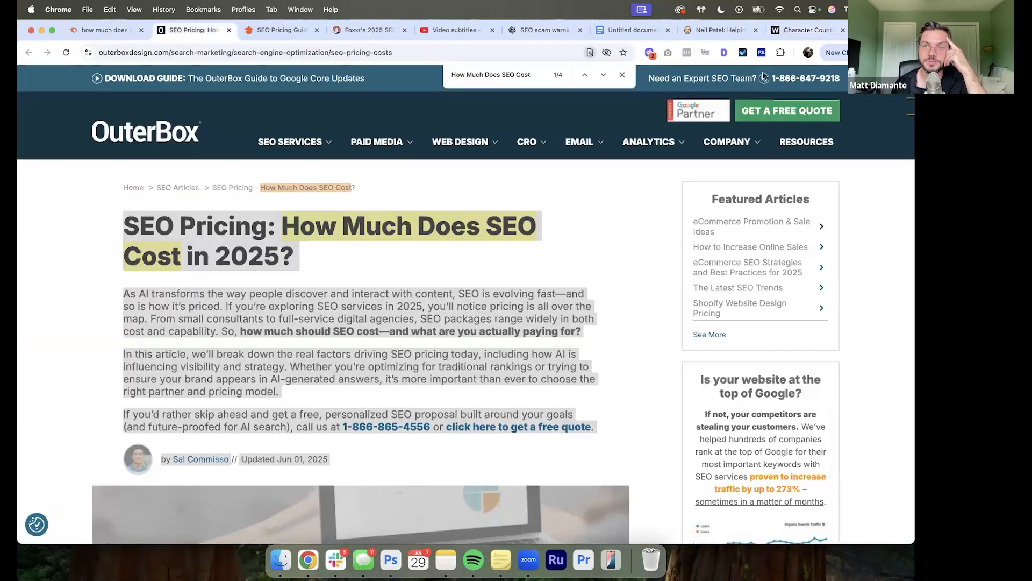
pyautogui.click(724, 52)
pyautogui.scroll(-5, 593, 290)
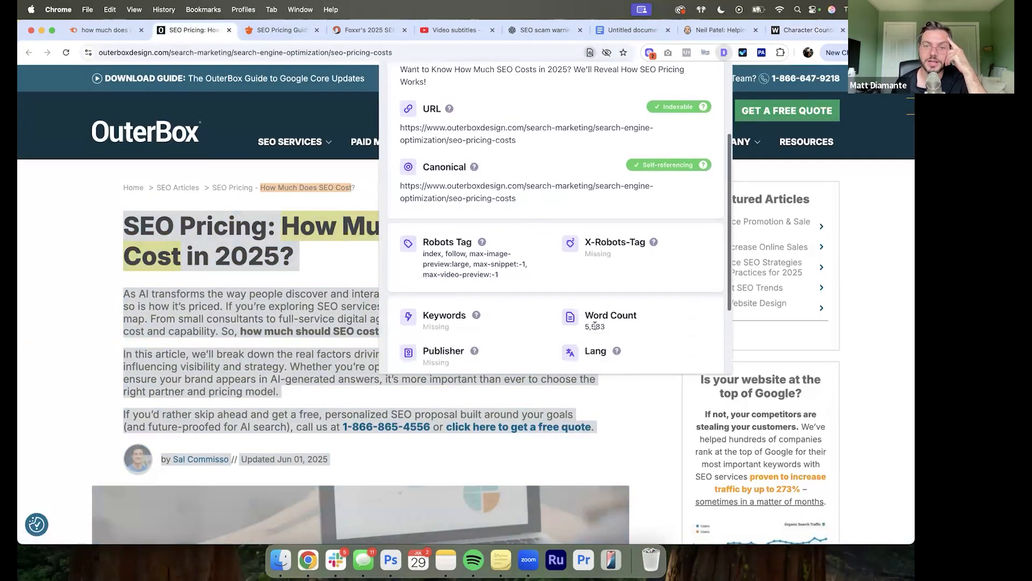
pyautogui.click(807, 30)
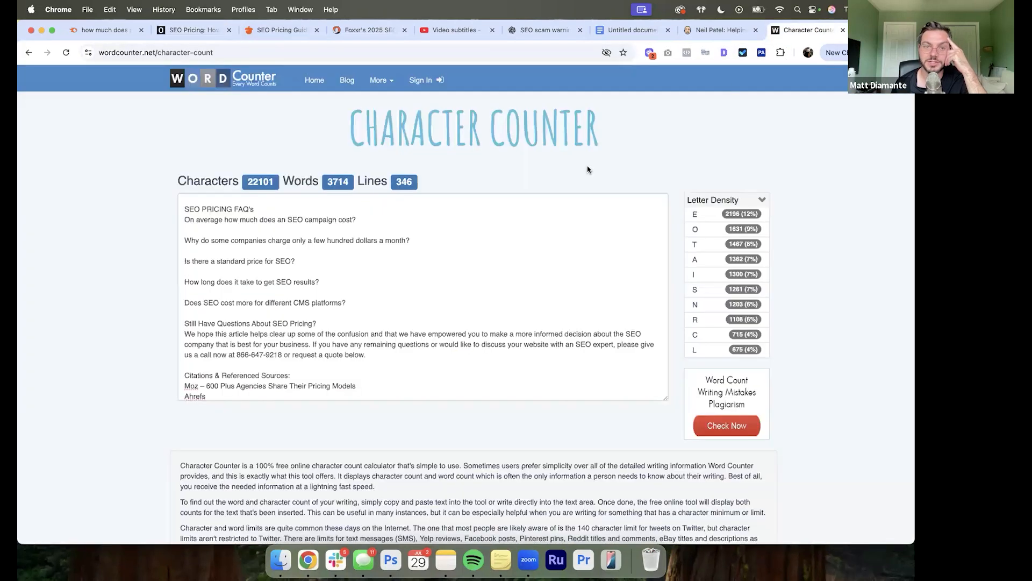
pyautogui.scroll(15, 481, 231)
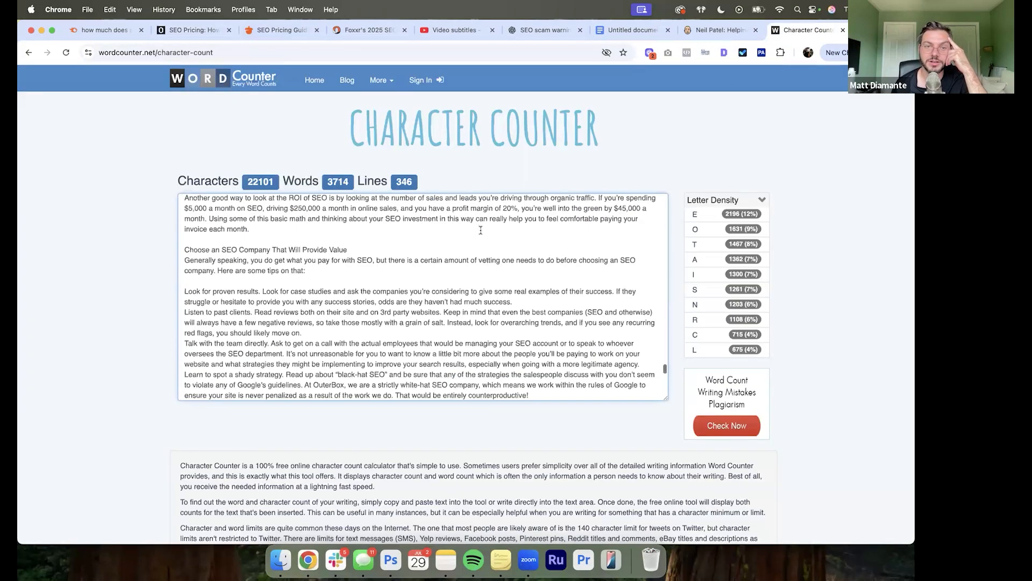
pyautogui.scroll(4, 383, 204)
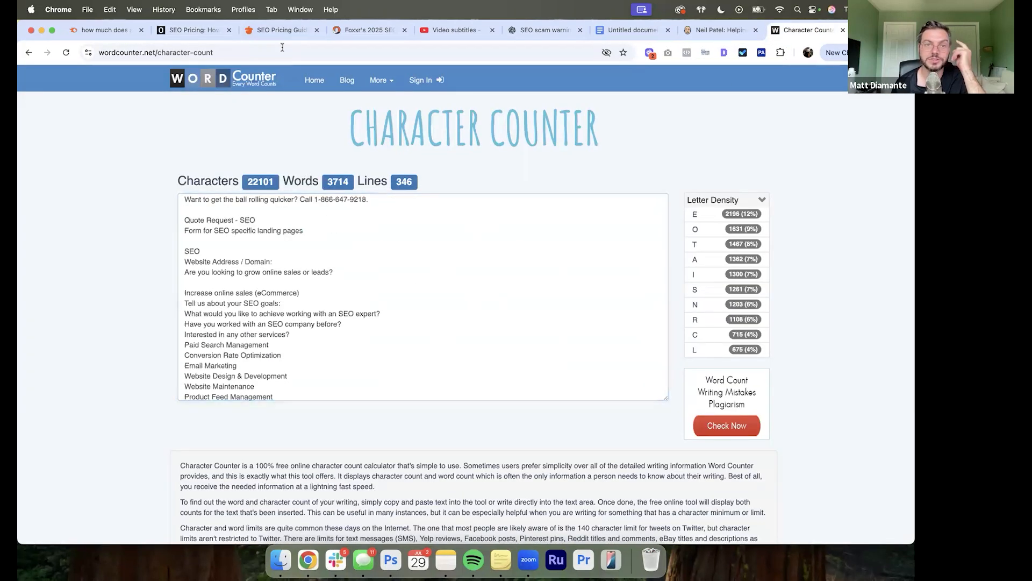
# Step: Return to the beginning of the Nutshell article
pyautogui.click(290, 30)
pyautogui.scroll(-2, 267, 170)
pyautogui.scroll(5, 280, 94)
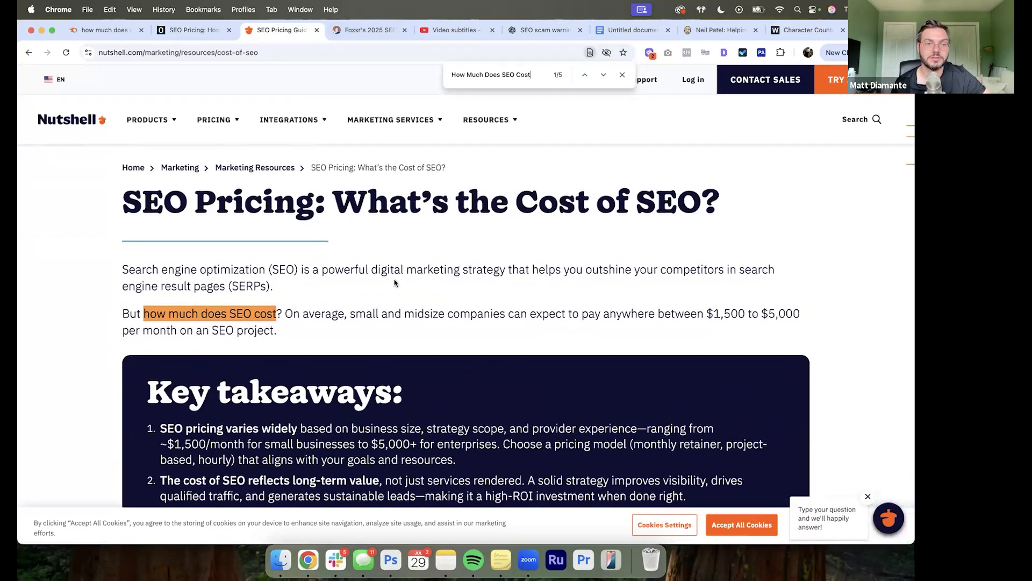
pyautogui.moveTo(115, 167); pyautogui.dragTo(430, 326)
pyautogui.scroll(-15, 426, 315)
pyautogui.scroll(-15, 429, 327)
pyautogui.press('ctrl+super+d')
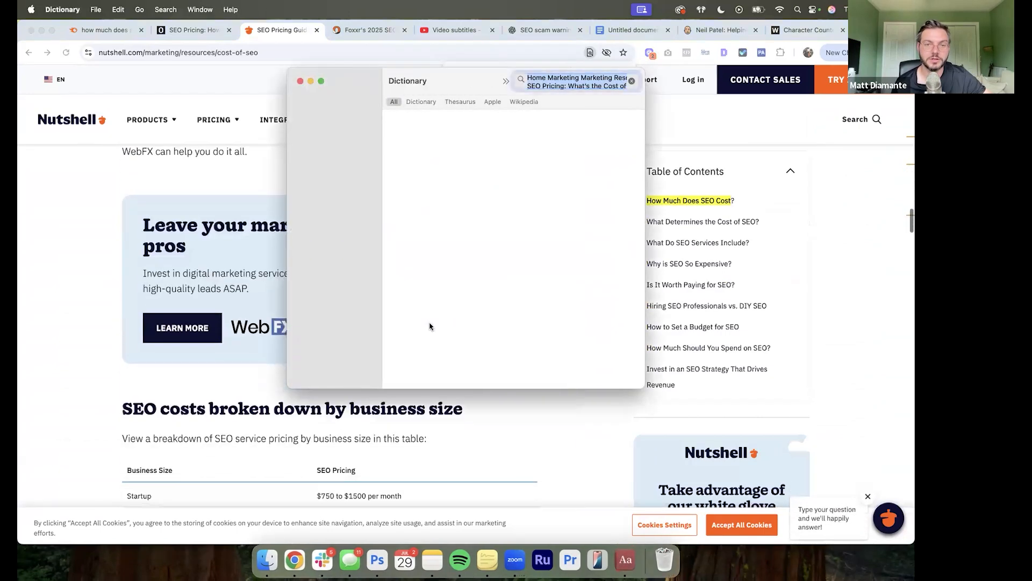
pyautogui.press('super+q')
# Step: Select the Nutshell article from its main title through the closing "Contact us" line and copy it
pyautogui.scroll(-10, 264, 240)
pyautogui.press('super+a')
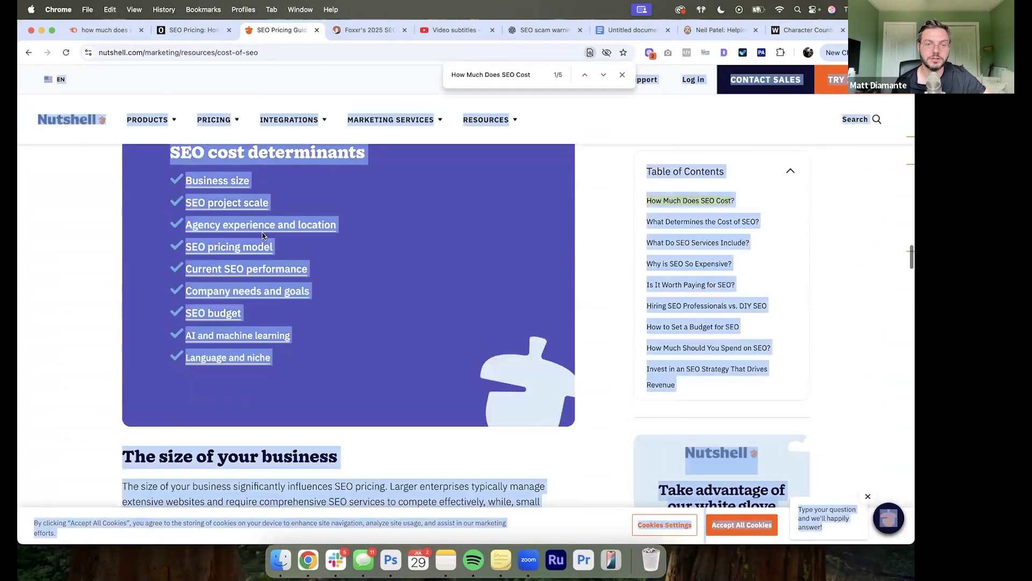
pyautogui.scroll(-20, 264, 240)
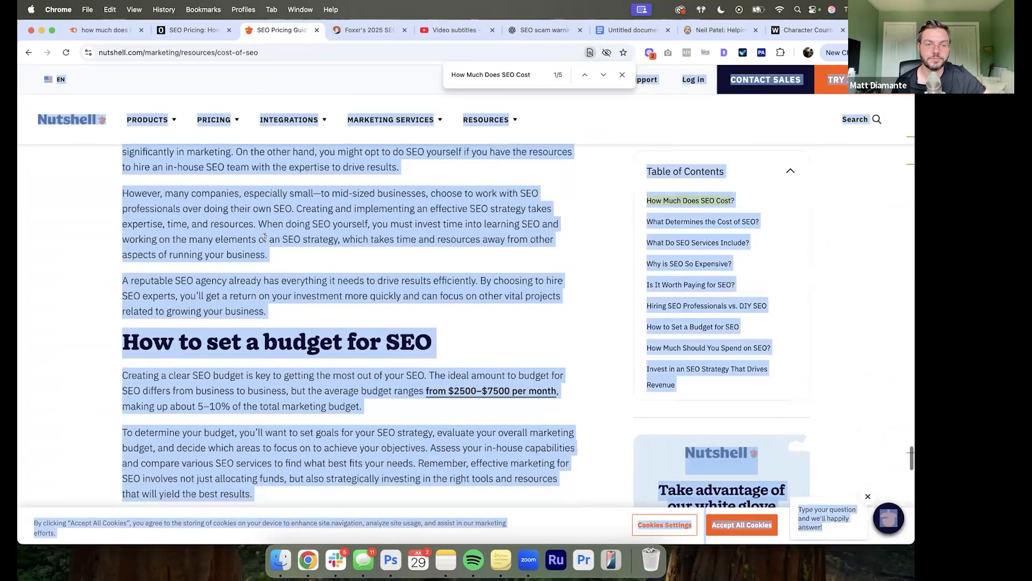
pyautogui.scroll(10, 280, 189)
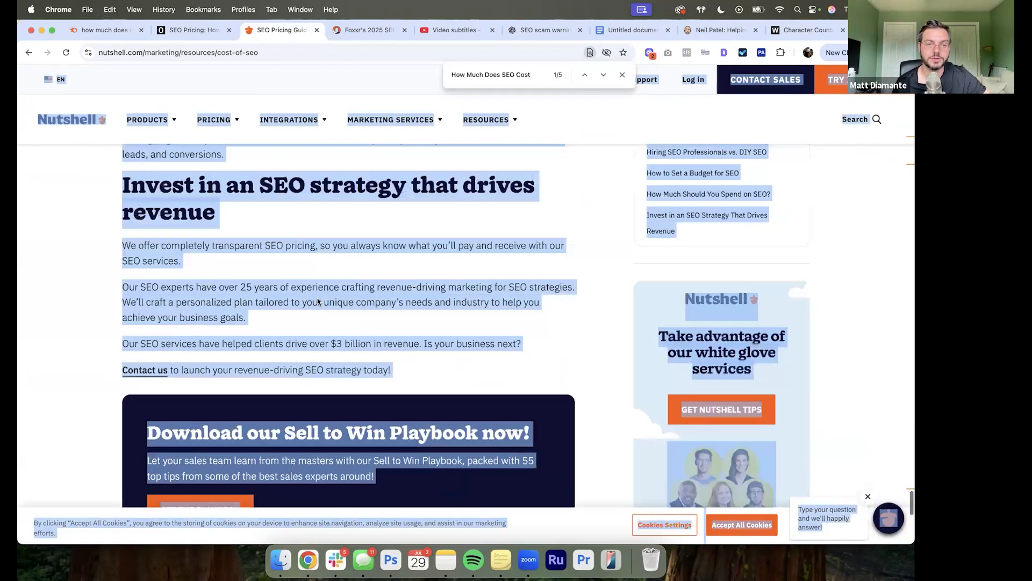
pyautogui.click(391, 347)
pyautogui.moveTo(391, 347); pyautogui.dragTo(124, 197)
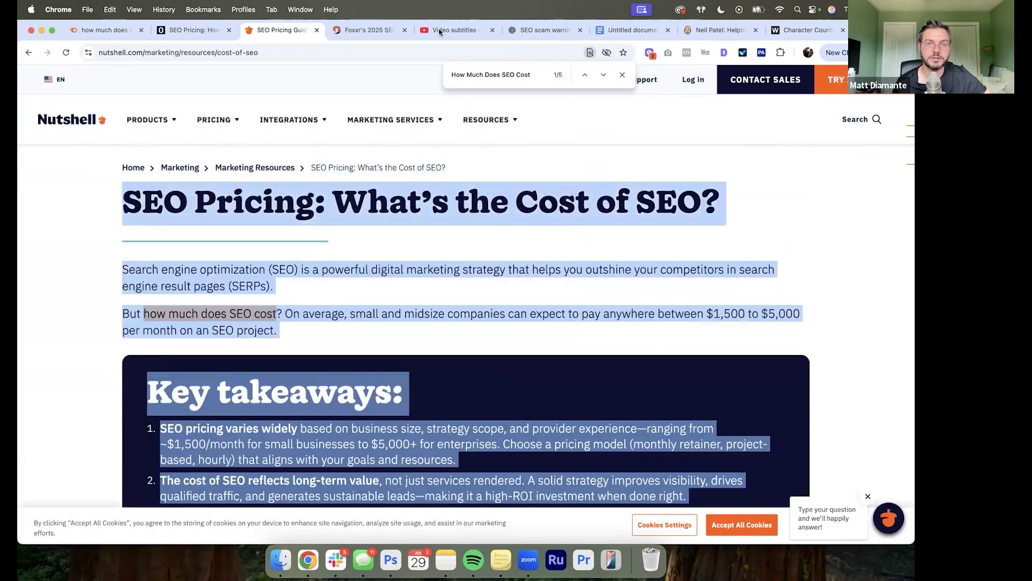
# Step: Replace the old text in the Character Counter with the copied Nutshell article to get its word count
pyautogui.click(807, 30)
pyautogui.click(434, 287)
pyautogui.press('super+a')
pyautogui.press('super+v')
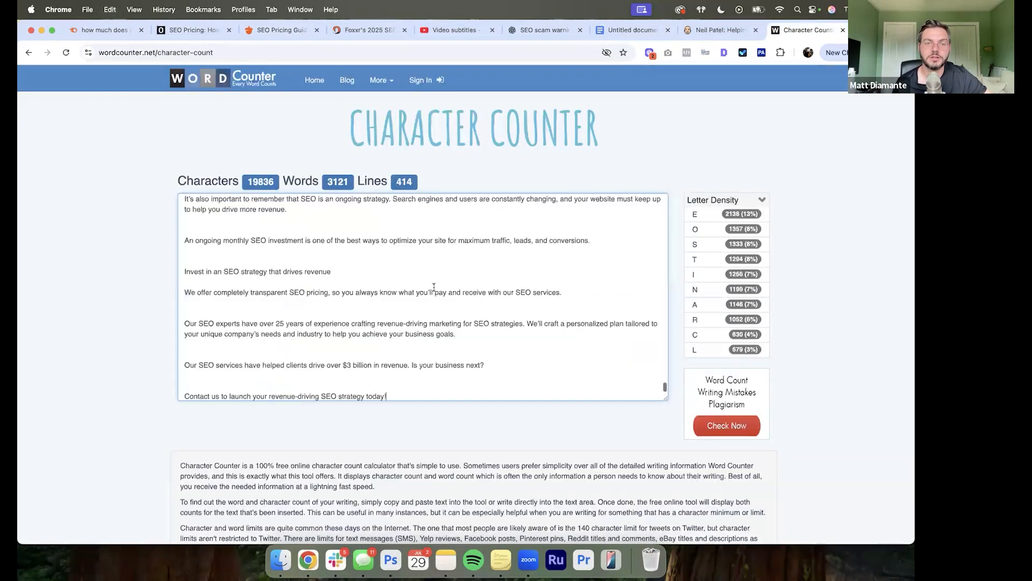
# Step: Check the Nutshell page's word count in the SEO extension and close its overview
pyautogui.click(205, 28)
pyautogui.click(282, 30)
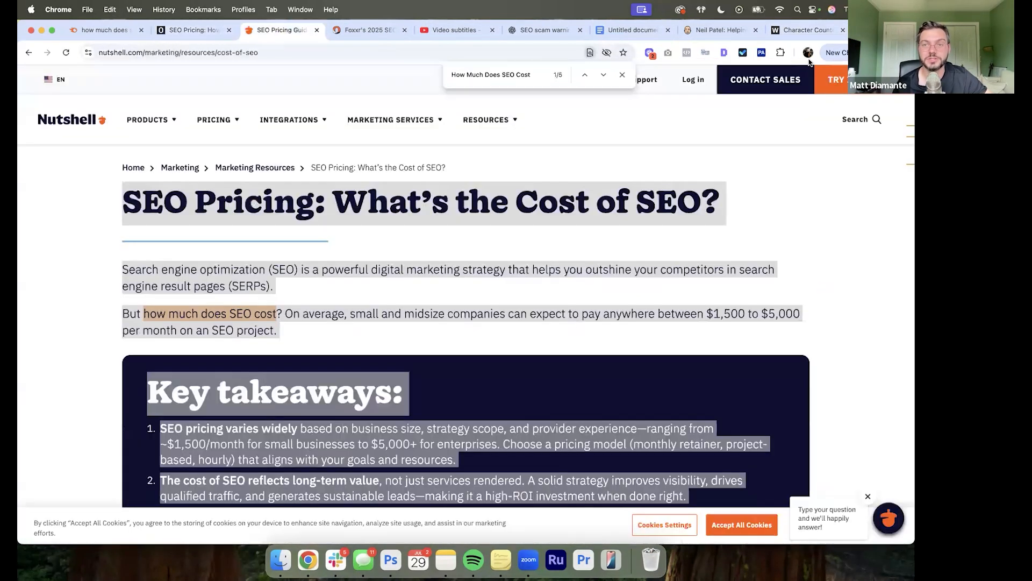
pyautogui.click(724, 52)
pyautogui.scroll(-4, 634, 281)
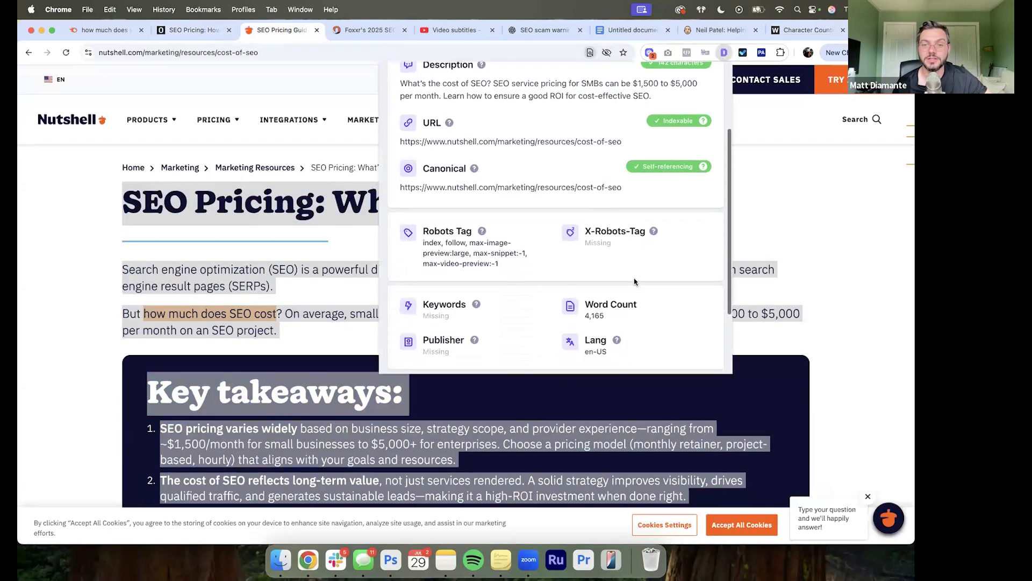
pyautogui.click(355, 261)
pyautogui.click(354, 261)
# Step: Skim the Nutshell article down to the footer and back to its title, examining how its sections are built
pyautogui.scroll(-20, 353, 259)
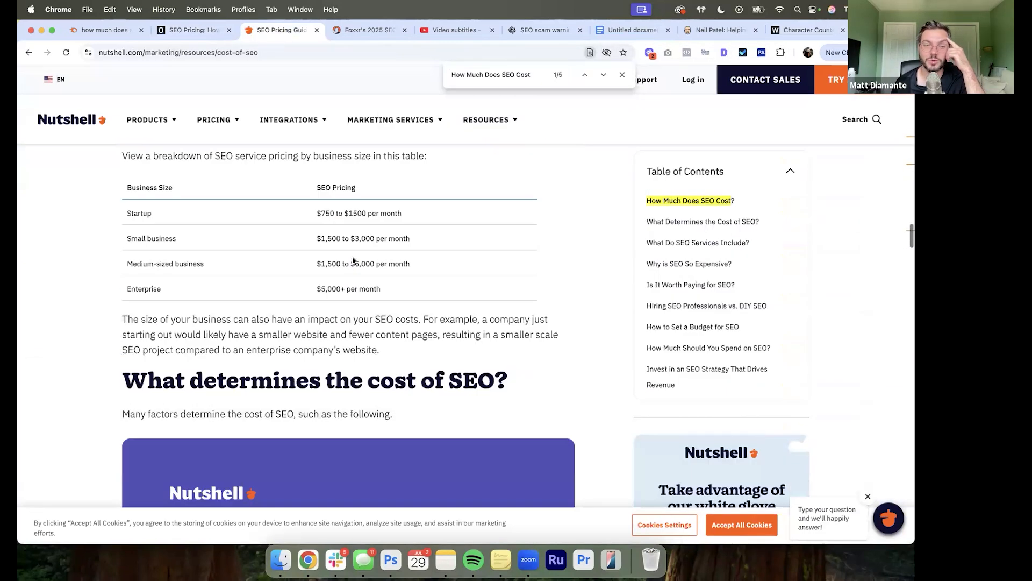
pyautogui.scroll(-20, 353, 259)
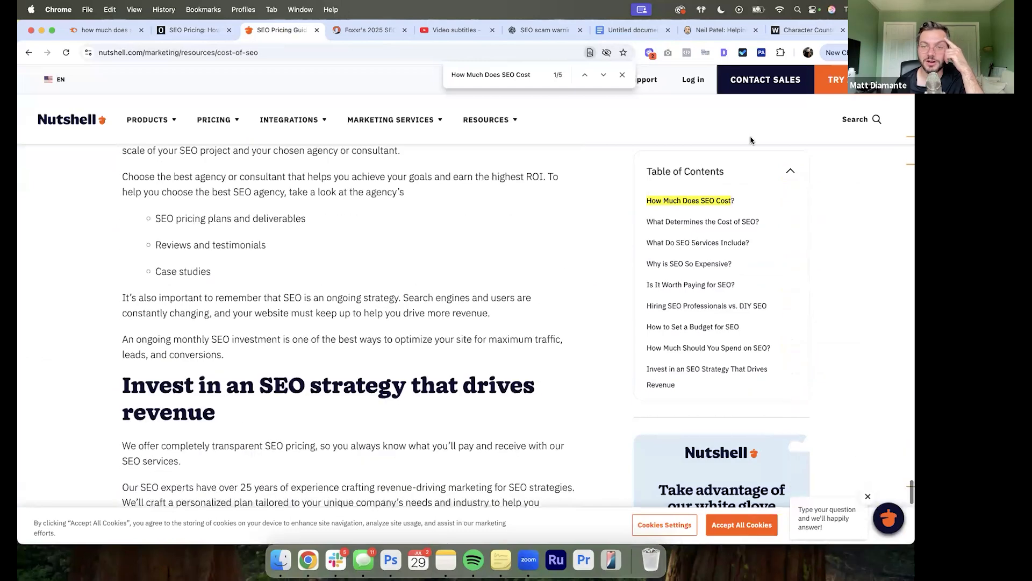
pyautogui.scroll(-15, 459, 342)
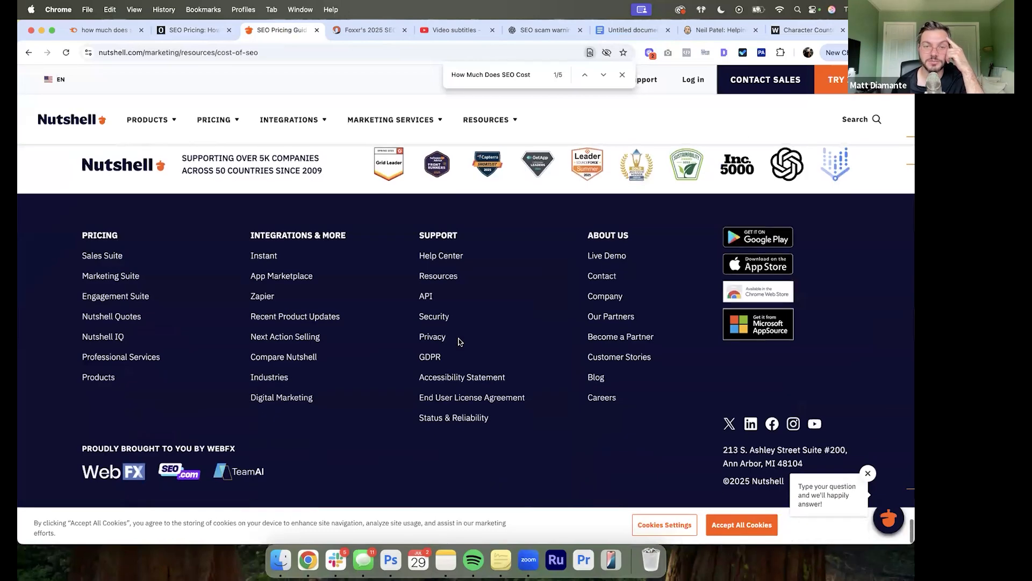
pyautogui.scroll(6, 459, 342)
pyautogui.scroll(4, 458, 341)
pyautogui.moveTo(416, 448); pyautogui.dragTo(376, 357)
pyautogui.click(377, 358)
pyautogui.scroll(20, 376, 357)
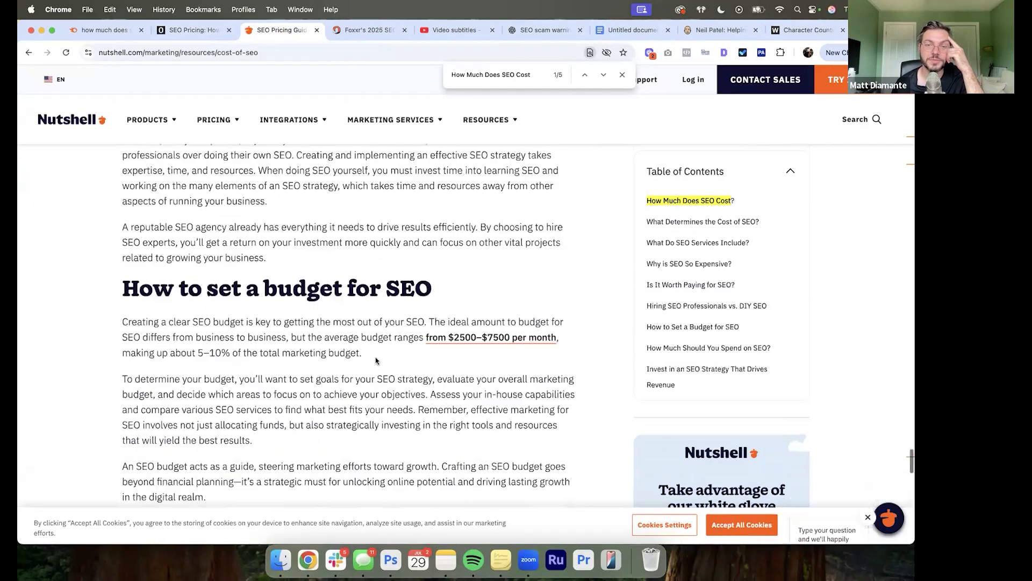
pyautogui.scroll(5, 376, 361)
pyautogui.scroll(-15, 376, 360)
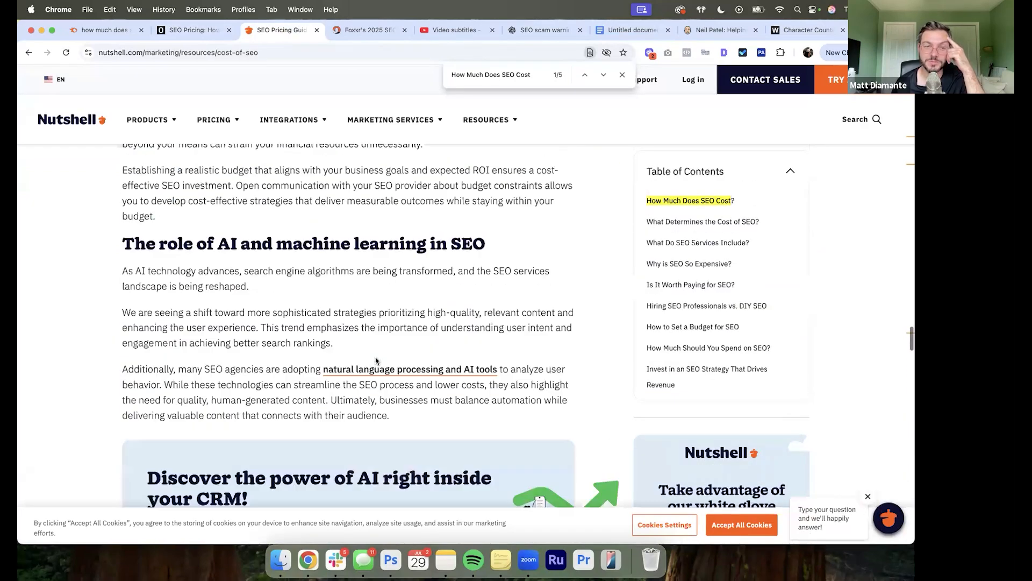
pyautogui.scroll(2, 375, 357)
pyautogui.scroll(20, 375, 357)
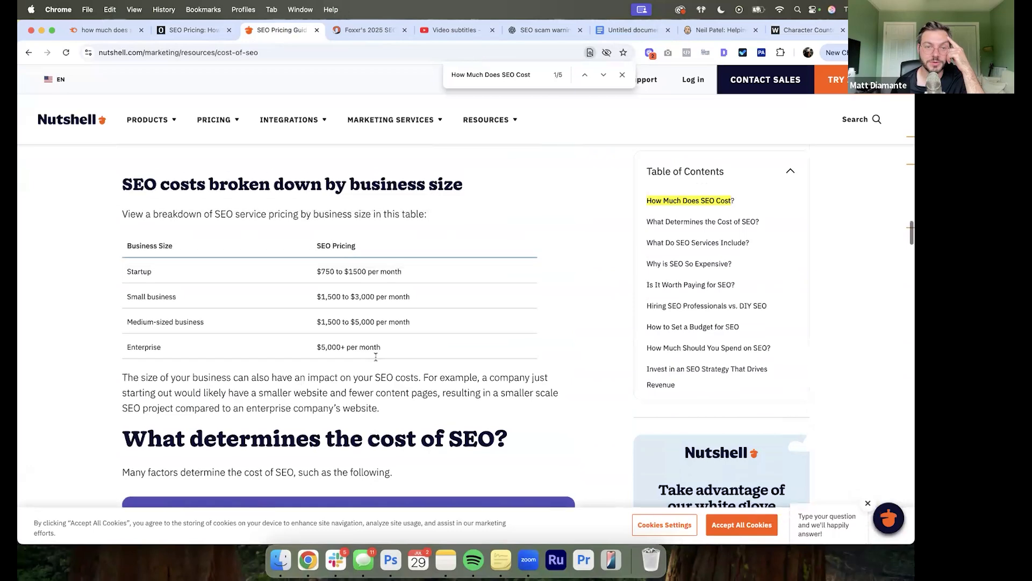
pyautogui.scroll(20, 339, 350)
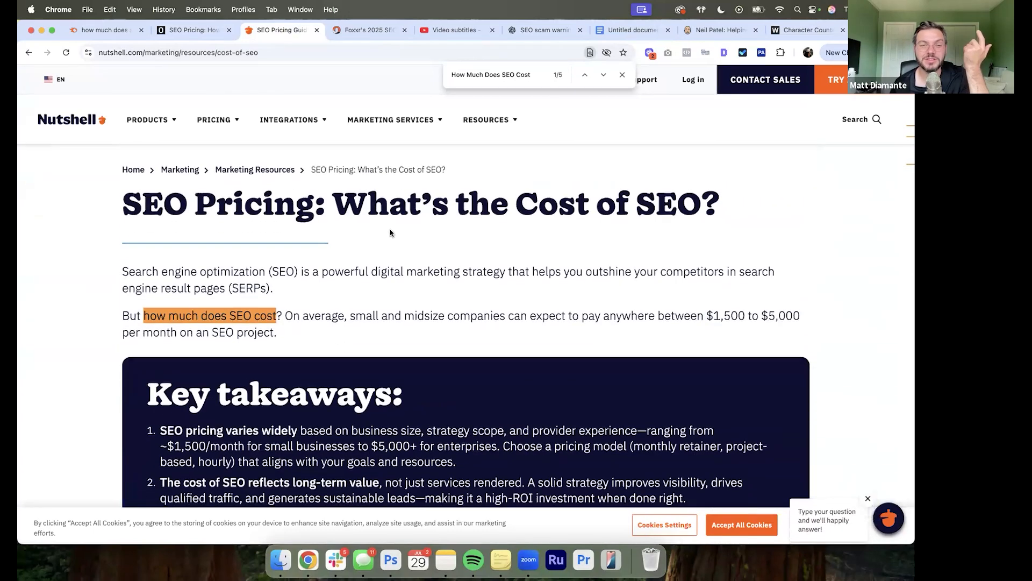
pyautogui.moveTo(380, 260); pyautogui.dragTo(414, 333)
pyautogui.click(414, 332)
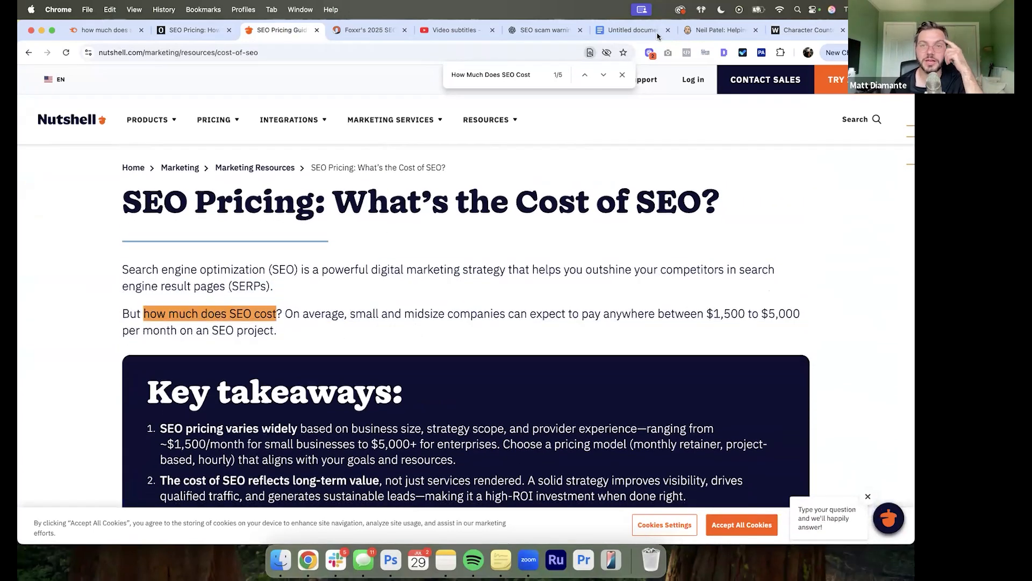
# Step: Switch to the ChatGPT draft and review its main heading and introduction for keyword placement
pyautogui.click(556, 33)
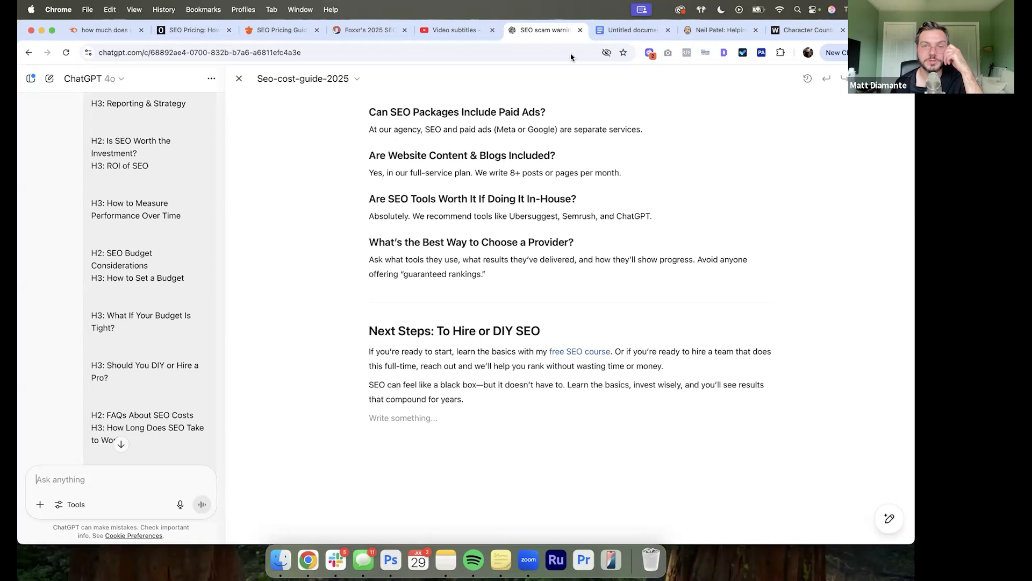
pyautogui.scroll(20, 503, 276)
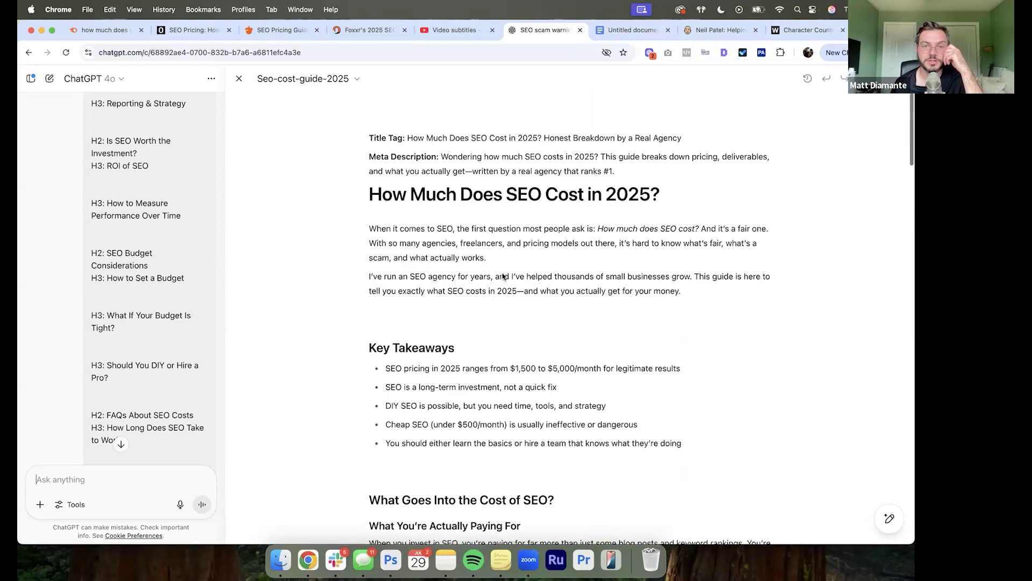
pyautogui.moveTo(372, 197); pyautogui.dragTo(540, 199)
pyautogui.click(647, 203)
pyautogui.click(539, 199)
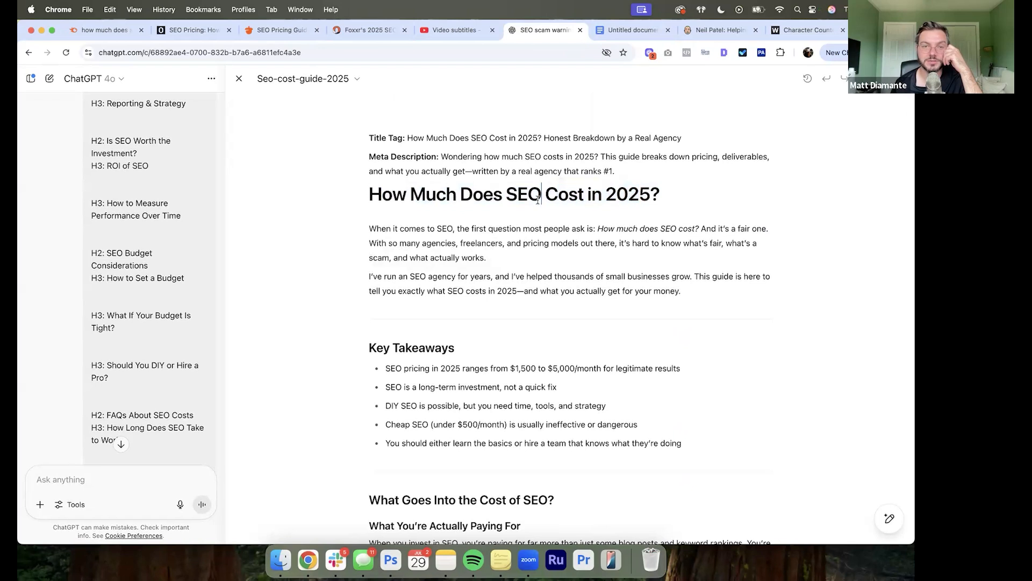
pyautogui.scroll(-2, 410, 177)
pyautogui.moveTo(373, 191); pyautogui.dragTo(492, 248)
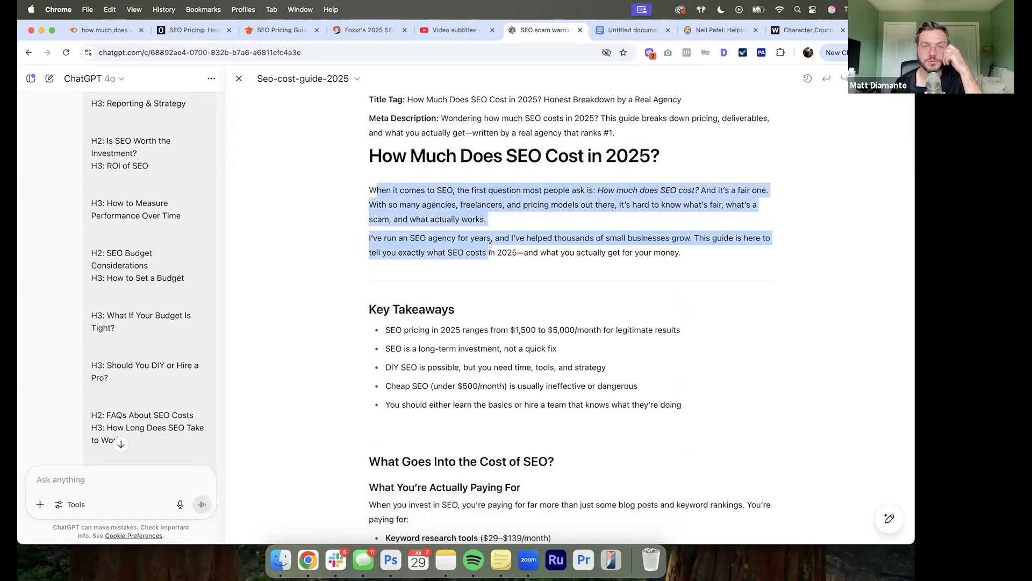
pyautogui.click(493, 247)
pyautogui.scroll(-1, 494, 245)
pyautogui.click(495, 219)
pyautogui.moveTo(491, 205); pyautogui.dragTo(536, 220)
pyautogui.click(536, 220)
# Step: Review the draft's Key Takeaways bullets and the start of the "What Goes Into the Cost of SEO?" section
pyautogui.scroll(-3, 536, 221)
pyautogui.scroll(-1, 503, 184)
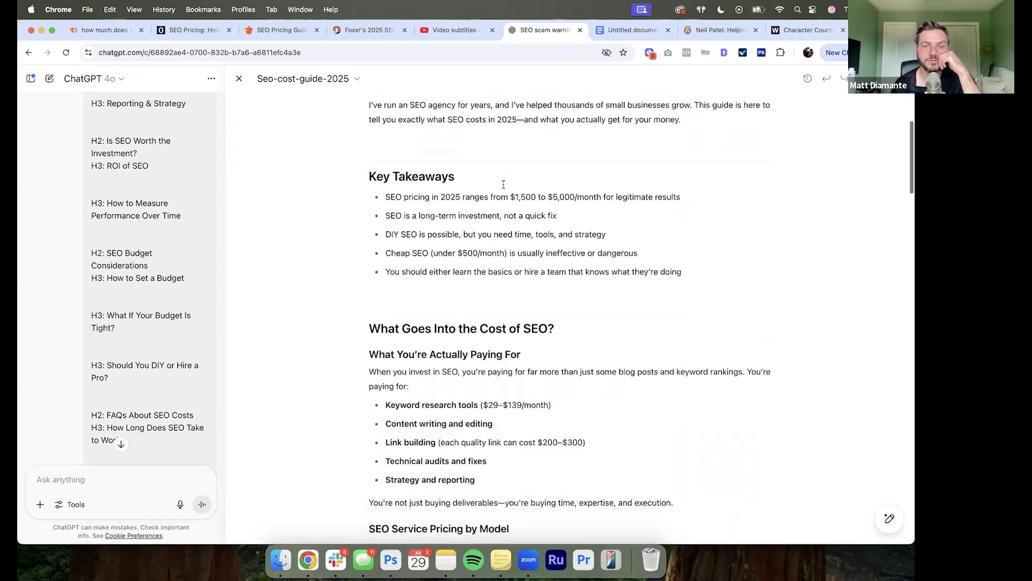
pyautogui.moveTo(385, 192); pyautogui.dragTo(602, 200)
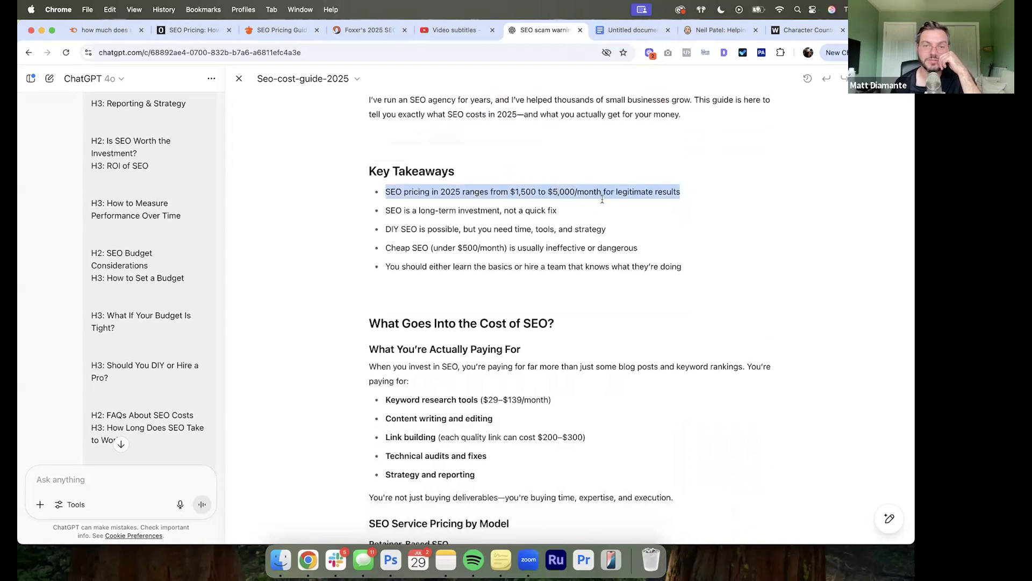
pyautogui.click(603, 200)
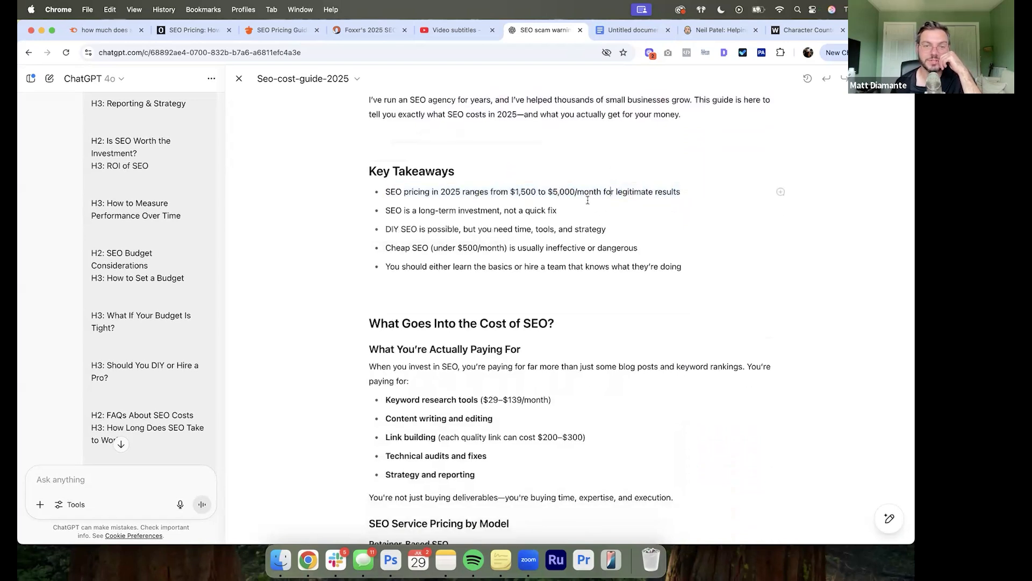
pyautogui.scroll(-1, 581, 207)
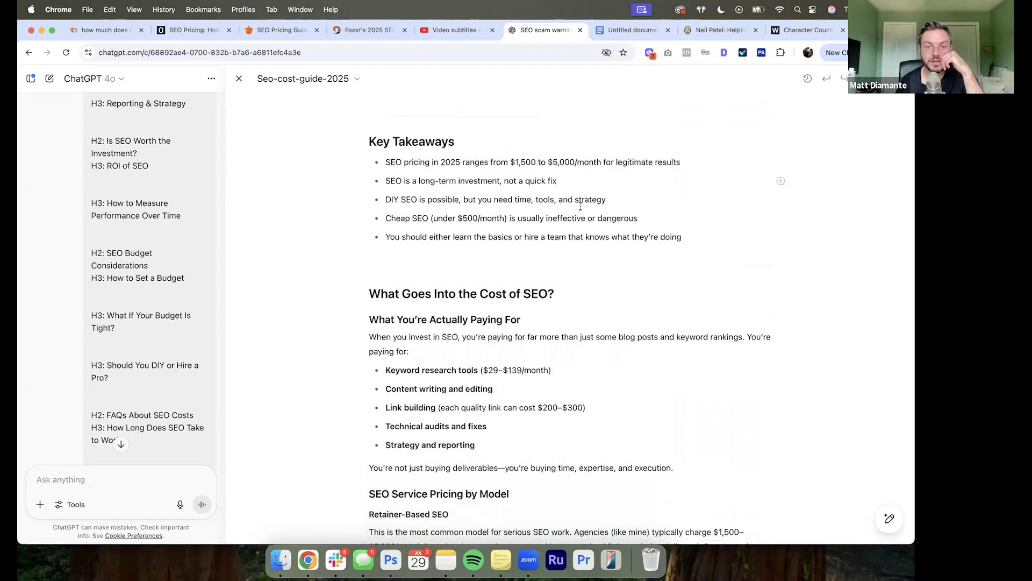
pyautogui.scroll(-4, 581, 206)
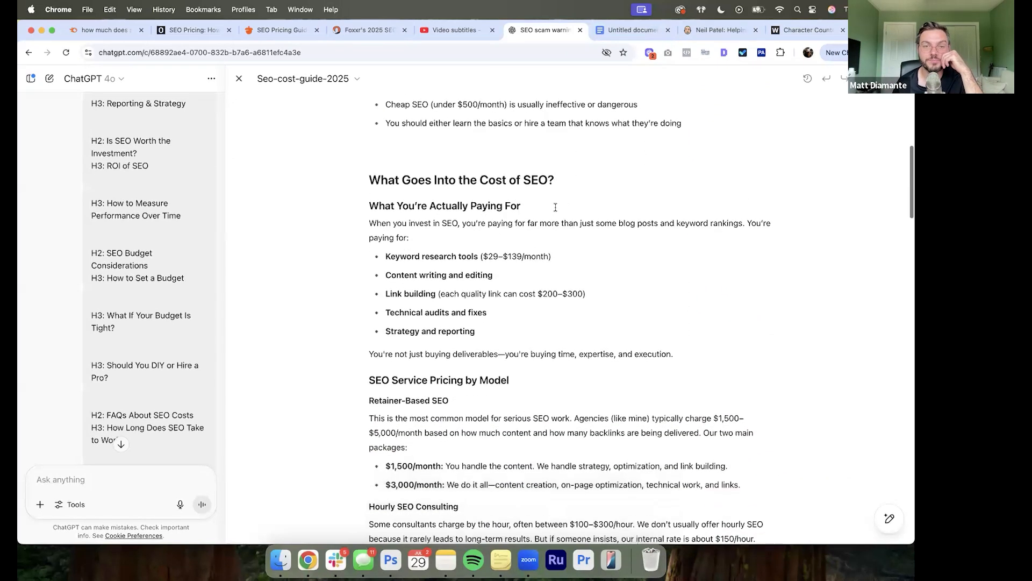
pyautogui.scroll(1, 563, 175)
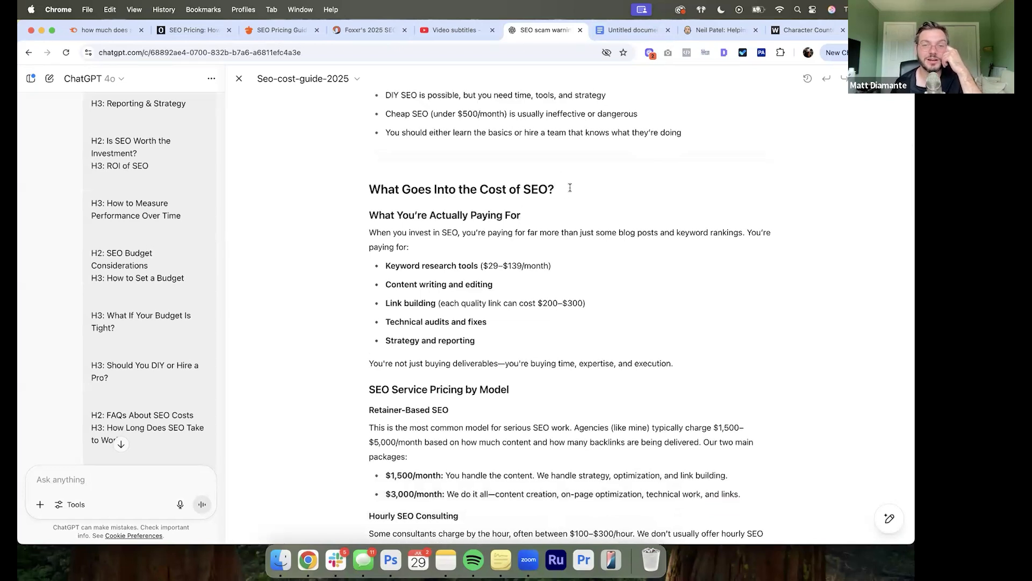
# Step: Try out three placeholder lines below the "What Goes Into the Cost of SEO?" heading and delete them
pyautogui.press('Return')
pyautogui.write('asdf')
pyautogui.press('Return')
pyautogui.write('asdf')
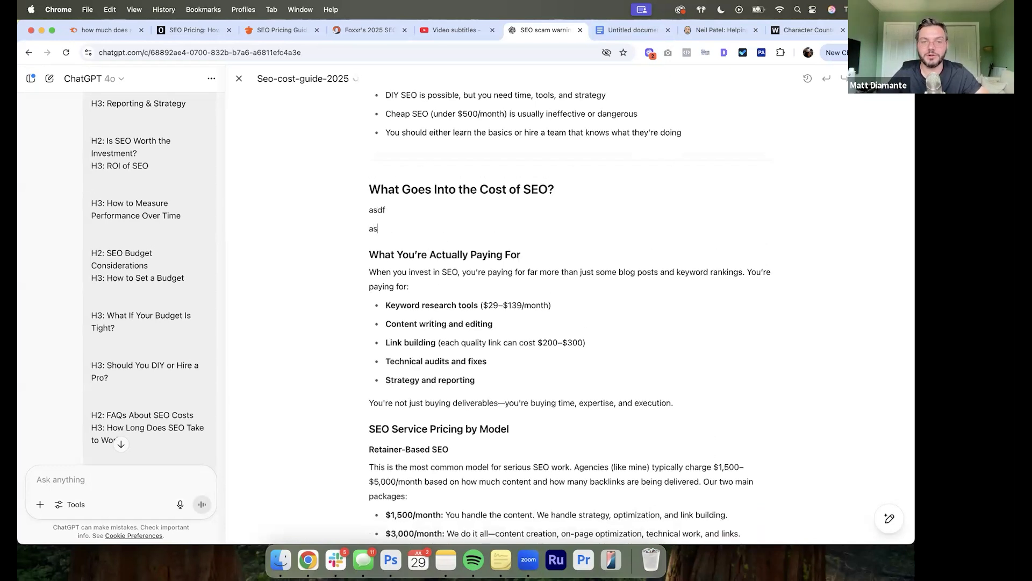
pyautogui.press('Return')
pyautogui.write('asfd')
pyautogui.press('Return')
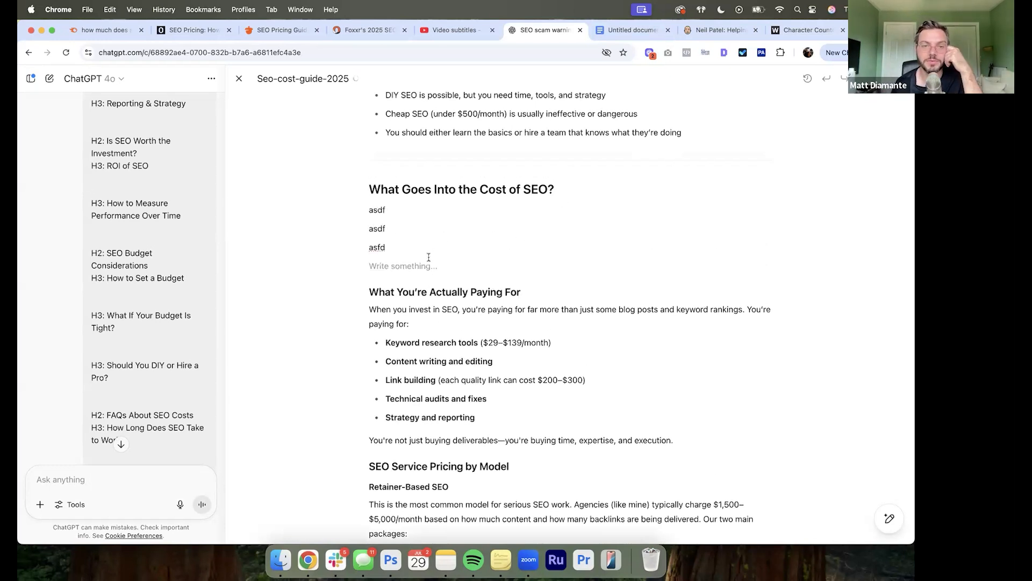
pyautogui.moveTo(428, 257); pyautogui.dragTo(370, 217)
pyautogui.press('BackSpace')
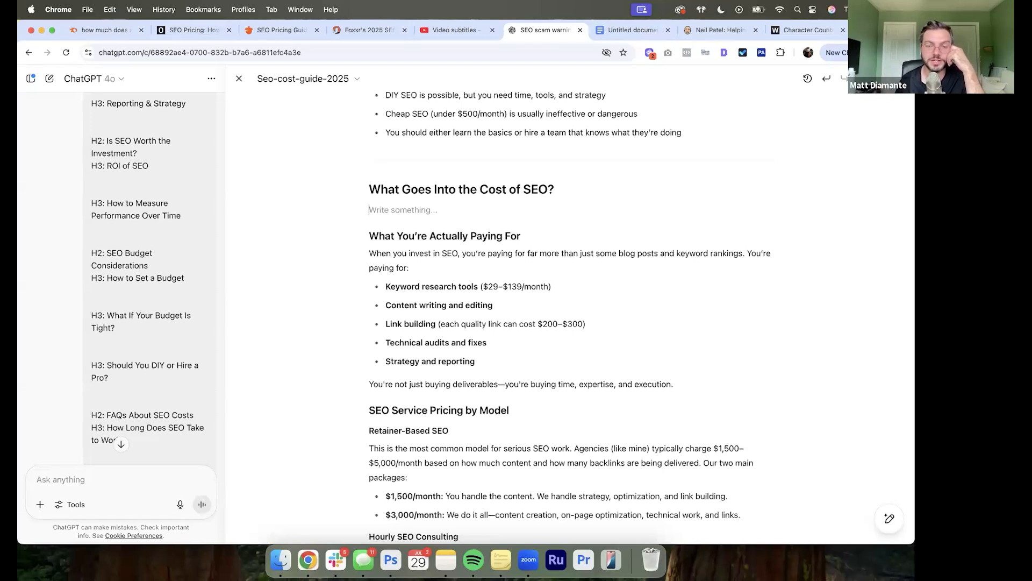
# Step: Read through the draft from "What You're Actually Paying For" to "Next Steps: To Hire or DIY SEO", examining each section's length
pyautogui.scroll(-3, 480, 280)
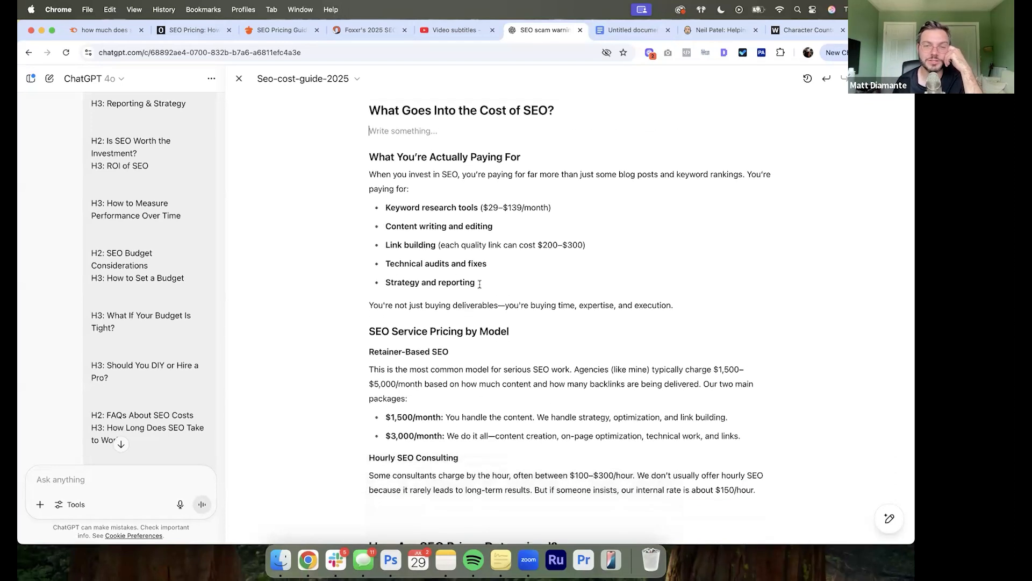
pyautogui.scroll(1, 509, 280)
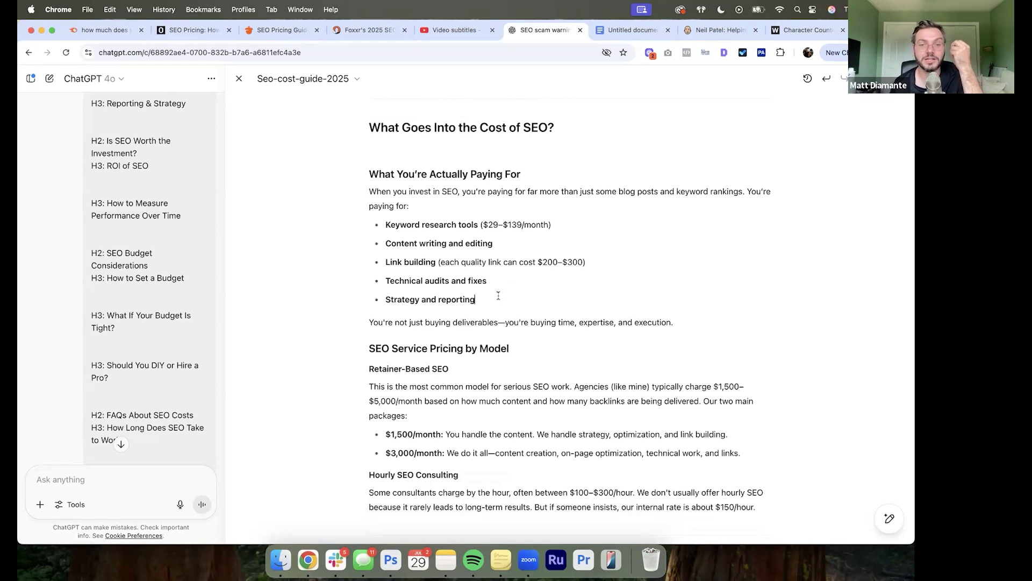
pyautogui.scroll(1, 498, 295)
pyautogui.click(497, 286)
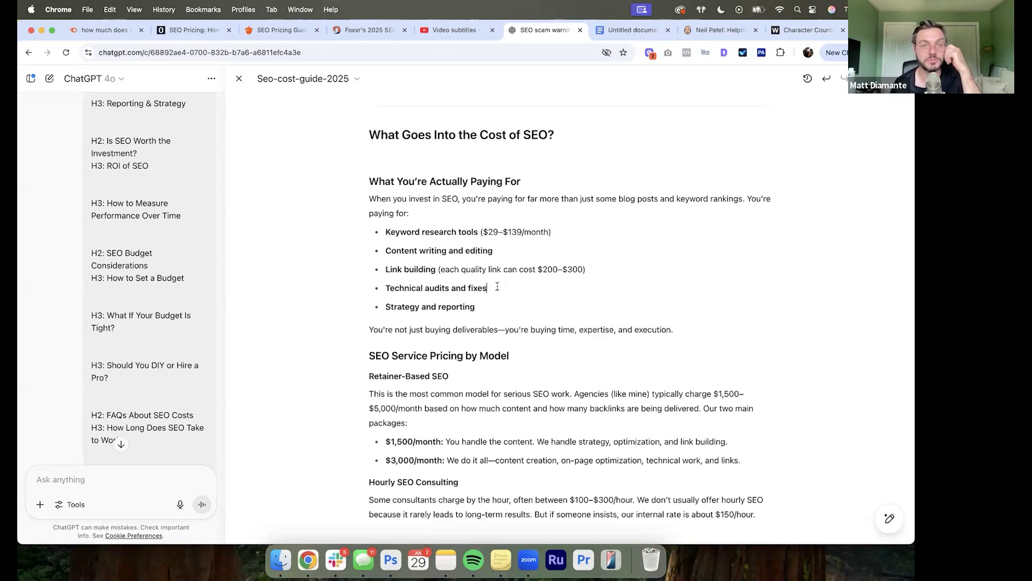
pyautogui.scroll(-5, 497, 287)
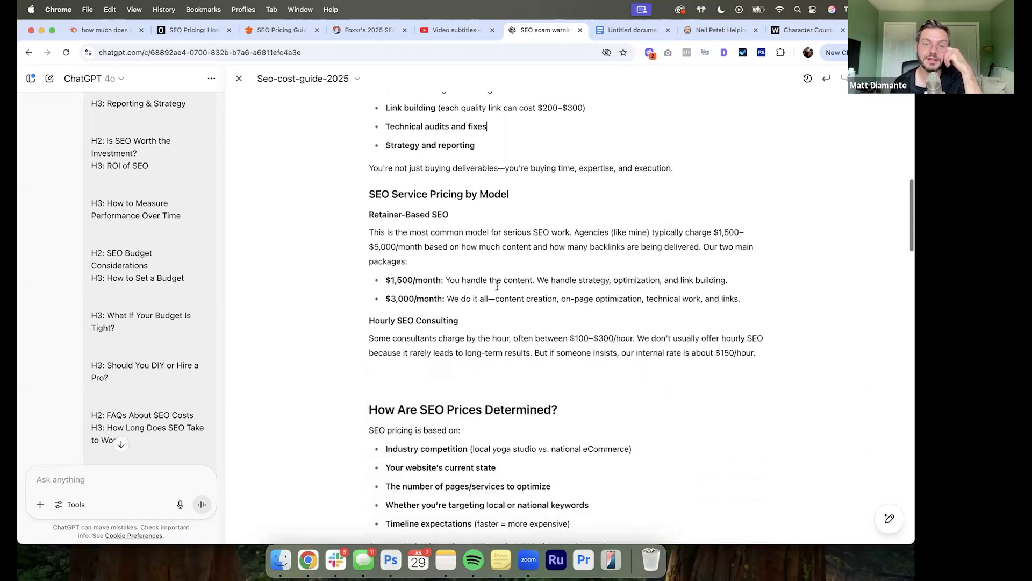
pyautogui.scroll(-7, 498, 286)
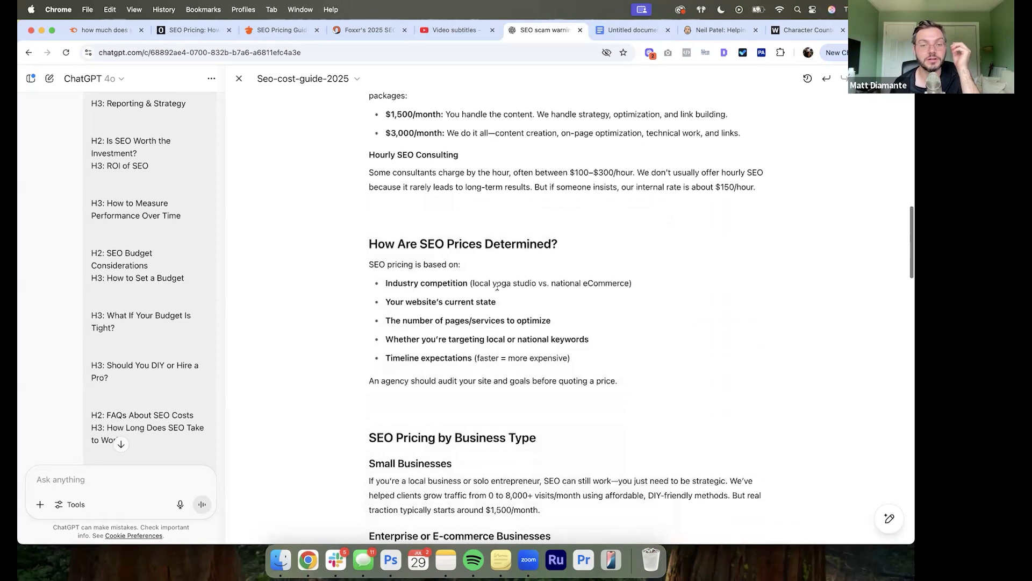
pyautogui.scroll(-8, 498, 286)
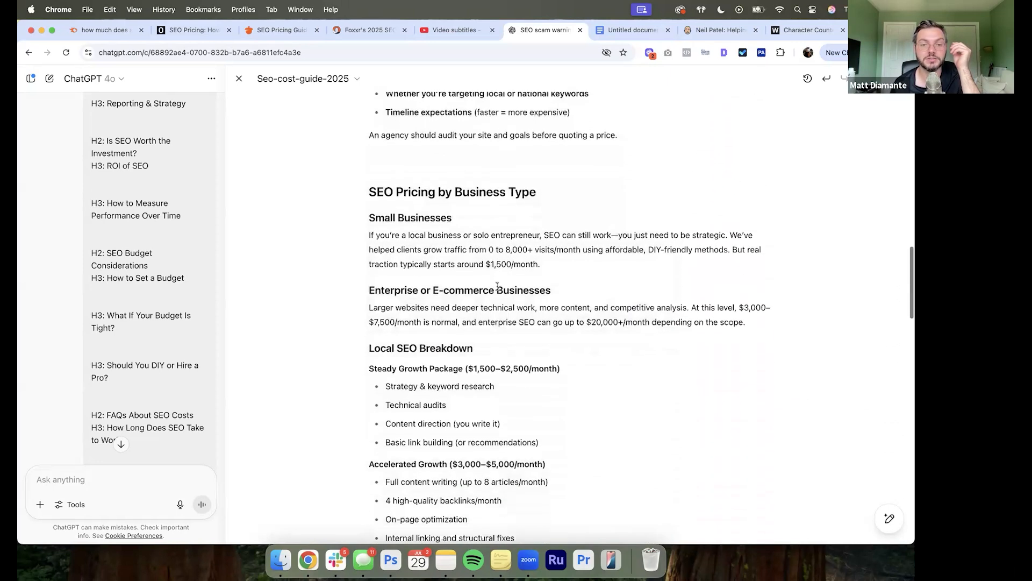
pyautogui.scroll(1, 497, 286)
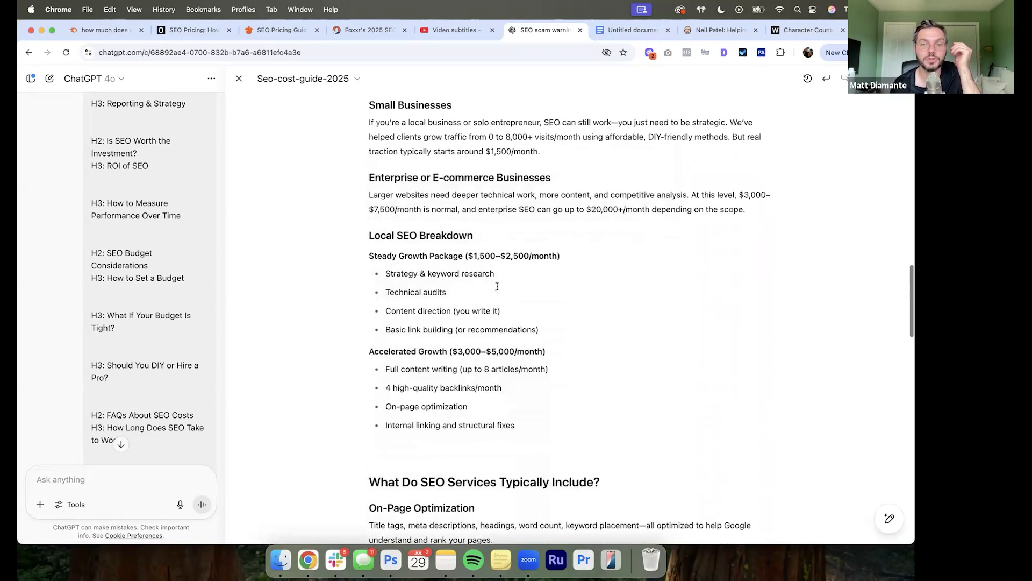
pyautogui.scroll(-11, 497, 286)
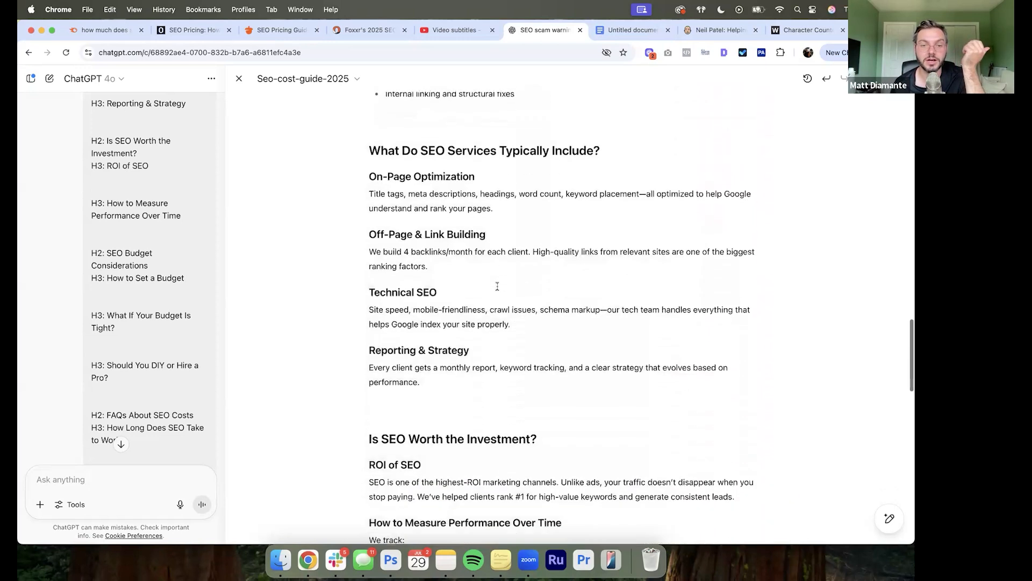
pyautogui.scroll(-10, 497, 287)
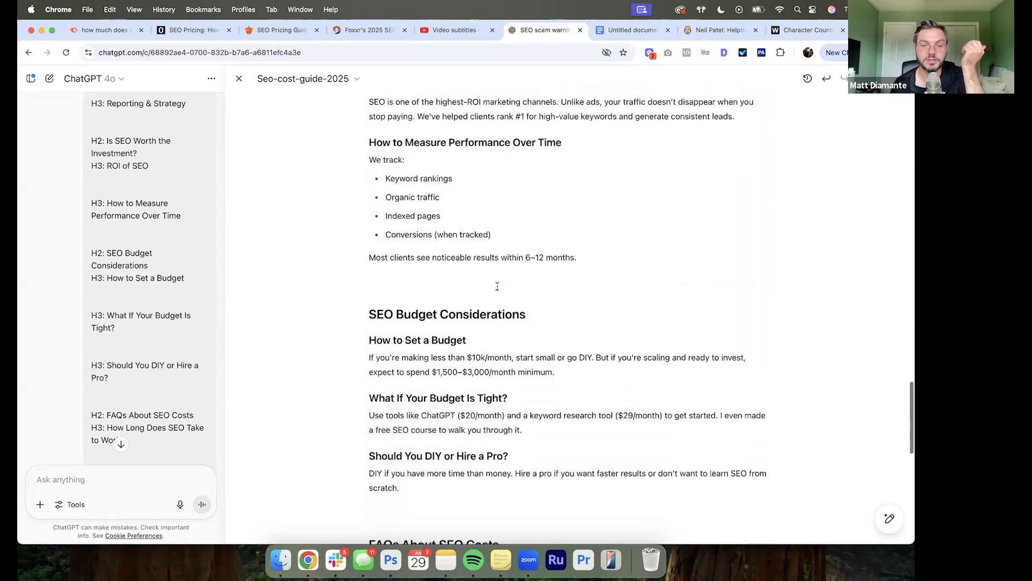
pyautogui.scroll(-6, 497, 286)
pyautogui.scroll(3, 497, 287)
pyautogui.scroll(-7, 497, 287)
pyautogui.scroll(-4, 498, 287)
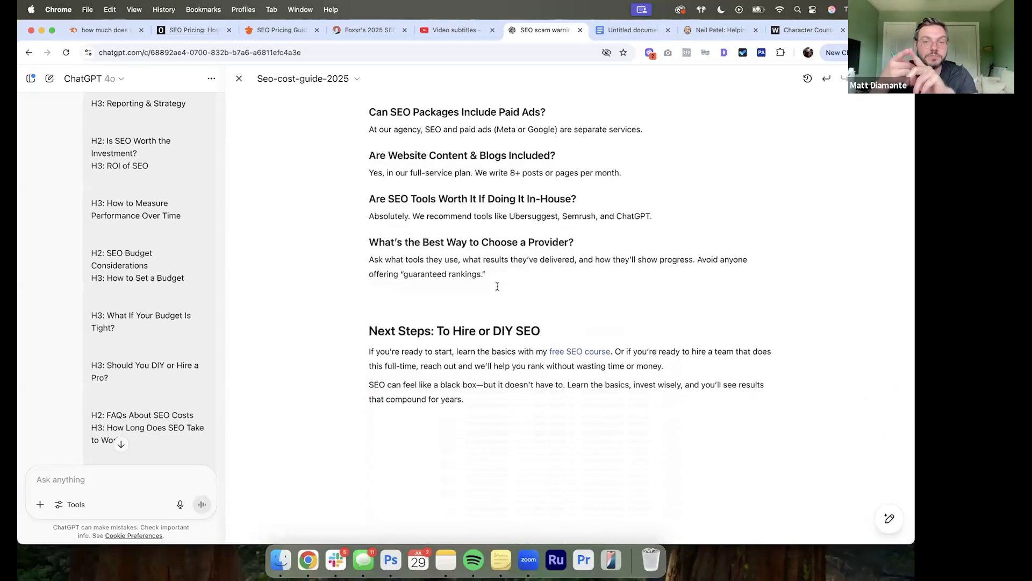